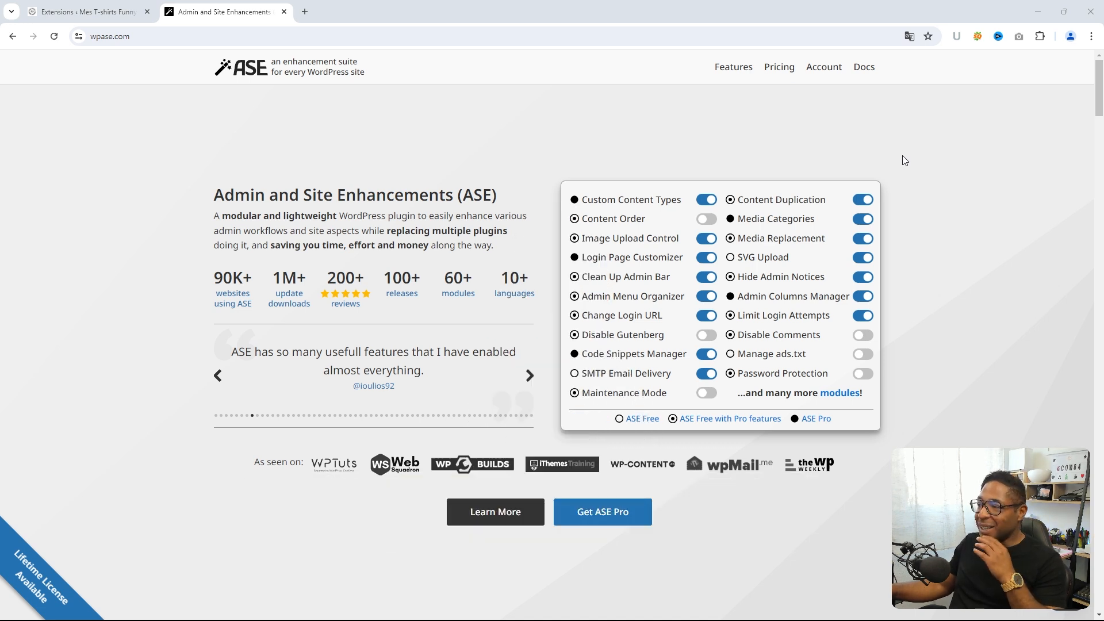
- Translate the English ASE homepage on wpase.com into French with Chrome's Traduire option
left_click(1090, 38)
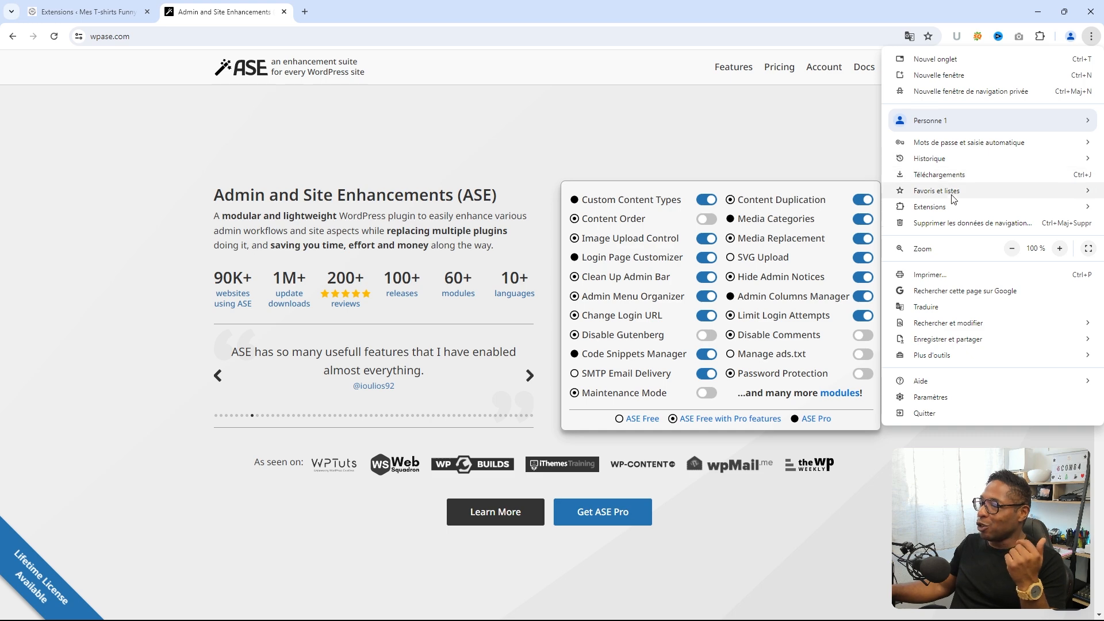
left_click(946, 308)
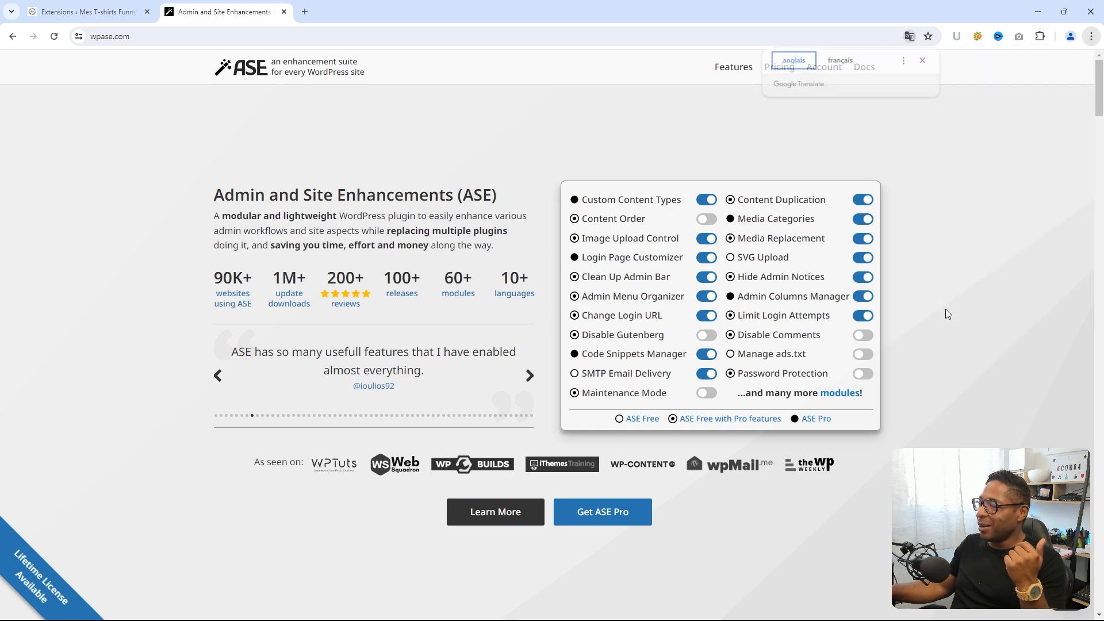
left_click(850, 60)
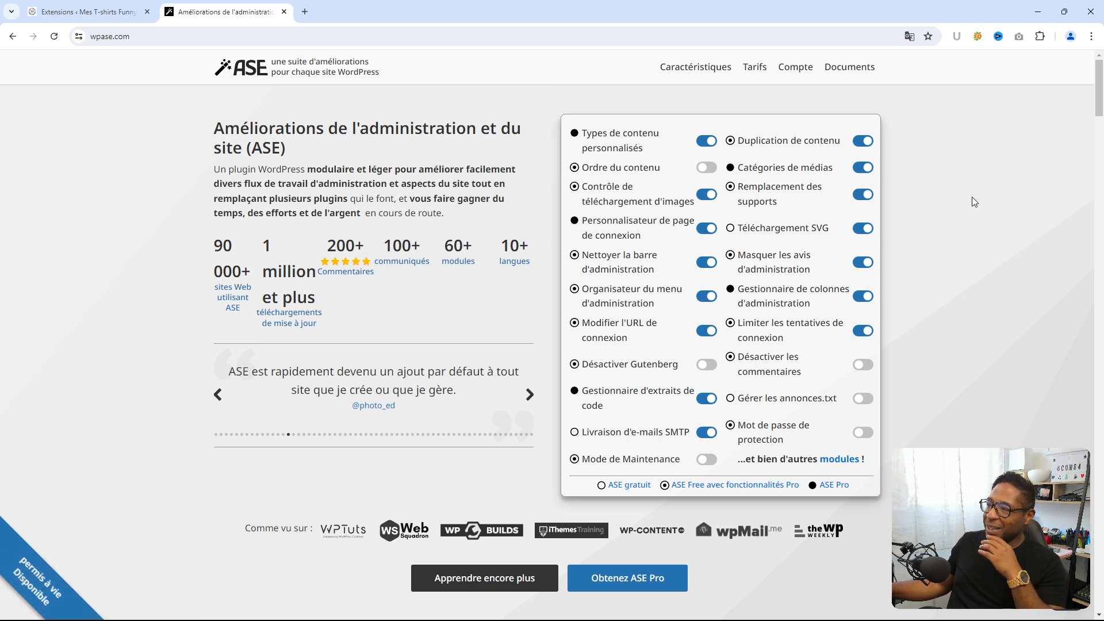
- Scroll past Types de contenu, Gestionnaire de colonnes and Organisateur du menu to Catégories de médias
scroll(973, 200, "down", 1)
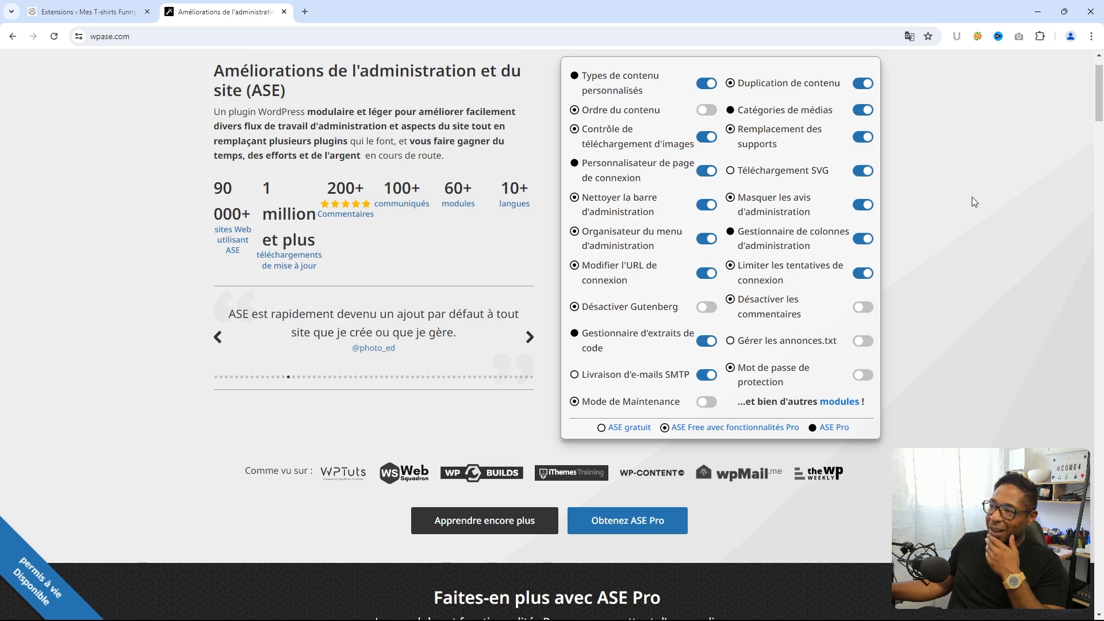
scroll(971, 197, "down", 3)
scroll(972, 197, "up", 4)
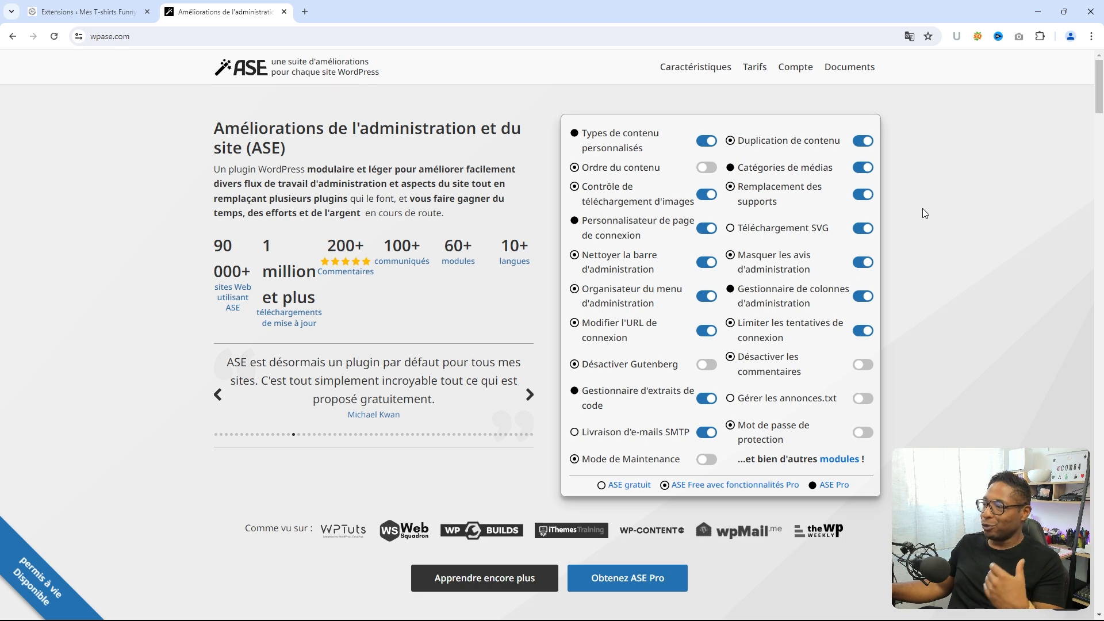
scroll(924, 210, "down", 4)
scroll(930, 219, "down", 6)
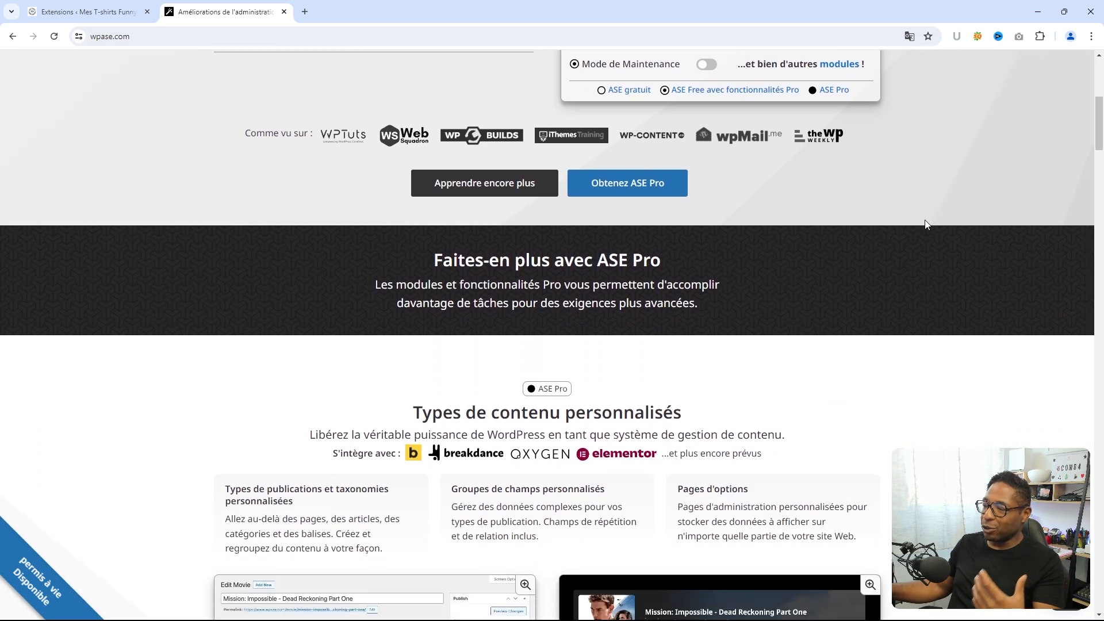
scroll(927, 225, "down", 2)
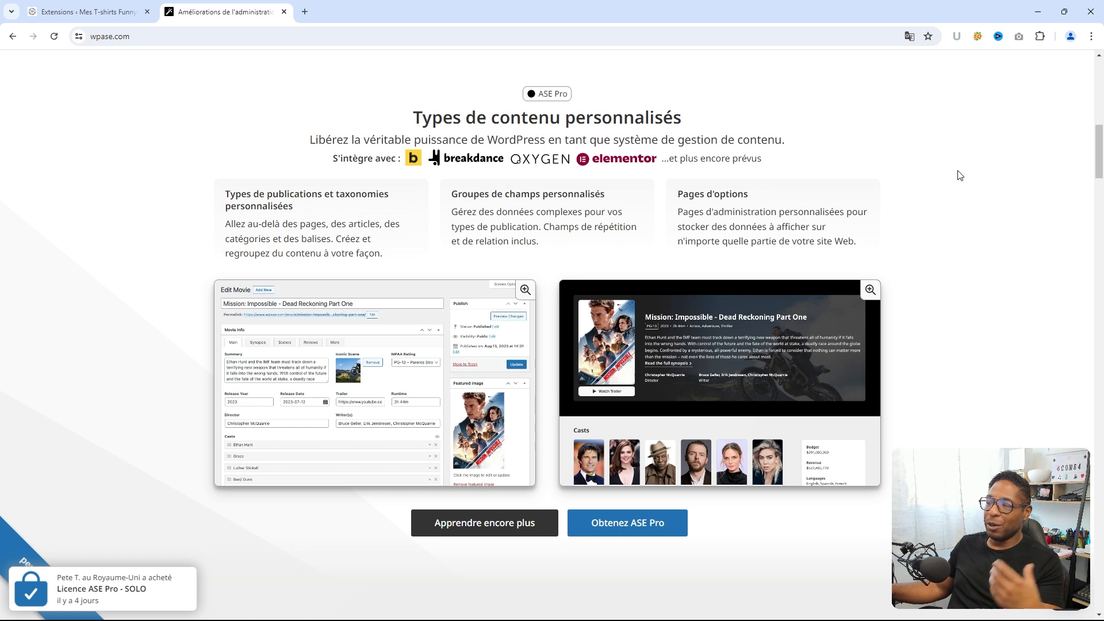
scroll(959, 176, "down", 1)
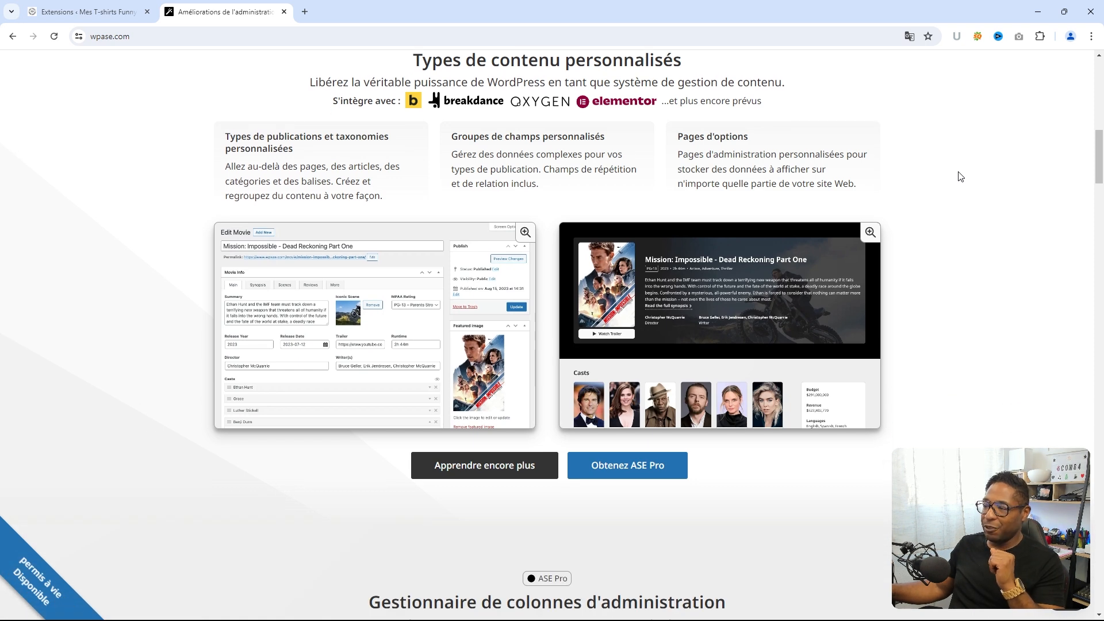
scroll(960, 179, "down", 2)
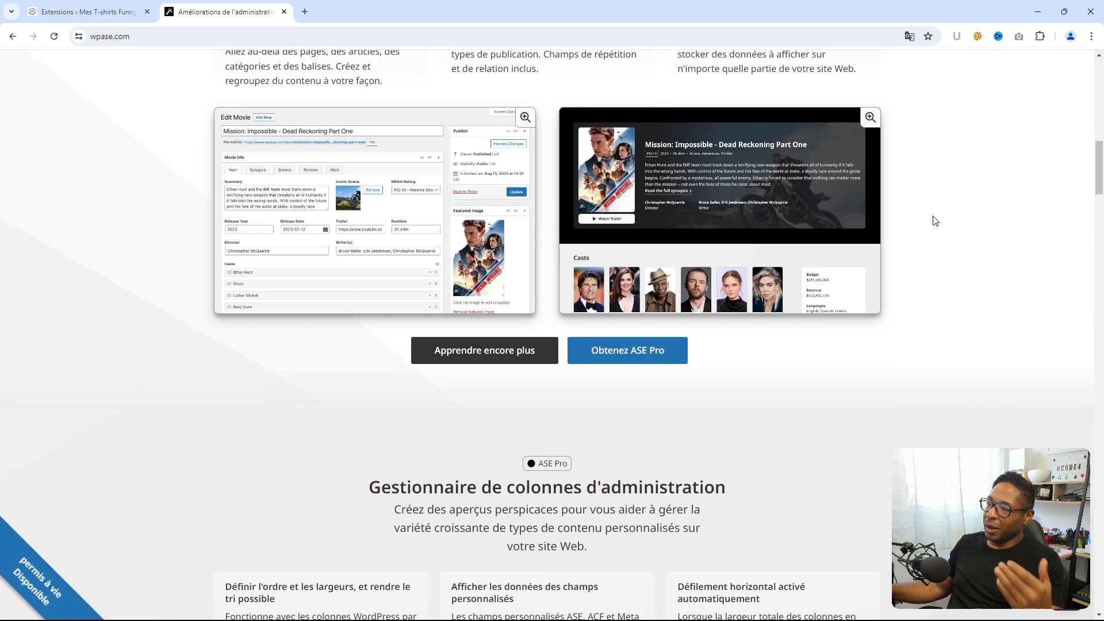
scroll(933, 221, "down", 1)
scroll(926, 228, "down", 4)
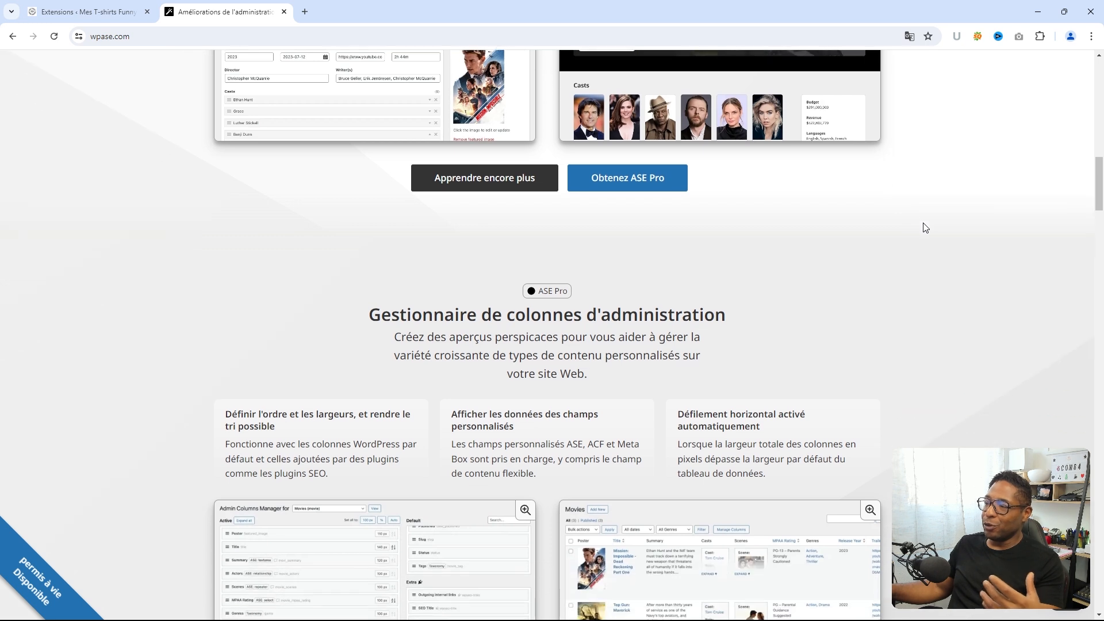
scroll(949, 210, "down", 1)
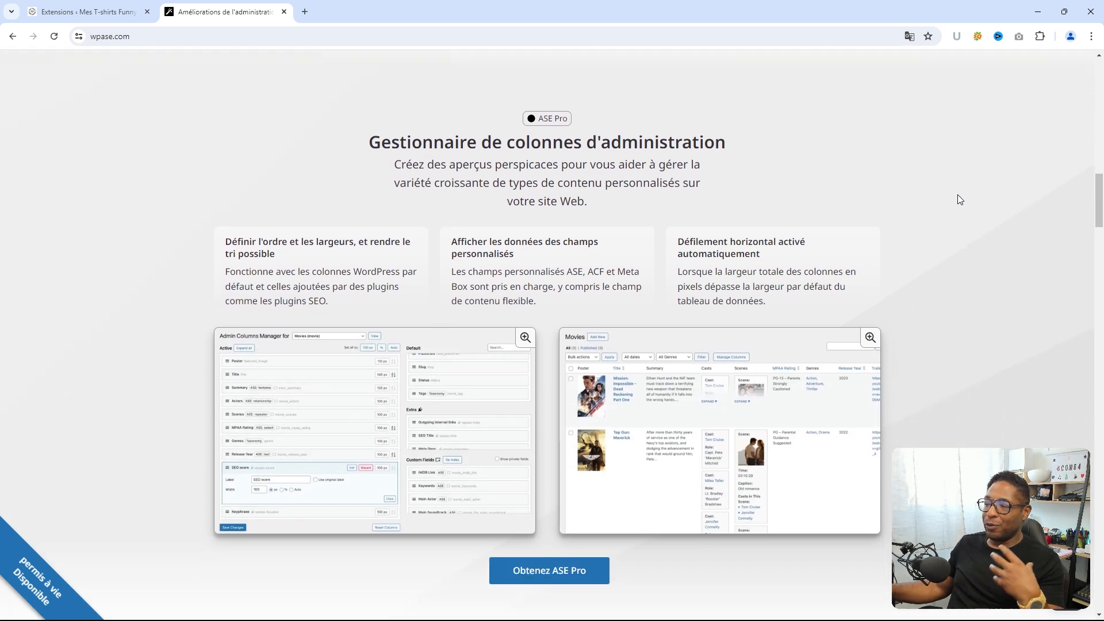
scroll(959, 193, "down", 1)
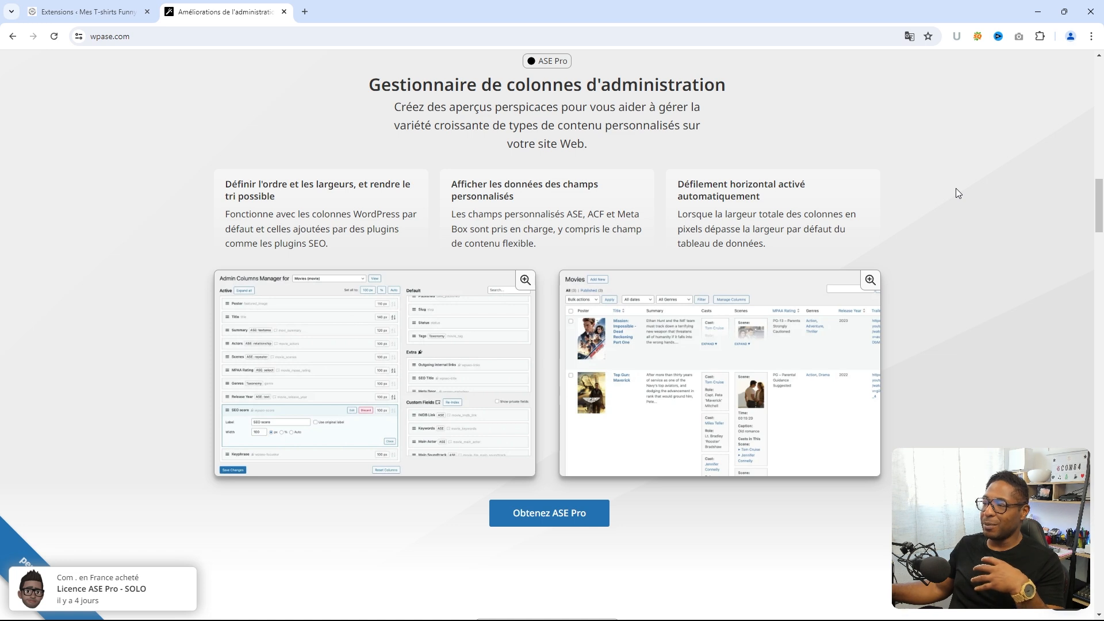
scroll(954, 191, "down", 1)
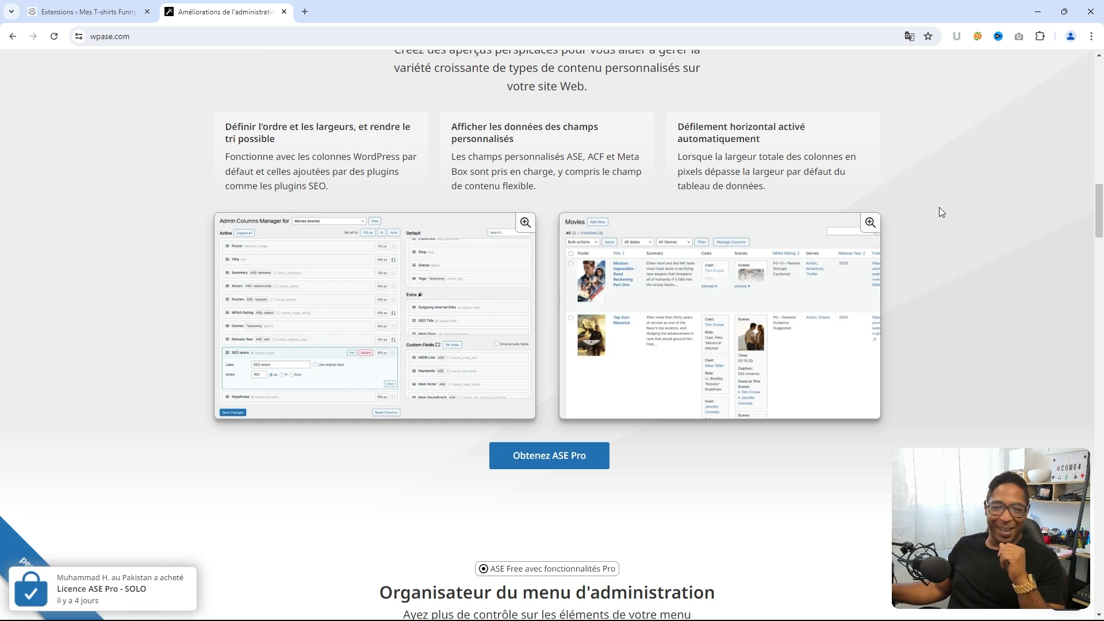
scroll(935, 210, "down", 3)
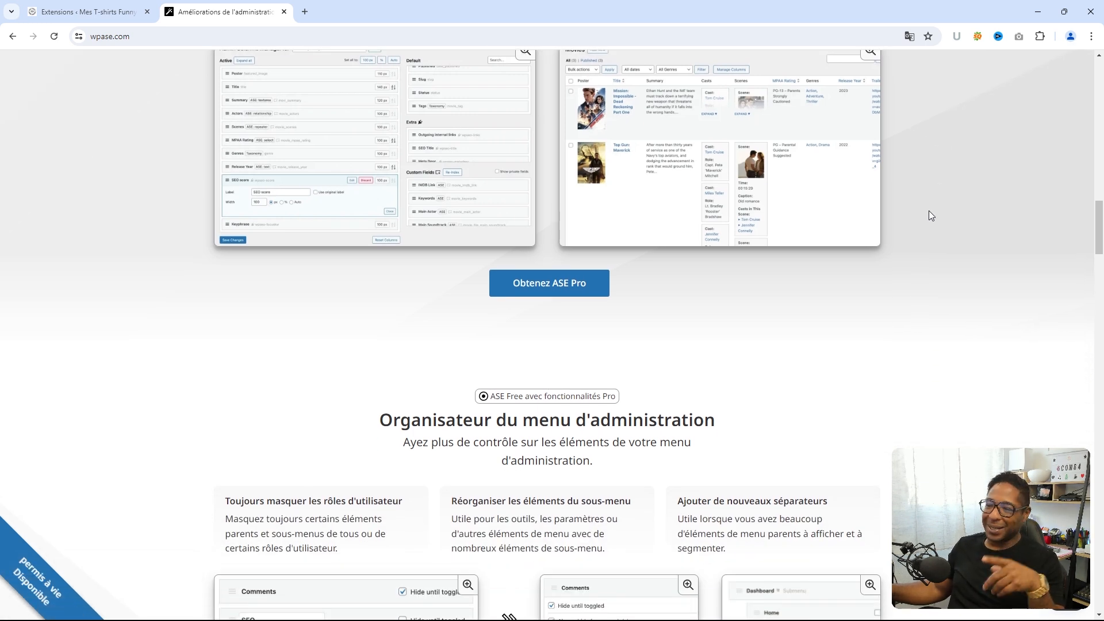
scroll(929, 211, "up", 2)
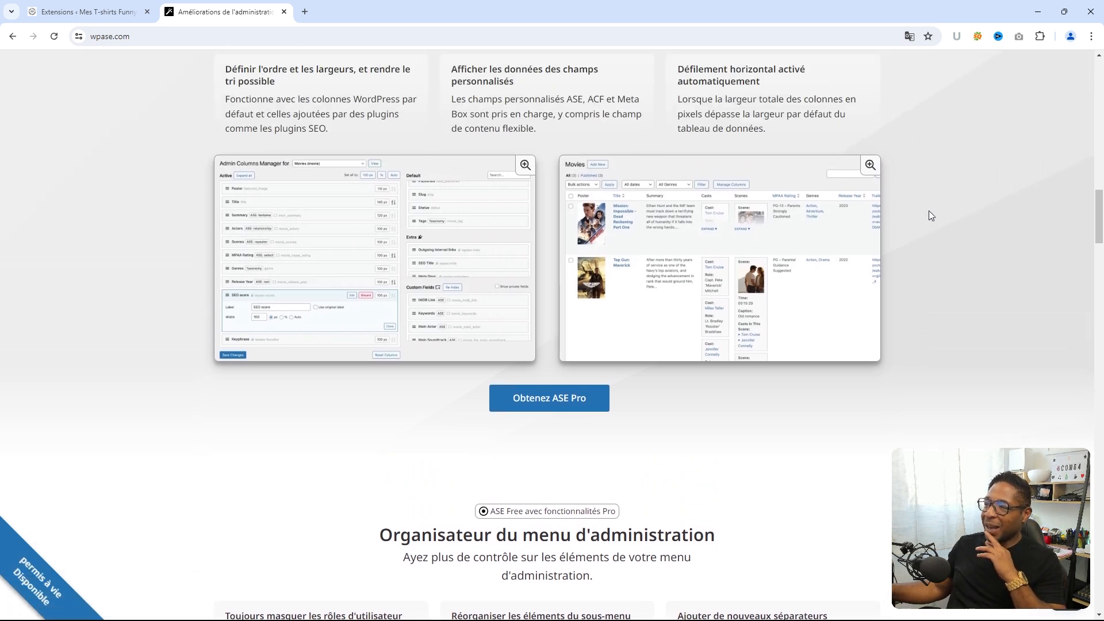
scroll(929, 211, "down", 2)
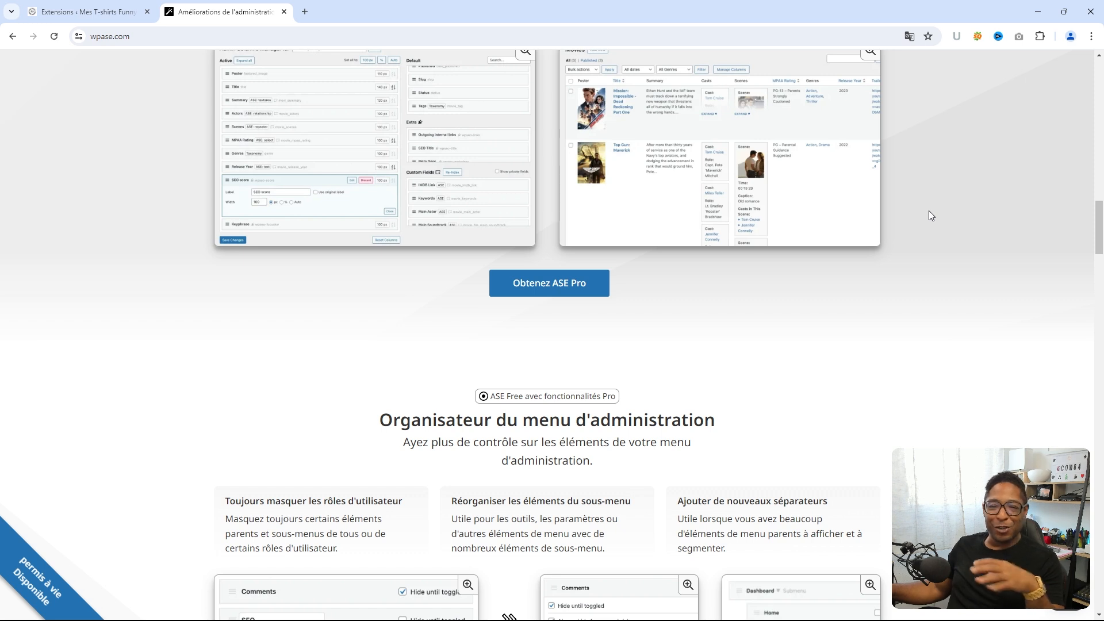
scroll(930, 216, "down", 3)
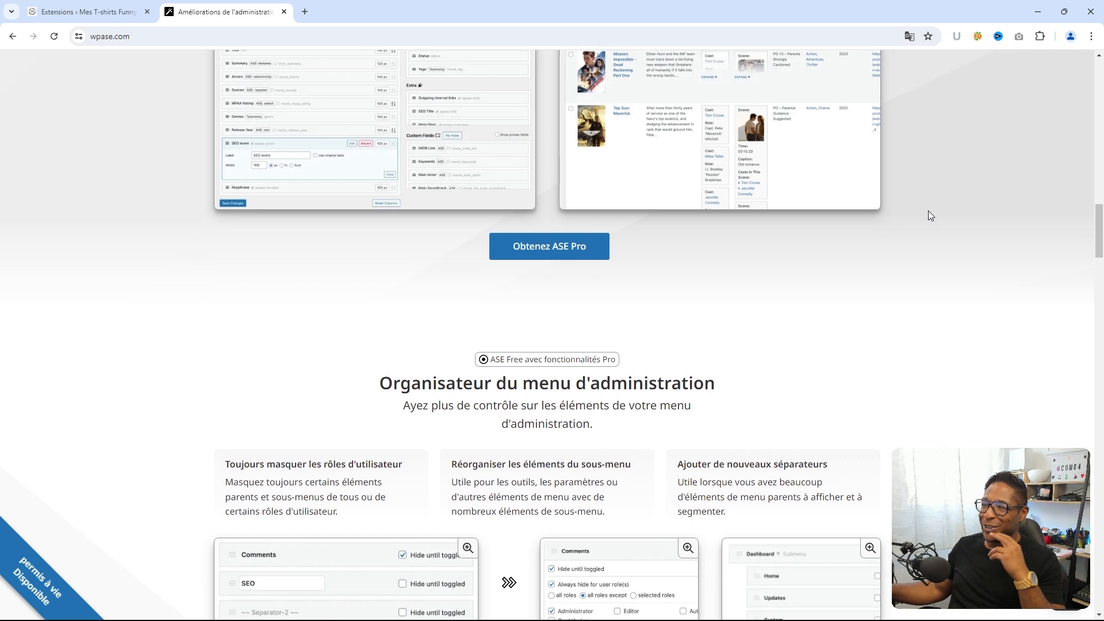
scroll(930, 216, "down", 1)
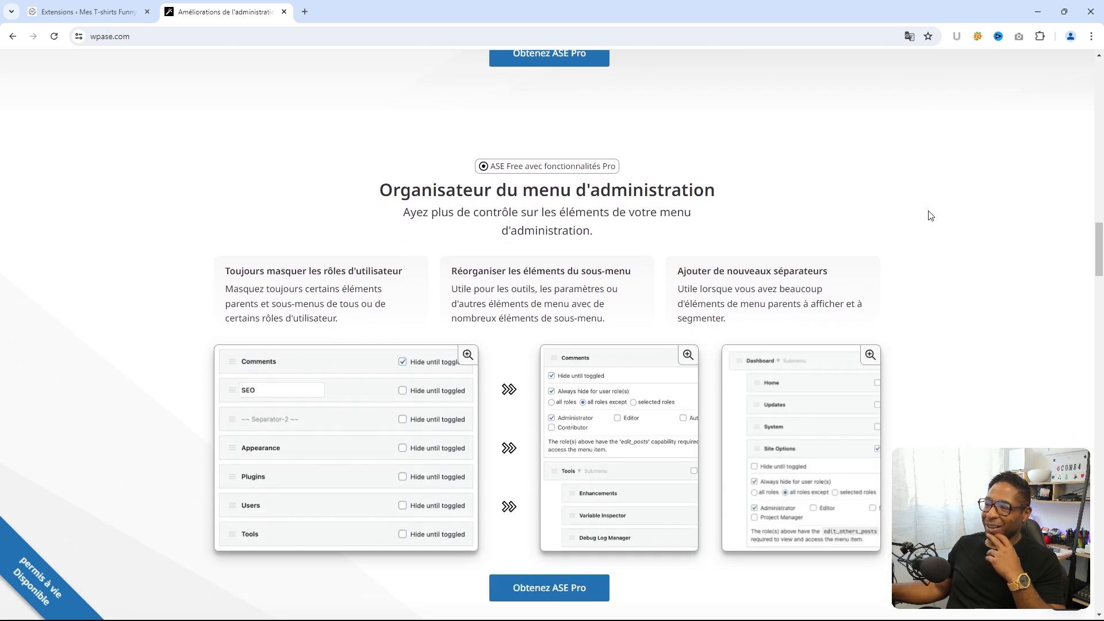
scroll(931, 216, "down", 1)
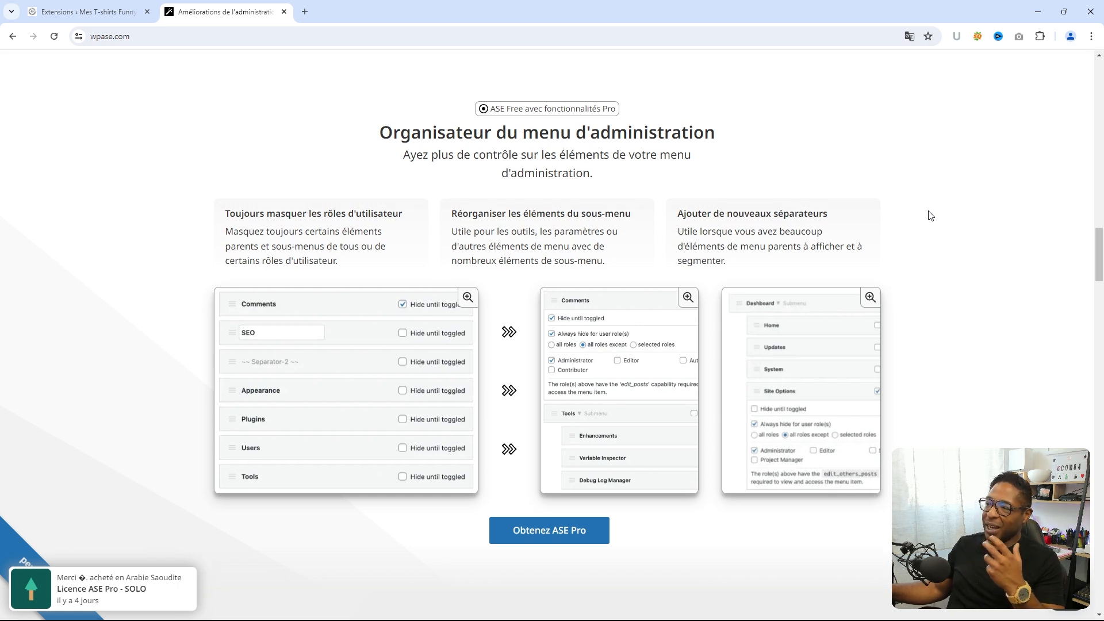
scroll(930, 216, "down", 3)
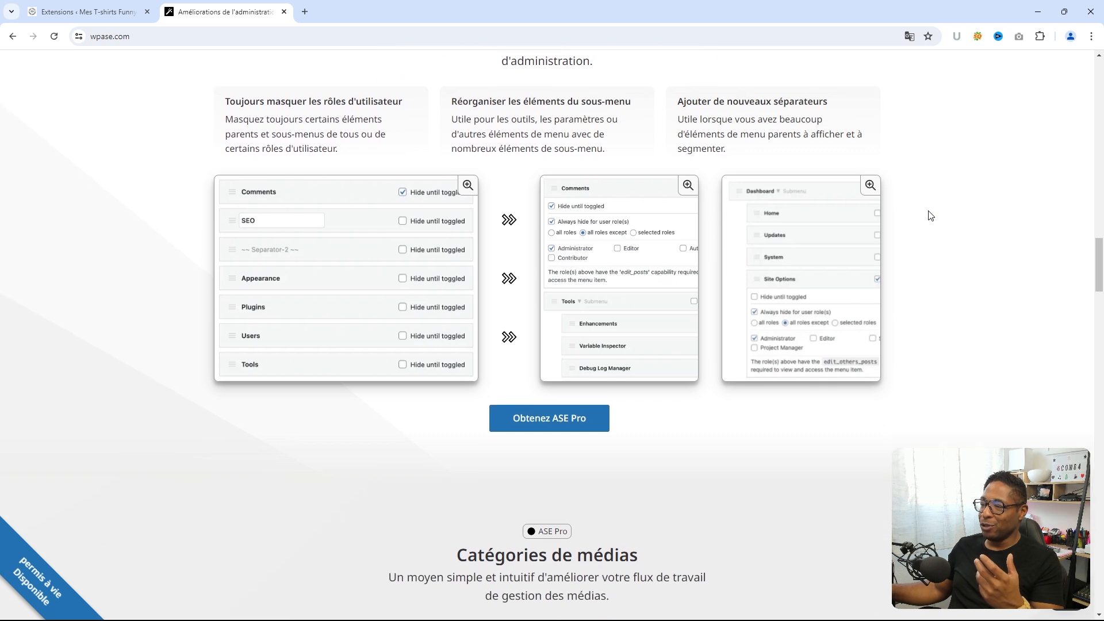
scroll(931, 216, "down", 3)
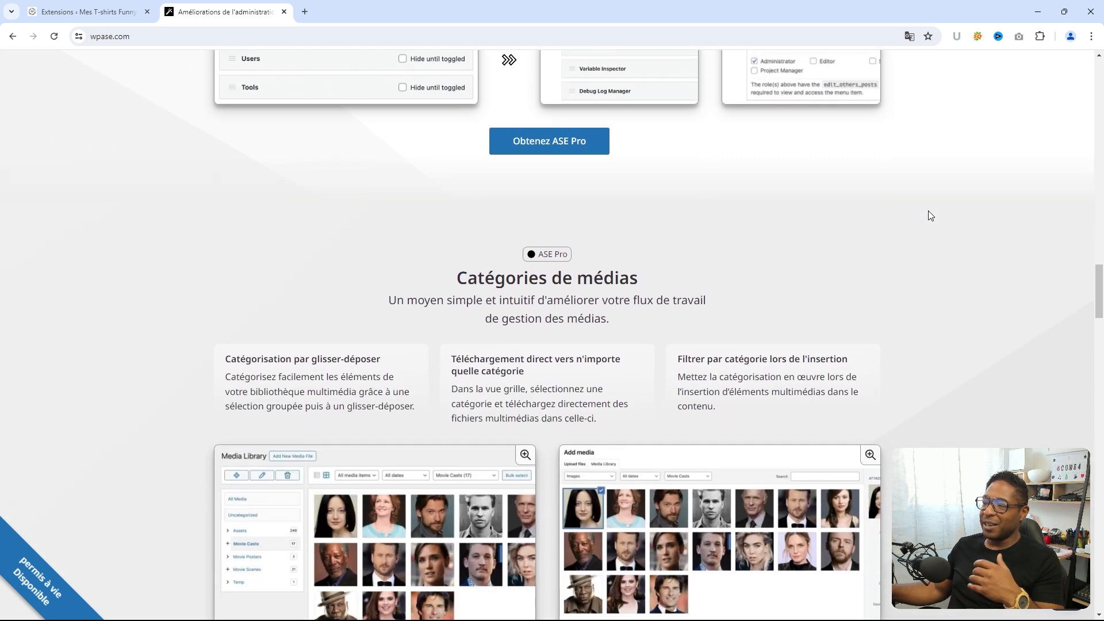
scroll(930, 216, "down", 1)
scroll(930, 215, "down", 1)
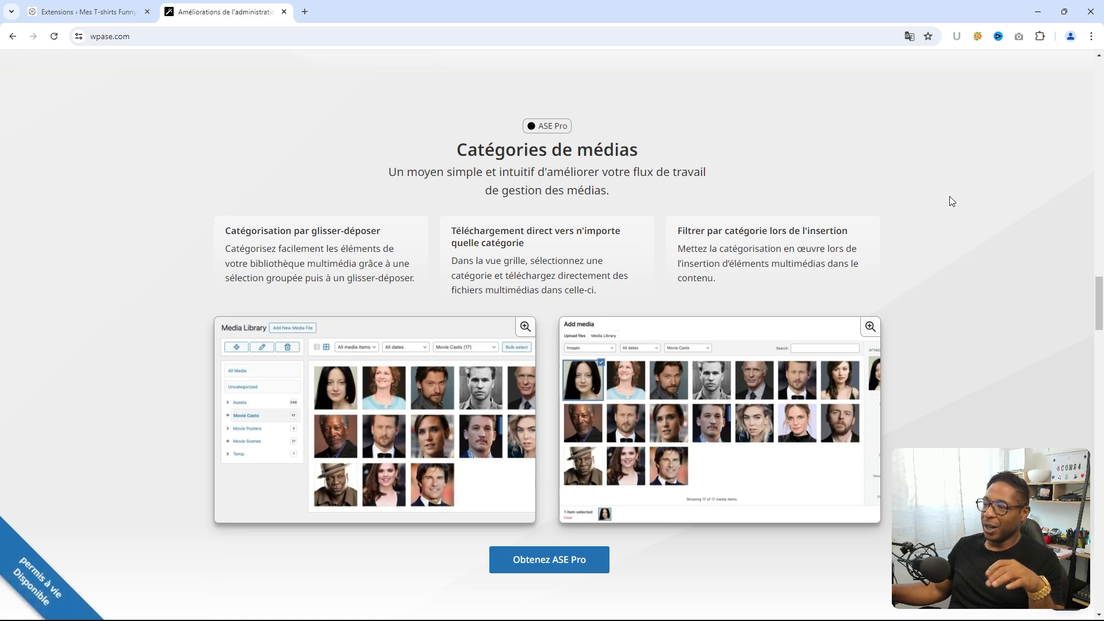
scroll(951, 201, "down", 2)
scroll(951, 205, "up", 1)
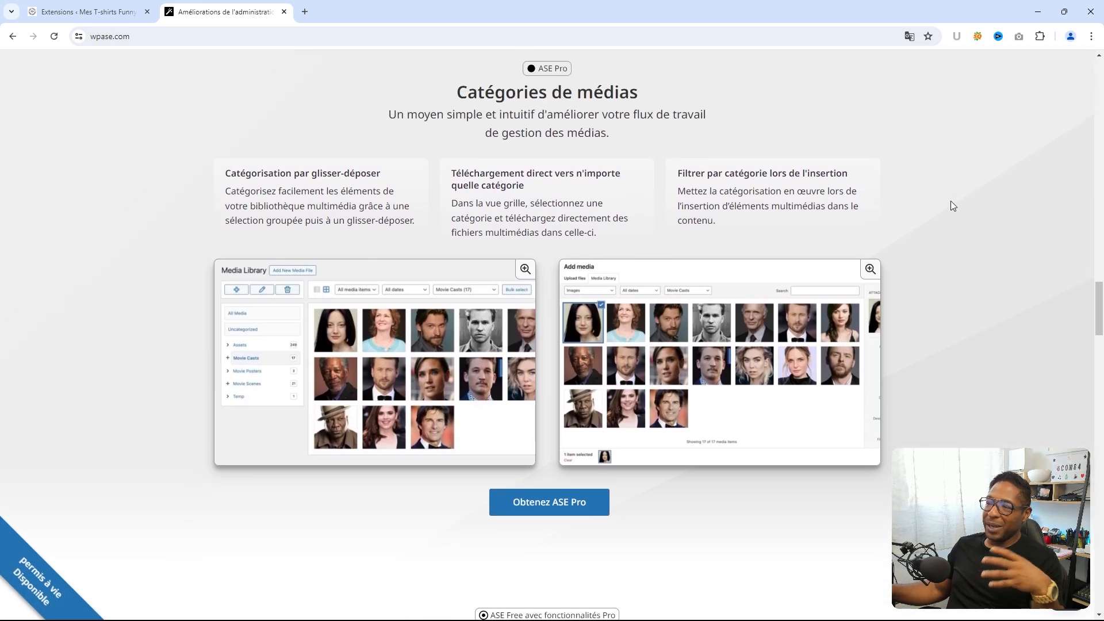
scroll(950, 209, "down", 2)
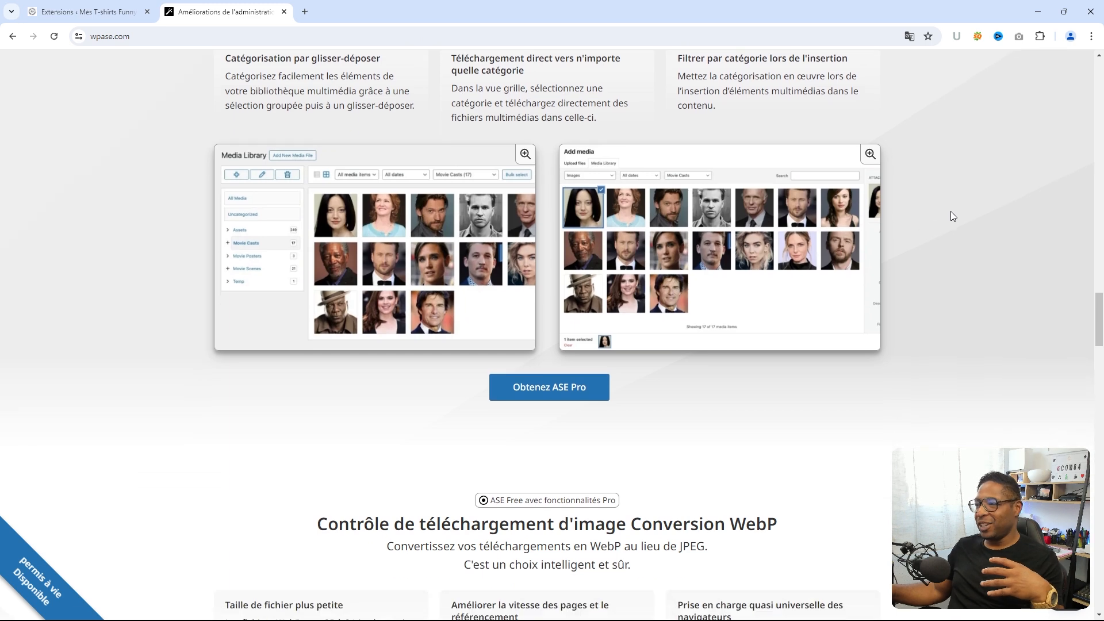
scroll(951, 212, "up", 1)
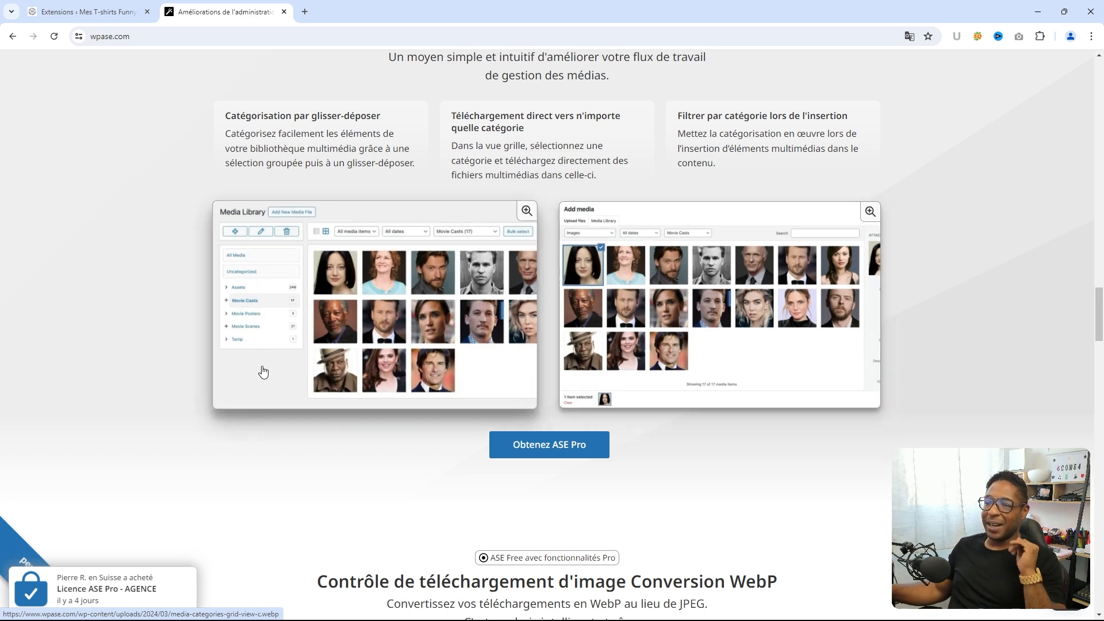
scroll(931, 304, "down", 1)
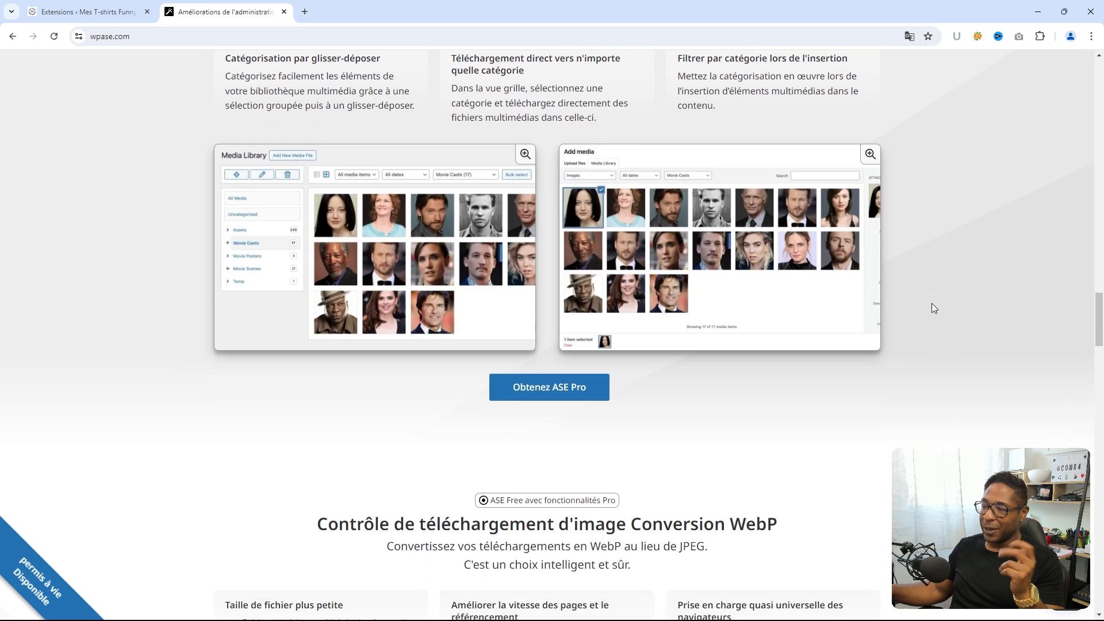
scroll(932, 304, "down", 4)
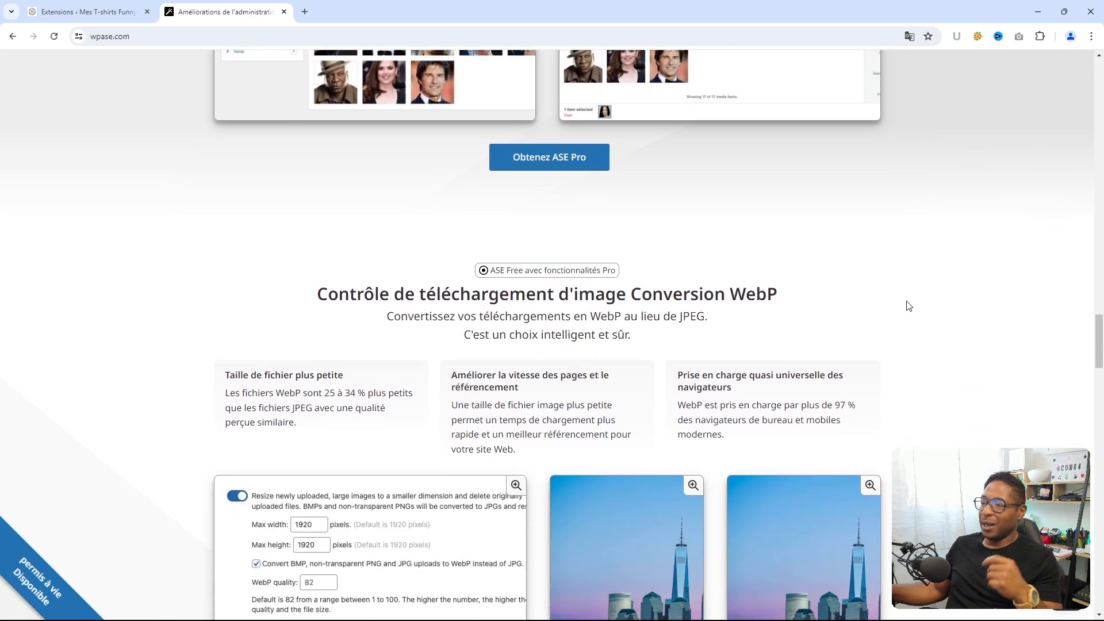
scroll(908, 306, "down", 2)
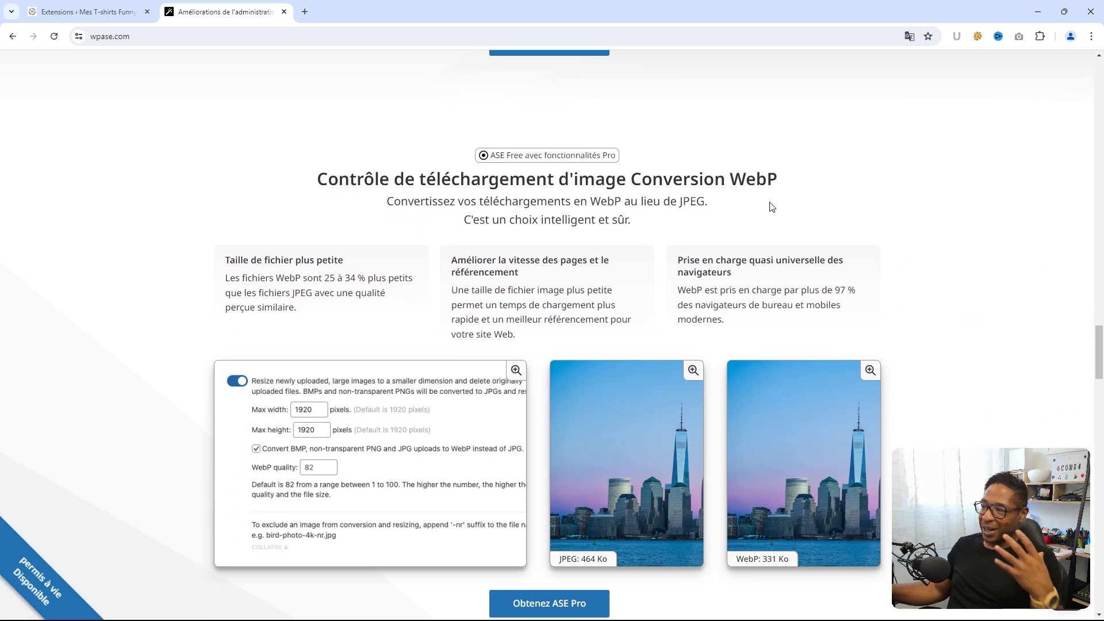
scroll(855, 190, "down", 1)
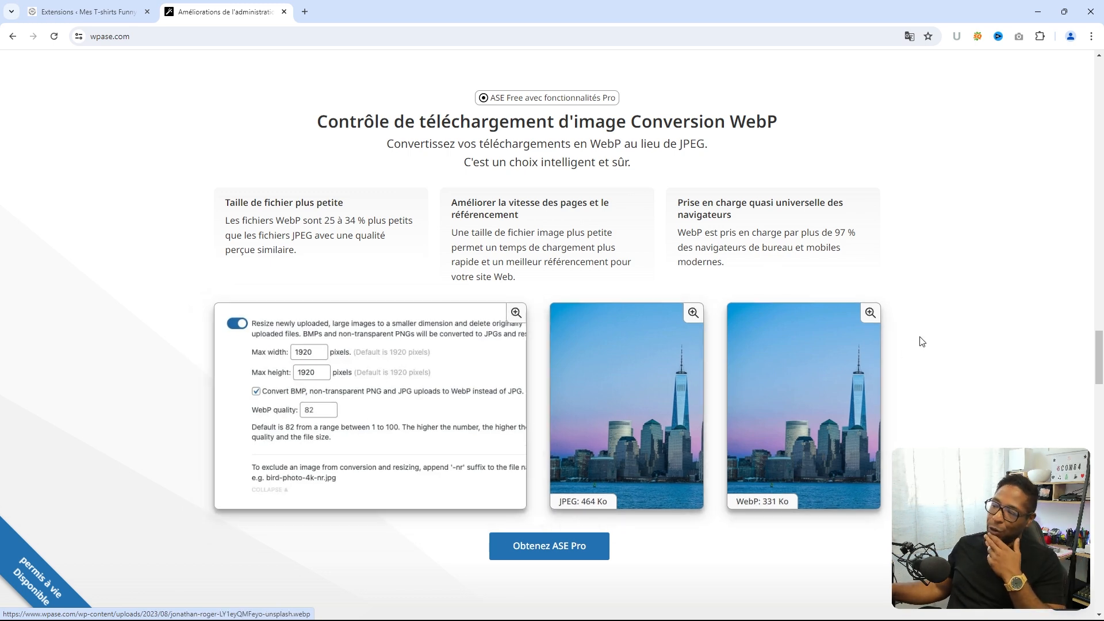
scroll(922, 342, "down", 2)
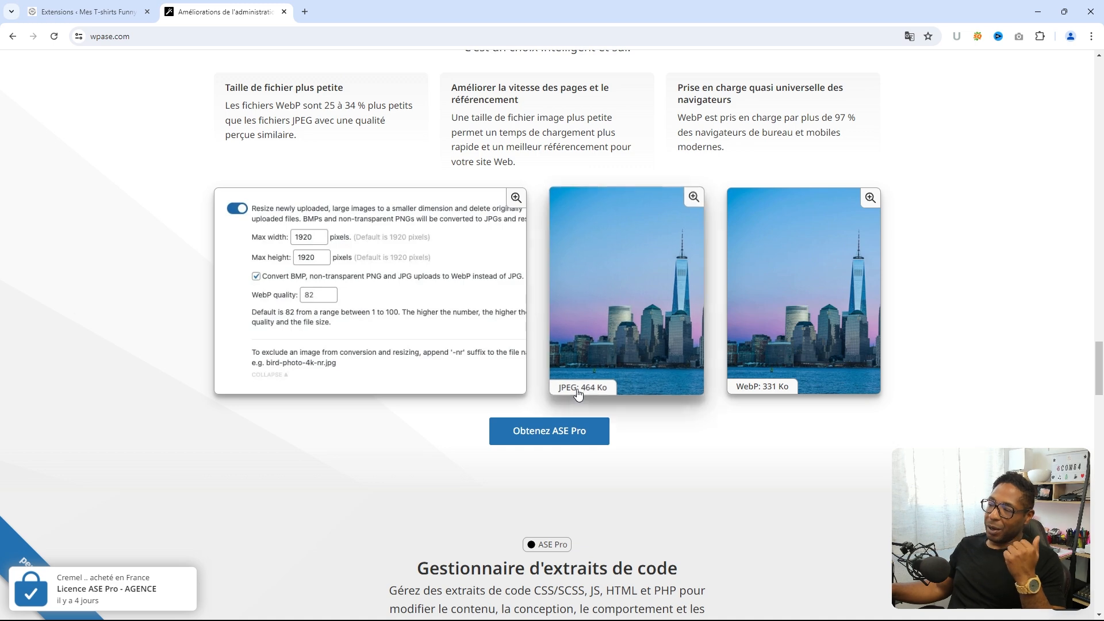
scroll(843, 329, "down", 4)
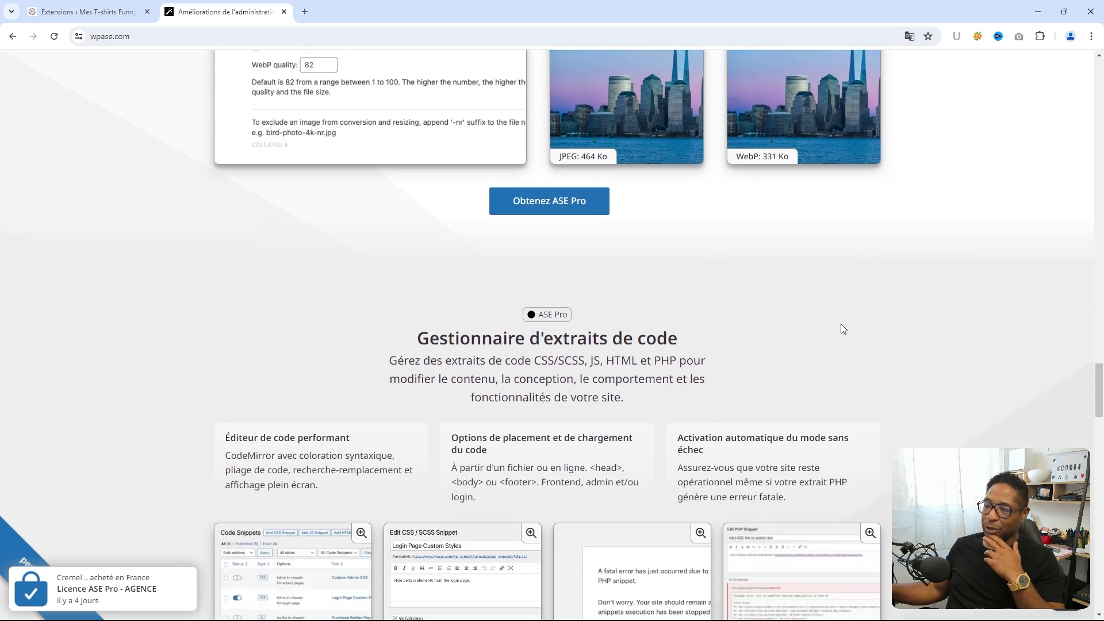
scroll(843, 329, "down", 3)
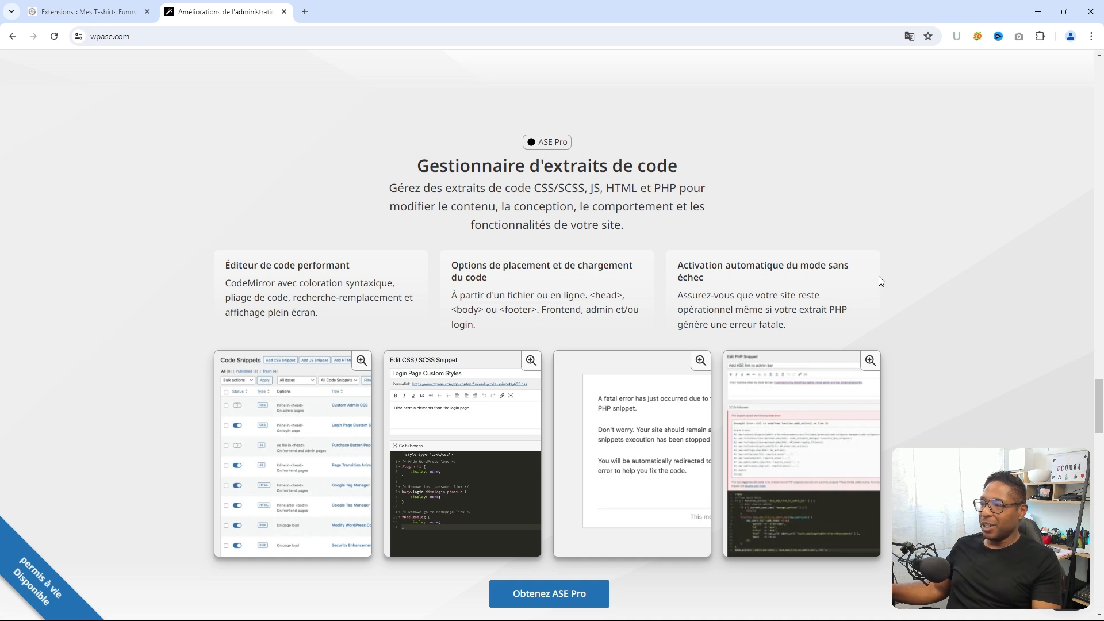
scroll(880, 281, "down", 3)
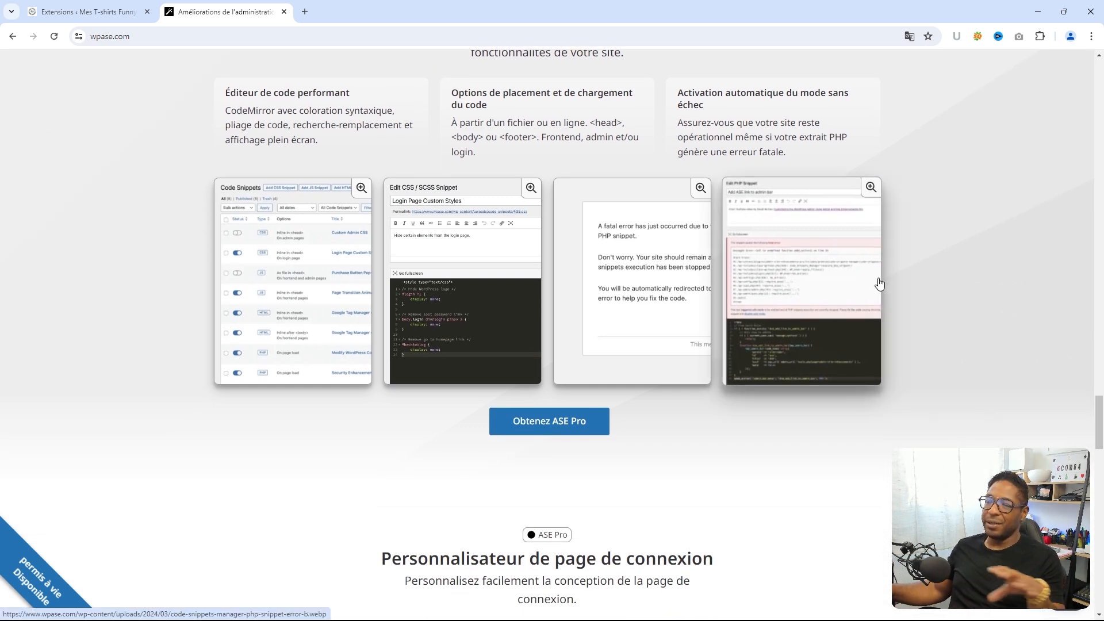
scroll(877, 282, "down", 3)
scroll(875, 291, "down", 2)
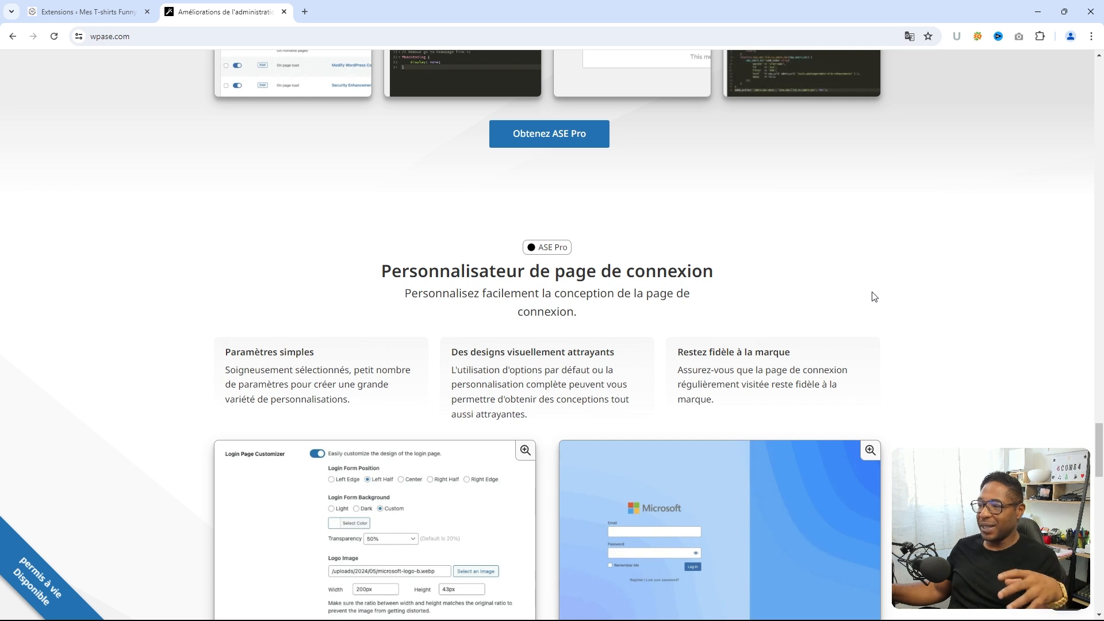
scroll(875, 291, "down", 2)
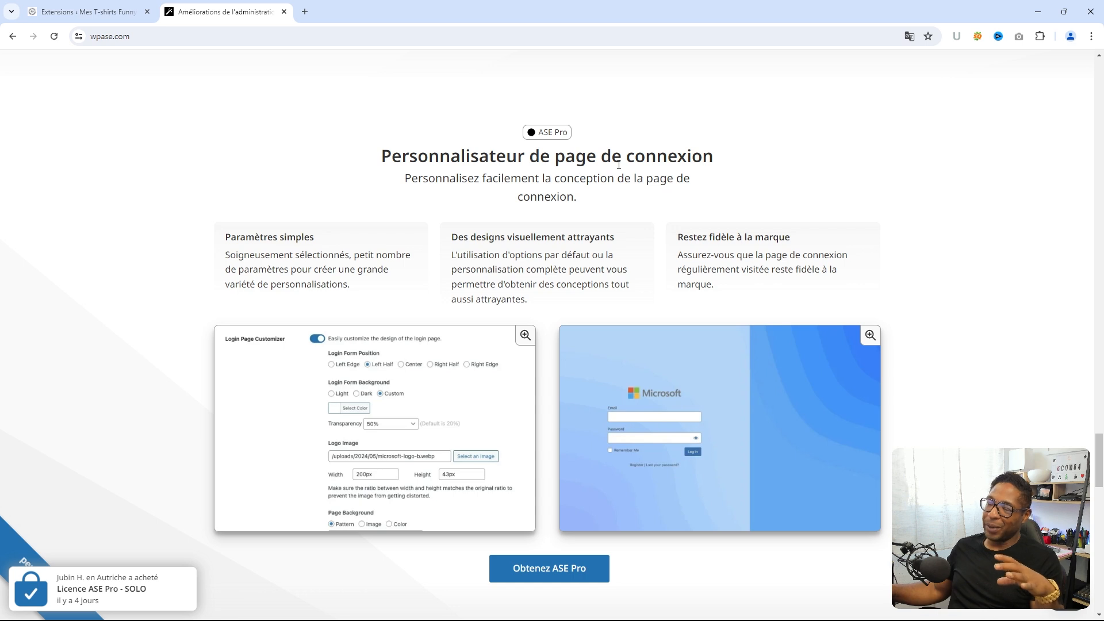
scroll(894, 243, "down", 2)
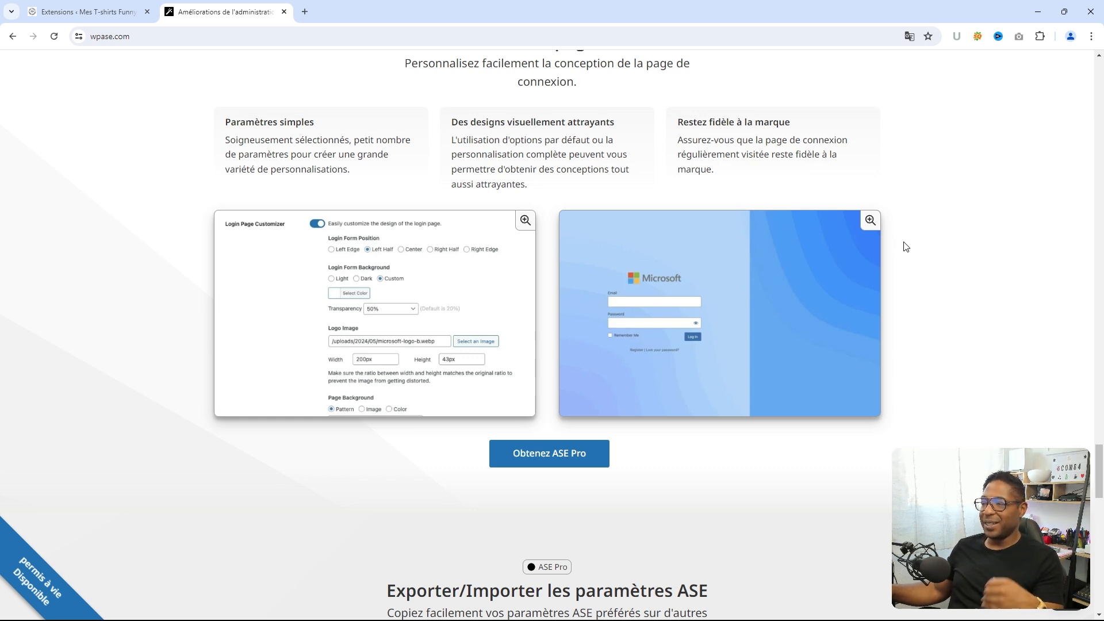
scroll(906, 247, "down", 4)
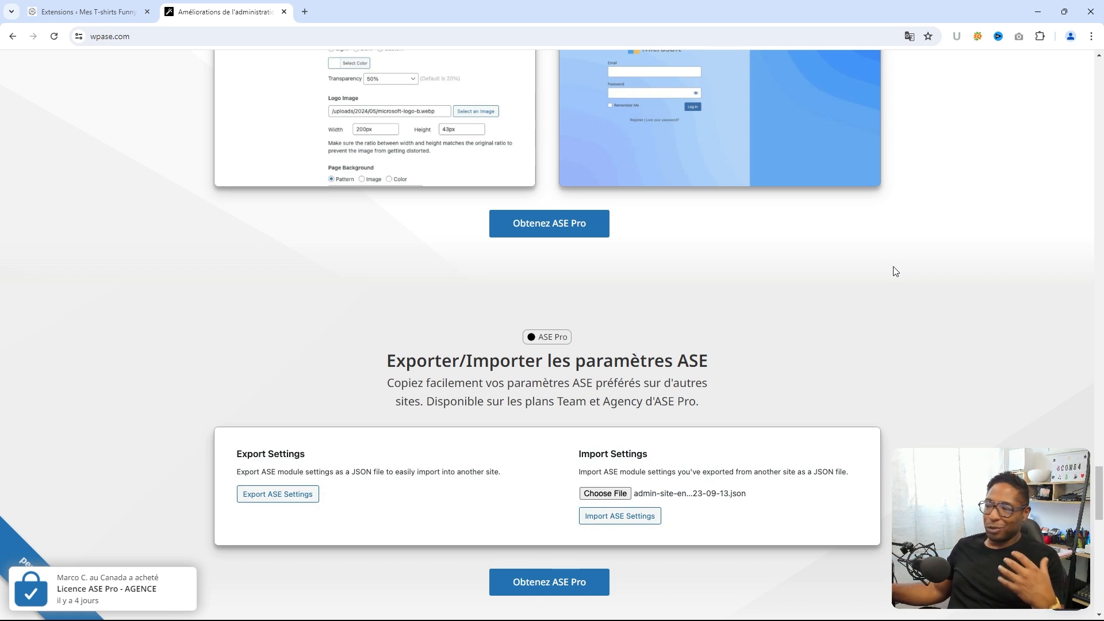
scroll(896, 272, "down", 4)
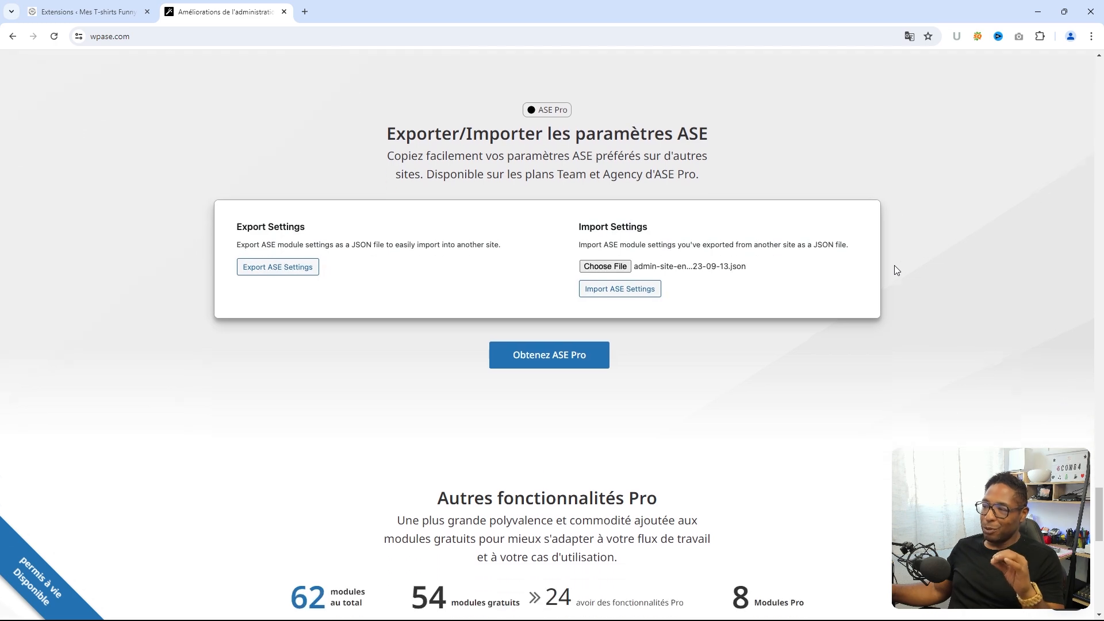
scroll(896, 267, "down", 4)
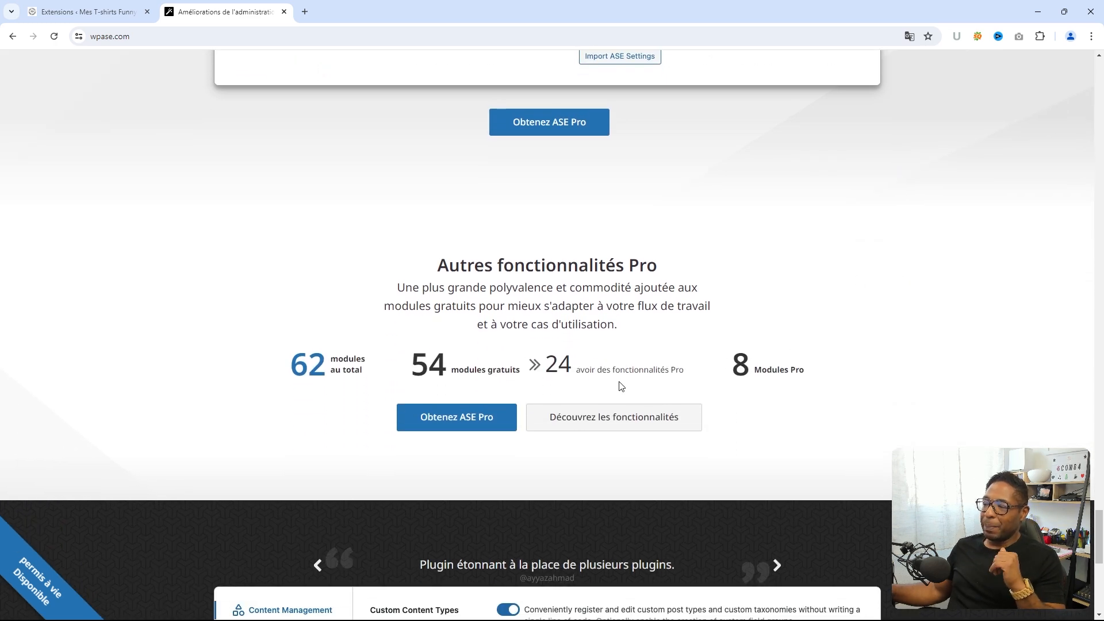
- Open 'Découvrez les fonctionnalités' and scroll through the module cards on wpase.com/features/
left_click(608, 415)
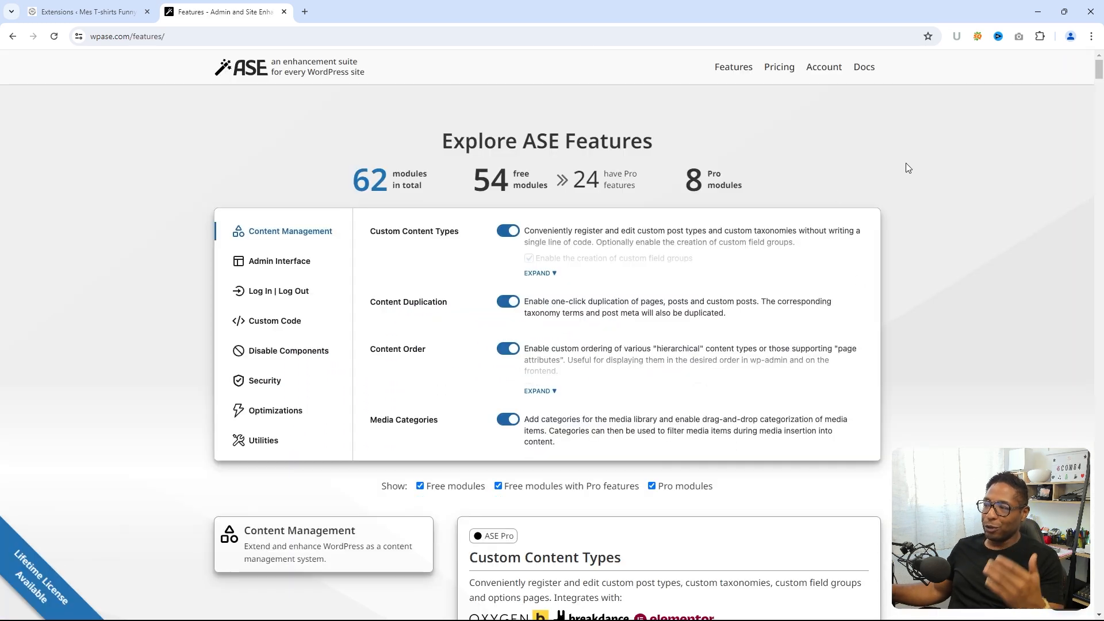
scroll(907, 170, "down", 3)
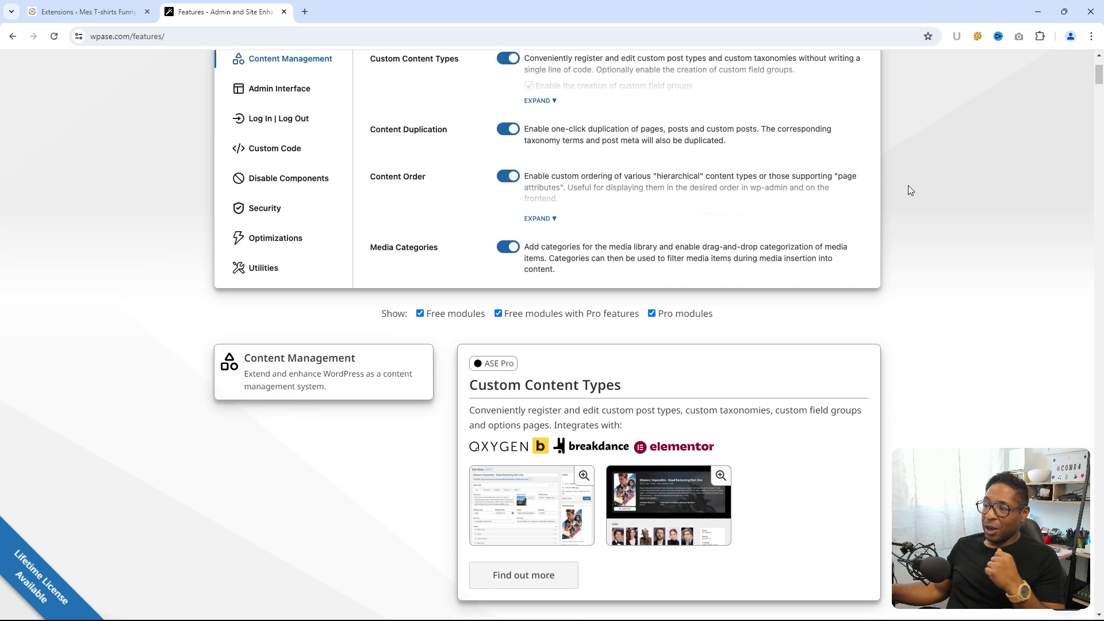
scroll(908, 186, "down", 4)
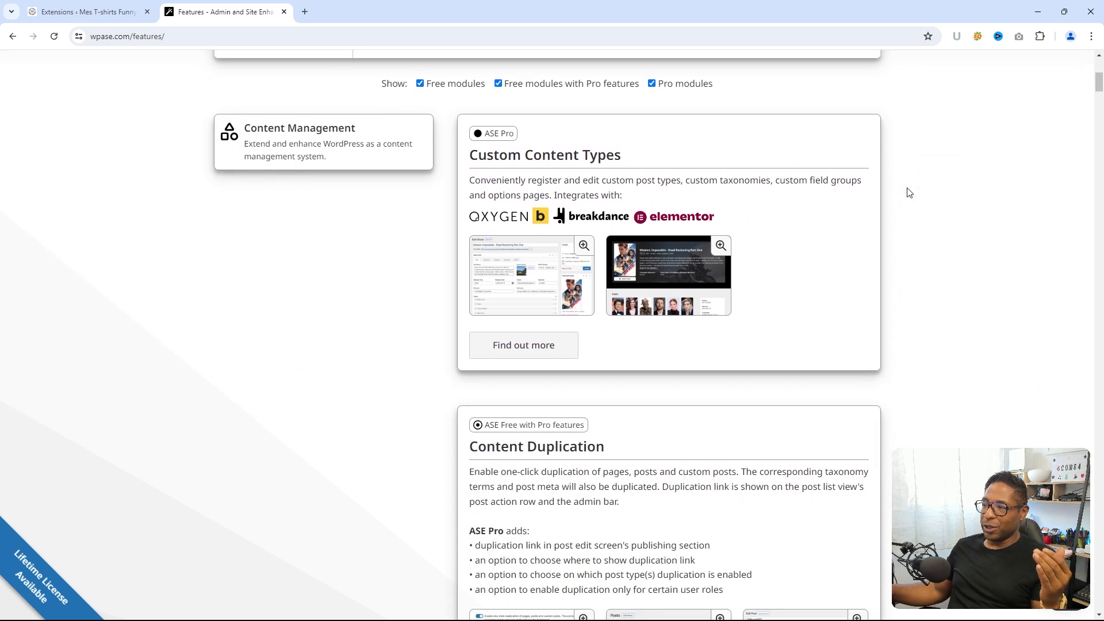
scroll(909, 193, "down", 4)
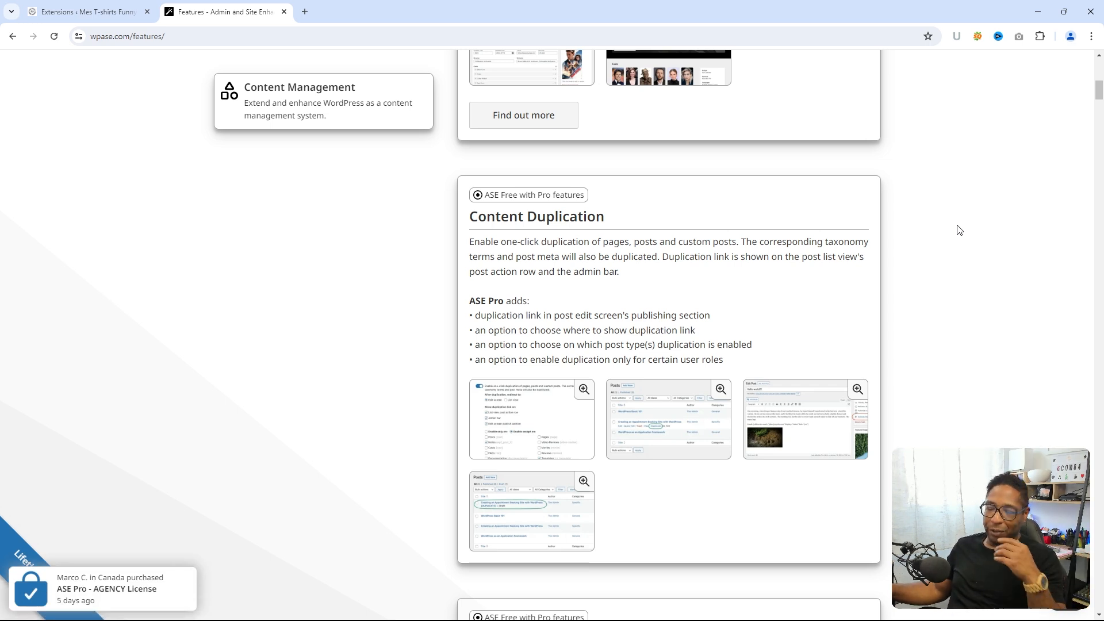
- In the WordPress tab, search Ajouter une extension for 'ase' to find Admin and Site Enhancements
left_click(86, 12)
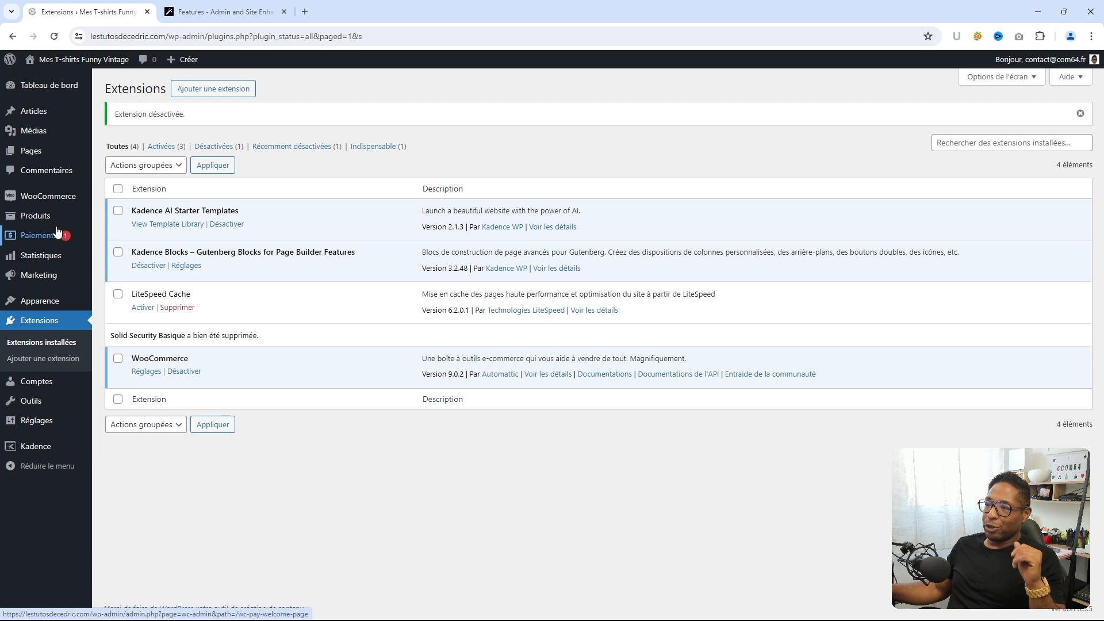
mouse_move(40, 92)
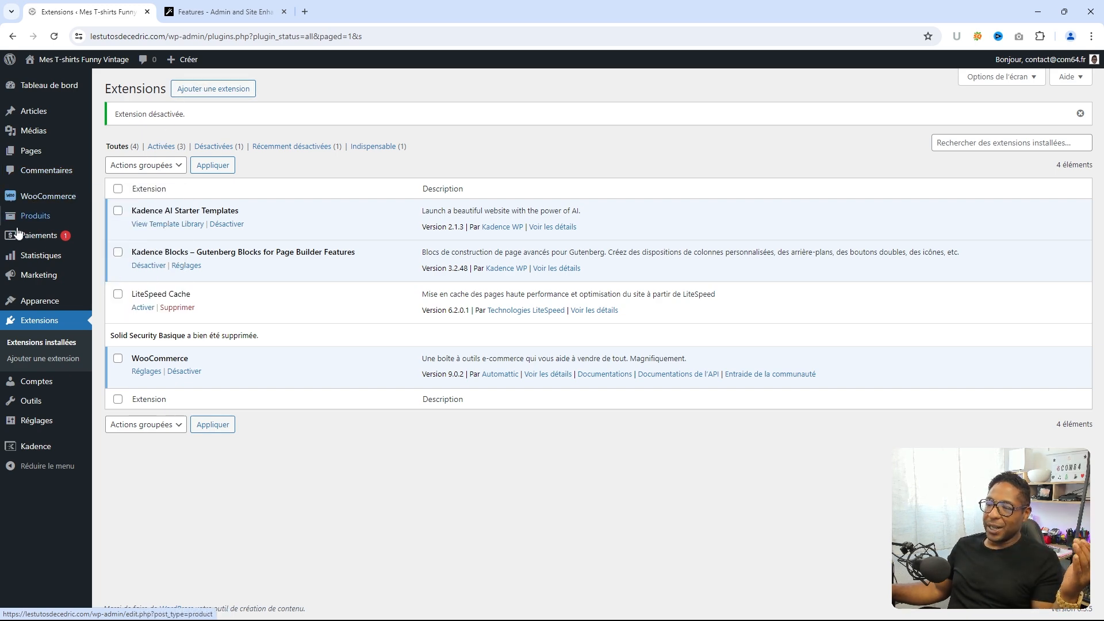
left_click(210, 89)
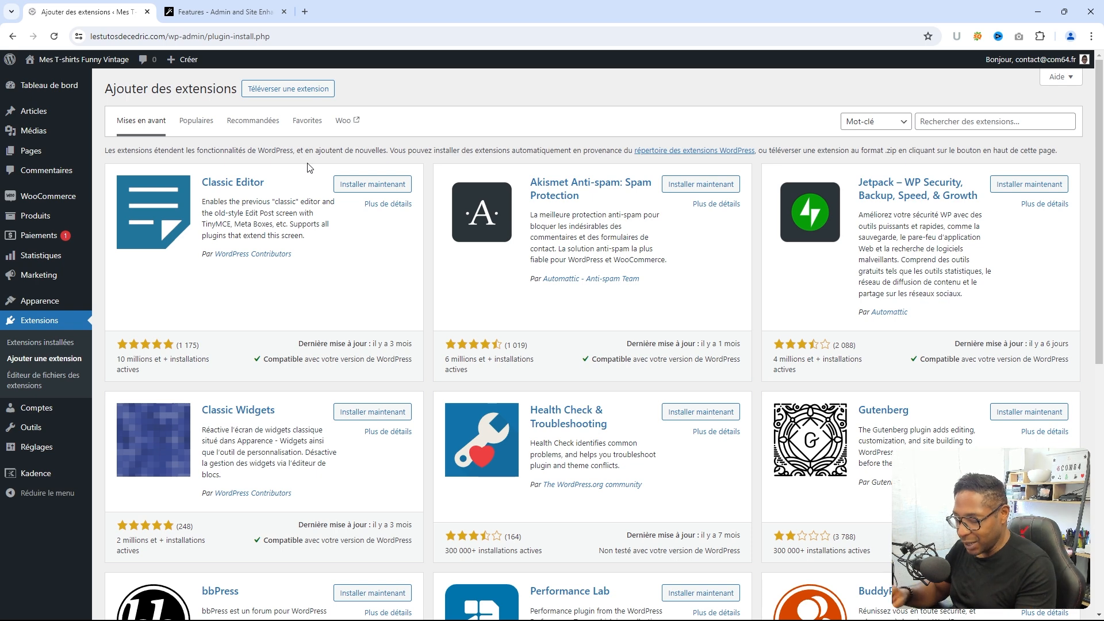
left_click(957, 122)
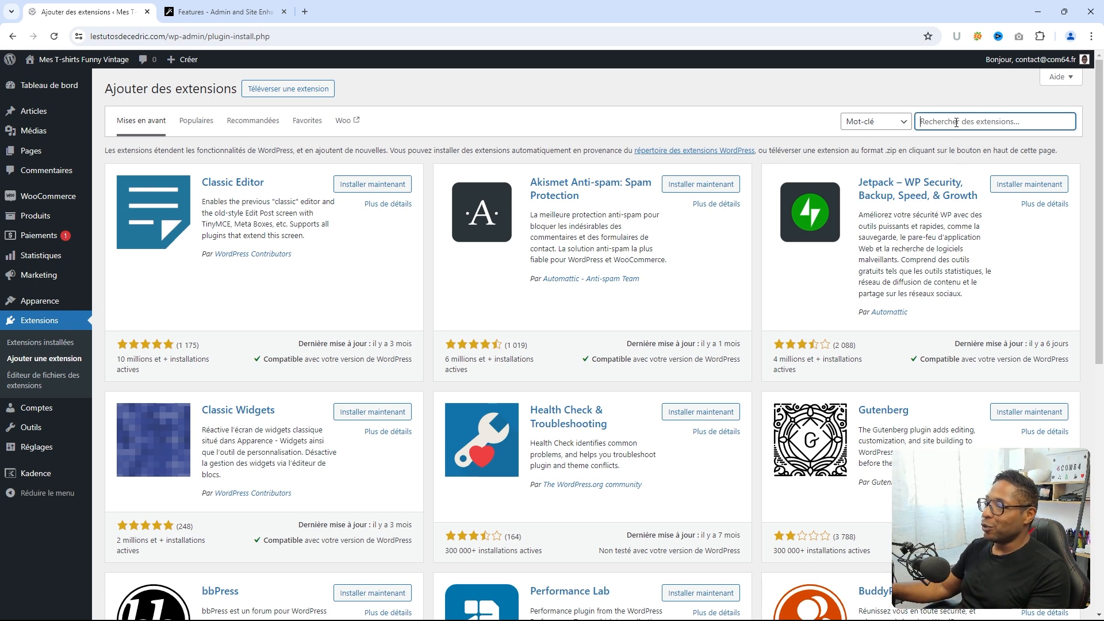
type("ase")
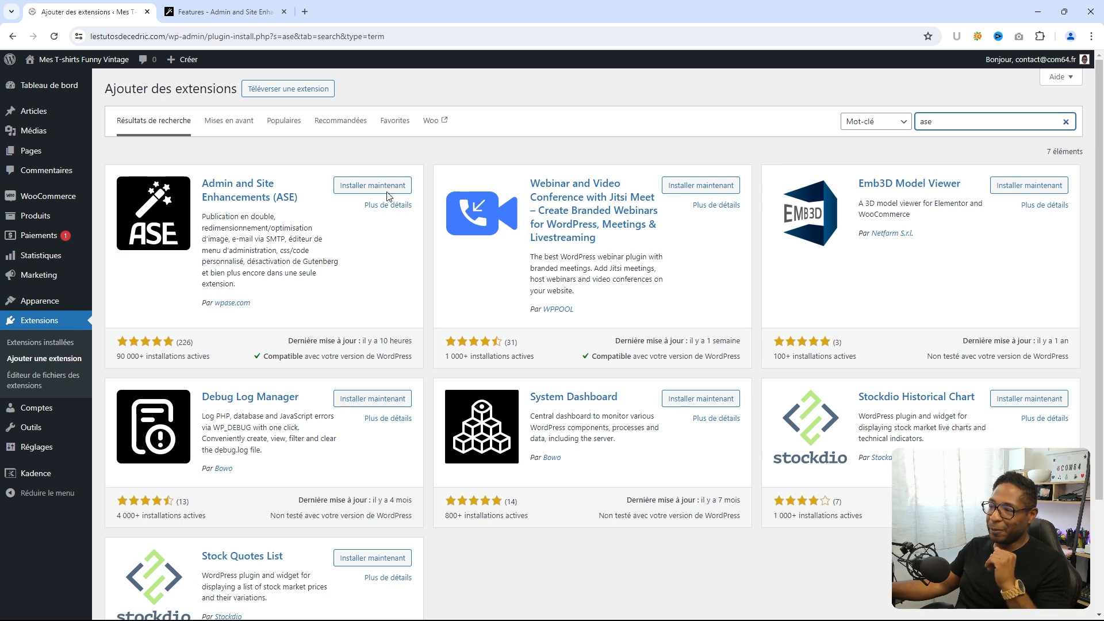
- Review the ASE plugin details, then install and activate Admin and Site Enhancements 7.1.3
left_click(381, 213)
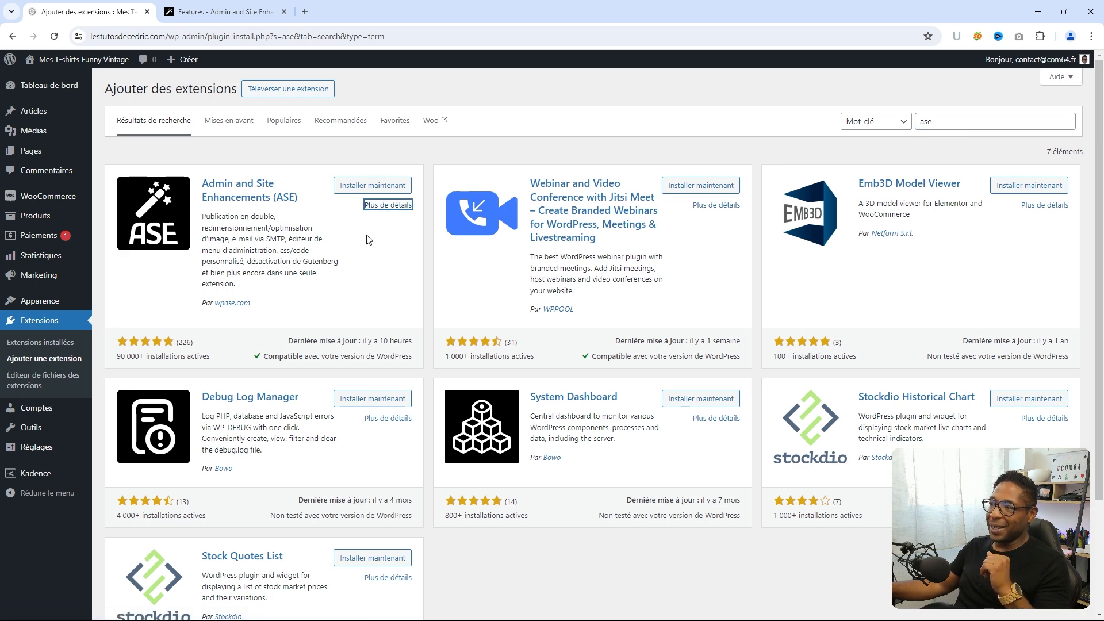
left_click(378, 207)
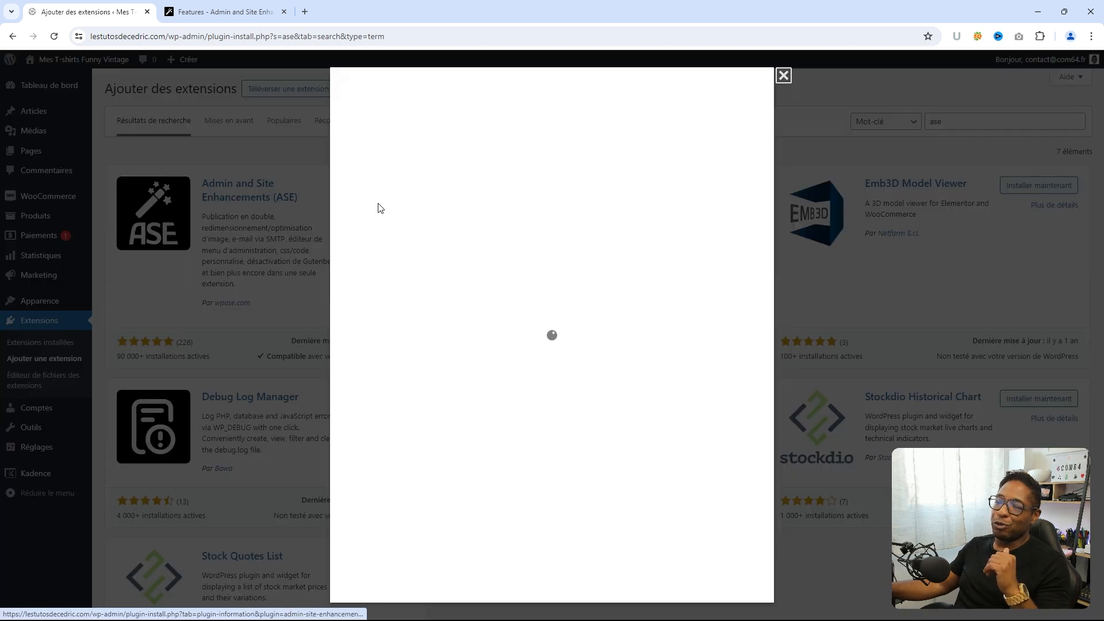
scroll(671, 357, "down", 2)
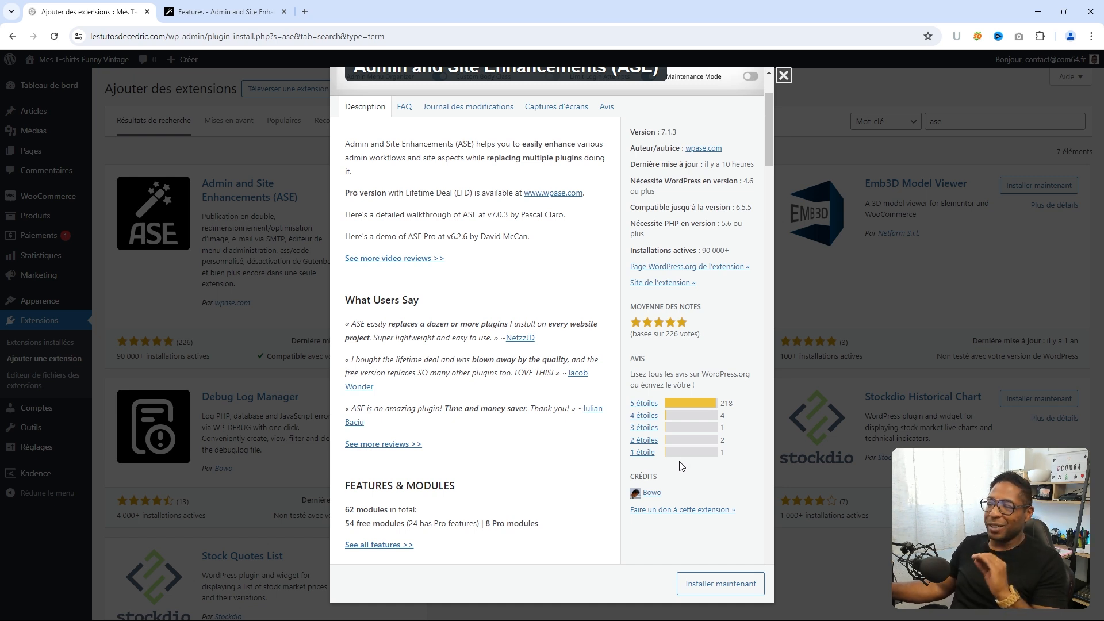
scroll(703, 333, "up", 1)
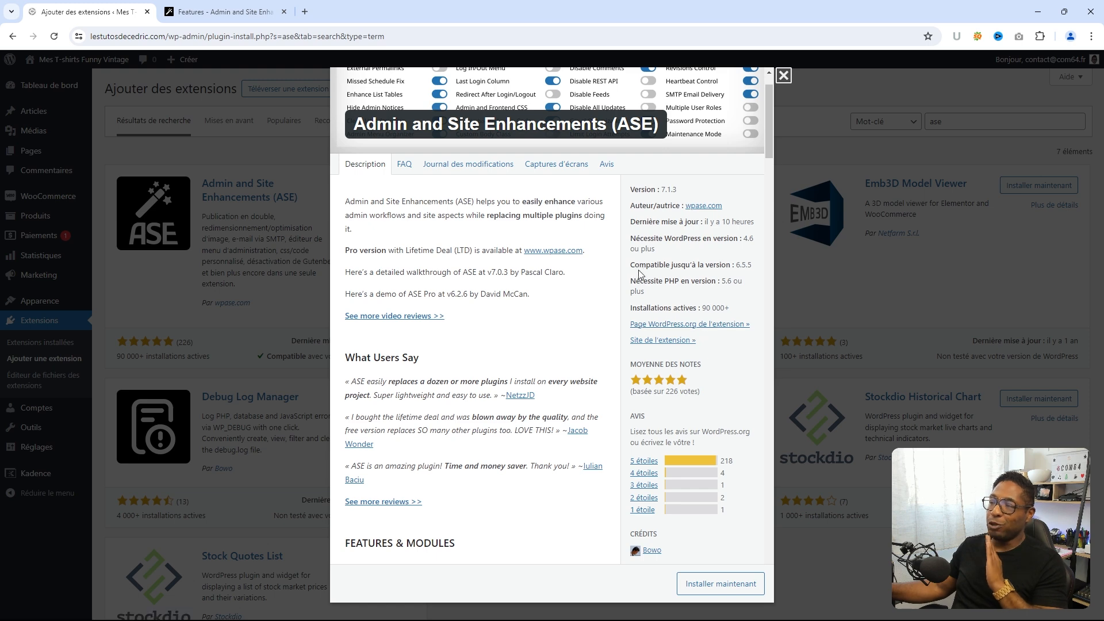
left_click(782, 75)
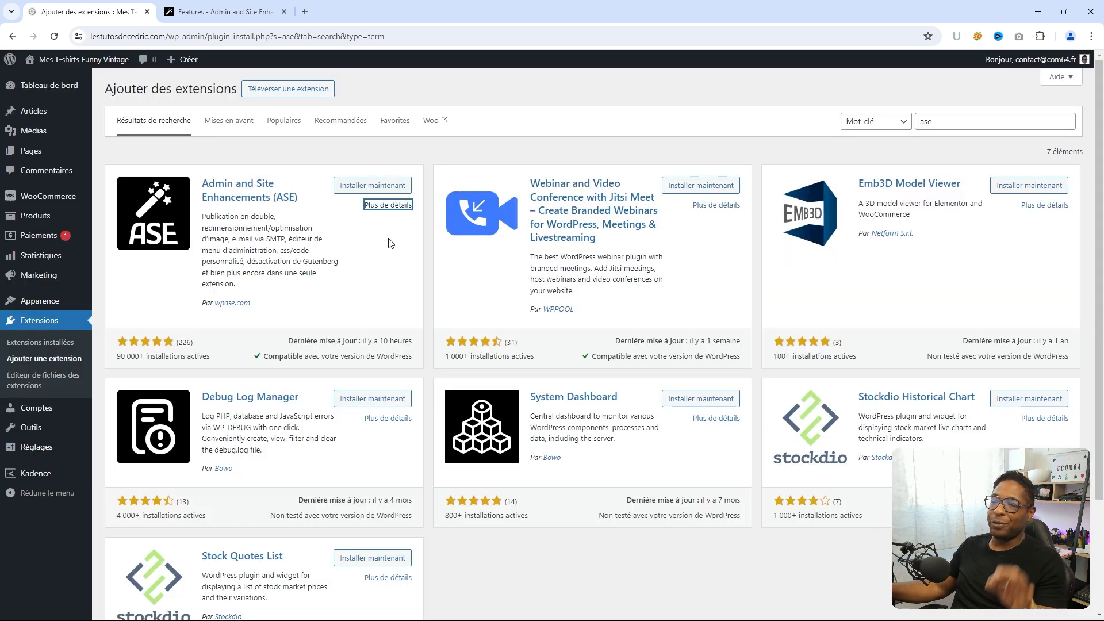
left_click(350, 187)
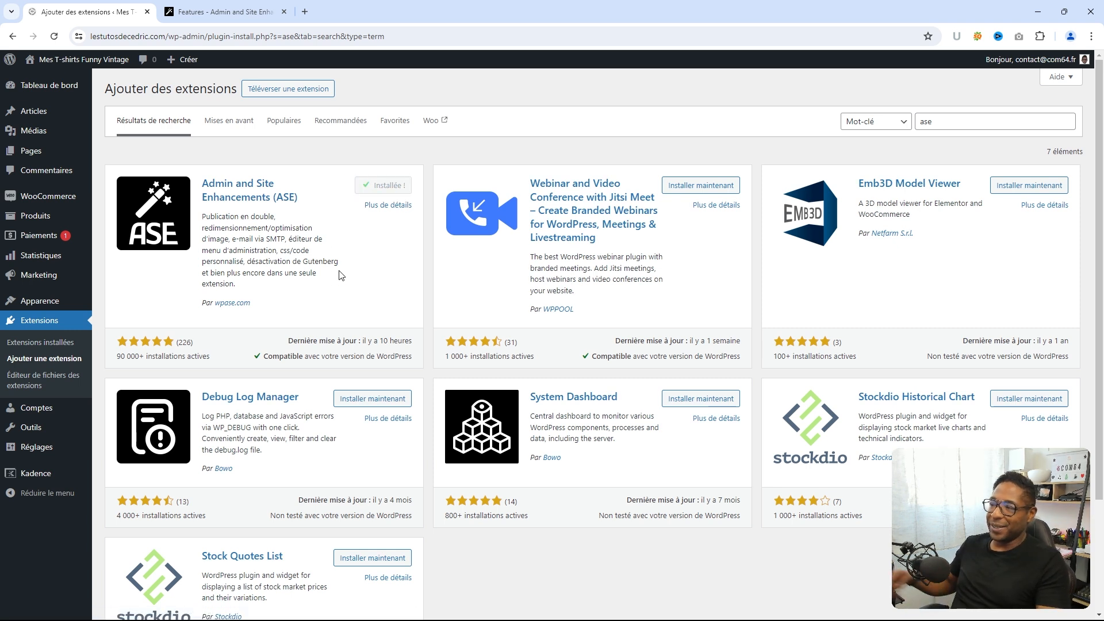
left_click(384, 188)
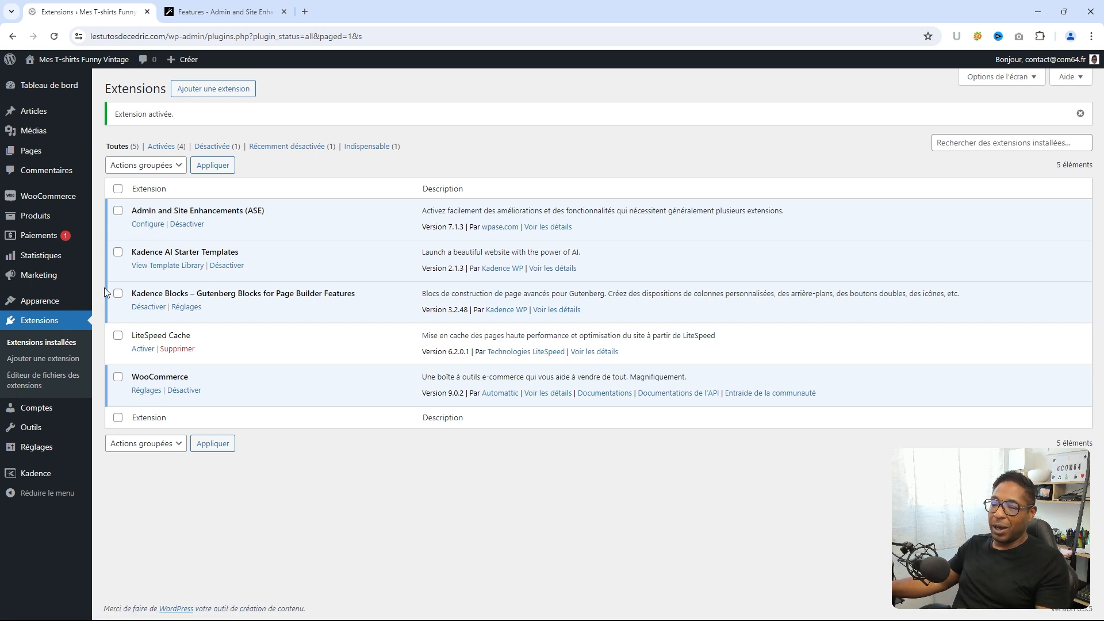
- Open ASE's settings under Tools > Enhancements to view the Content Management modules
mouse_move(32, 429)
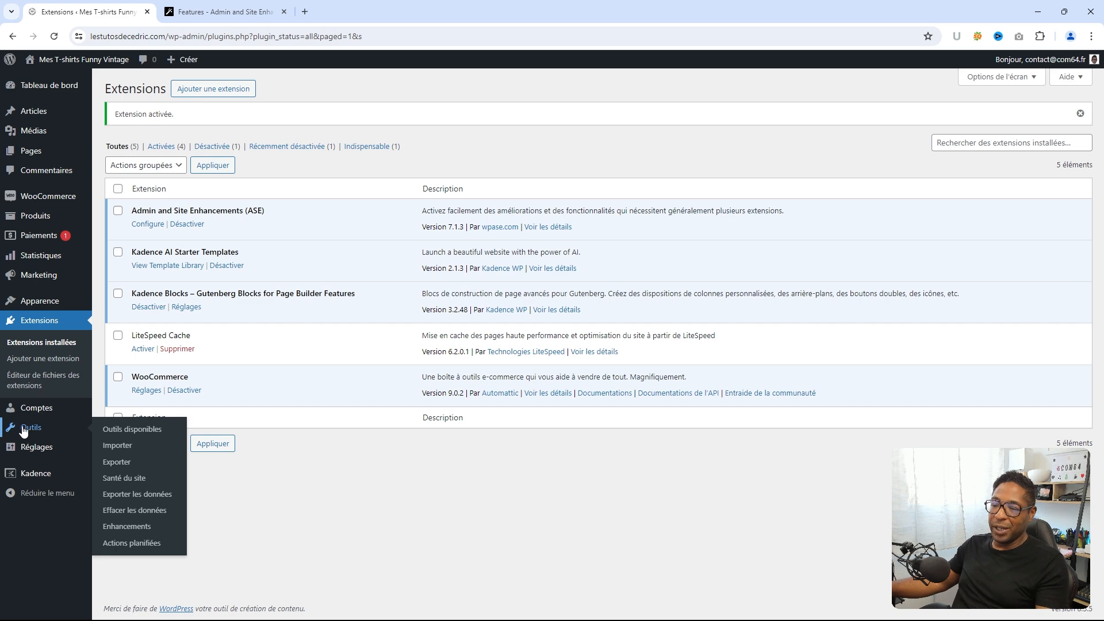
left_click(115, 530)
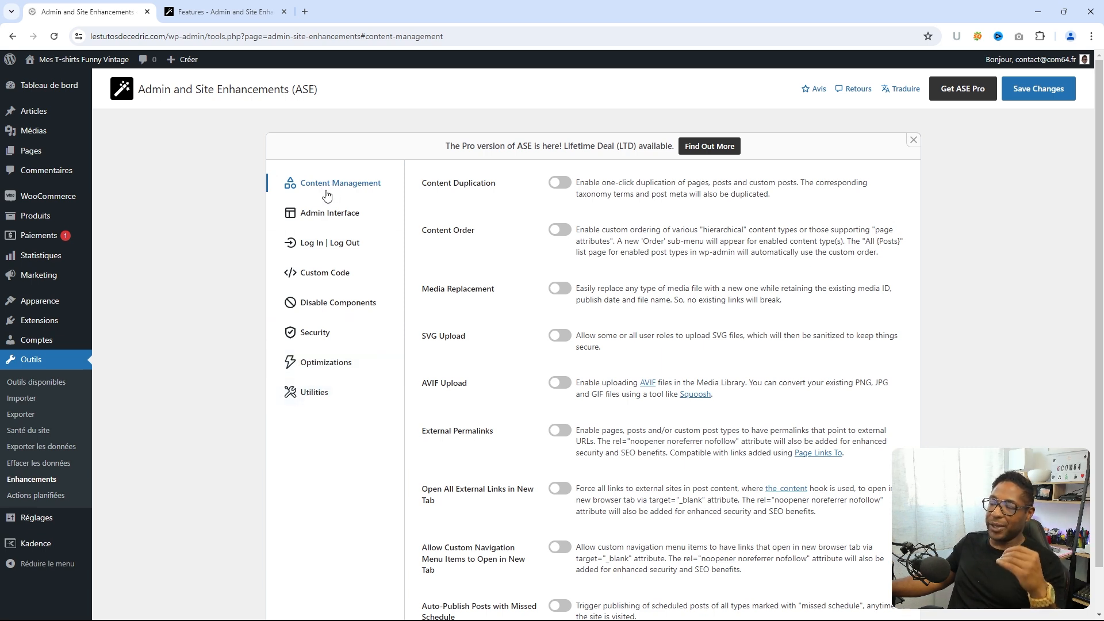
scroll(728, 287, "down", 1)
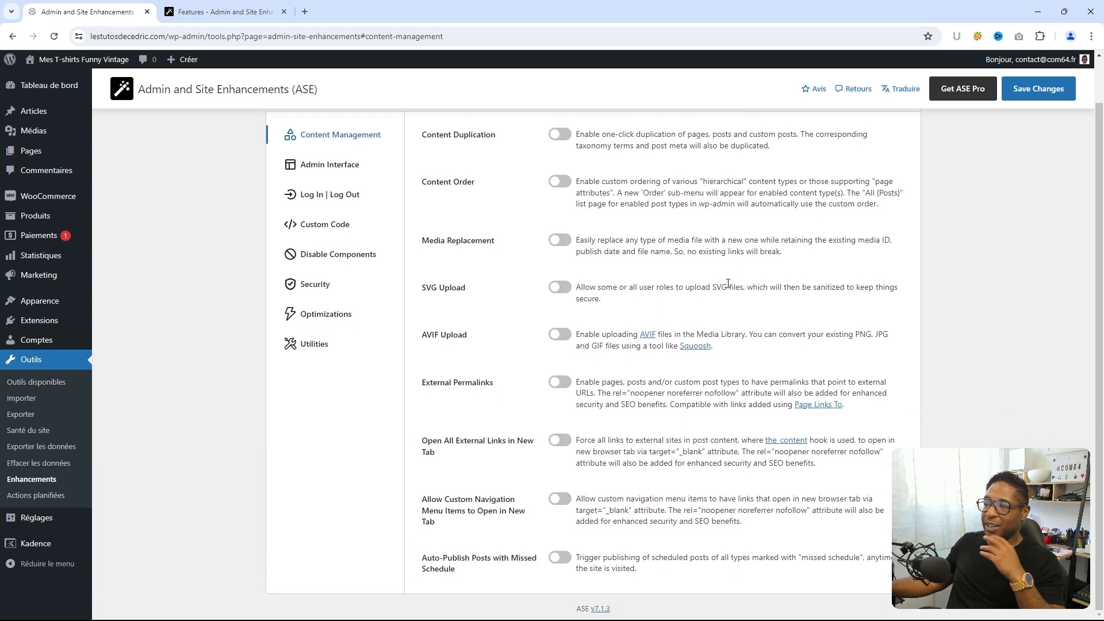
scroll(667, 230, "up", 1)
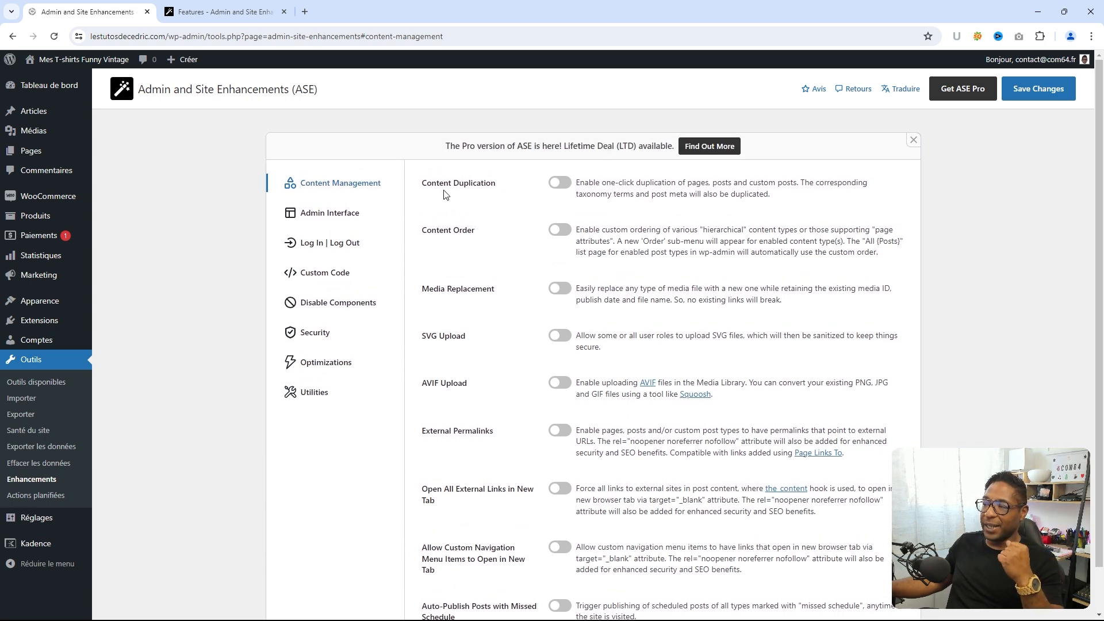
- Enable ASE's Content Duplication module and save the changes
left_click(559, 184)
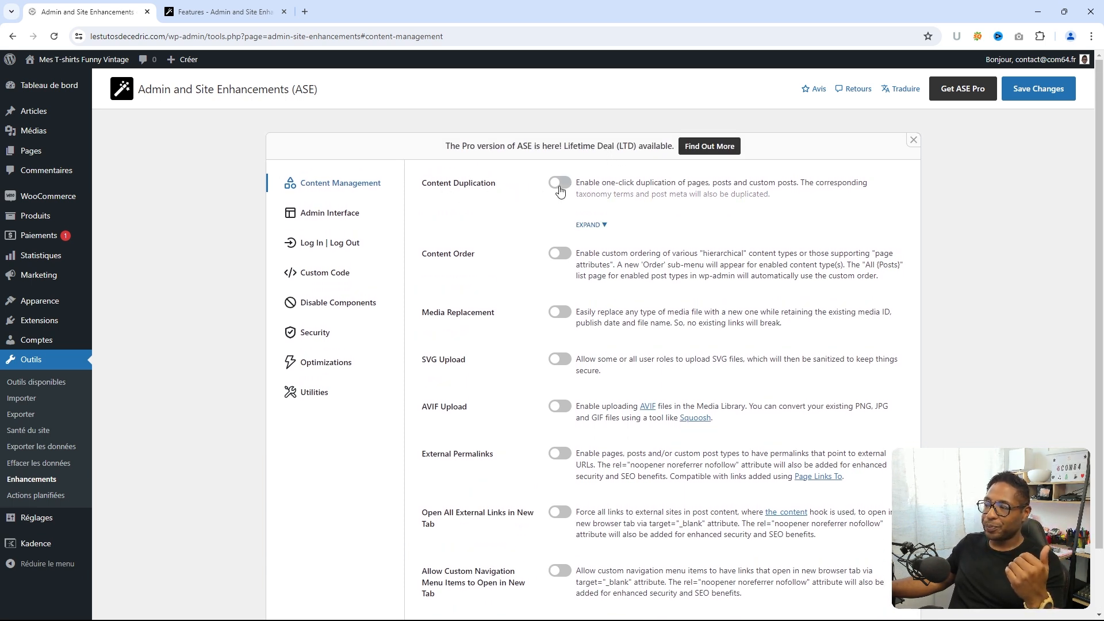
left_click(602, 226)
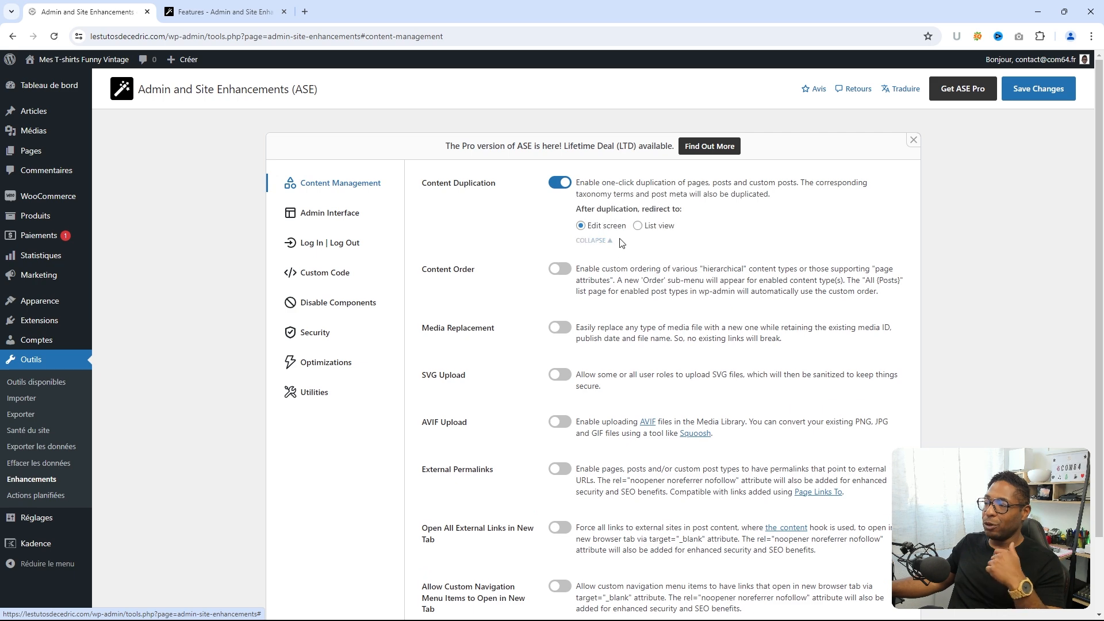
left_click(560, 183)
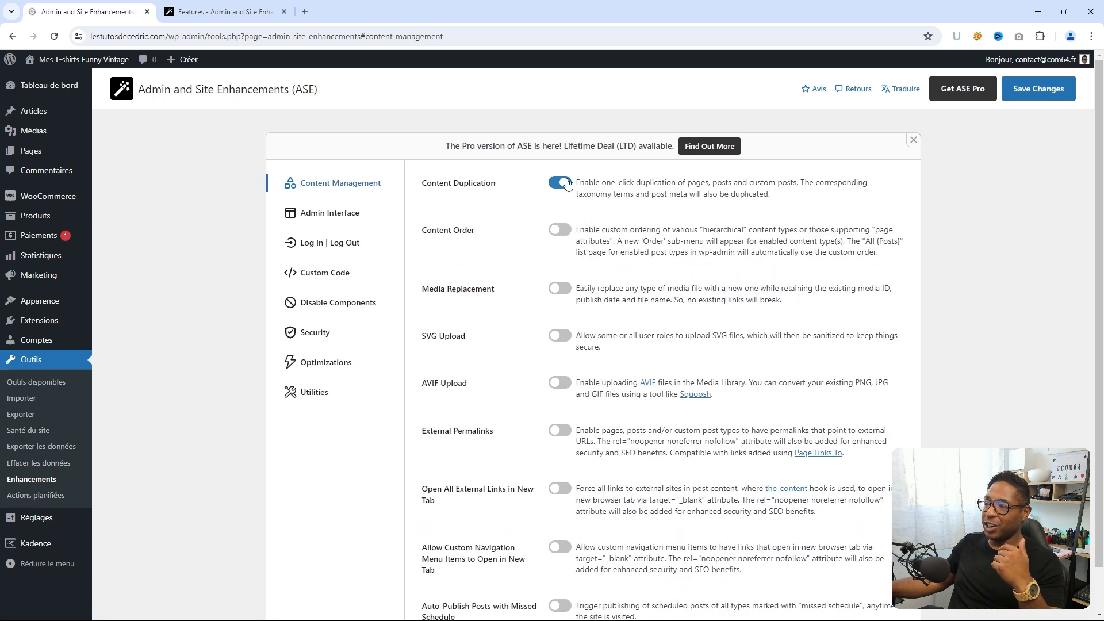
mouse_move(39, 157)
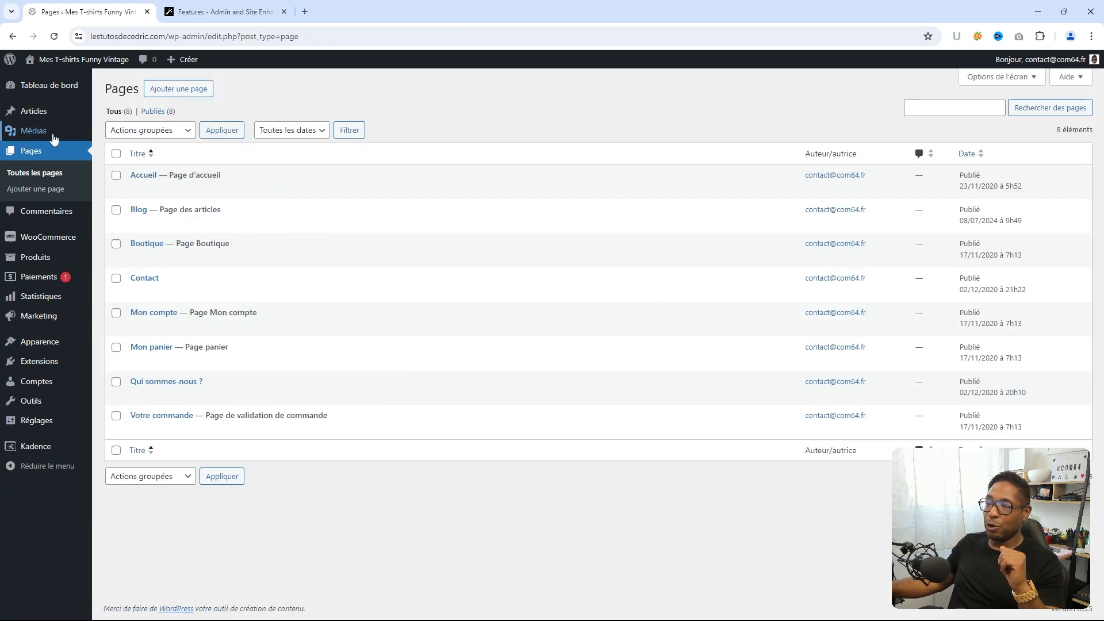
left_click(41, 115)
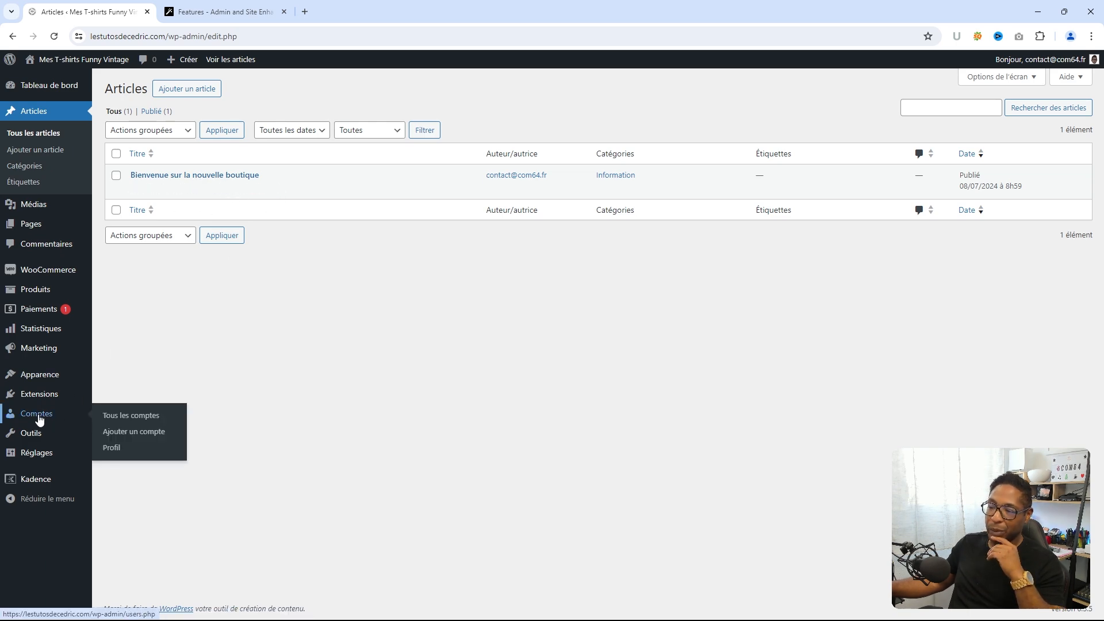
mouse_move(26, 441)
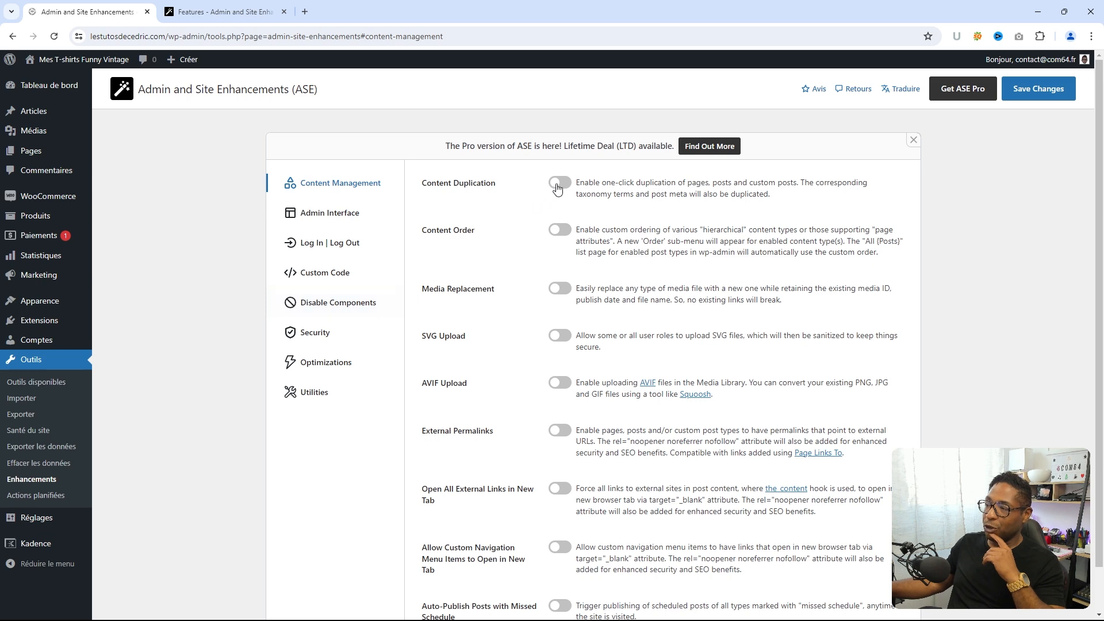
left_click(559, 183)
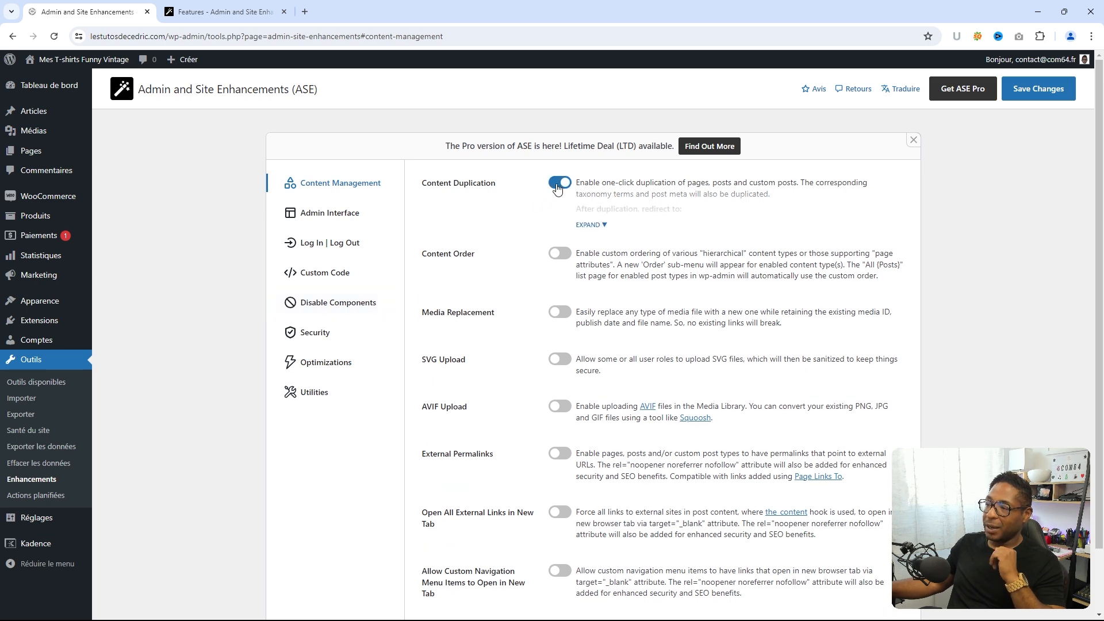
left_click(1041, 97)
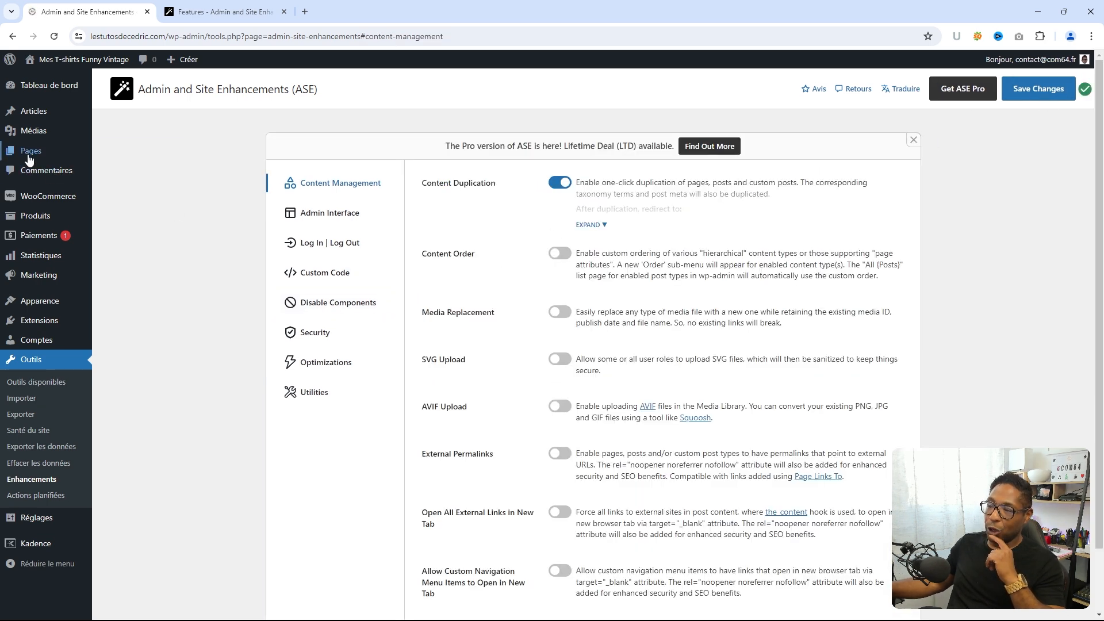
- Open the Pages list in a new tab, then display the Articles list there
right_click(32, 156)
left_click(79, 165)
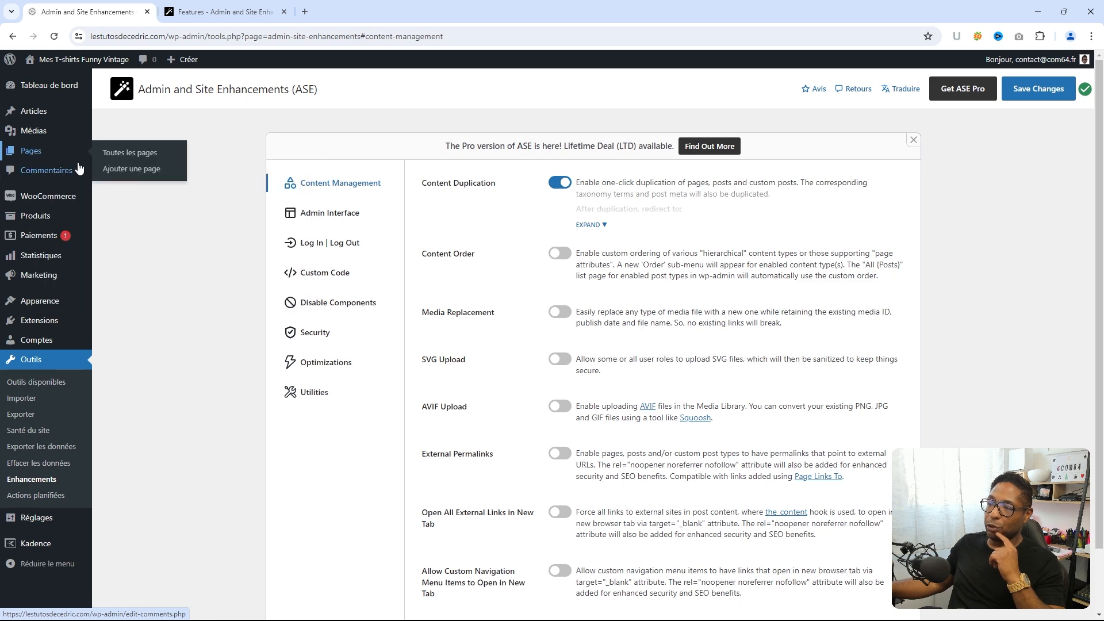
left_click(202, 12)
mouse_move(136, 177)
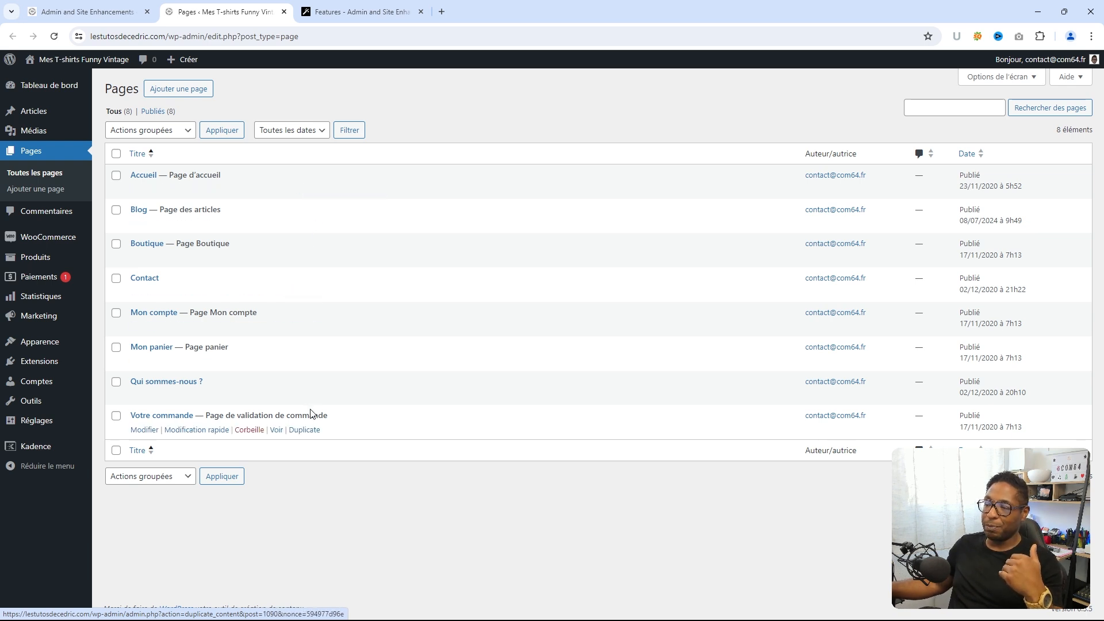
left_click(31, 113)
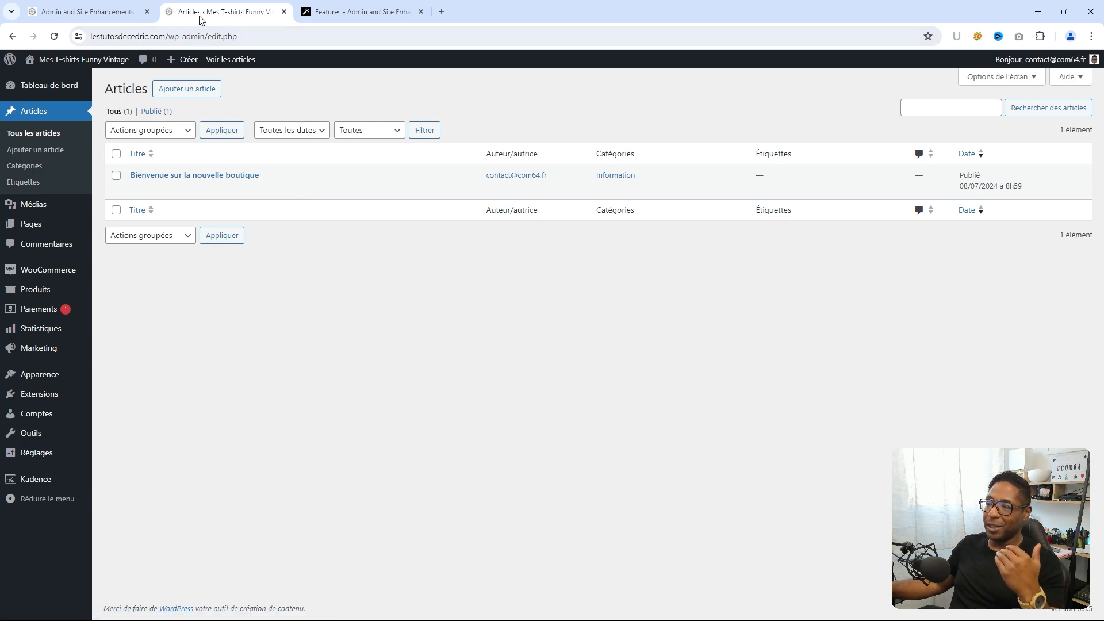
- Enable ASE Content Order and expand its options to apply it to Pages (page)
left_click(104, 17)
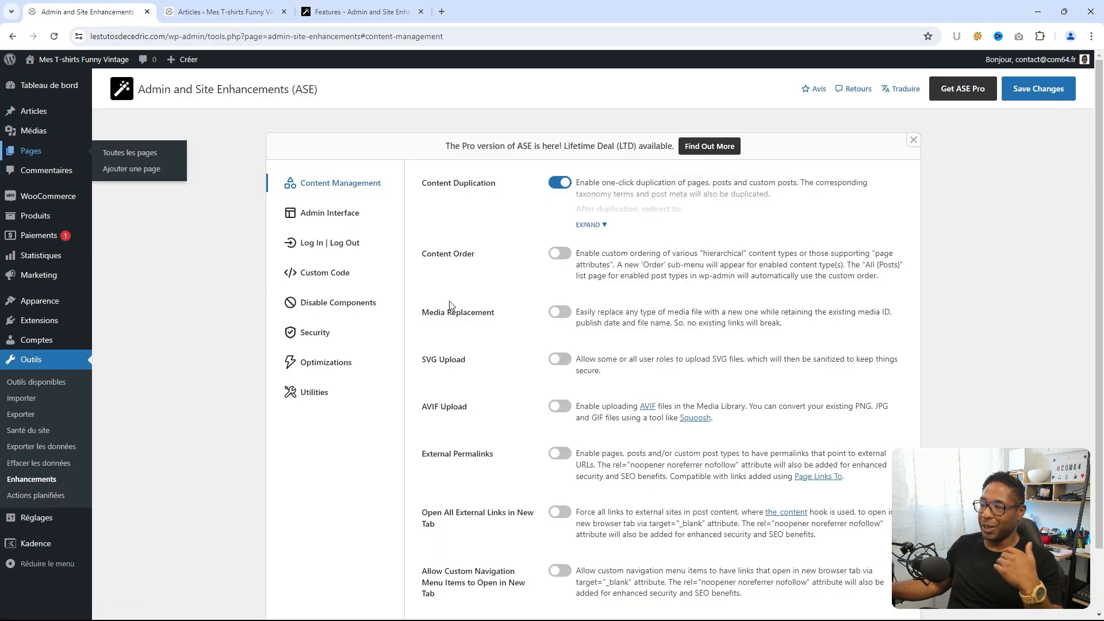
left_click(559, 255)
scroll(546, 269, "down", 1)
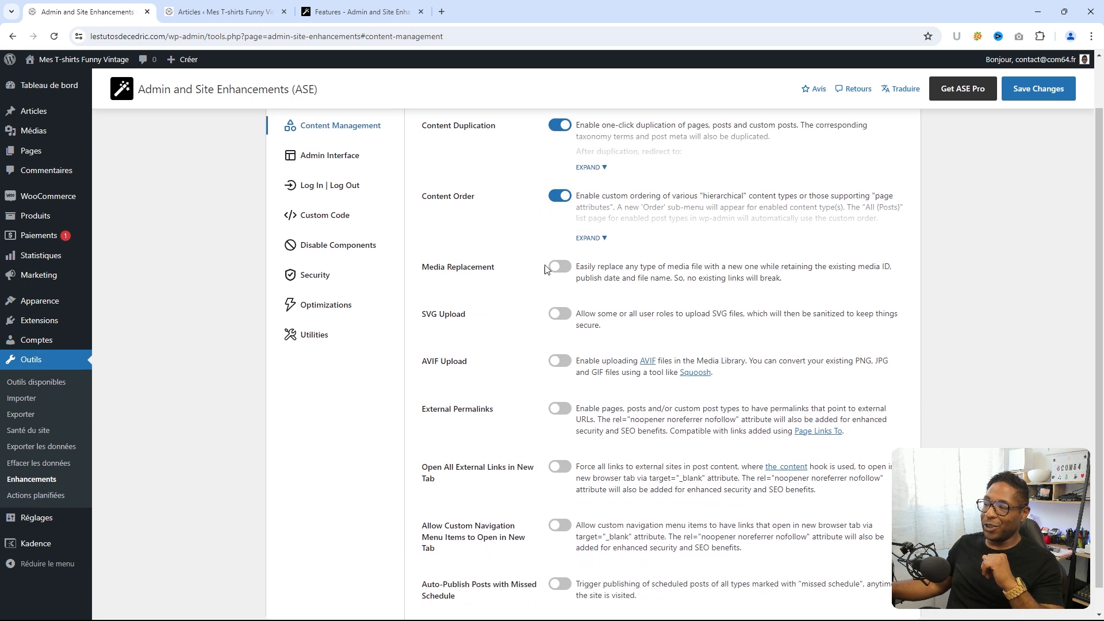
left_click(606, 240)
scroll(500, 236, "up", 1)
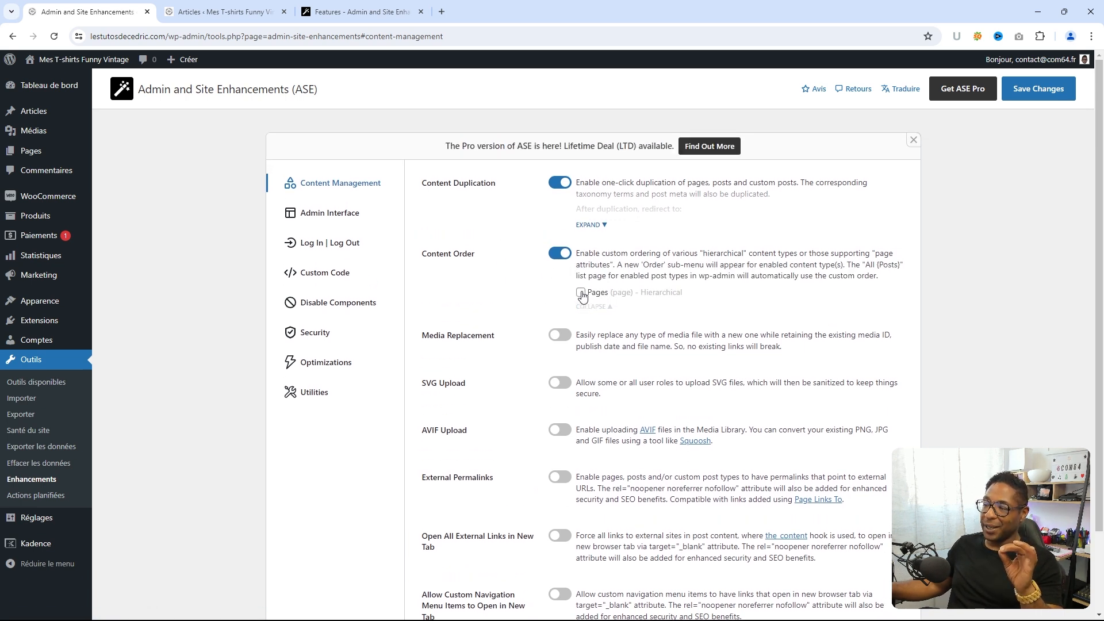
left_click(242, 14)
left_click(29, 224)
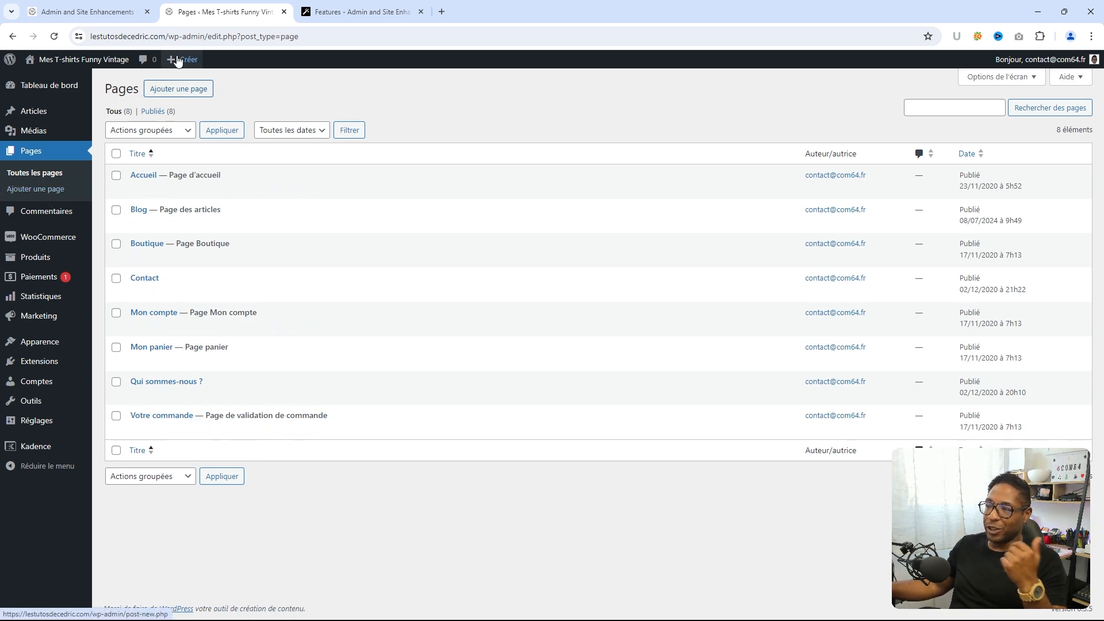
- Save the Content Order setting and reload the Pages list
left_click(76, 11)
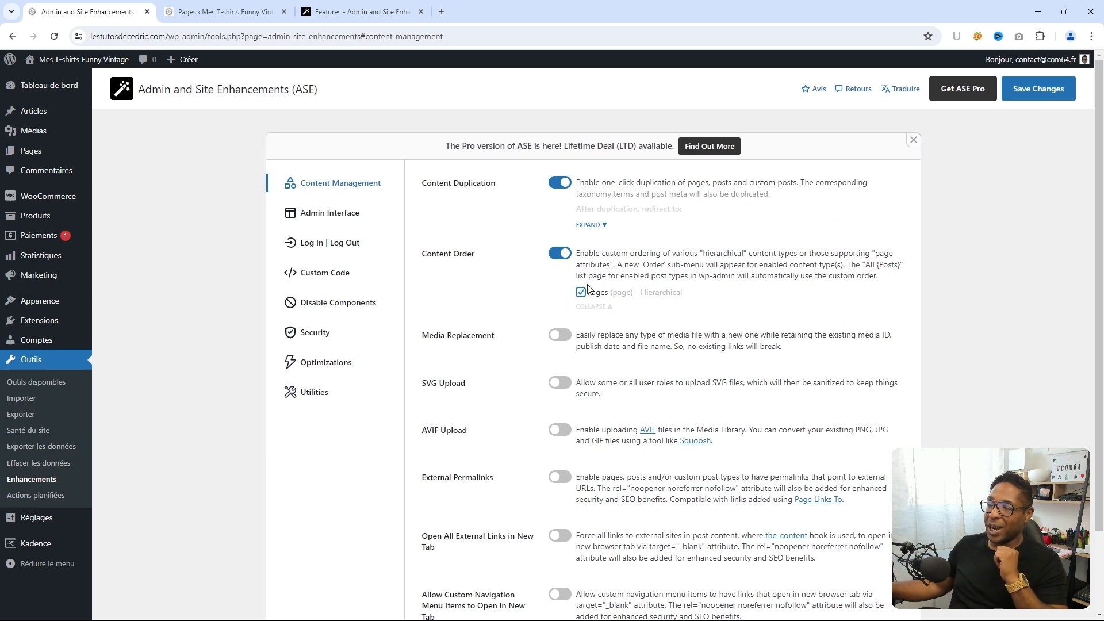
left_click(1040, 96)
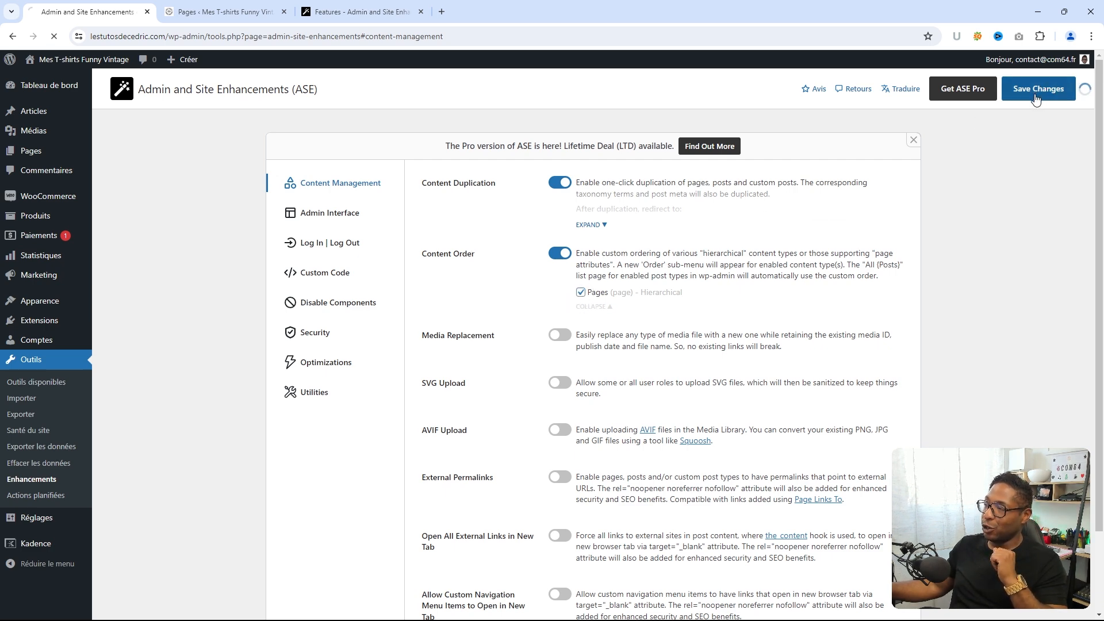
left_click(212, 12)
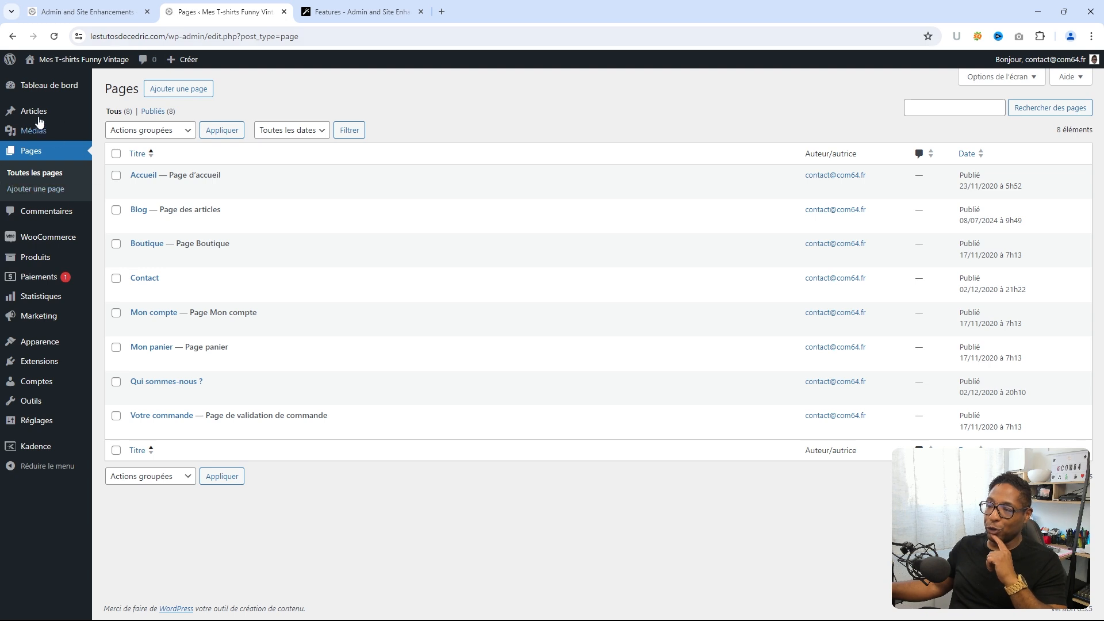
left_click(54, 37)
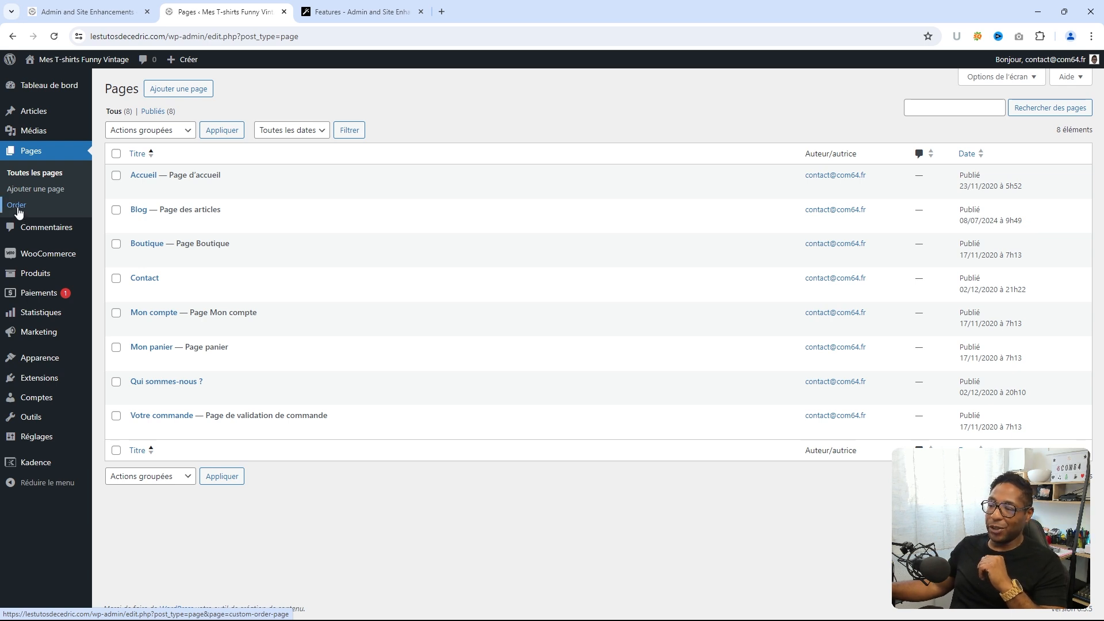
- In Pages > Order, drag pages into the order Accueil, Boutique, Blog, Contact and verify the list
left_click(17, 206)
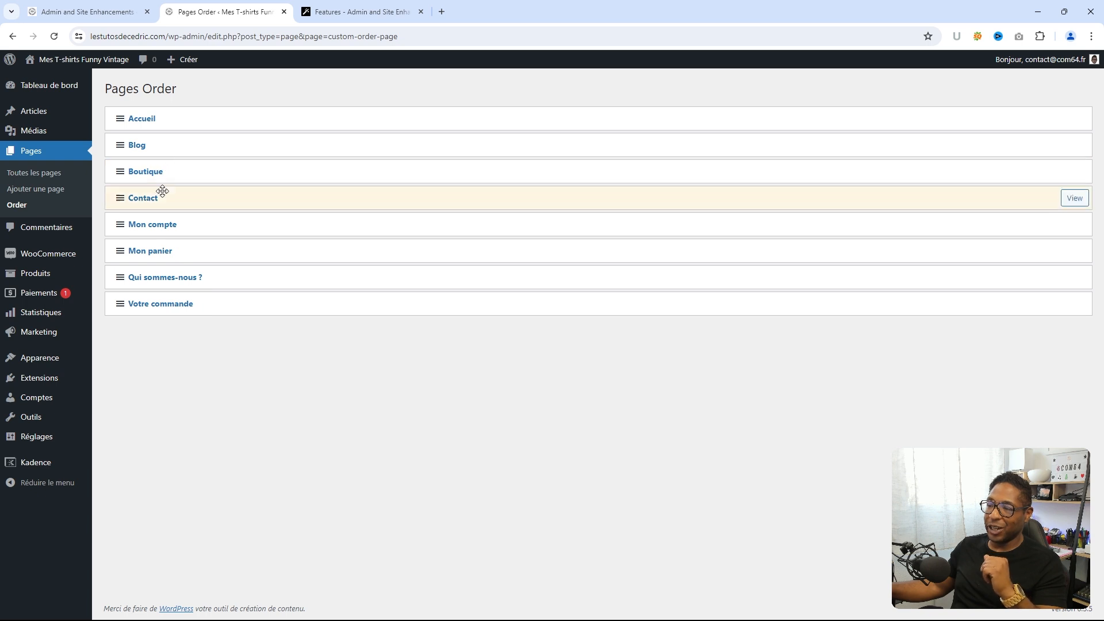
left_click_drag(160, 310, 172, 119)
left_click_drag(165, 310, 165, 119)
left_click_drag(156, 174, 148, 227)
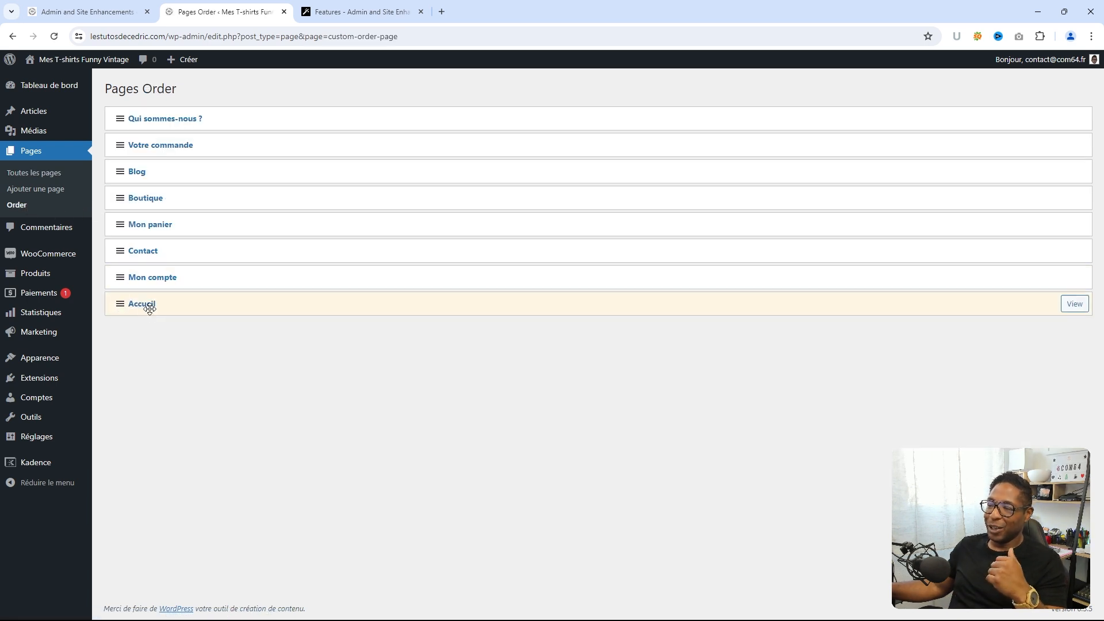
left_click_drag(148, 304, 160, 121)
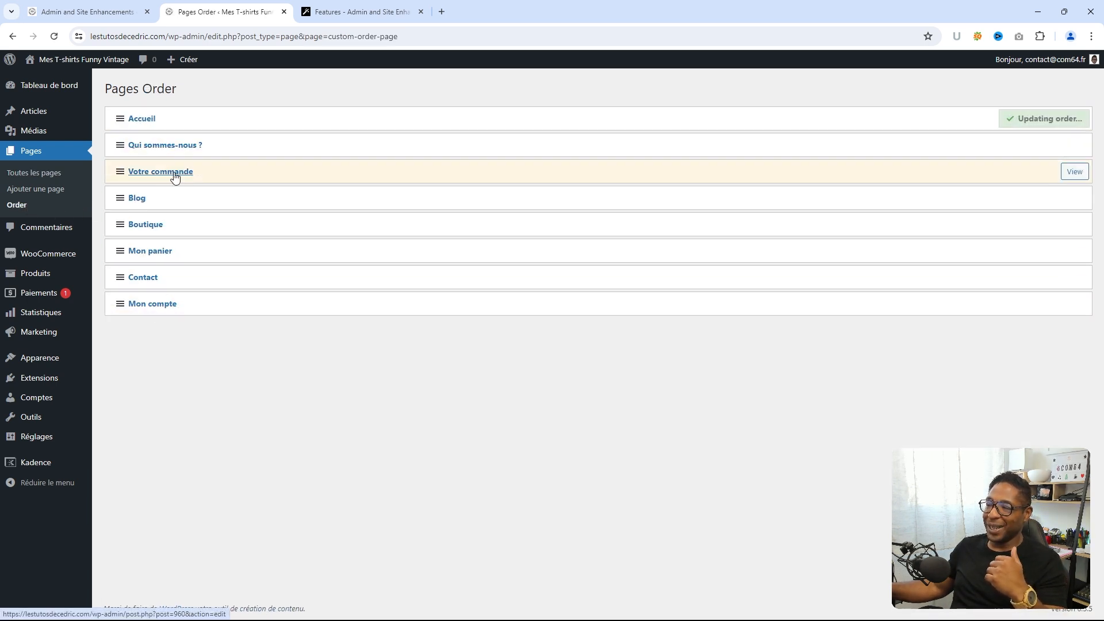
left_click_drag(155, 196, 154, 150)
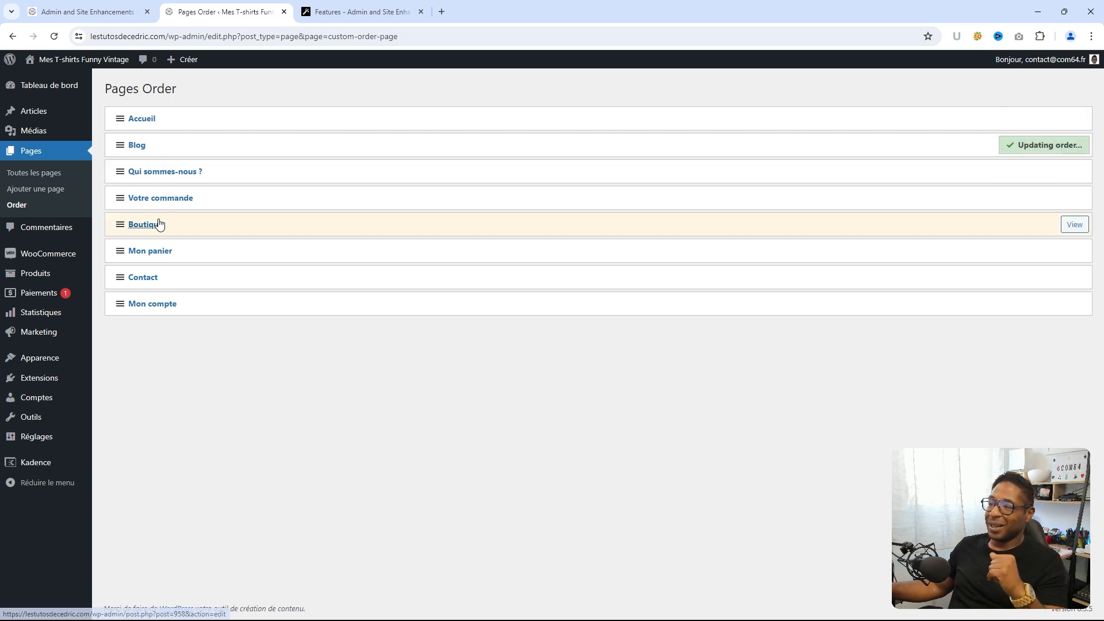
left_click_drag(157, 225, 156, 148)
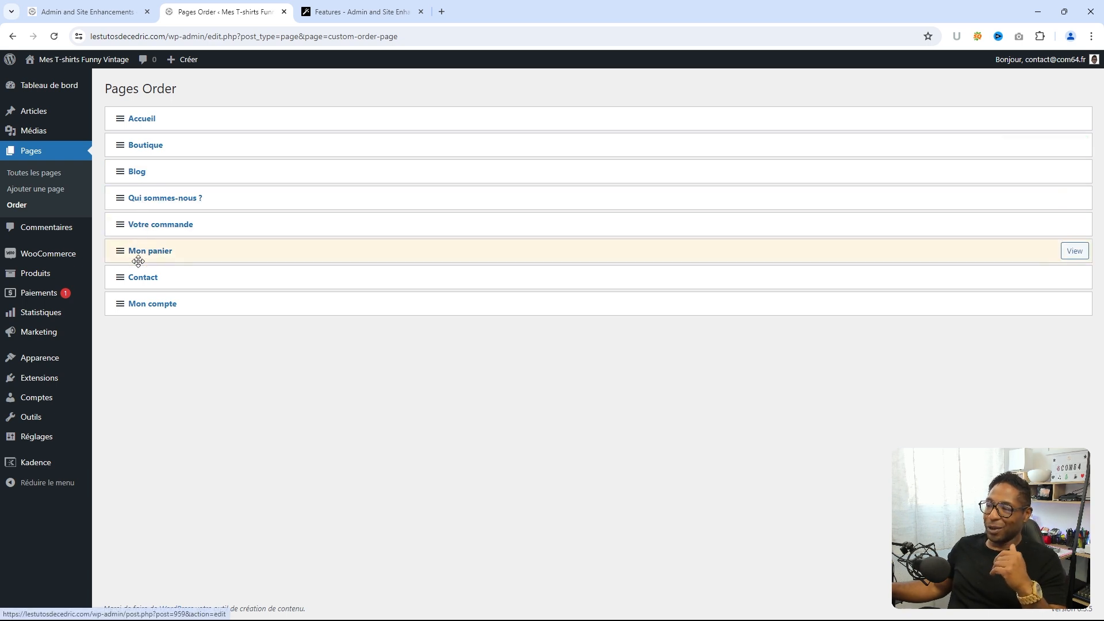
left_click_drag(135, 281, 131, 198)
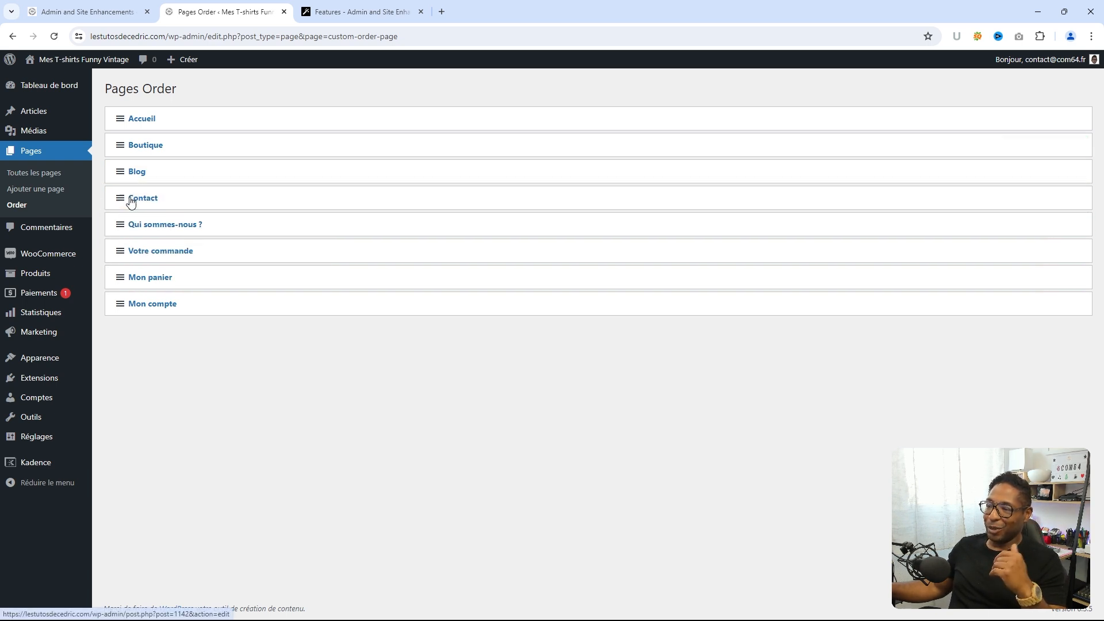
left_click(32, 174)
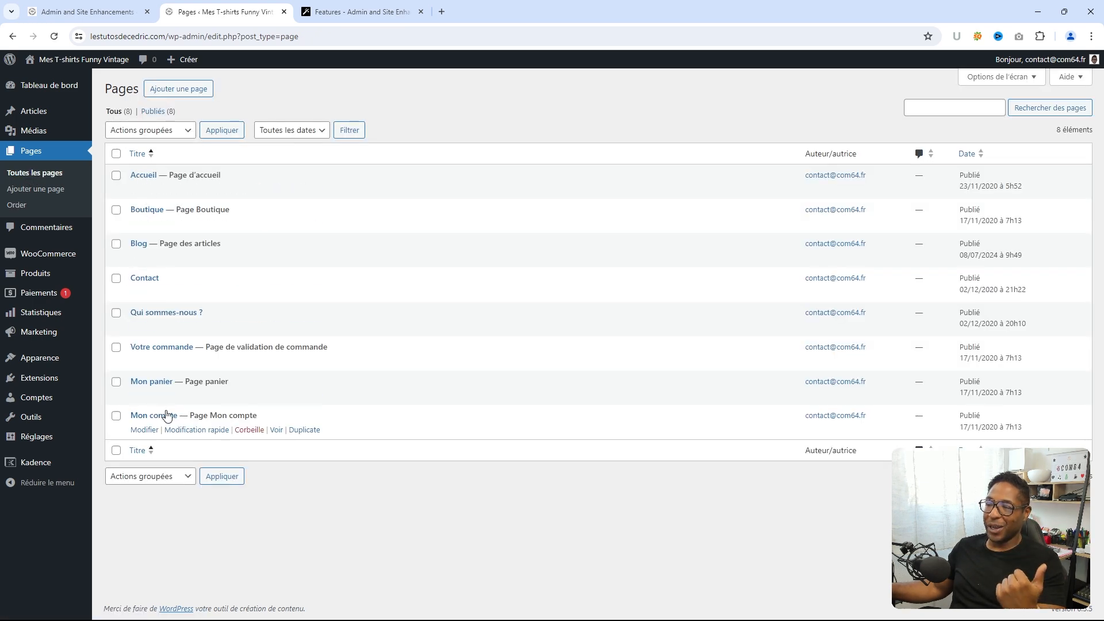
left_click(88, 15)
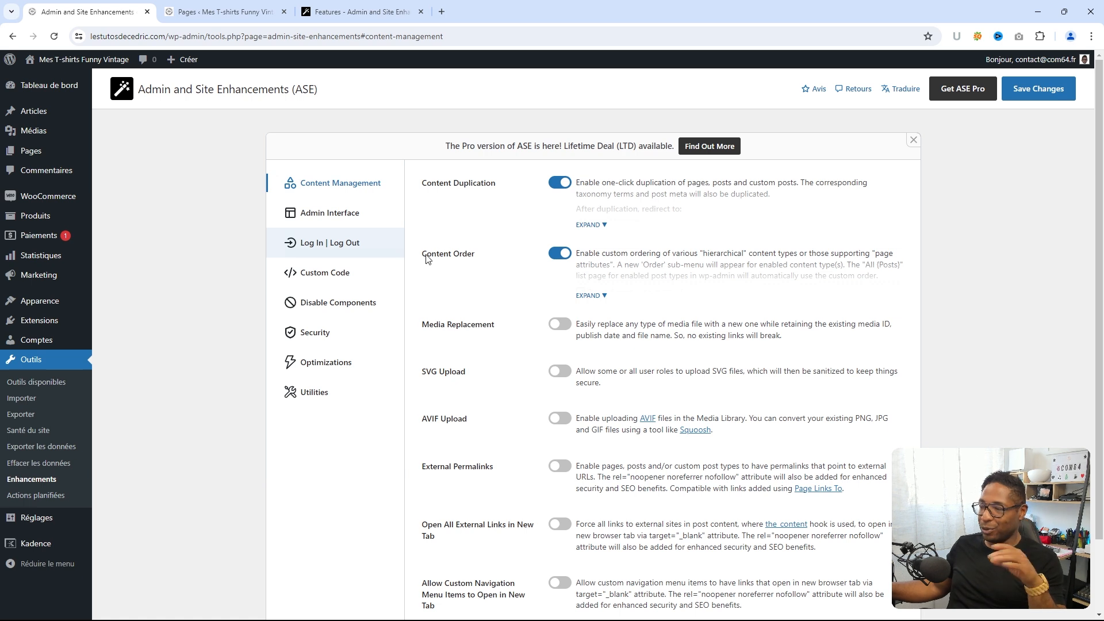
- Toggle on ASE Media Replacement, save, and head to Médias > Médiathèque
scroll(467, 252, "down", 2)
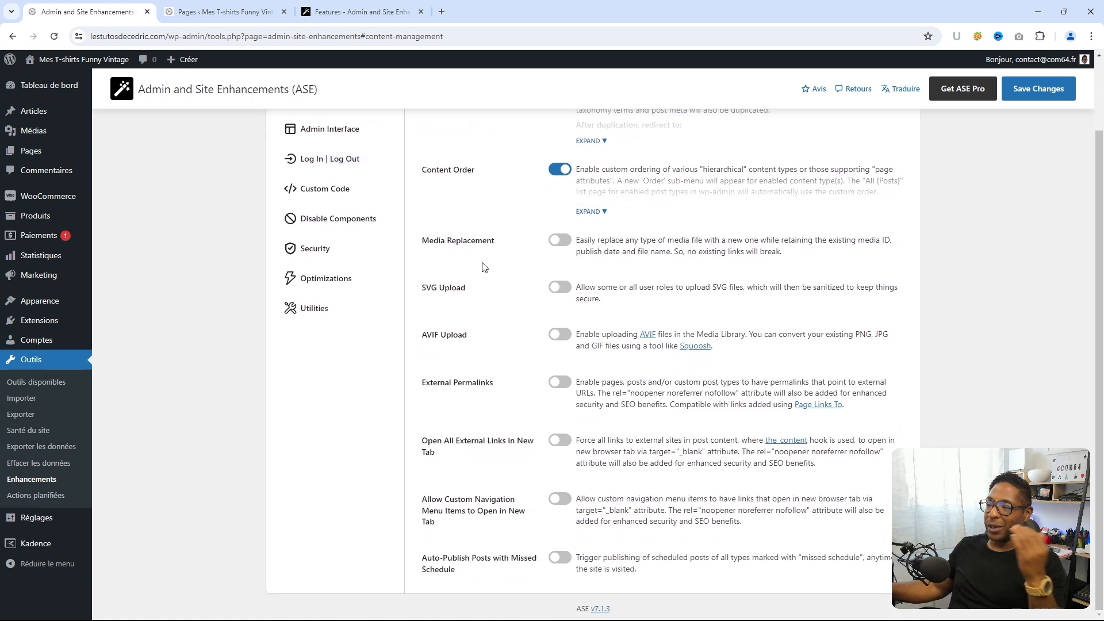
left_click(557, 242)
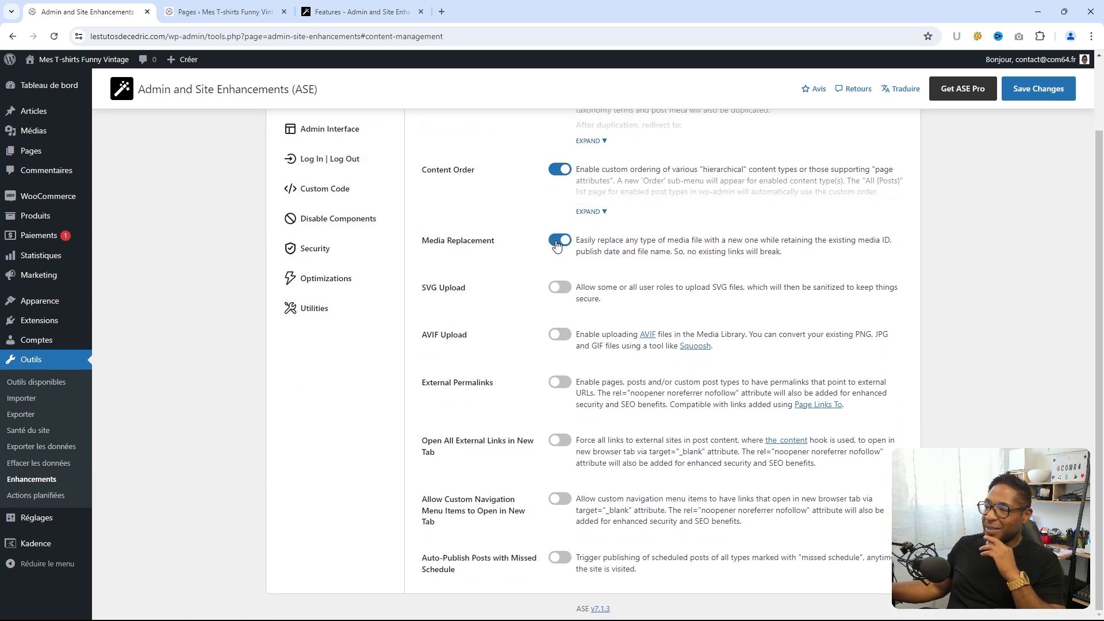
scroll(523, 252, "up", 1)
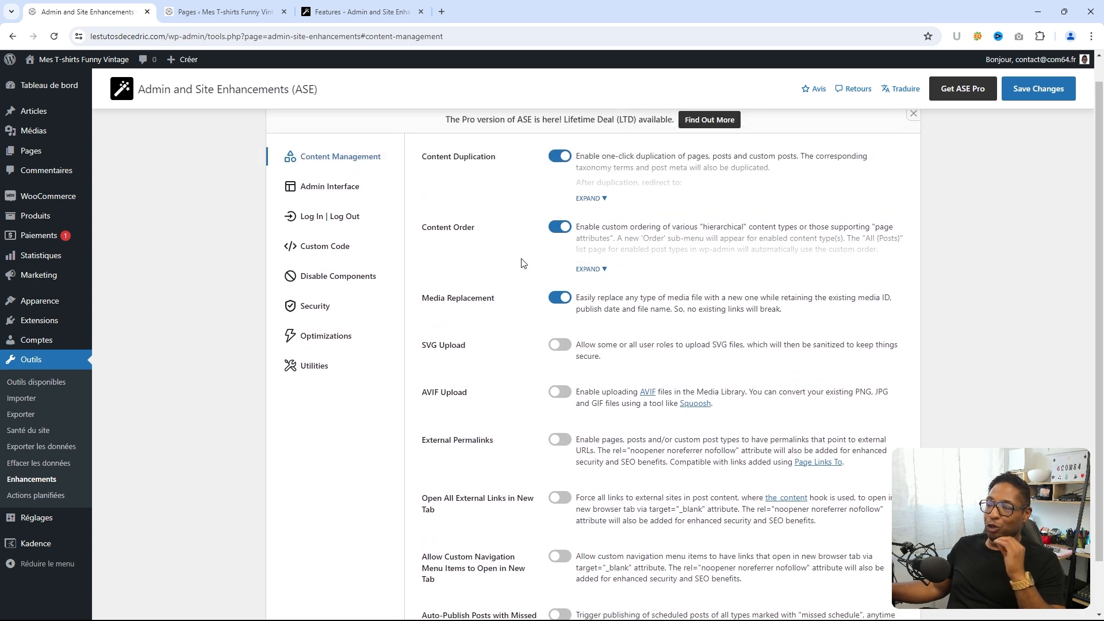
left_click(1025, 95)
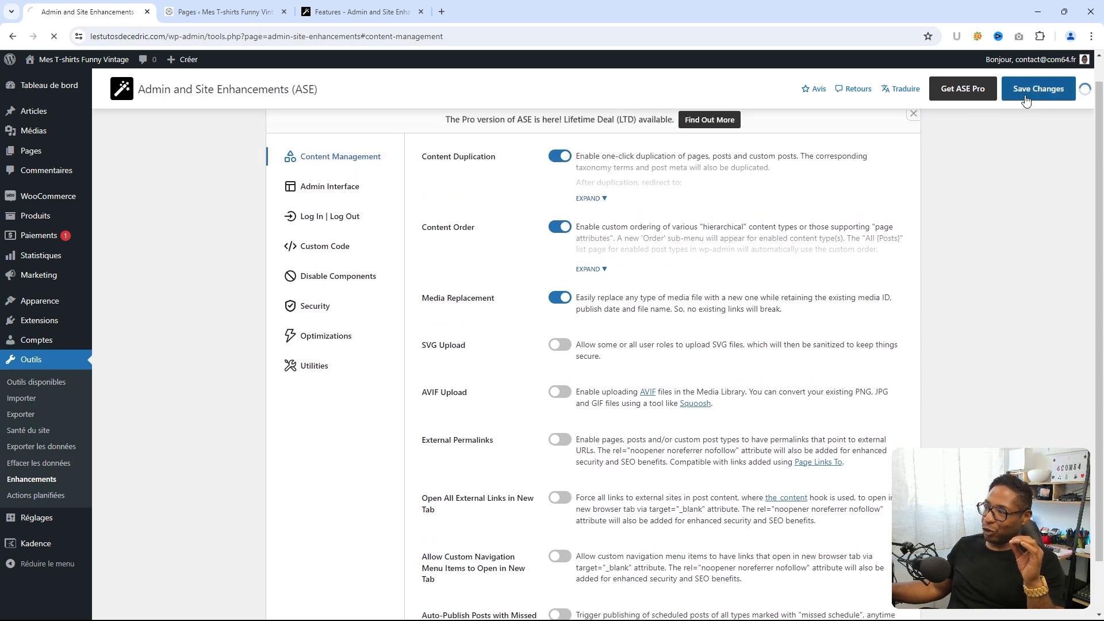
left_click(237, 17)
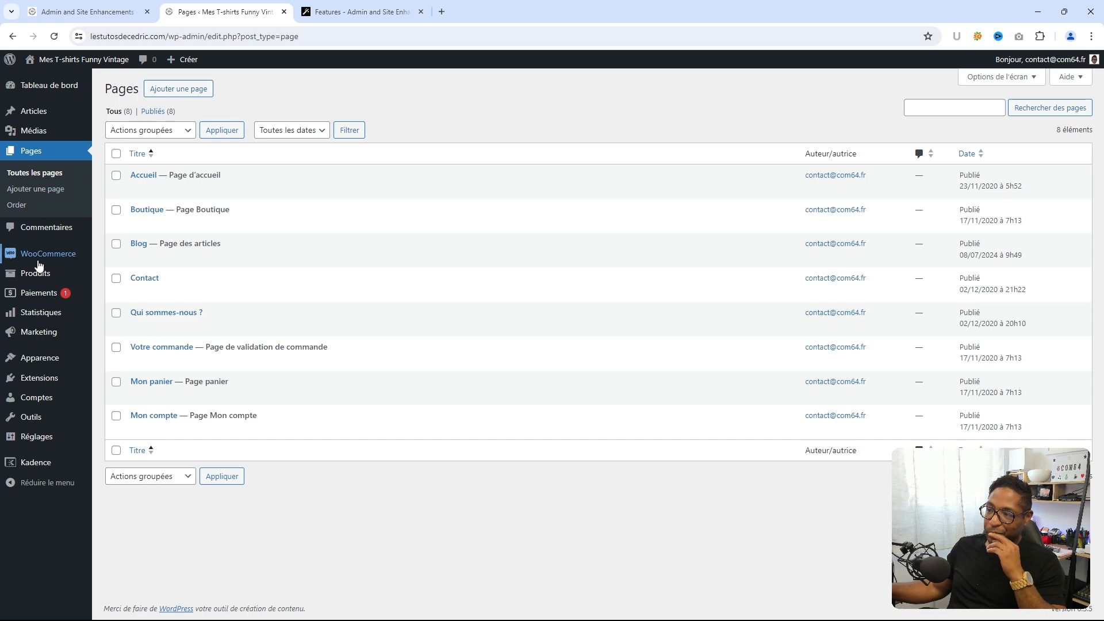
mouse_move(32, 137)
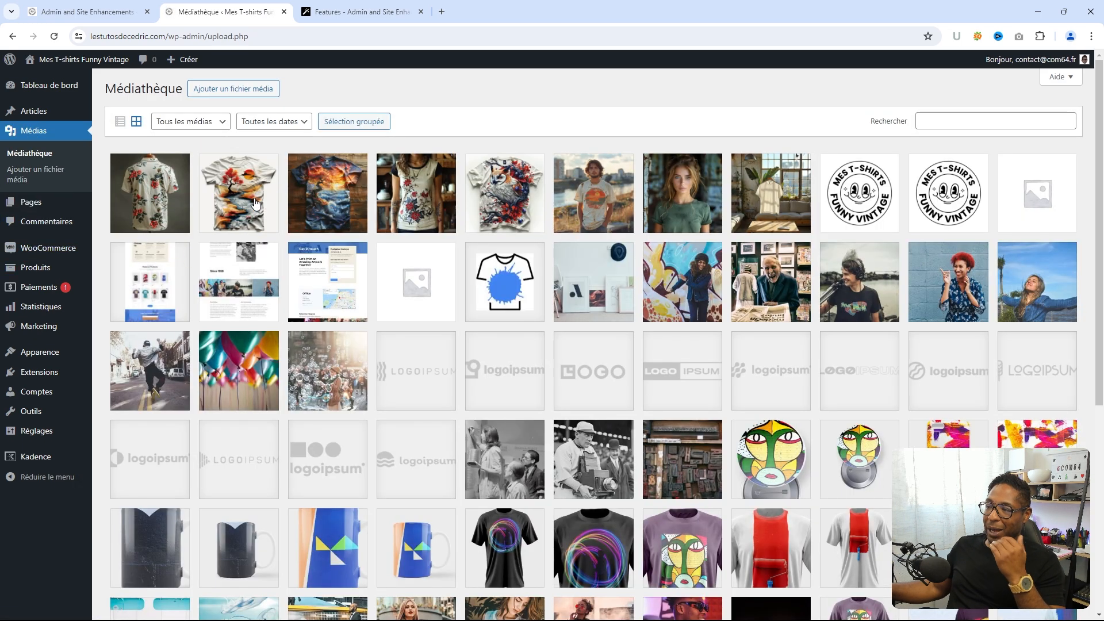
- Open the tree-and-sea t-shirt image's full edit page and look over its Replace Media box
left_click(326, 195)
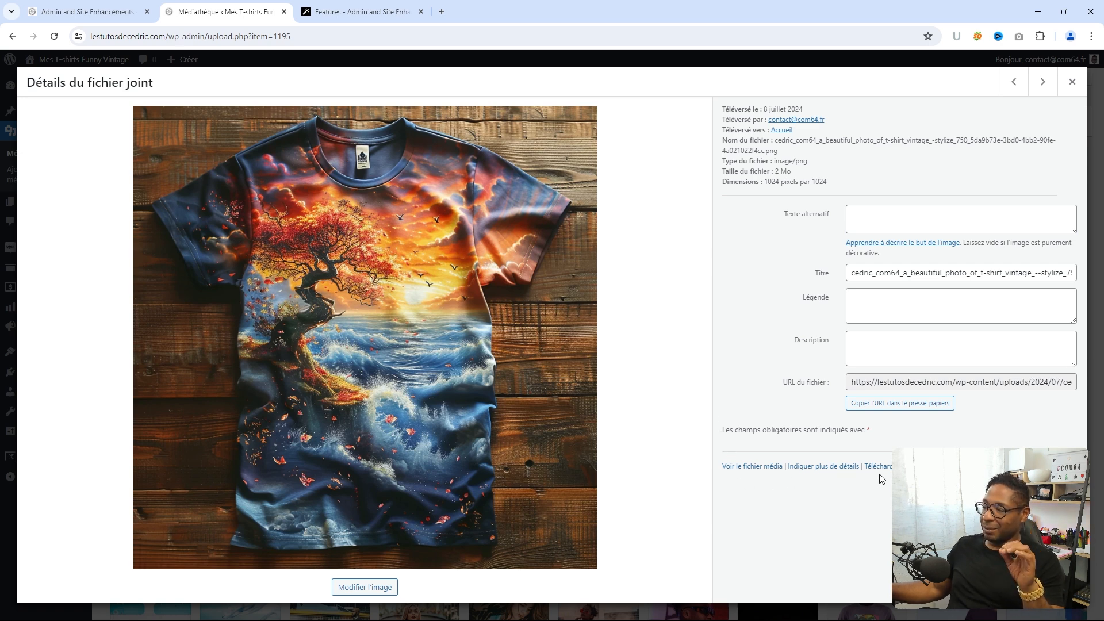
left_click(816, 467)
scroll(828, 334, "down", 2)
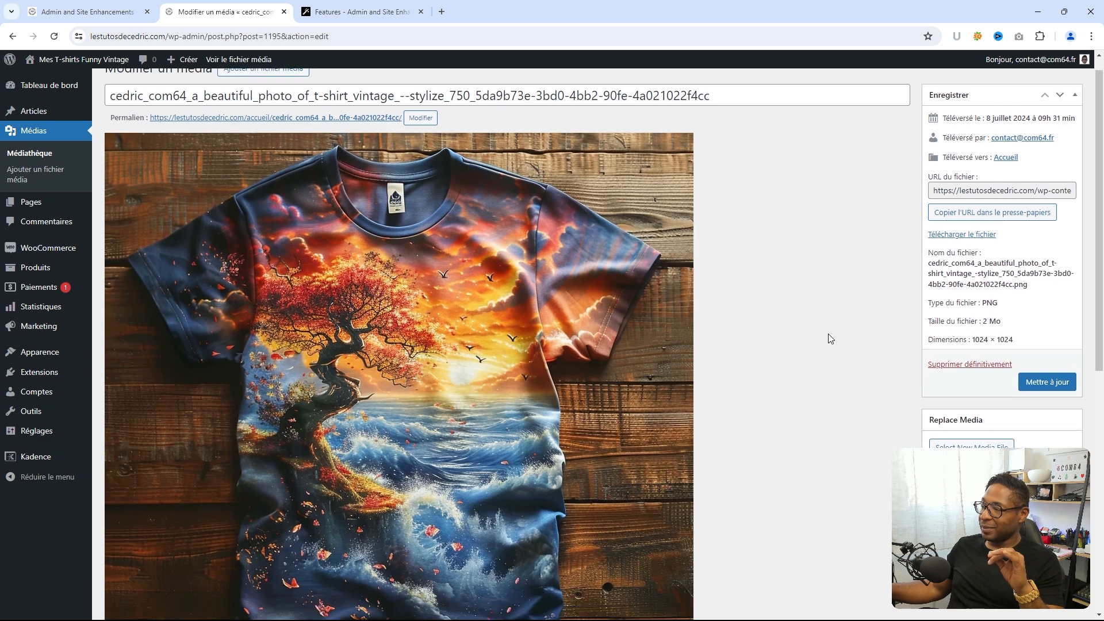
scroll(920, 403, "up", 1)
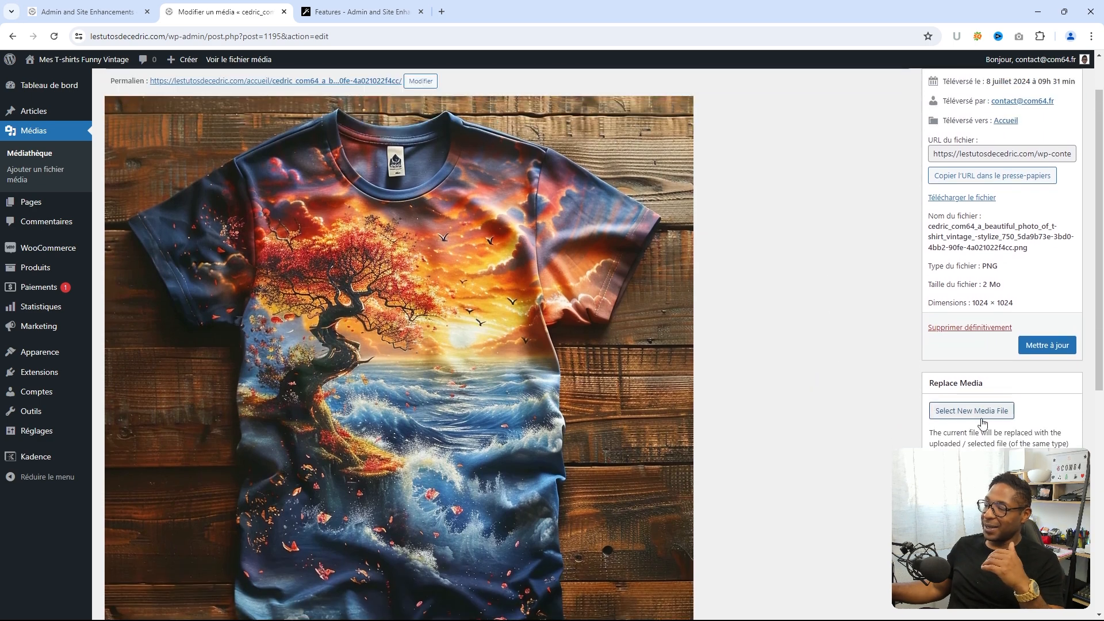
scroll(920, 431, "up", 1)
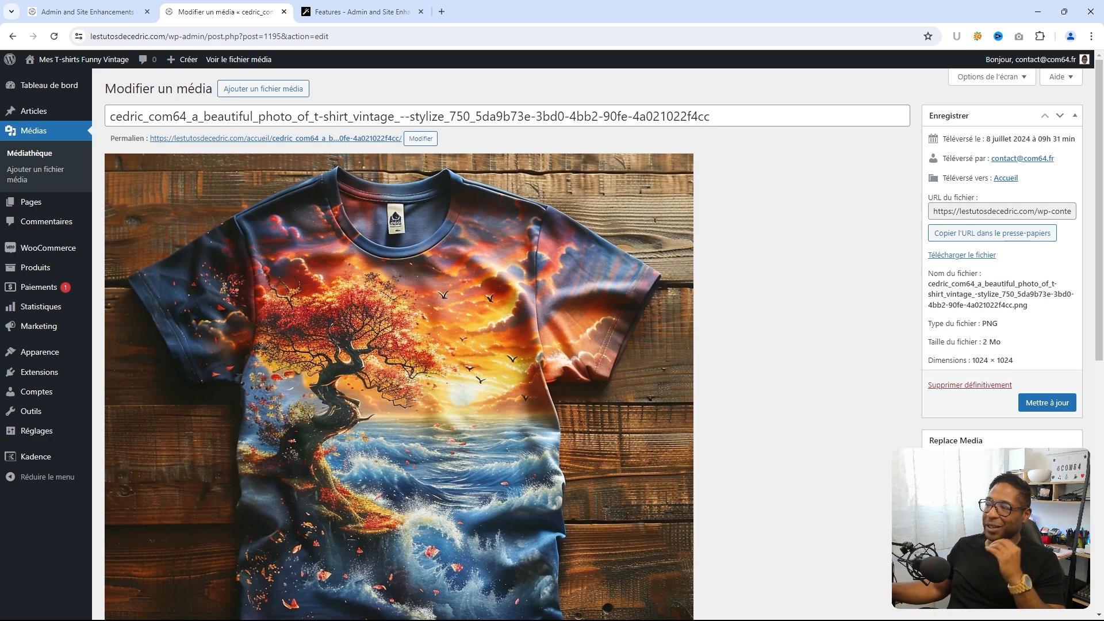
scroll(901, 331, "down", 1)
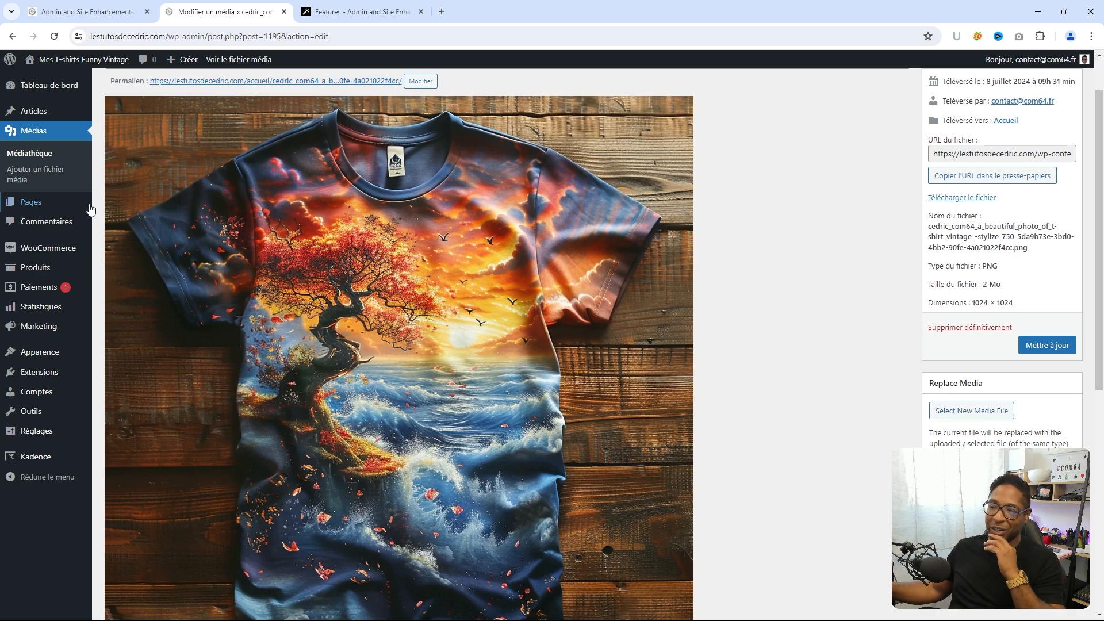
- In ASE settings, turn on Open All External Links in New Tab
left_click(114, 19)
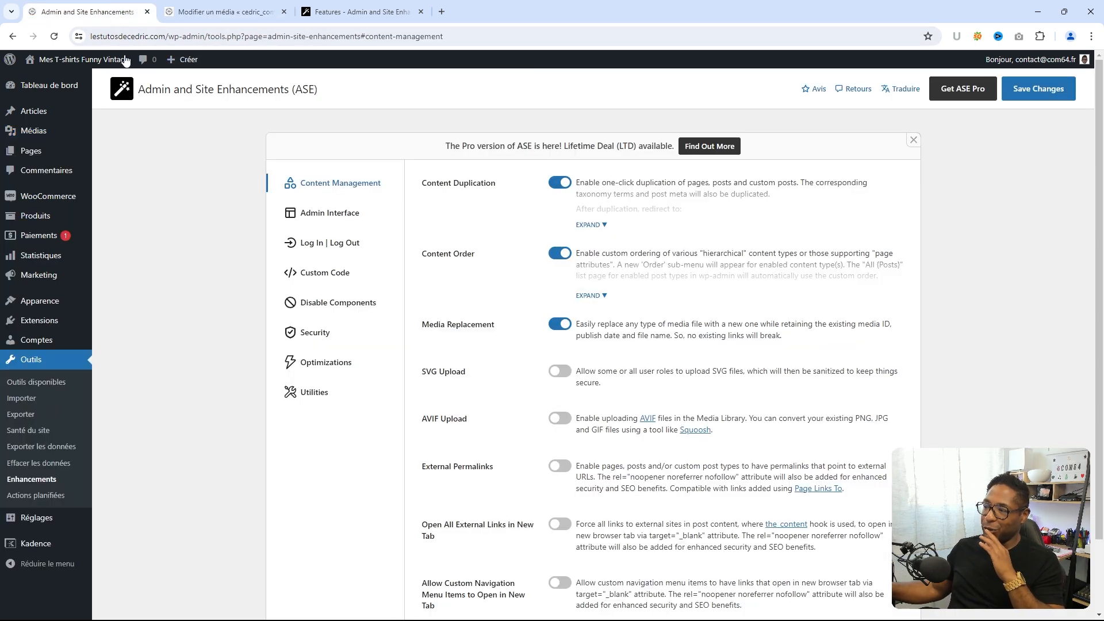
scroll(460, 326, "down", 1)
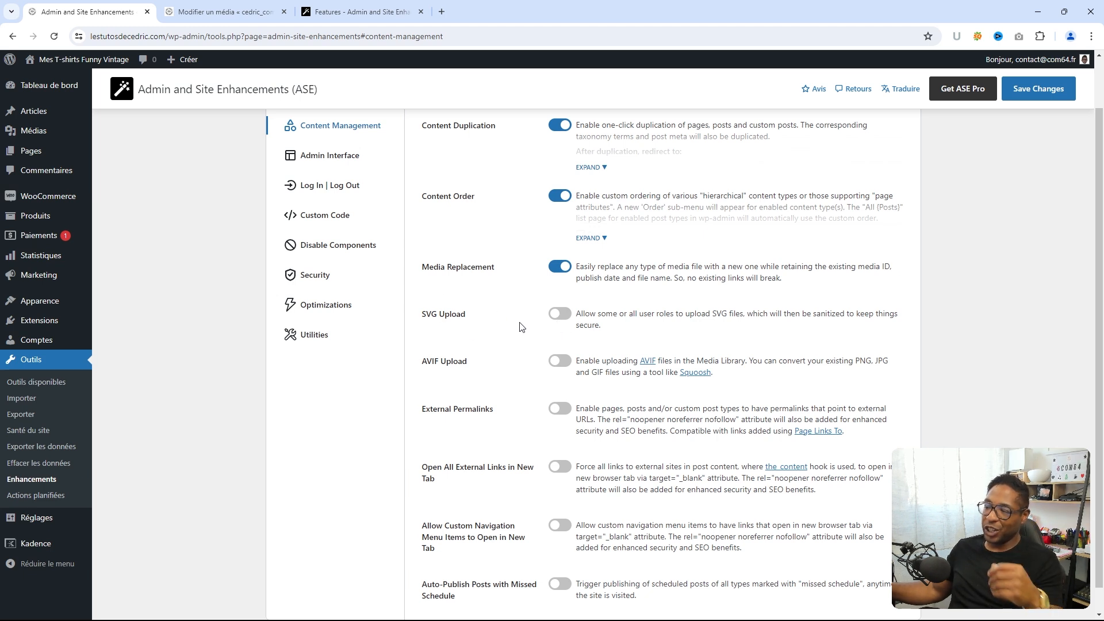
scroll(522, 328, "down", 1)
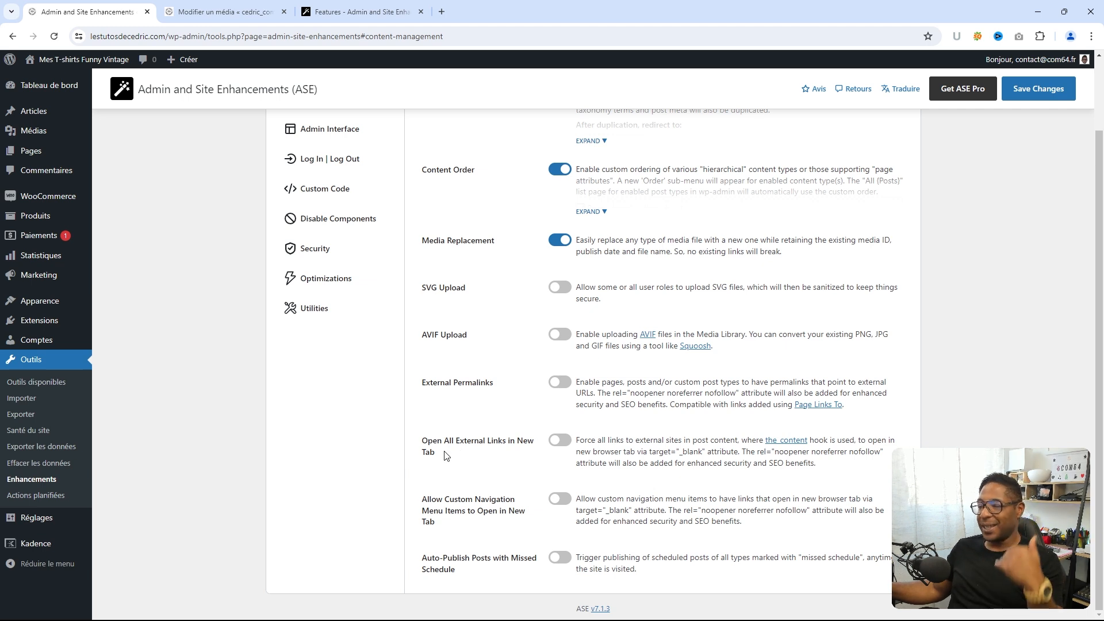
left_click(554, 441)
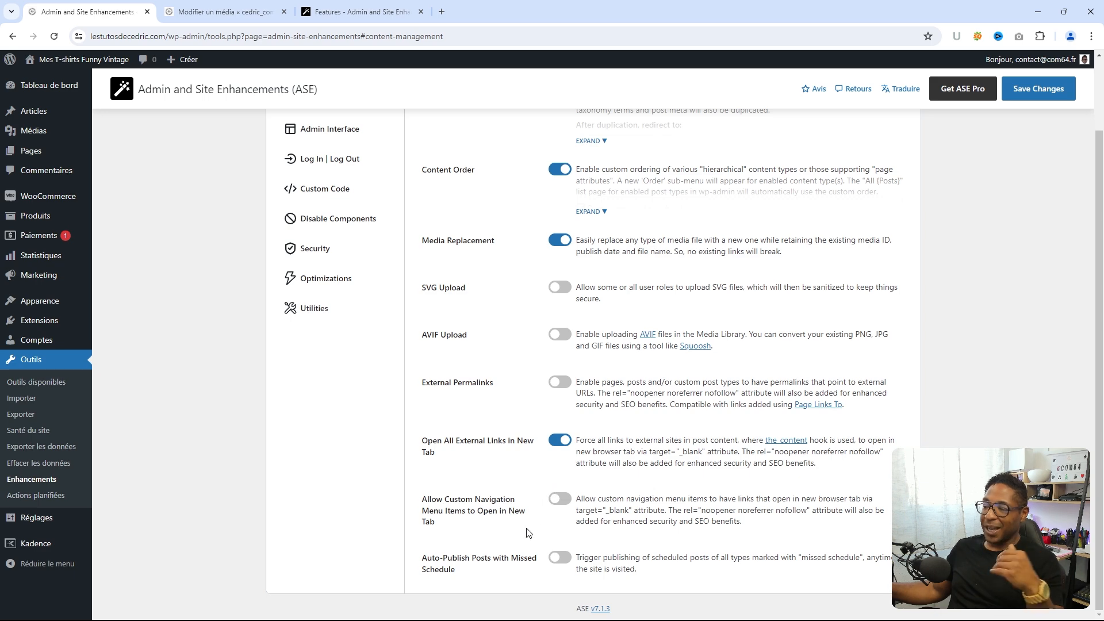
- Look over the Admin Interface options, then go back to the t-shirt media edit page
scroll(529, 468, "up", 2)
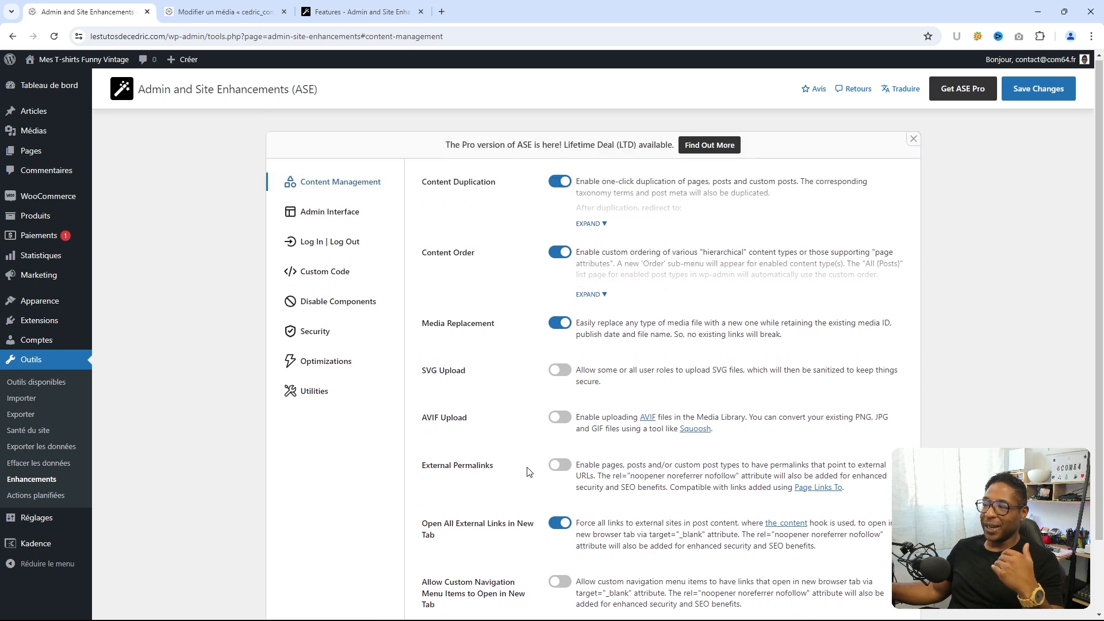
left_click(326, 216)
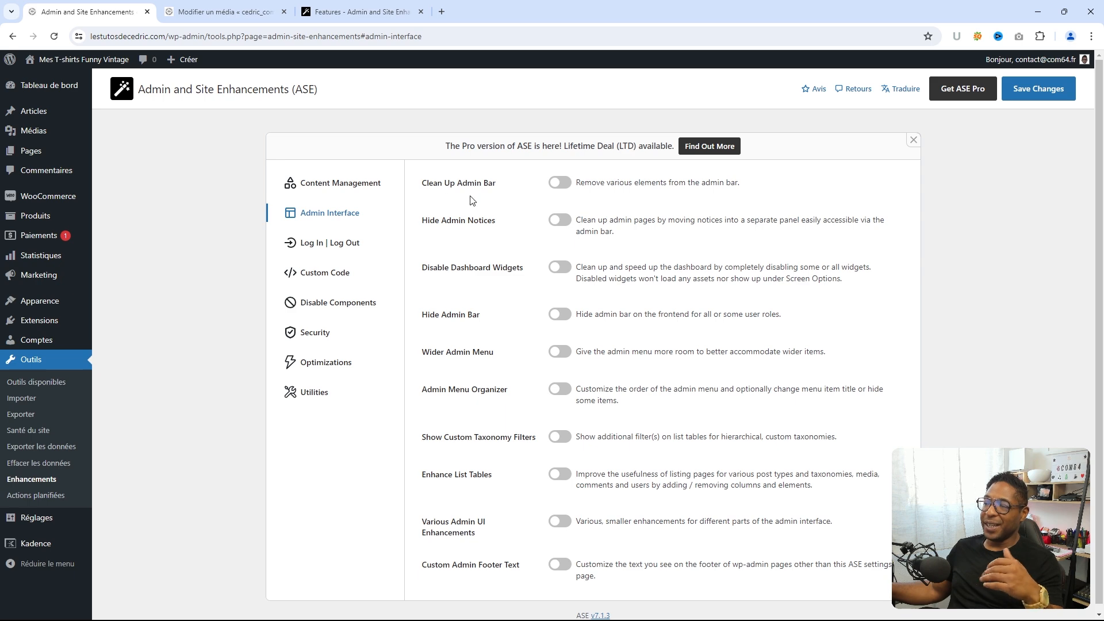
left_click(236, 15)
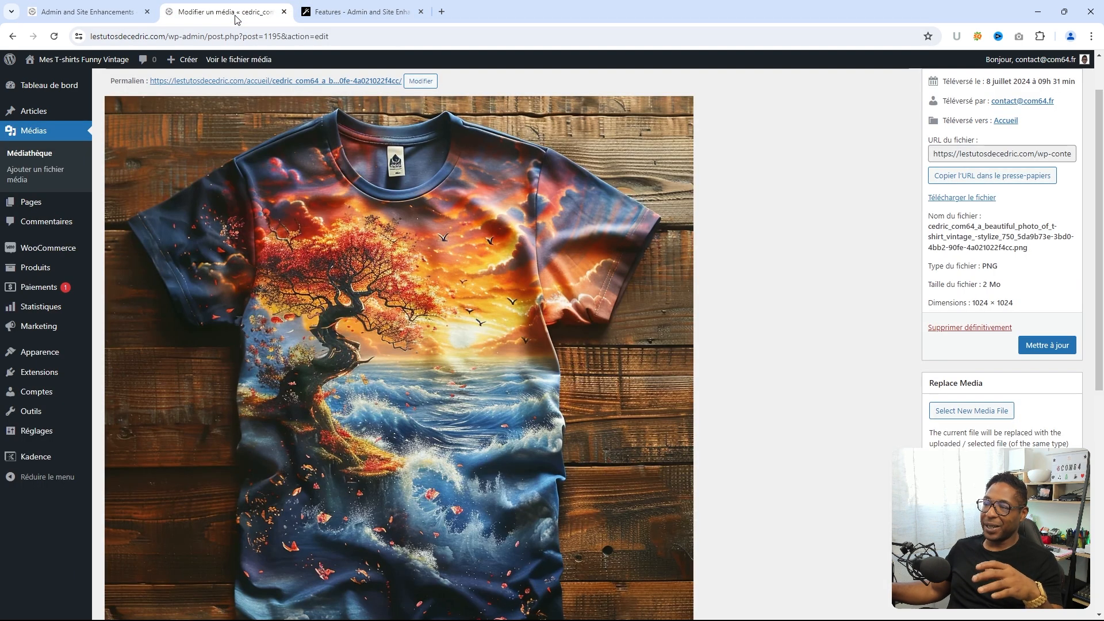
- Open the site homepage in a new browser tab
right_click(72, 63)
left_click(113, 78)
left_click(357, 11)
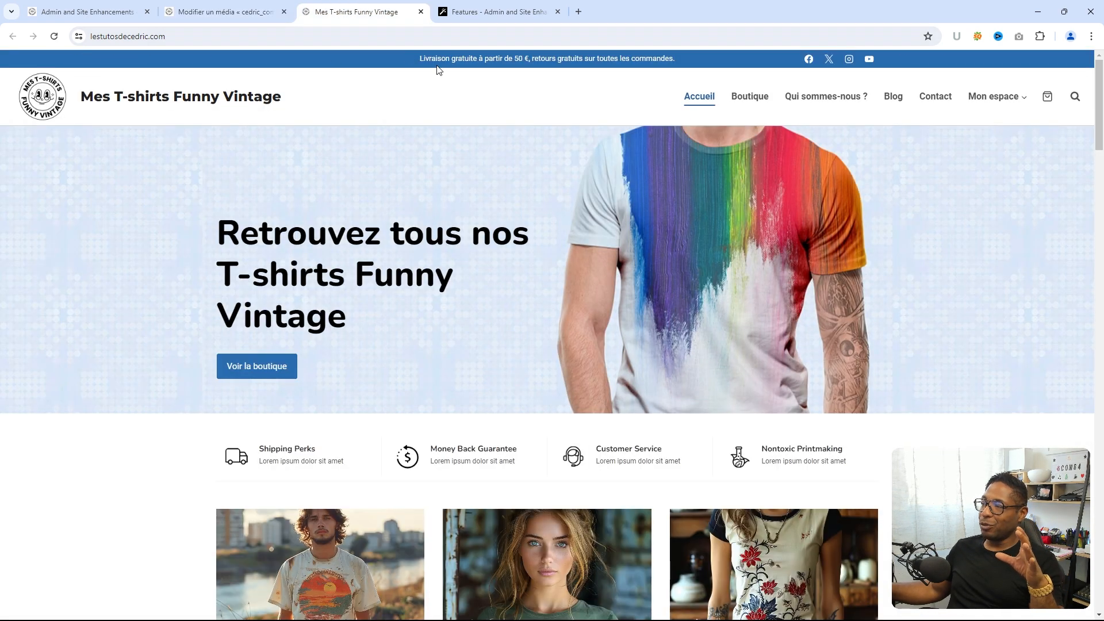
- In the user profile, enable Afficher la barre d'outils and update the profile
left_click(225, 9)
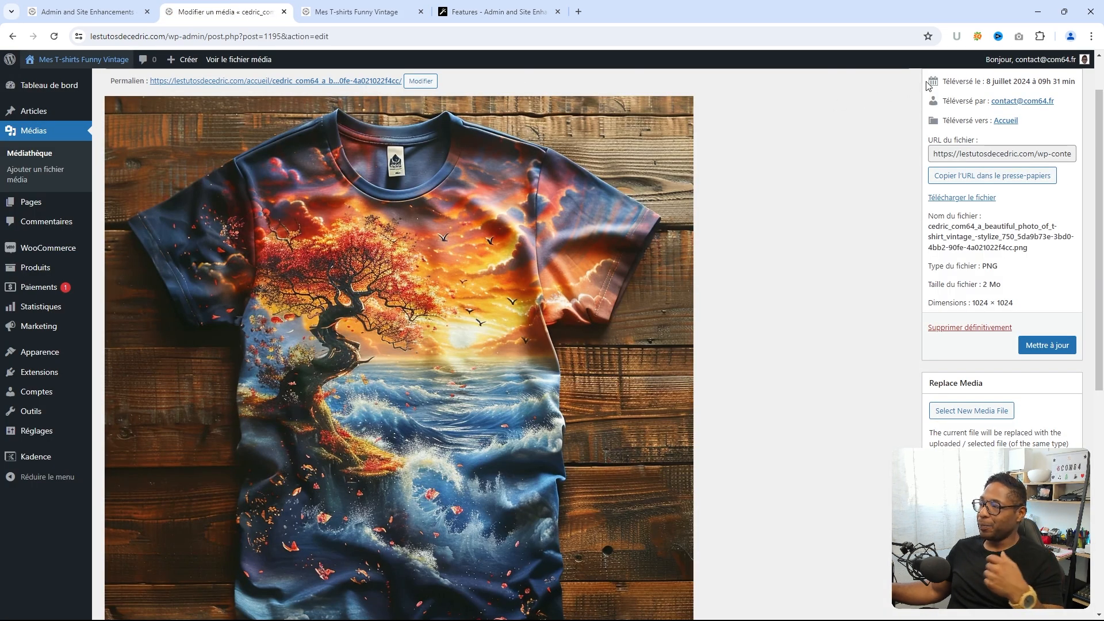
mouse_move(1012, 60)
left_click(1020, 97)
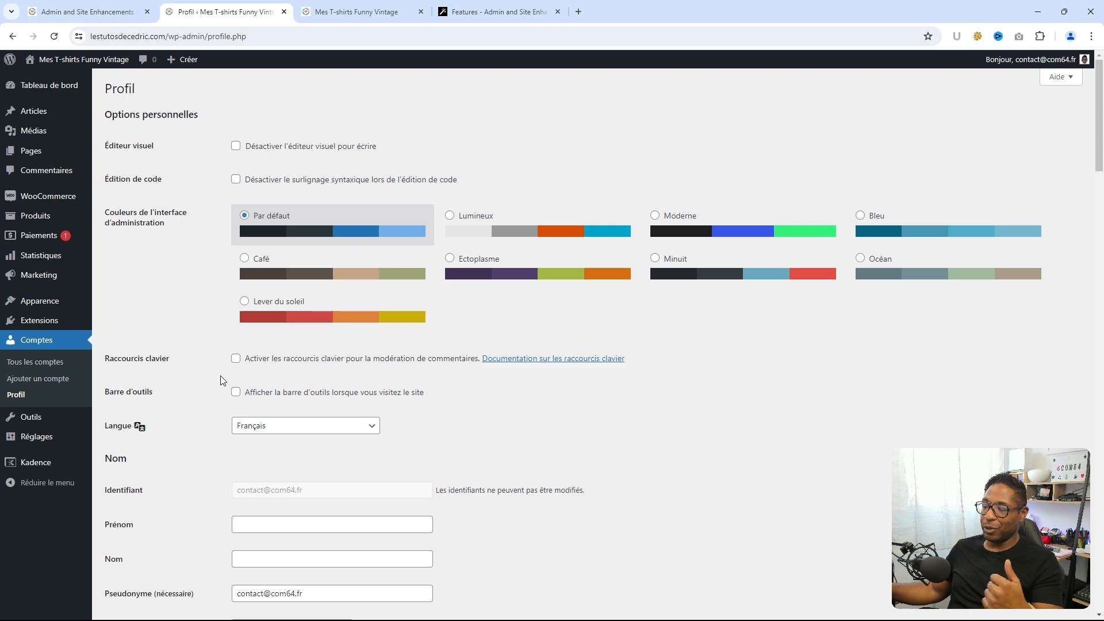
scroll(220, 414, "down", 12)
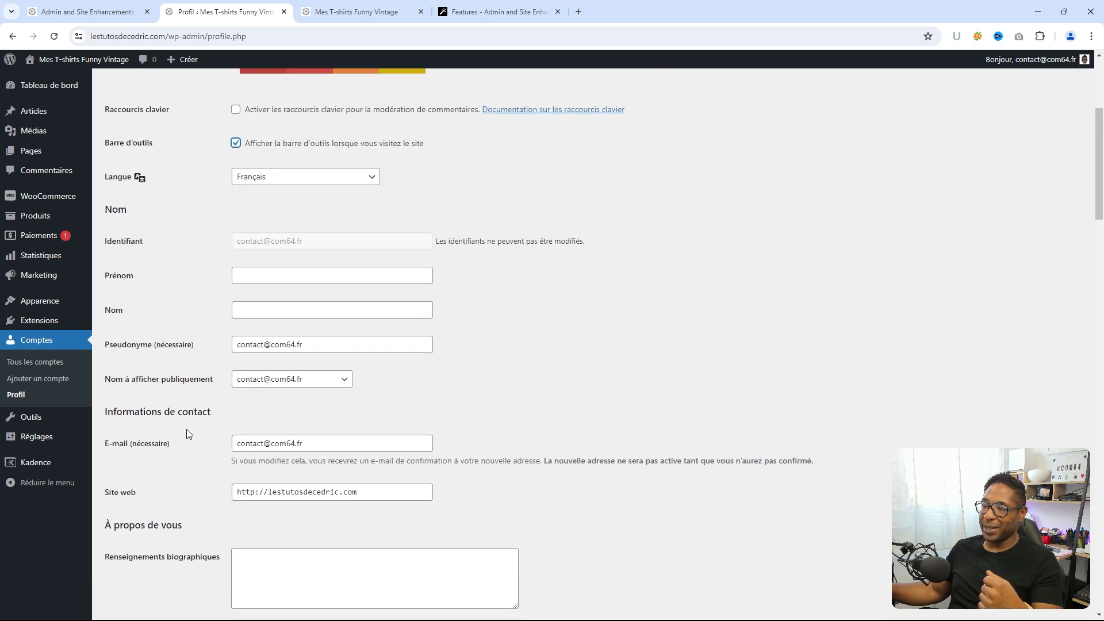
scroll(152, 574, "down", 20)
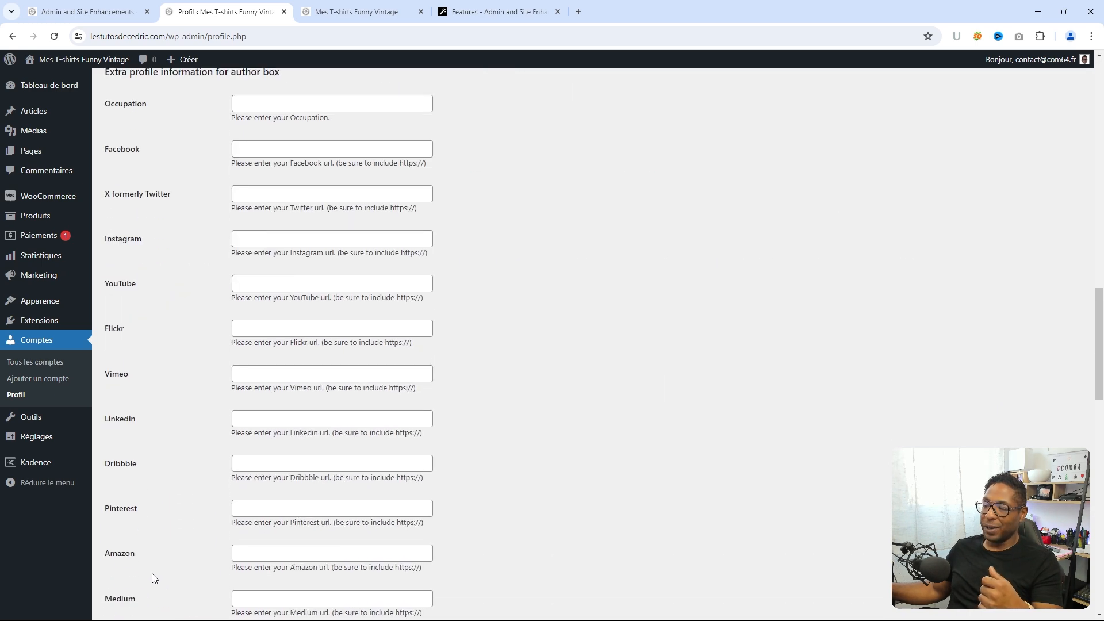
left_click(141, 561)
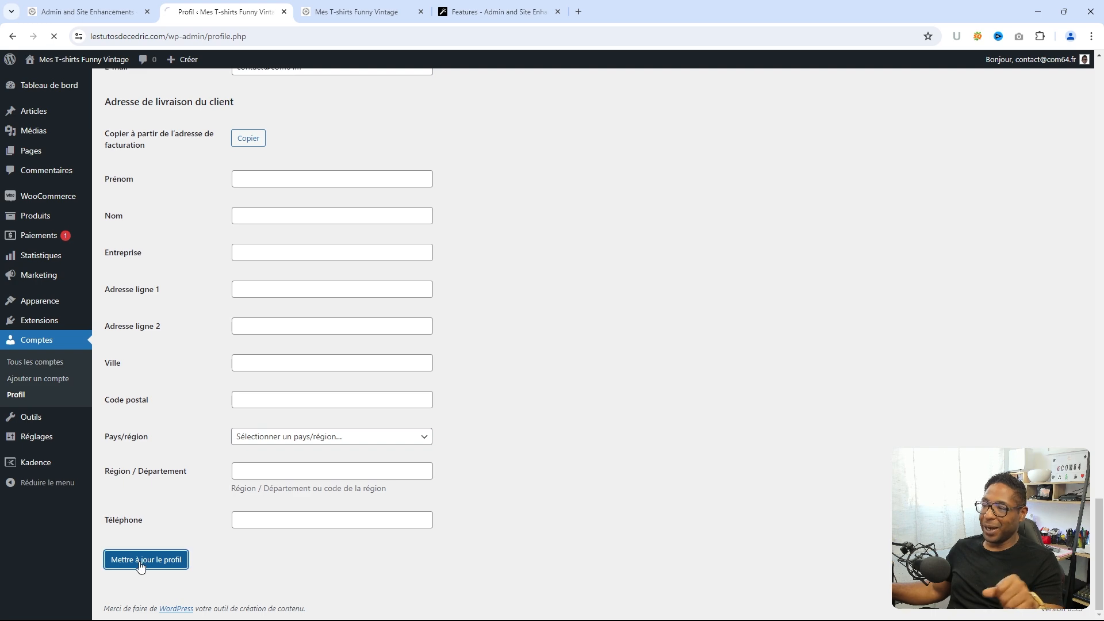
- Reload the storefront to confirm the admin bar appears, then return to ASE settings
left_click(357, 11)
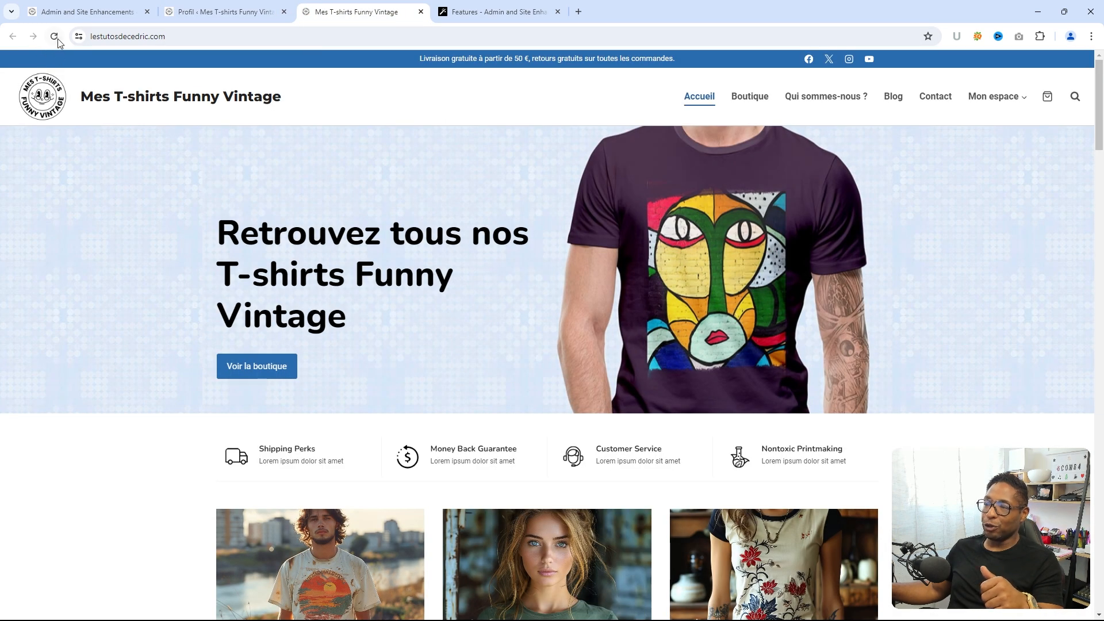
left_click(54, 37)
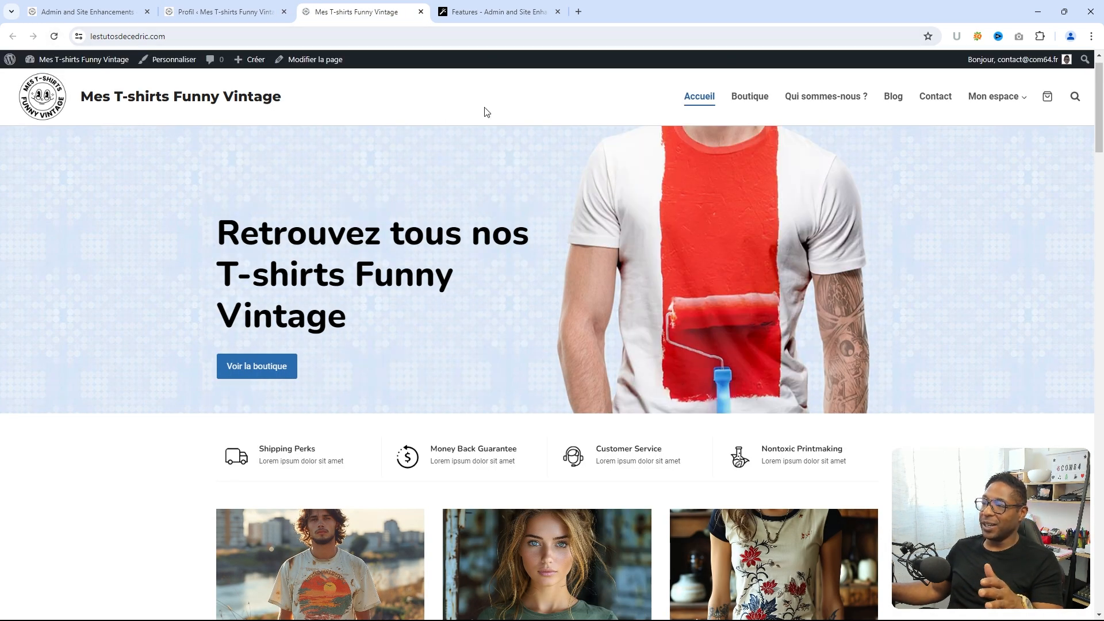
left_click(93, 12)
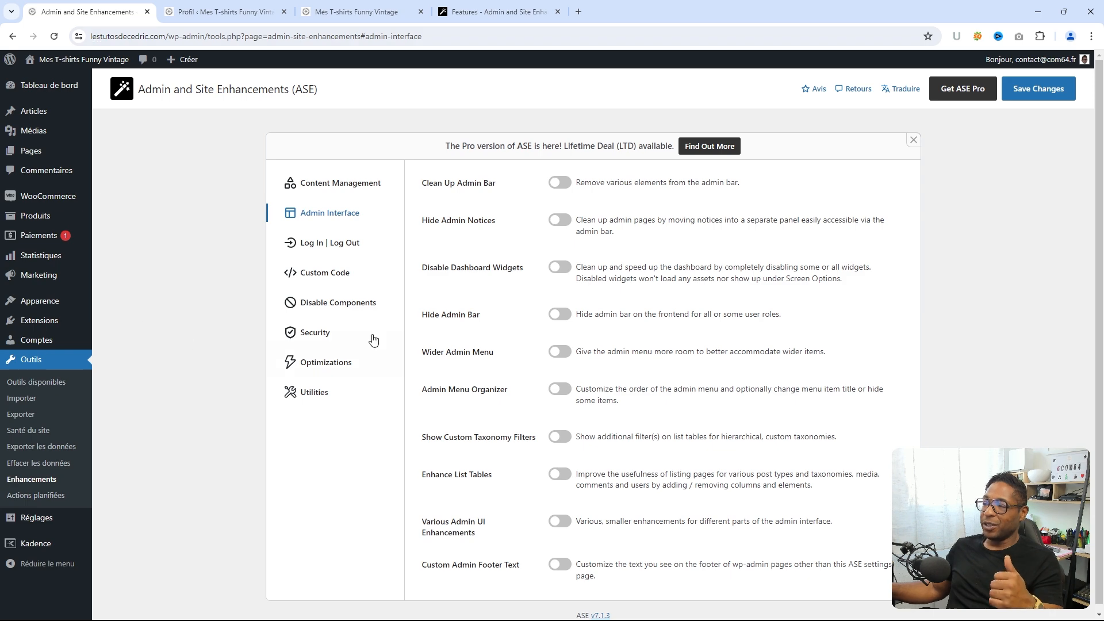
- Turn on Hide Admin Bar and expand its role list, leaving Clean Up Admin Bar off
left_click(561, 183)
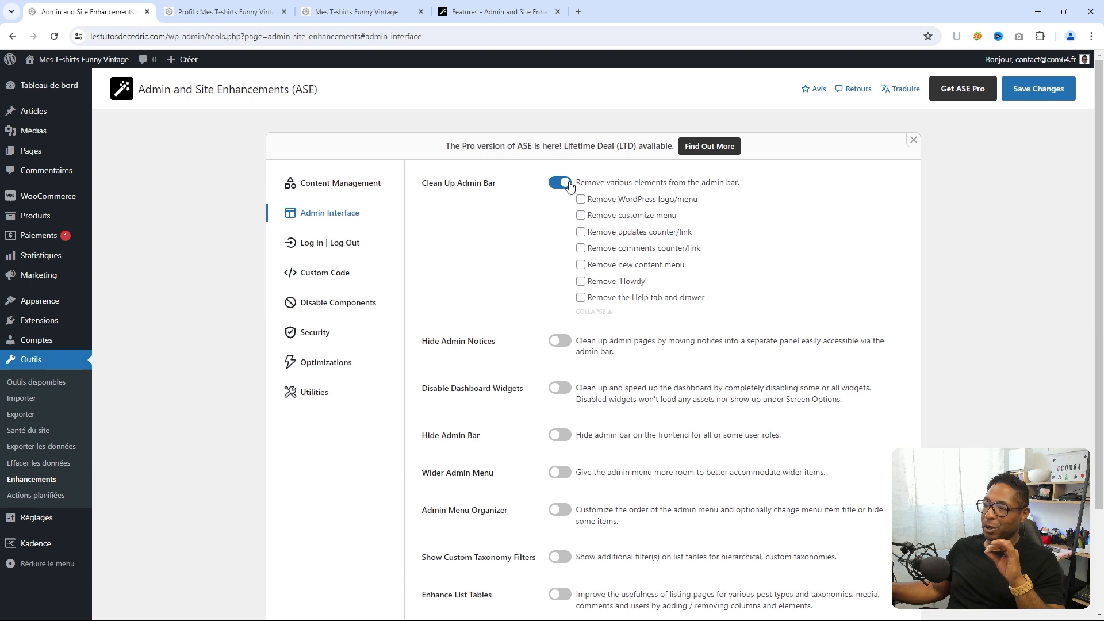
left_click(563, 183)
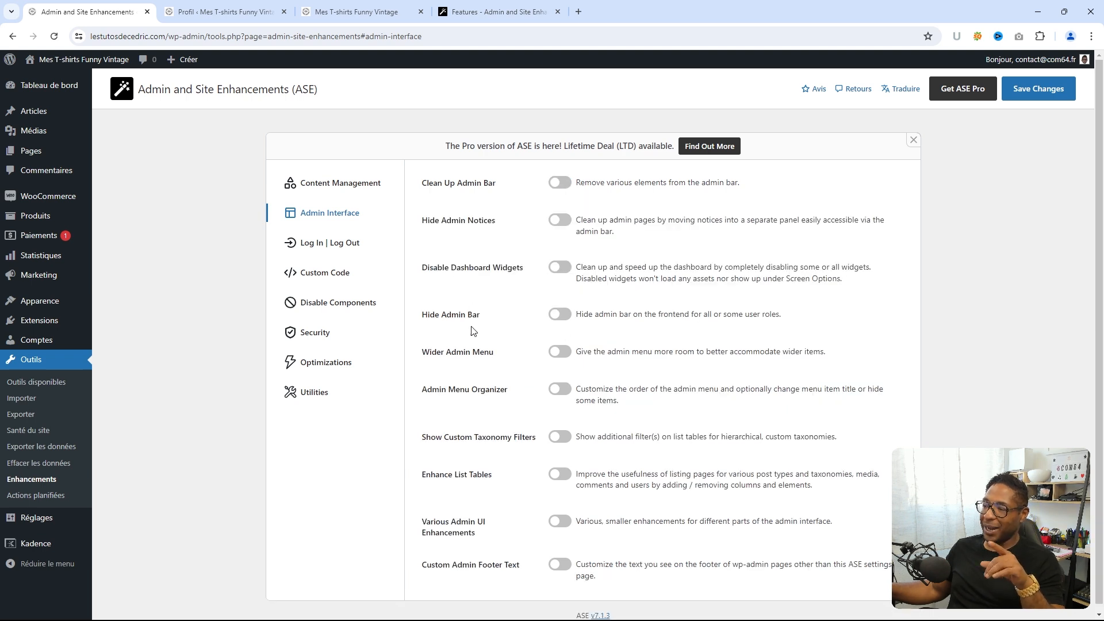
left_click(554, 315)
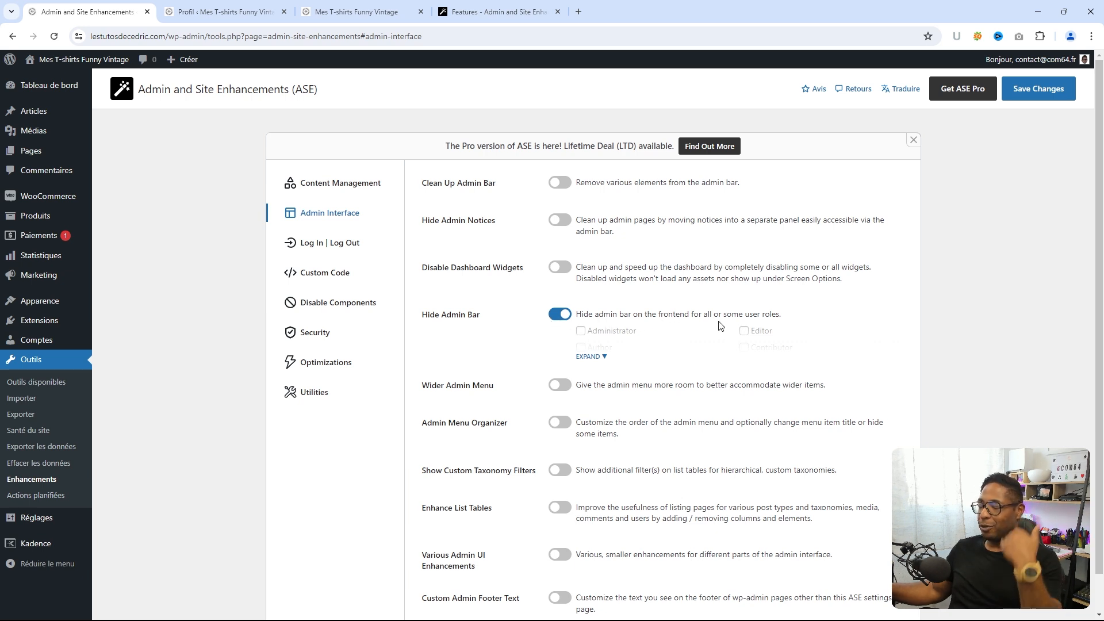
left_click(605, 357)
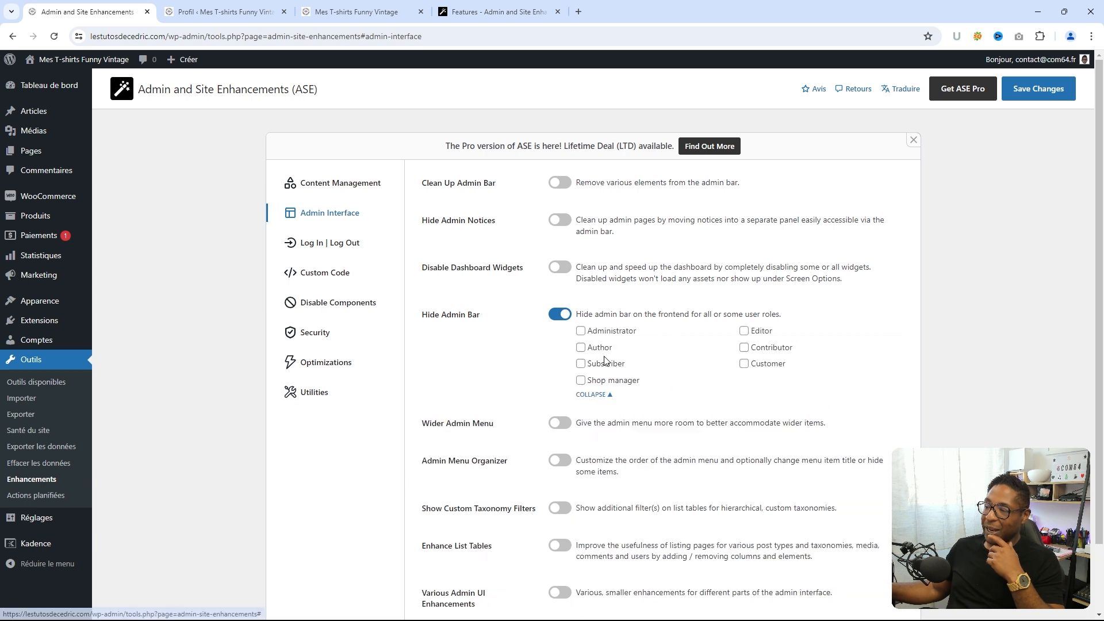
- Tick all seven roles, from administrators to customers, for Hide Admin Bar and save
left_click(582, 333)
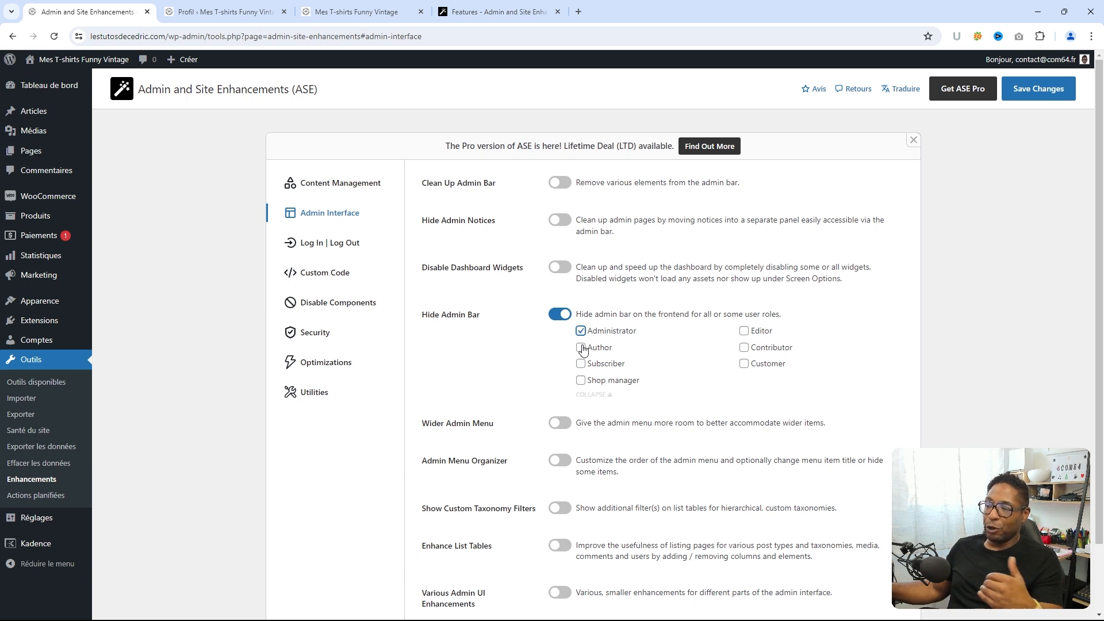
left_click(582, 348)
left_click(582, 364)
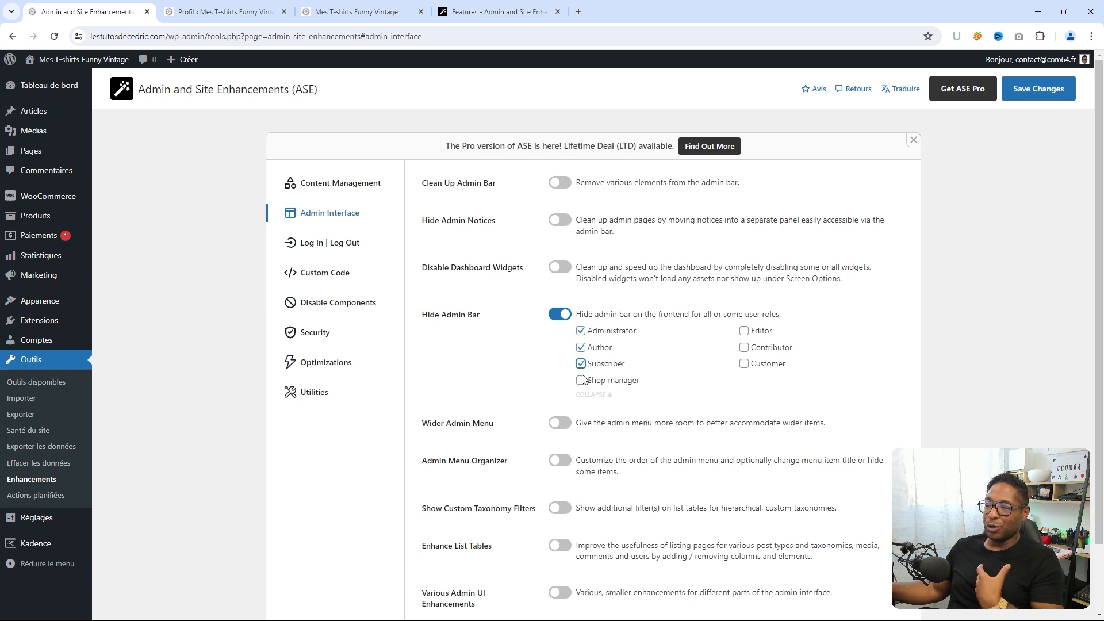
left_click(582, 381)
left_click(746, 333)
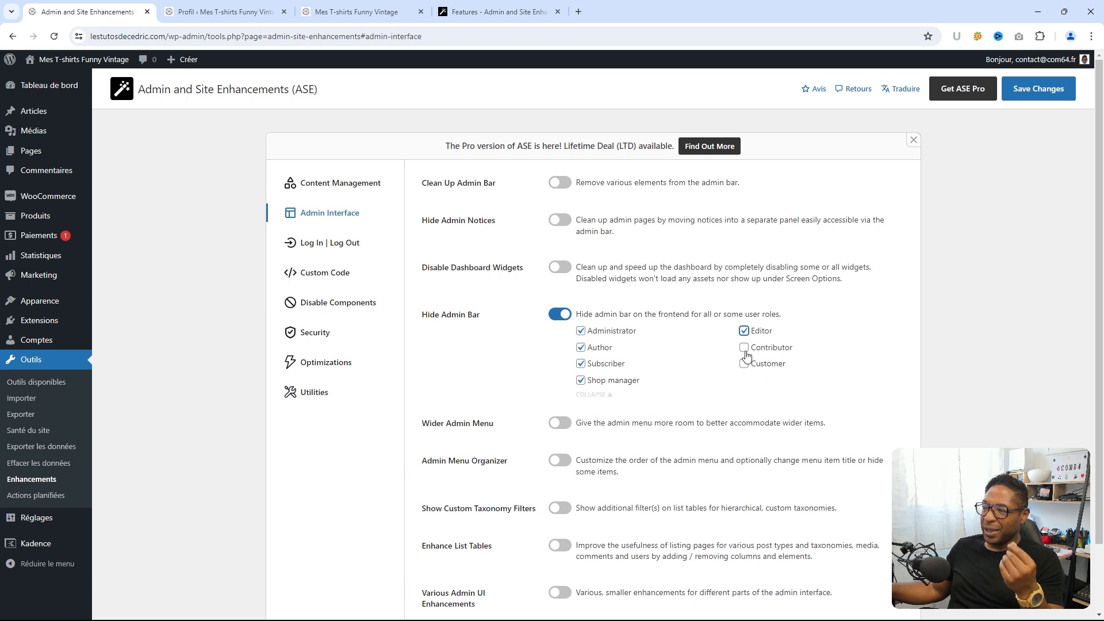
left_click(744, 348)
left_click(745, 364)
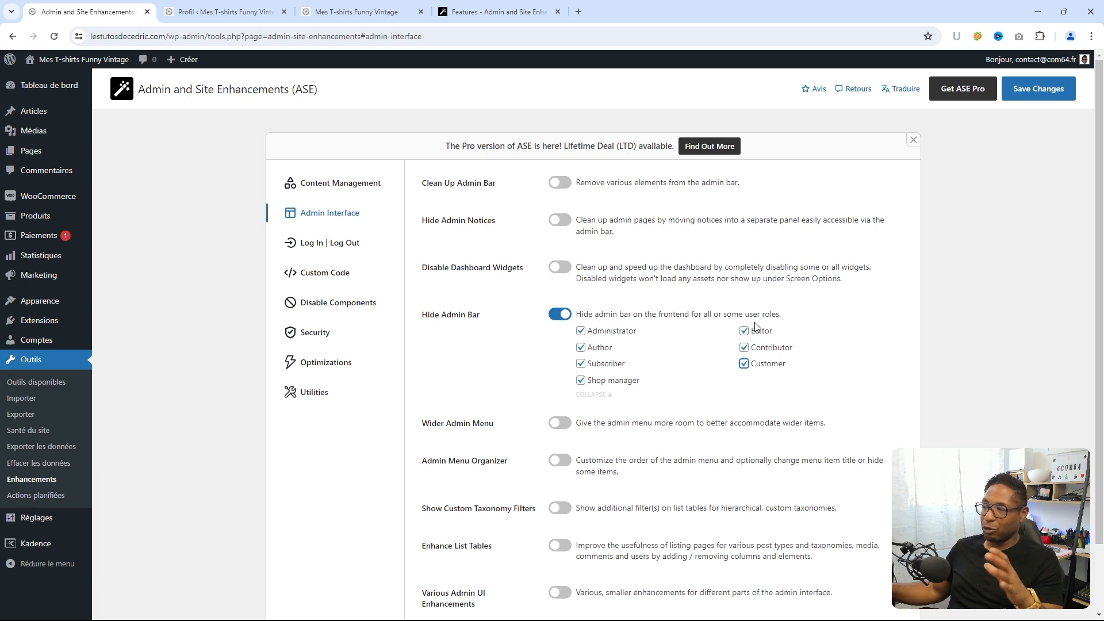
left_click(1030, 95)
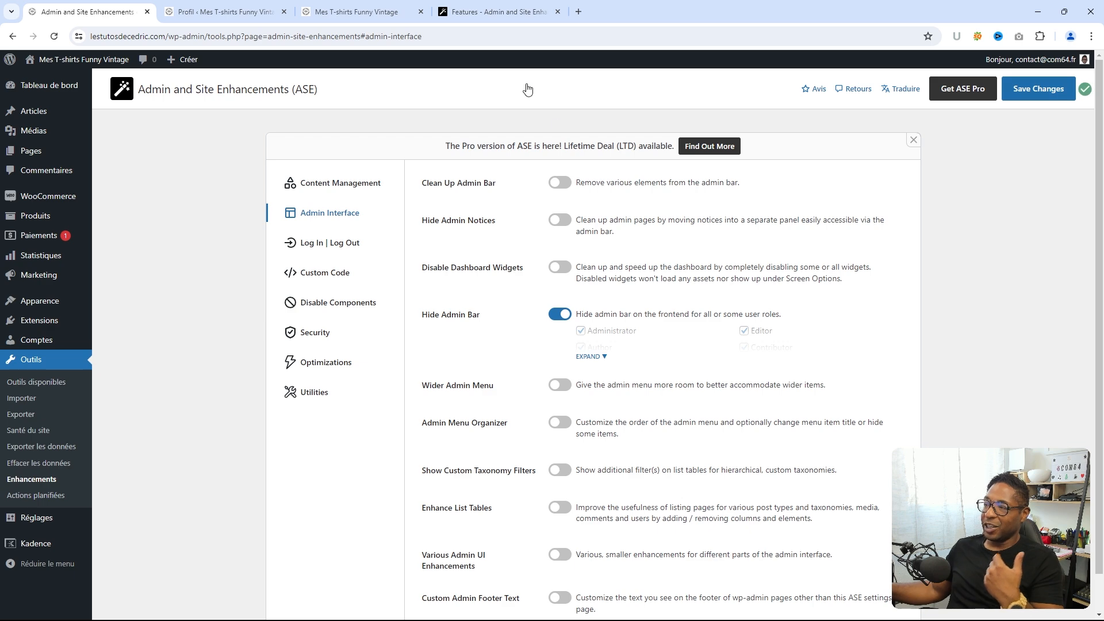
left_click(348, 12)
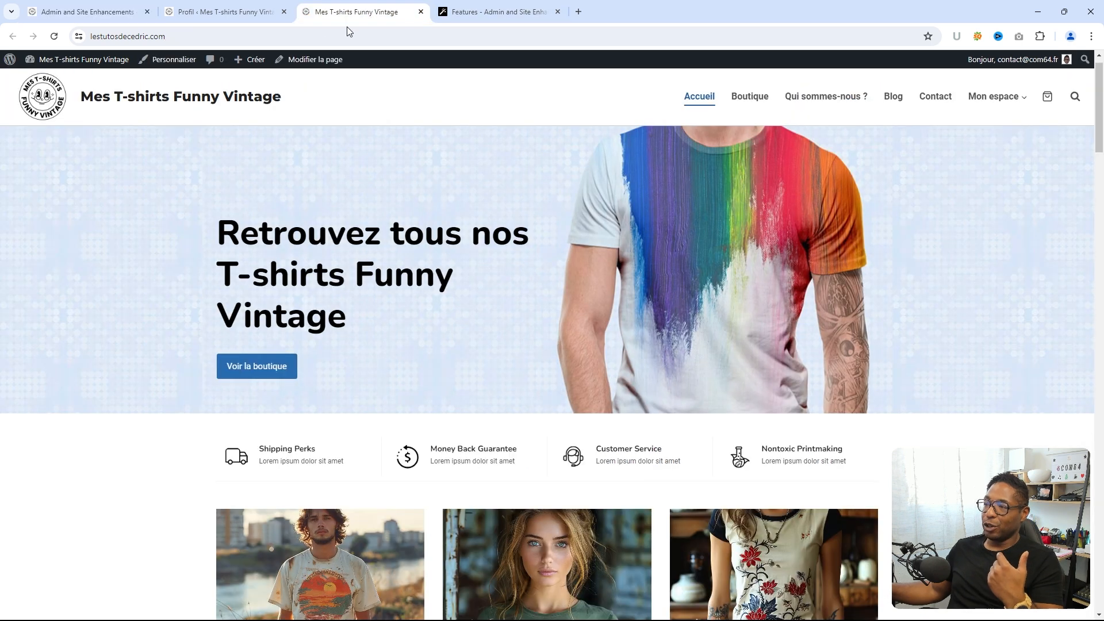
- Reload the storefront to confirm the admin bar is hidden, then return to ASE settings
left_click(53, 37)
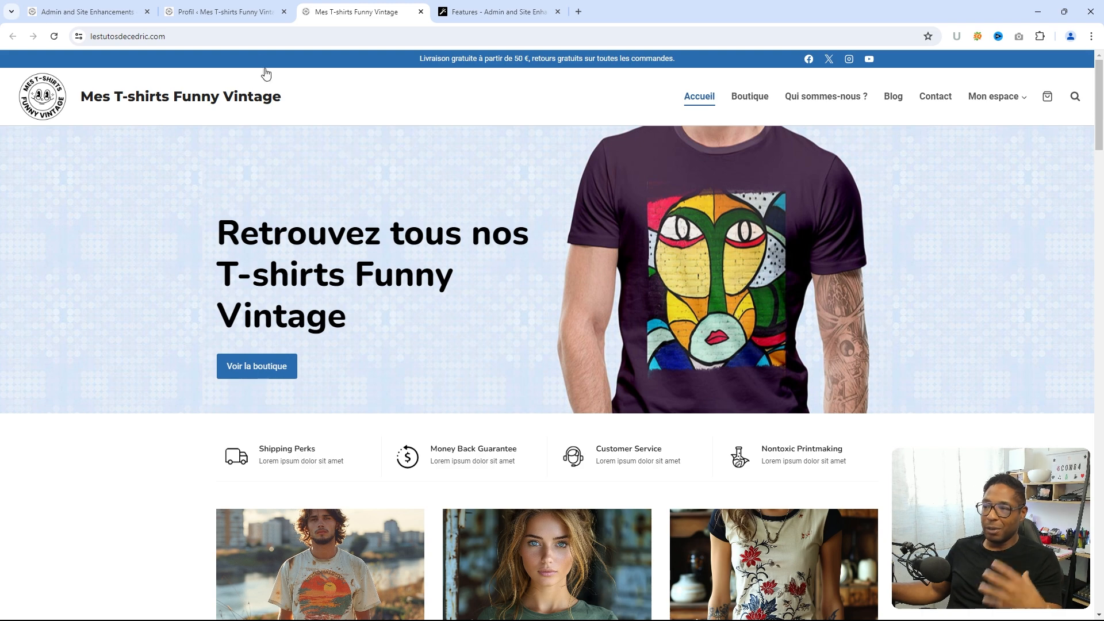
left_click(236, 13)
left_click(115, 18)
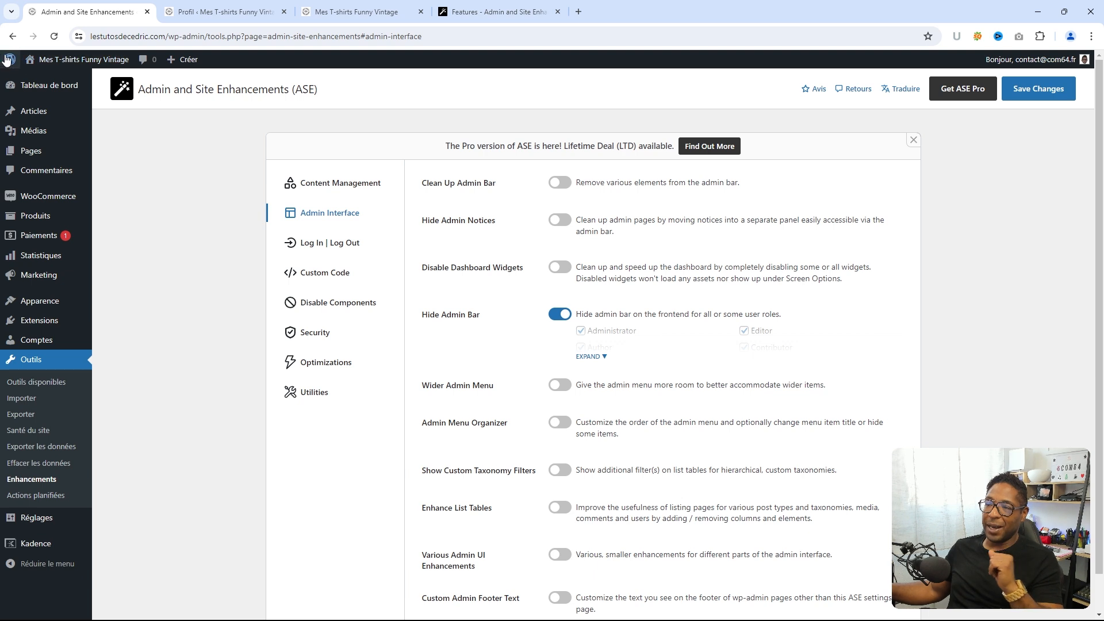
mouse_move(9, 64)
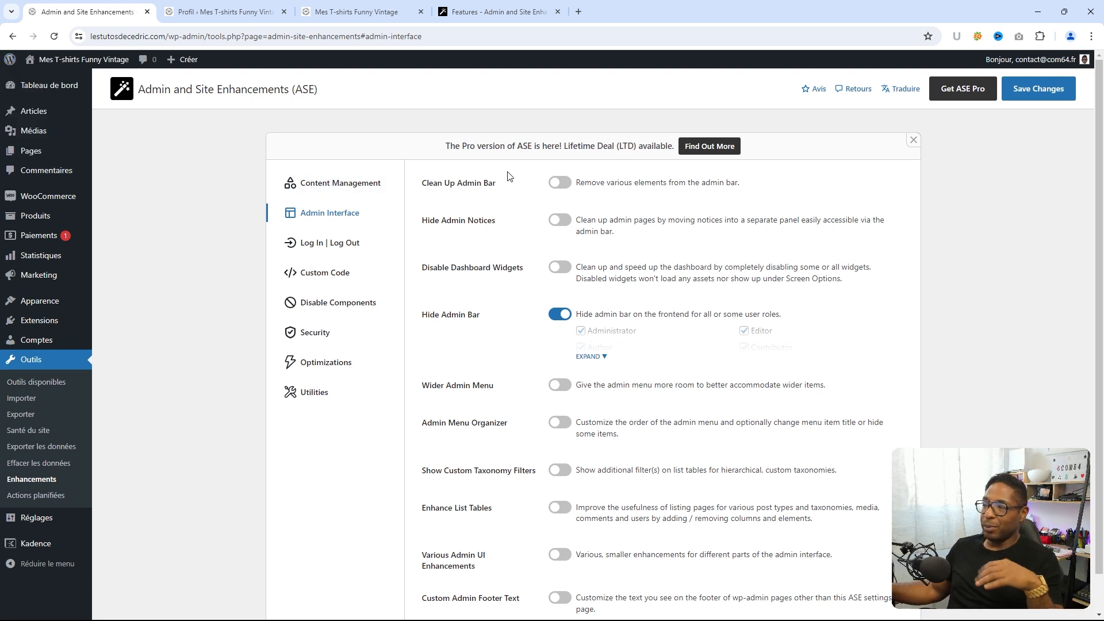
- Enable Clean Up Admin Bar, remove the WordPress logo, comments counter and new content menu, and save
left_click(558, 183)
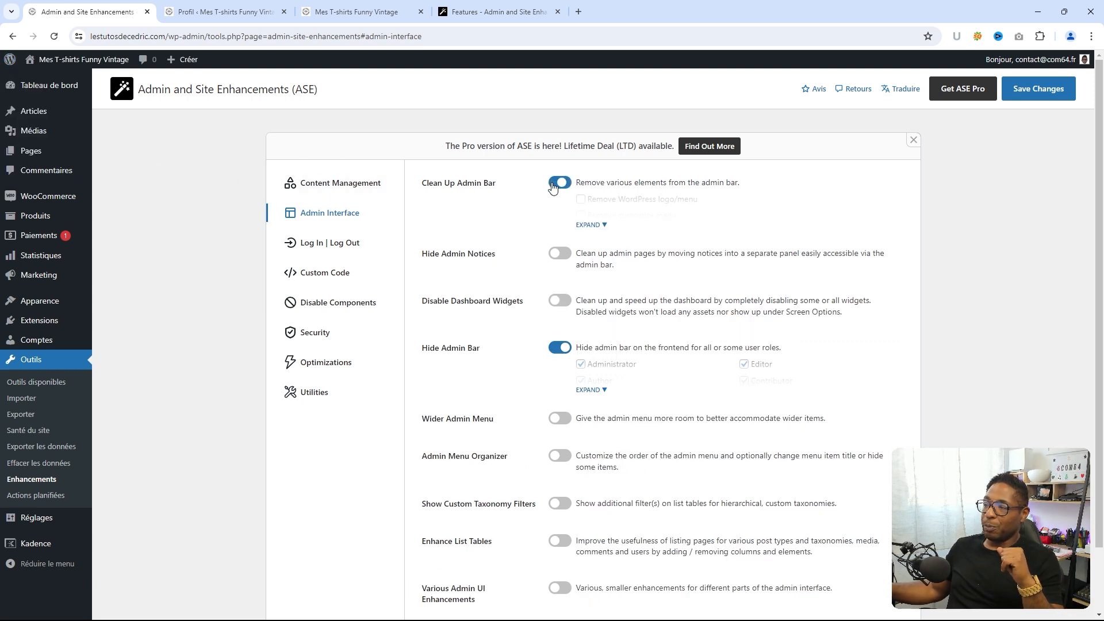
left_click(603, 225)
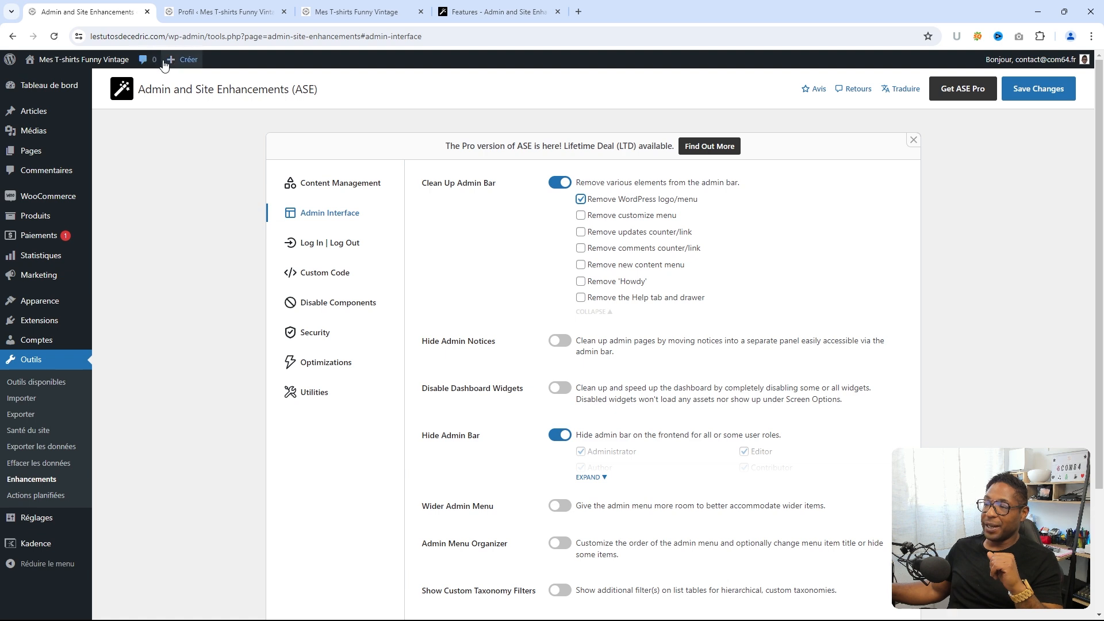
left_click(581, 248)
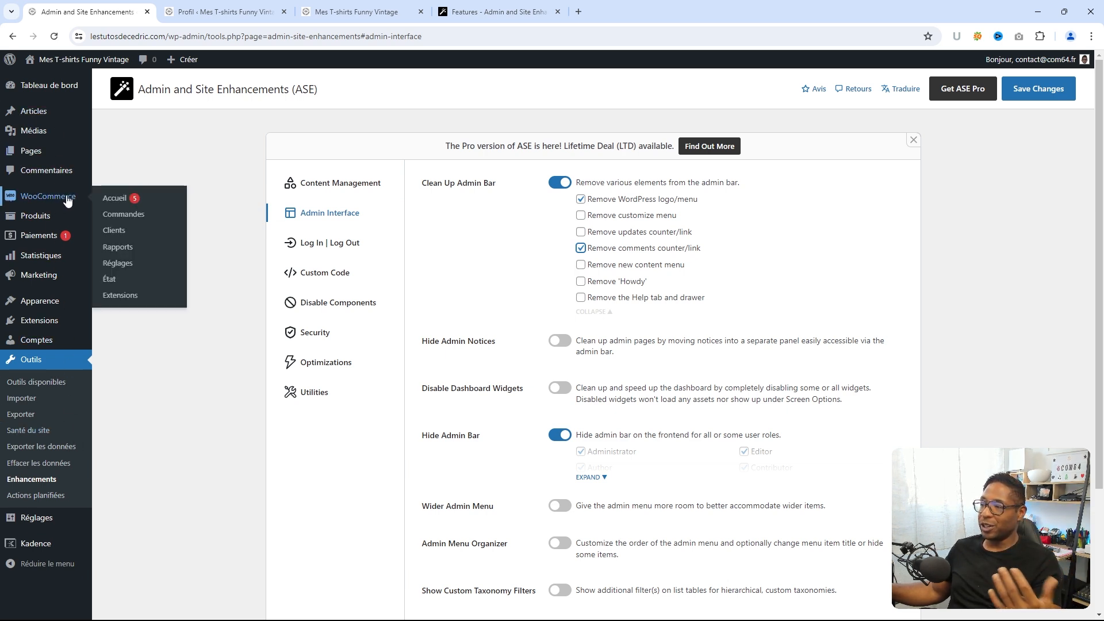
mouse_move(29, 156)
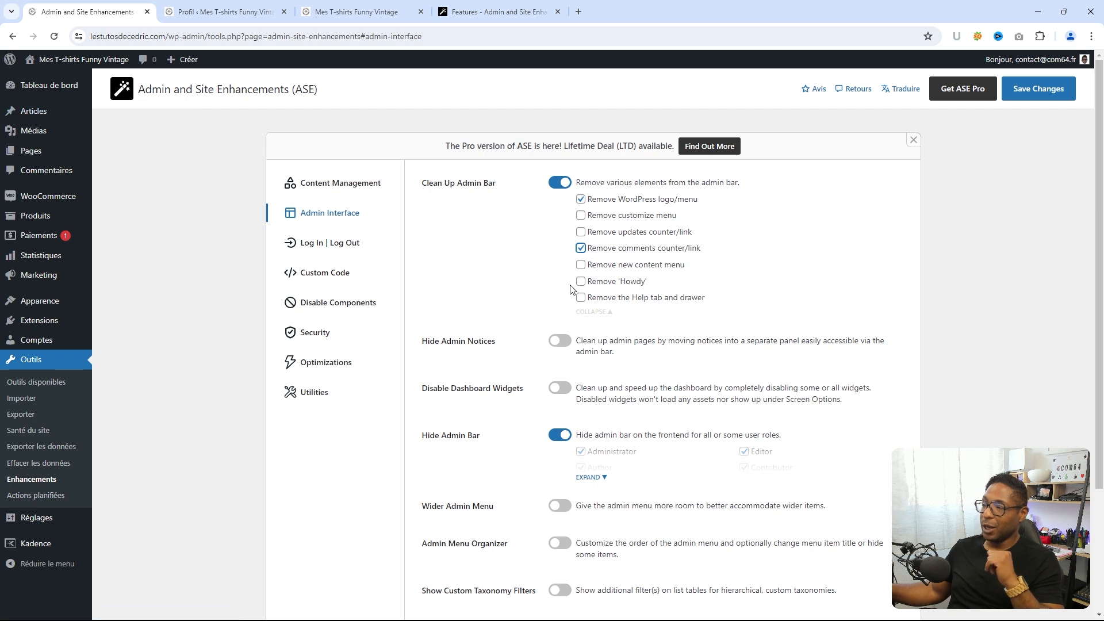
left_click(1036, 89)
- Load the dashboard in the second tab to check the cleaned-up toolbar, then return to ASE
mouse_move(12, 62)
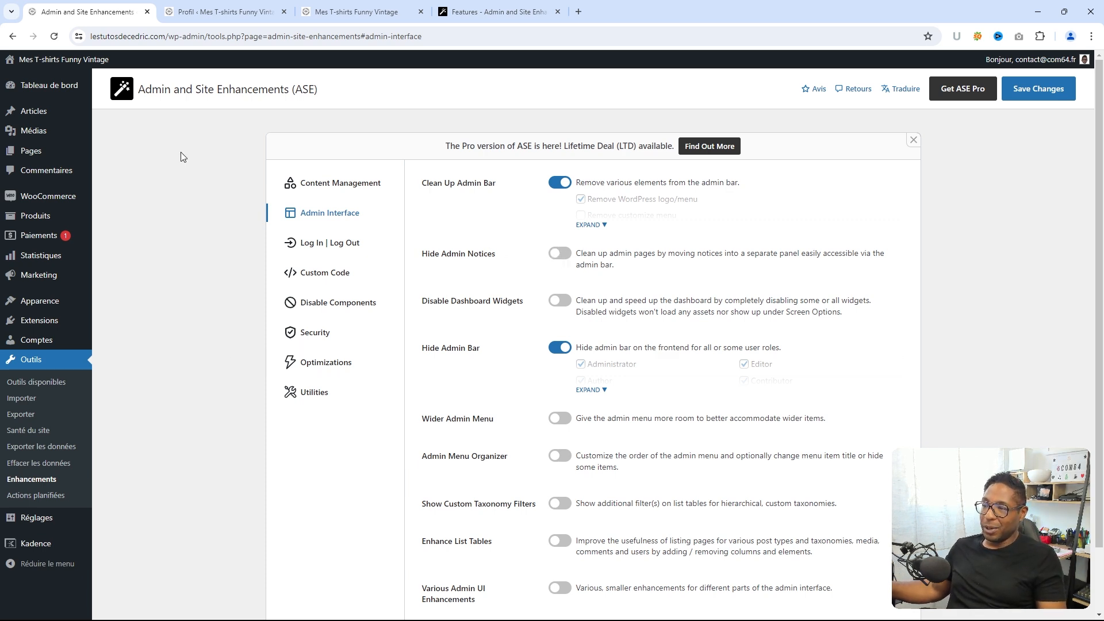
key("ctrl+Tab")
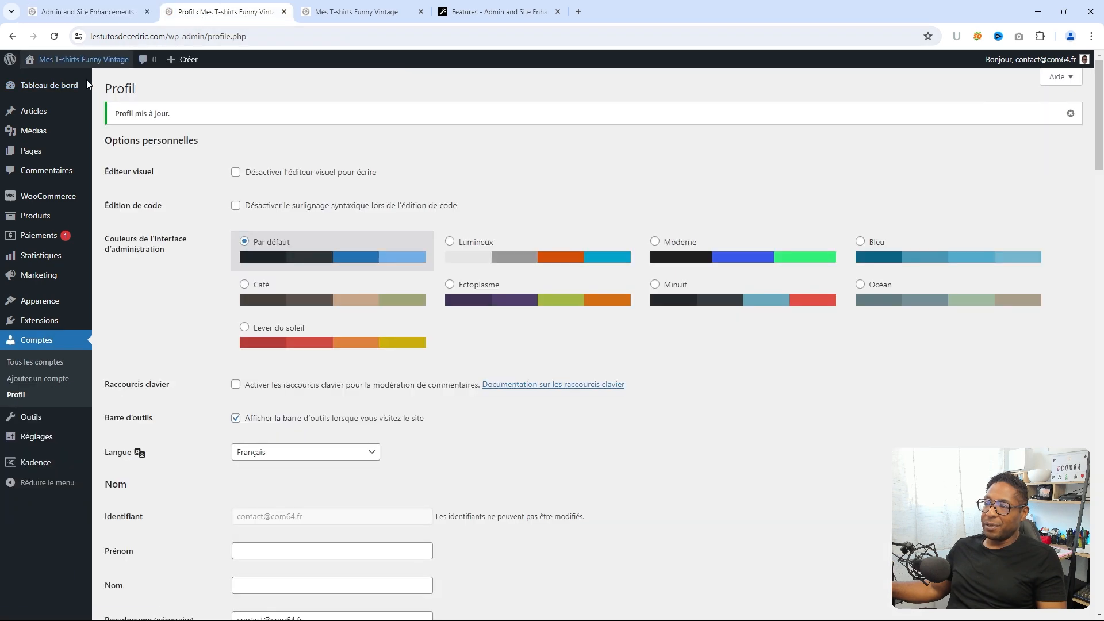
left_click(63, 86)
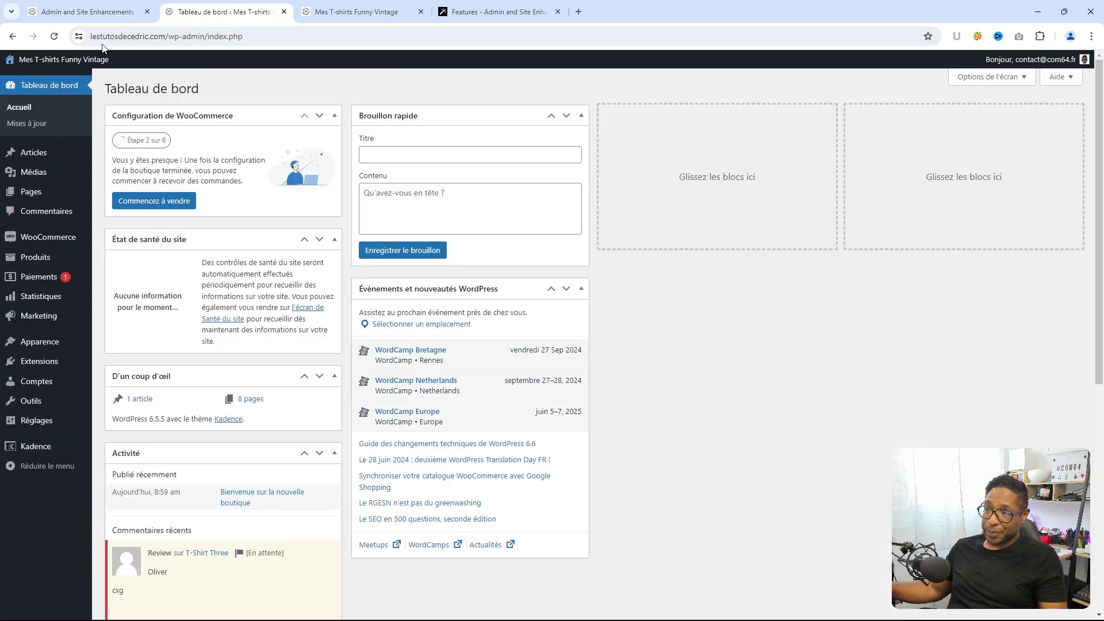
left_click(89, 12)
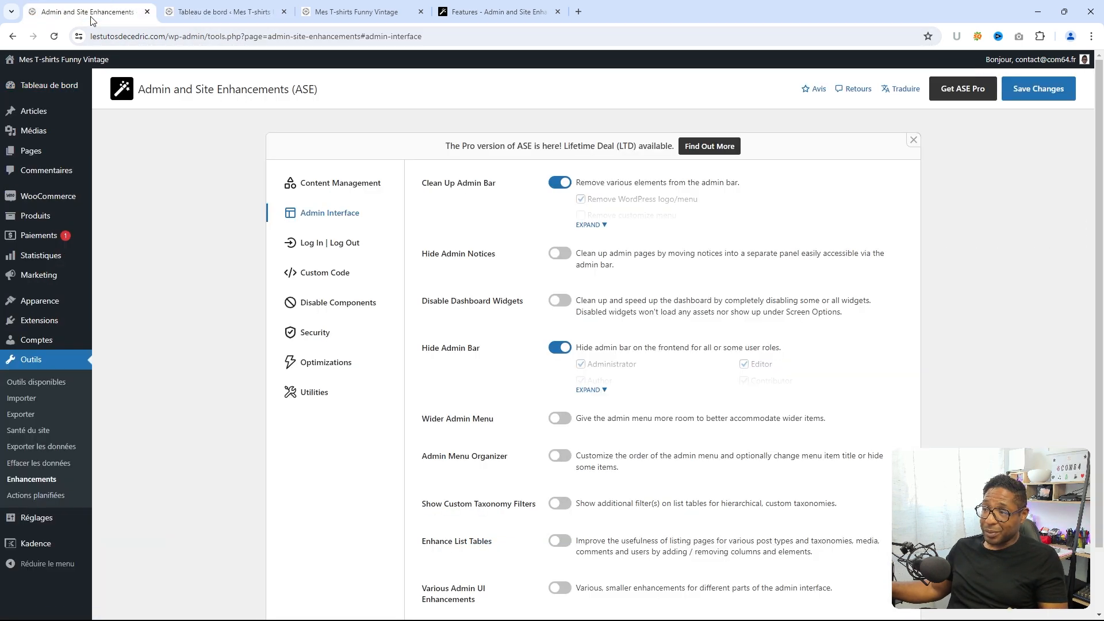
- Enable and save Hide Admin Notices, then check the dashboard and Updates page showing 6.5.5
left_click(556, 257)
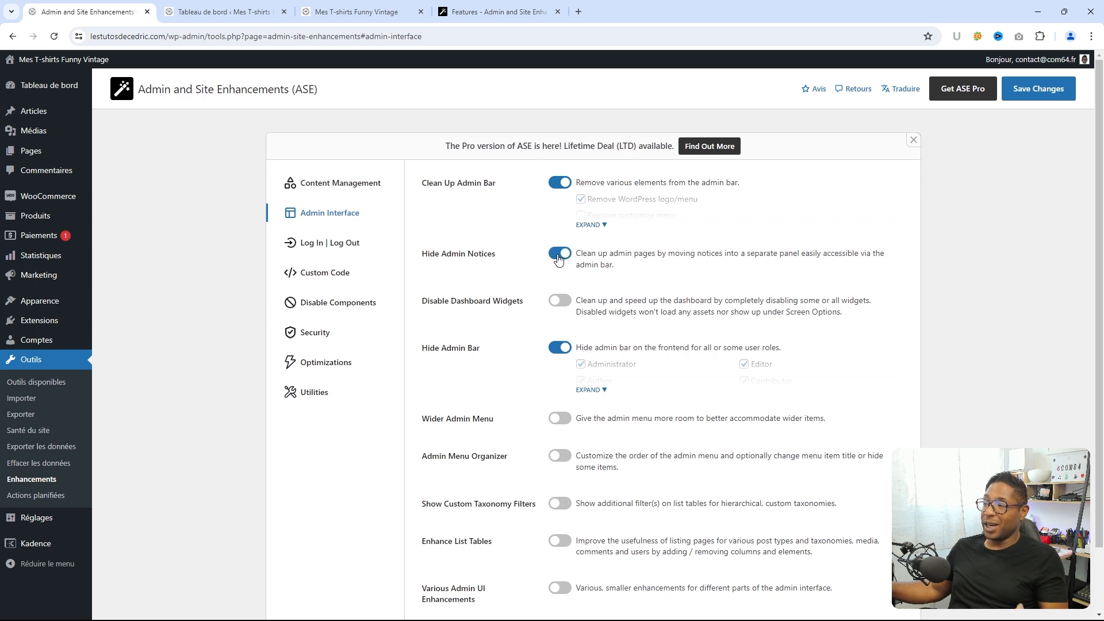
left_click(1029, 89)
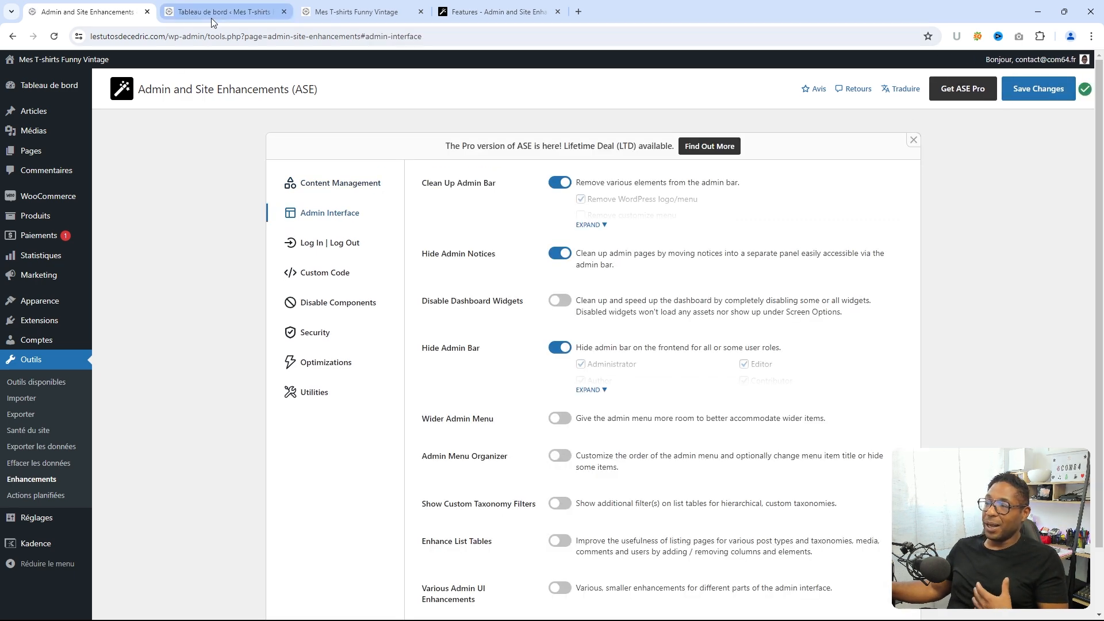
left_click(217, 12)
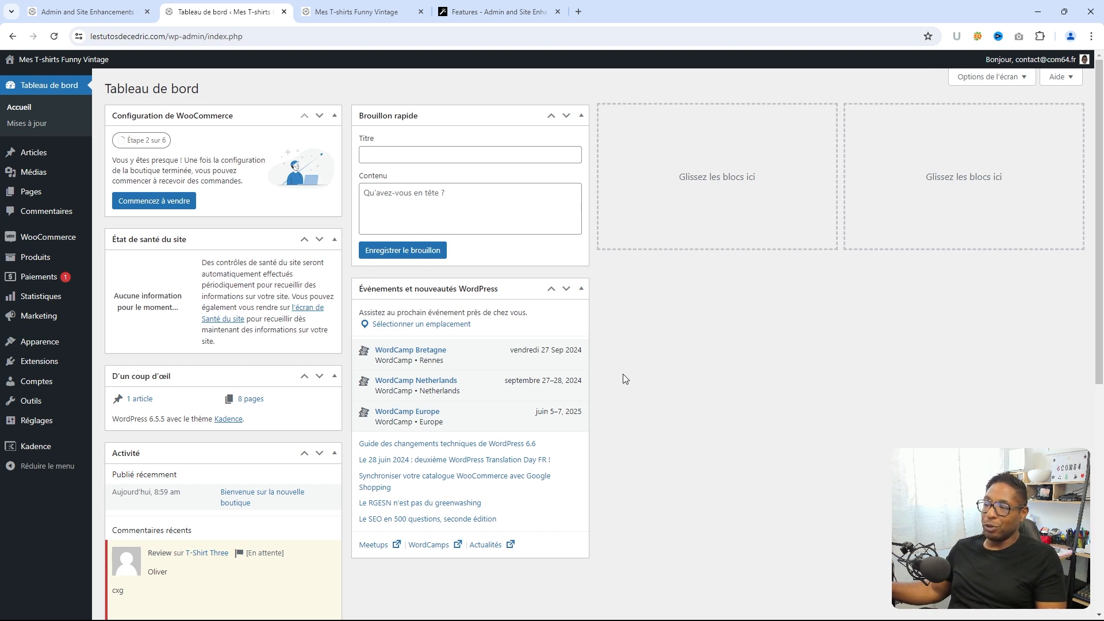
left_click(31, 124)
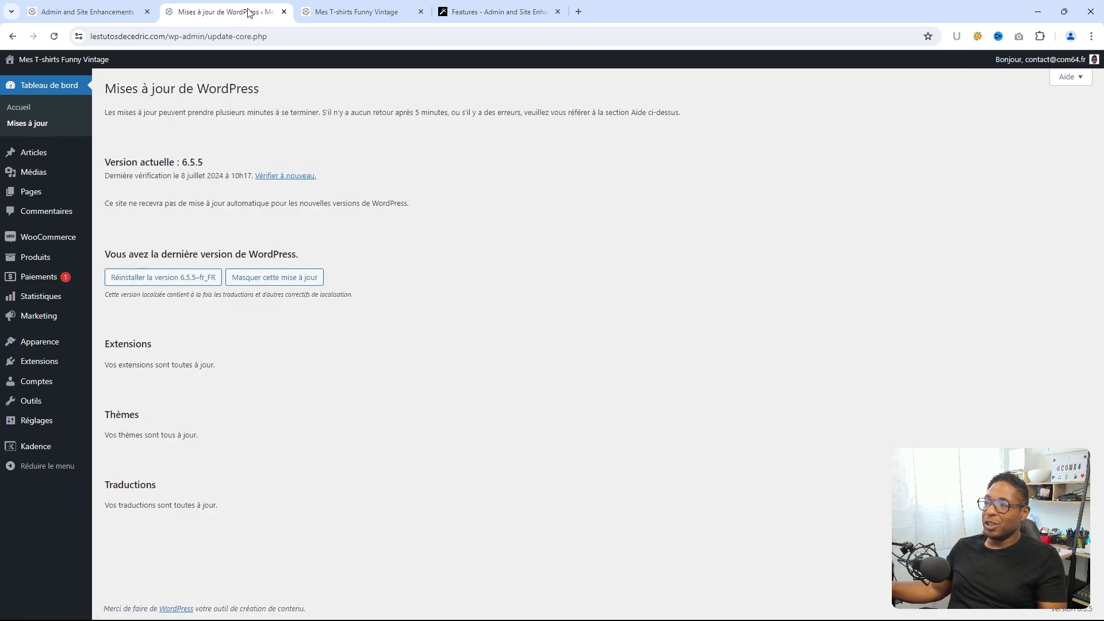
left_click(105, 16)
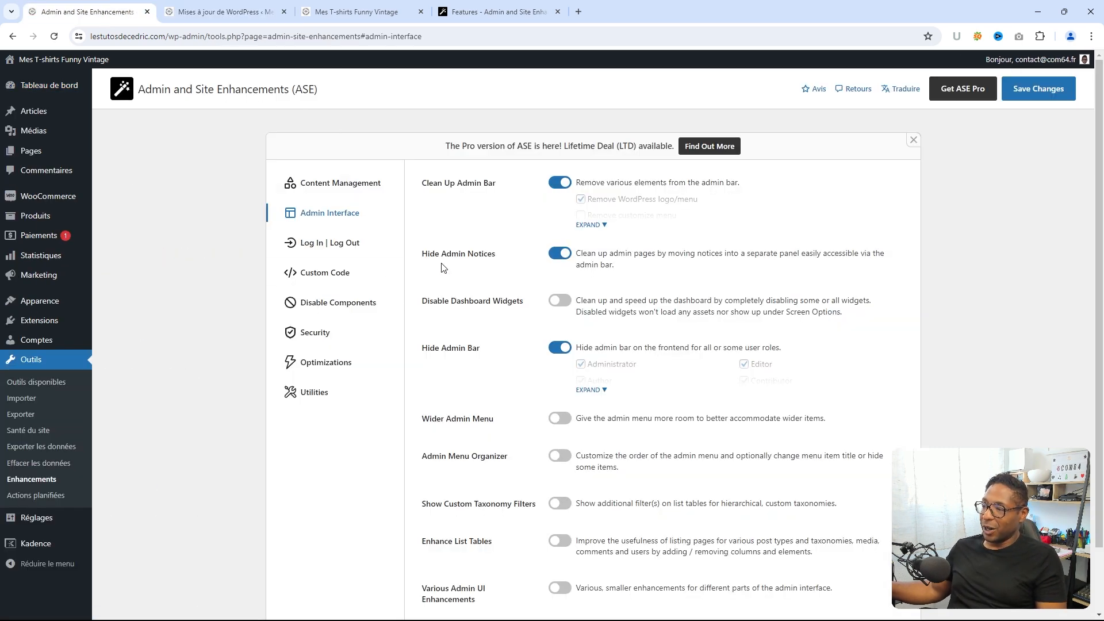
- Turn on Disable Dashboard Widgets in ASE and expand its widget list
scroll(444, 273, "down", 1)
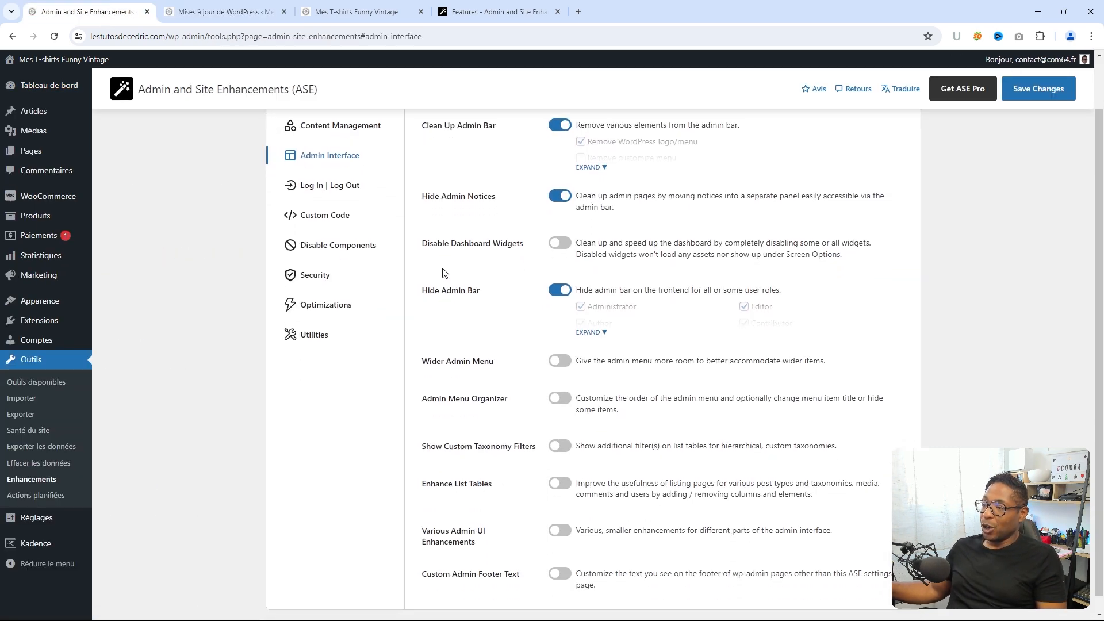
left_click(558, 245)
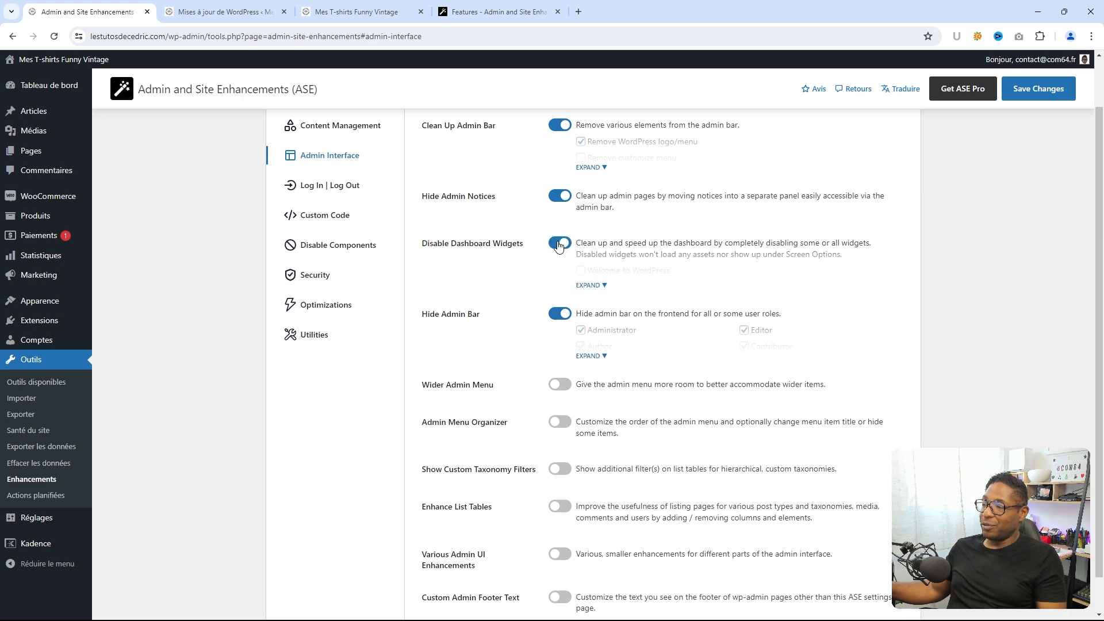
left_click(603, 286)
- On the dashboard, toggle the Brouillon rapide widget off and back on in Screen Options
left_click(207, 13)
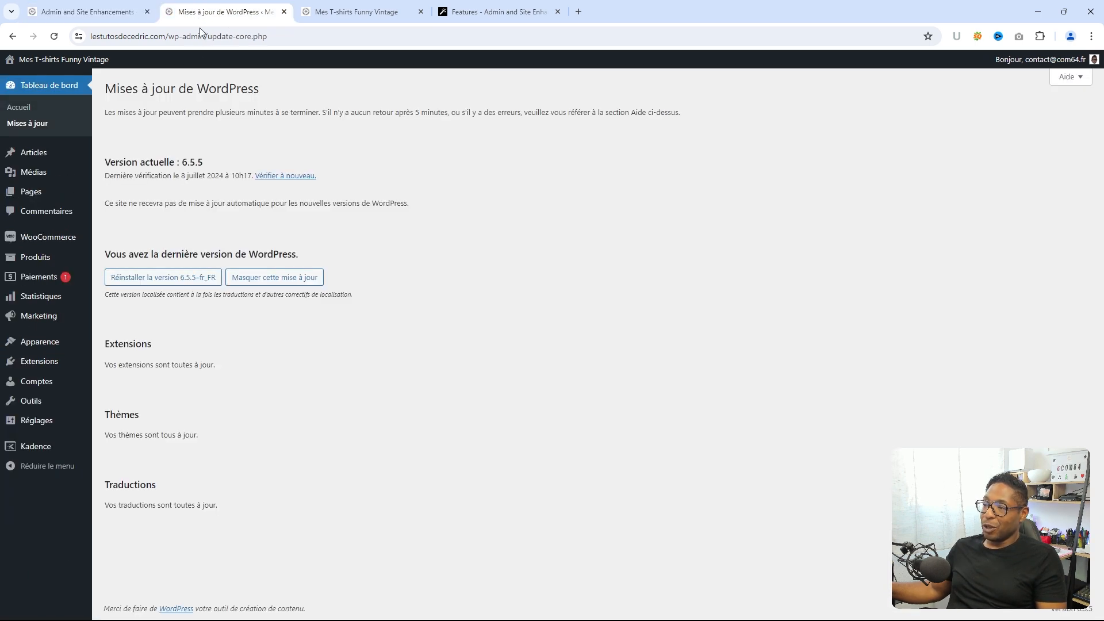
left_click(46, 86)
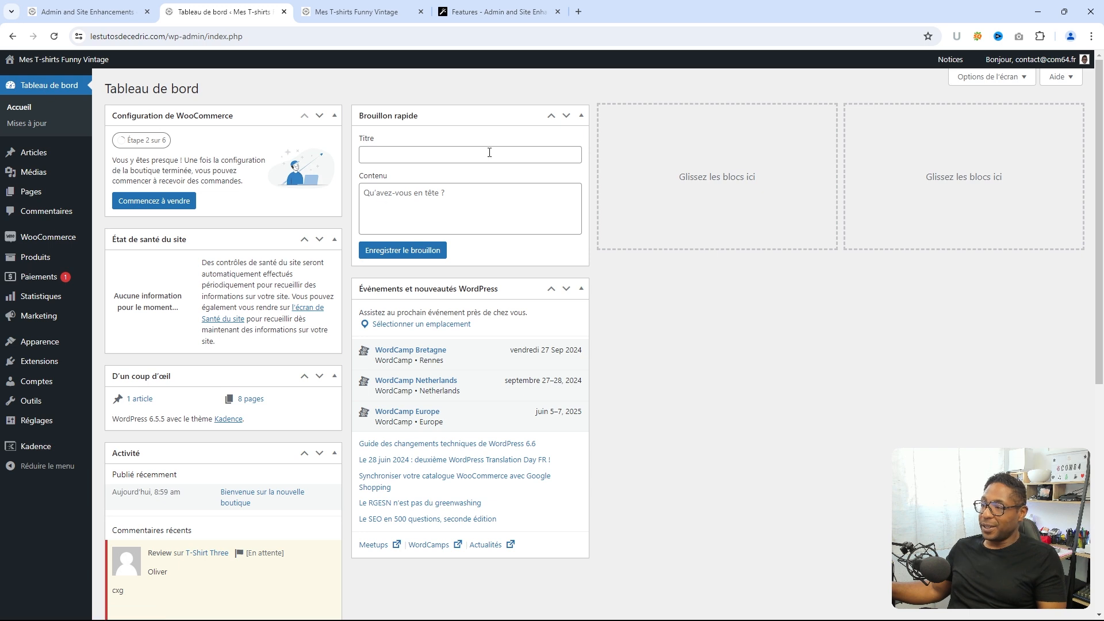
scroll(415, 392, "down", 7)
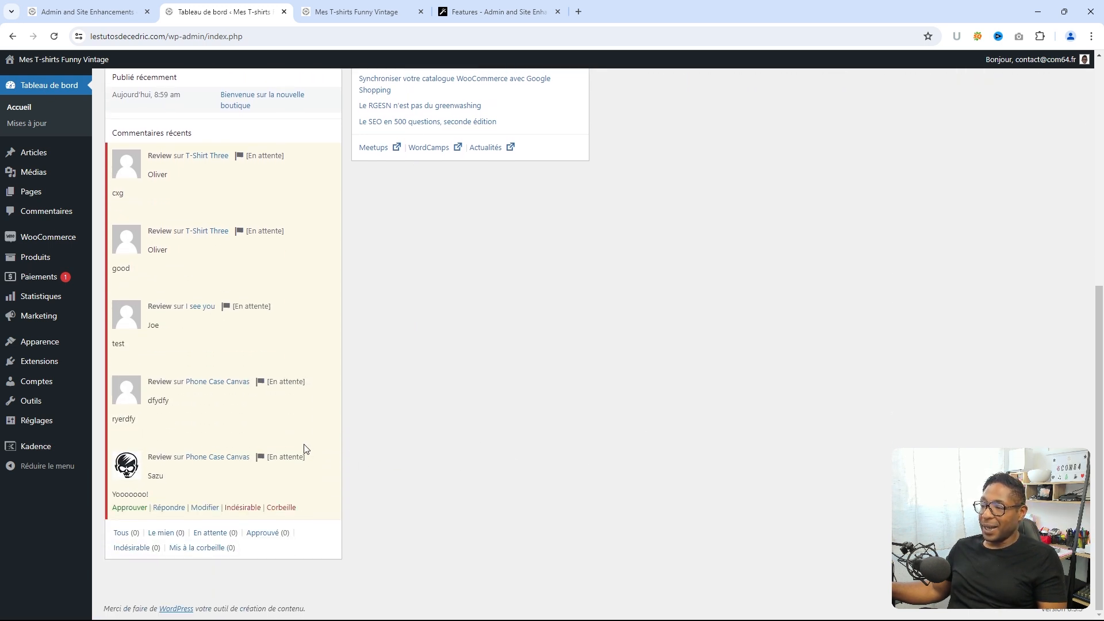
scroll(305, 447, "up", 6)
scroll(304, 448, "up", 1)
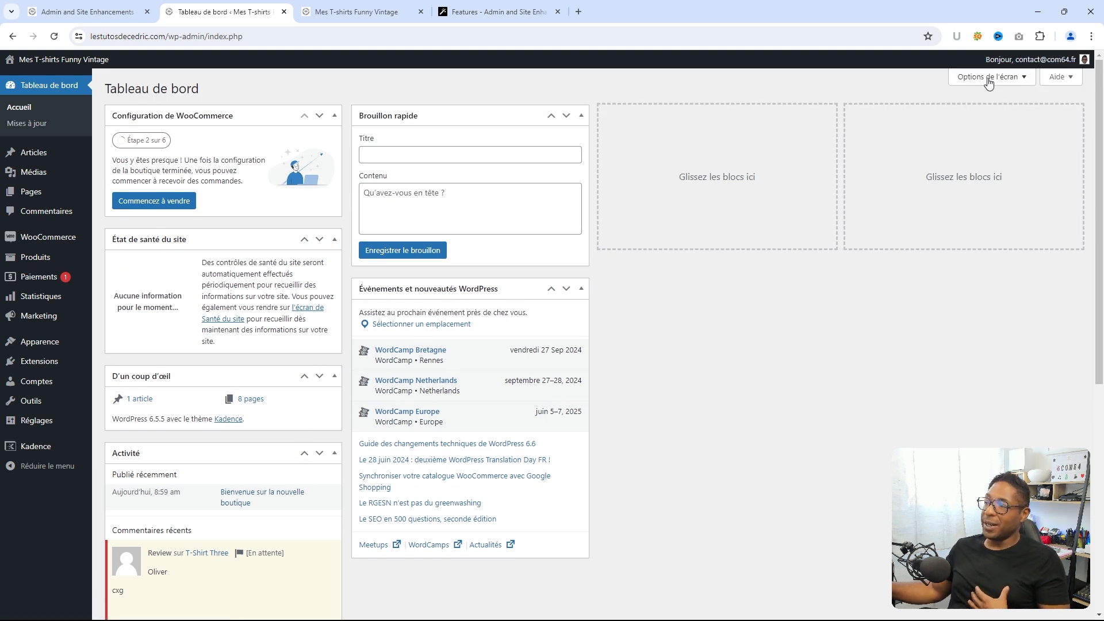
left_click(992, 79)
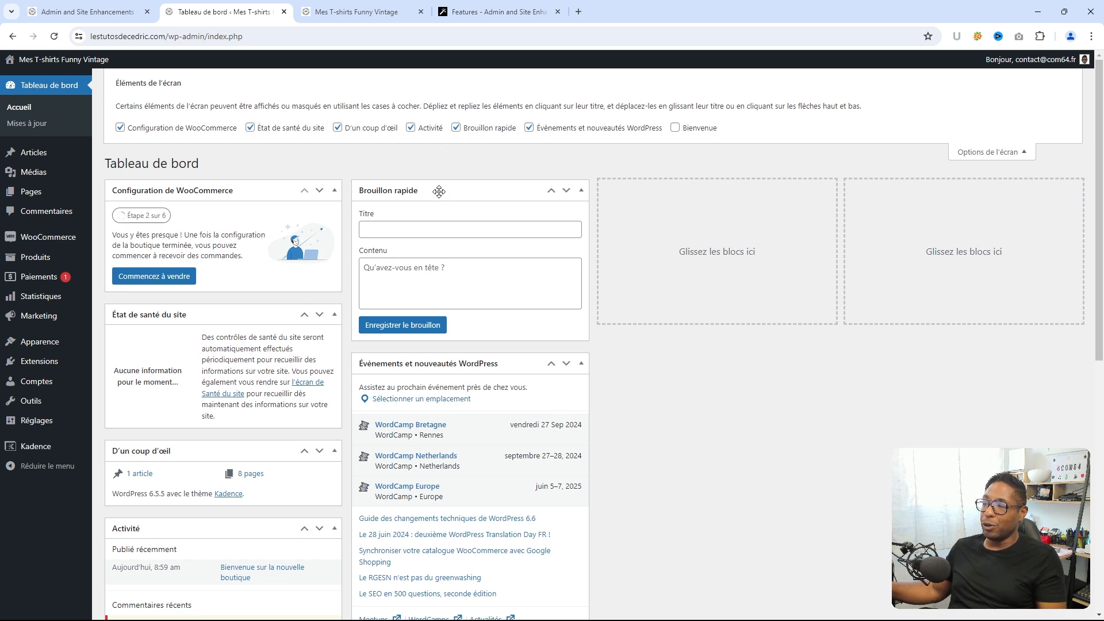
left_click(456, 128)
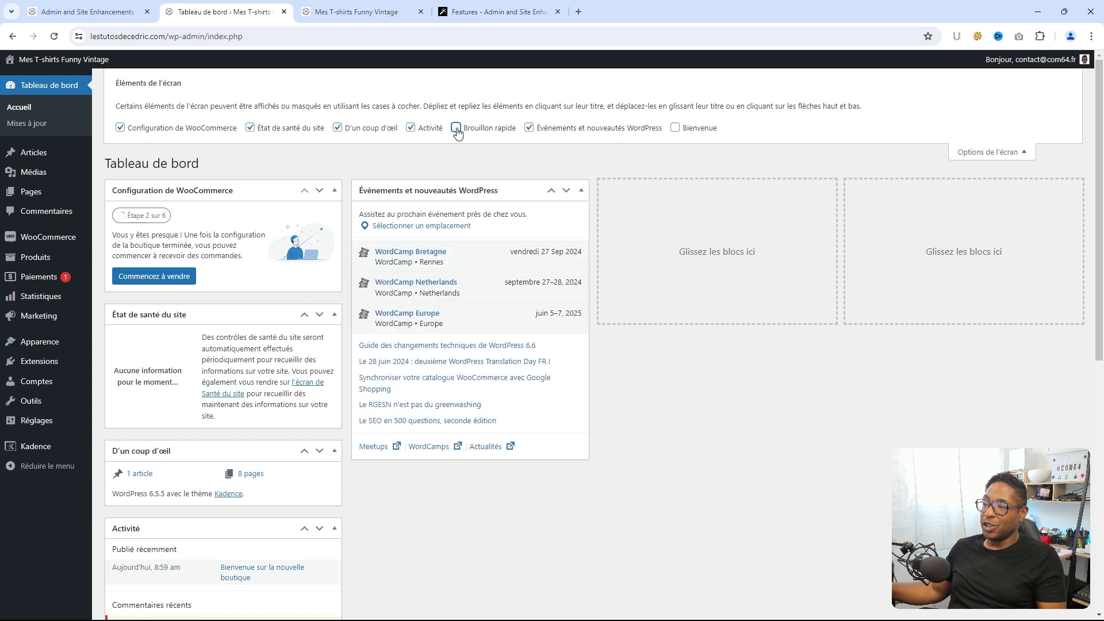
left_click(456, 128)
left_click(456, 128)
left_click(456, 128)
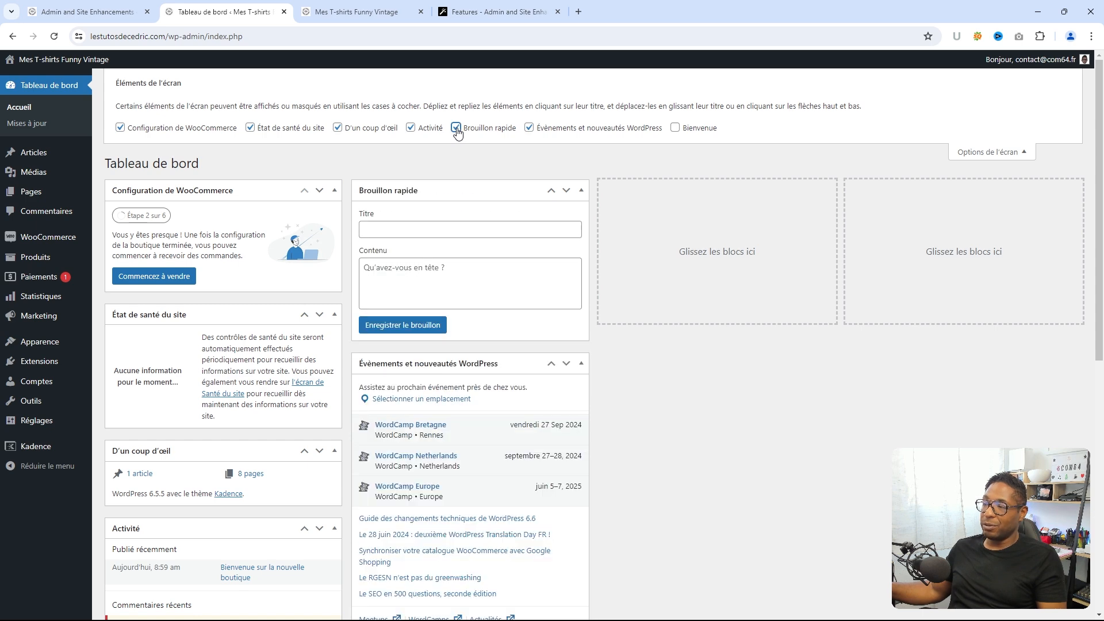
left_click(456, 128)
left_click(456, 129)
left_click(456, 129)
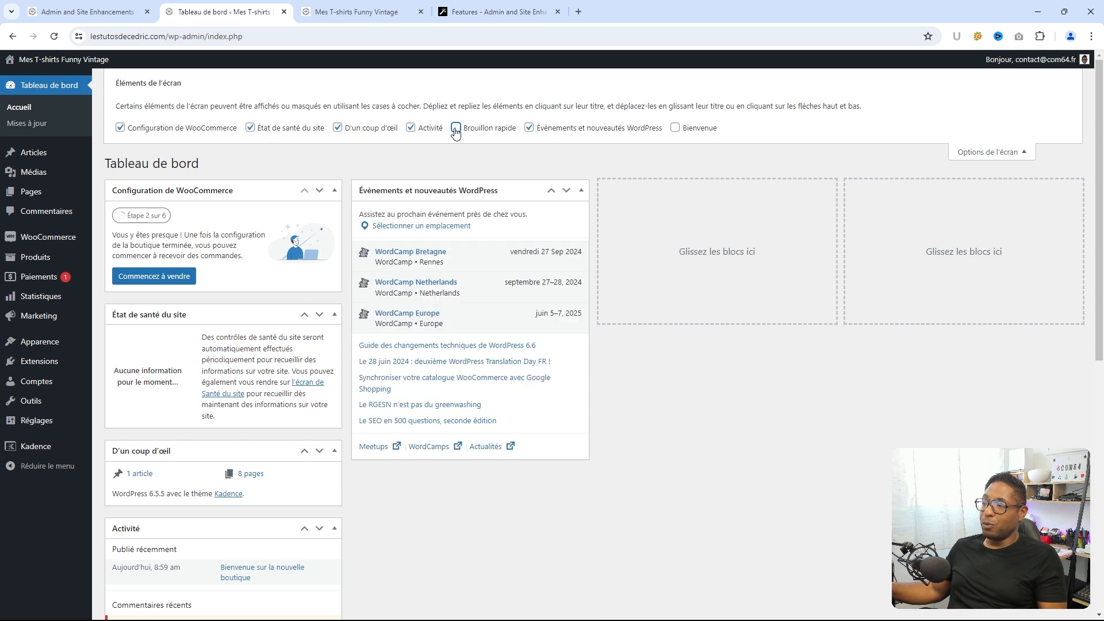
left_click(456, 128)
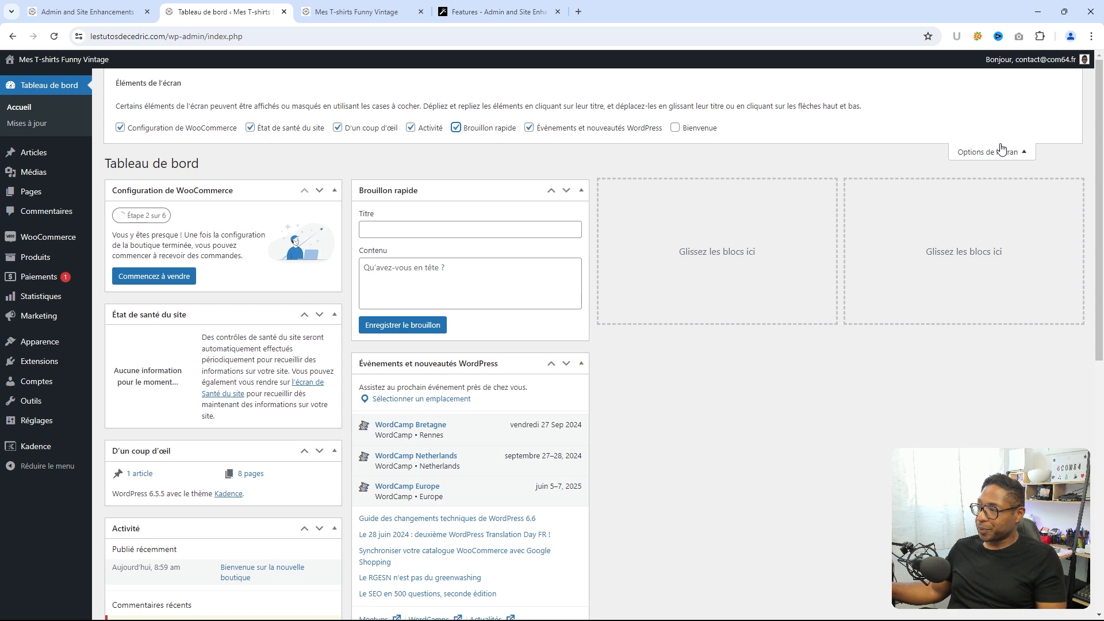
left_click(992, 152)
- Disable the Brouillon rapide widget in ASE, save, and reload the dashboard to verify
left_click(99, 12)
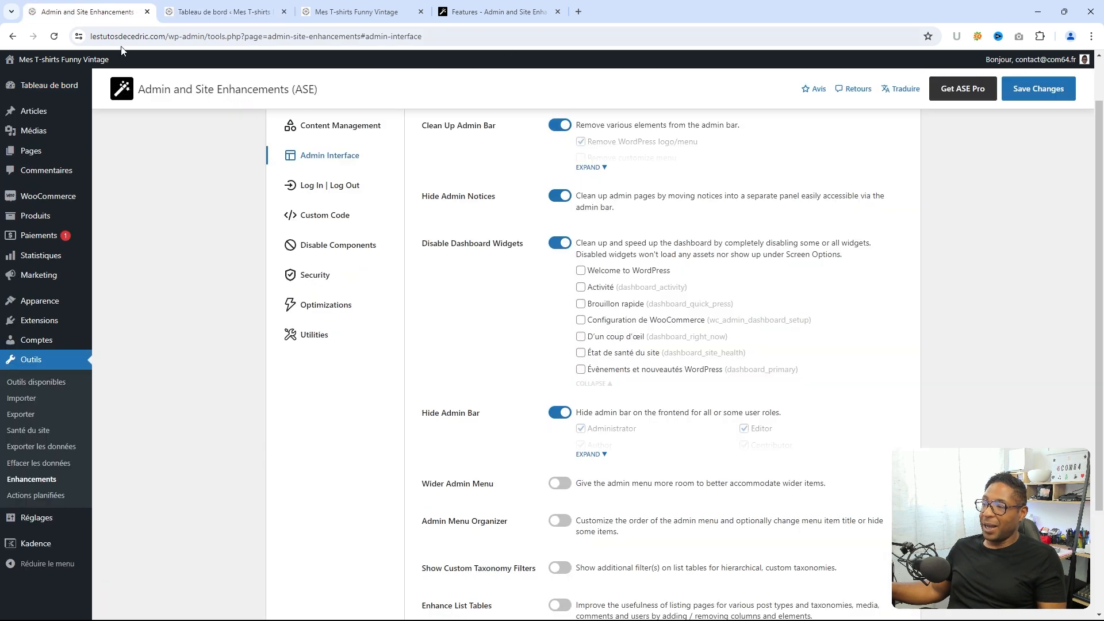
scroll(643, 279, "down", 2)
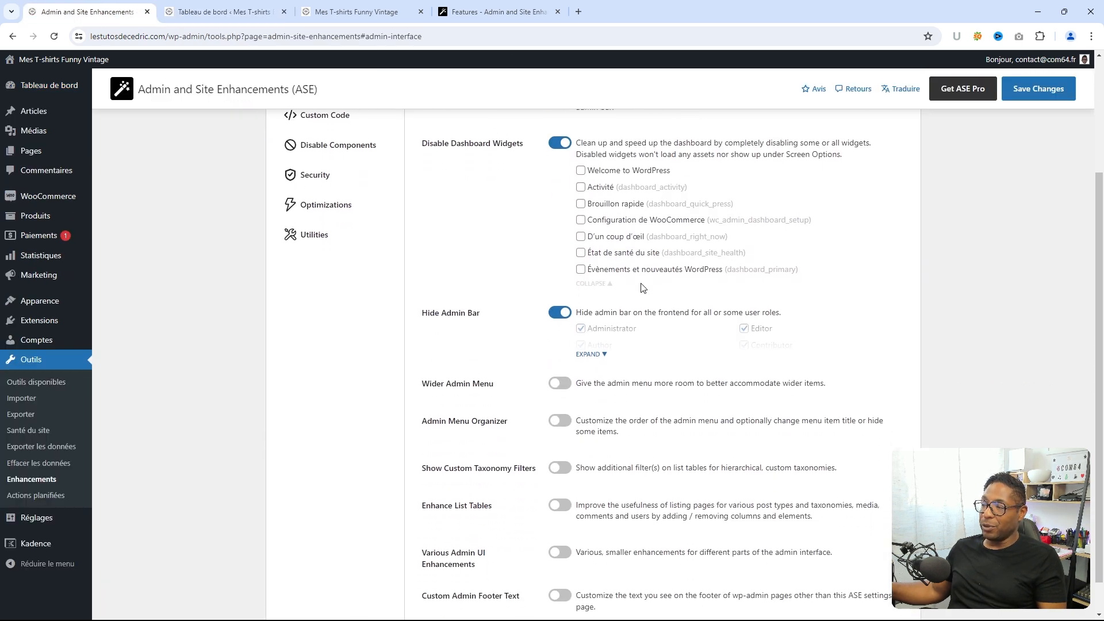
scroll(618, 309, "up", 2)
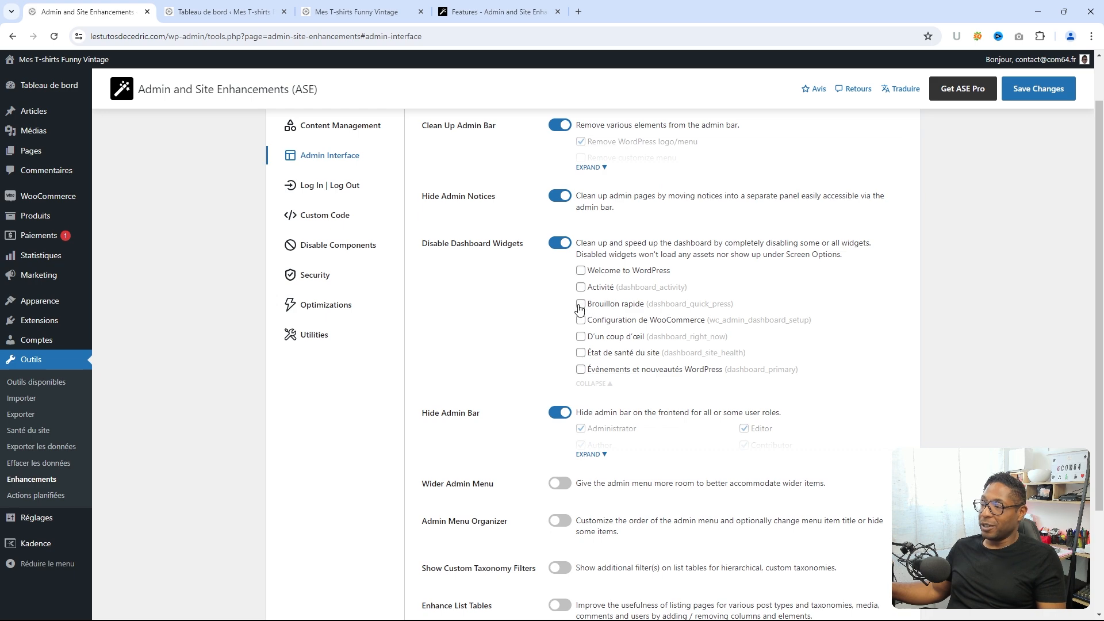
left_click(580, 305)
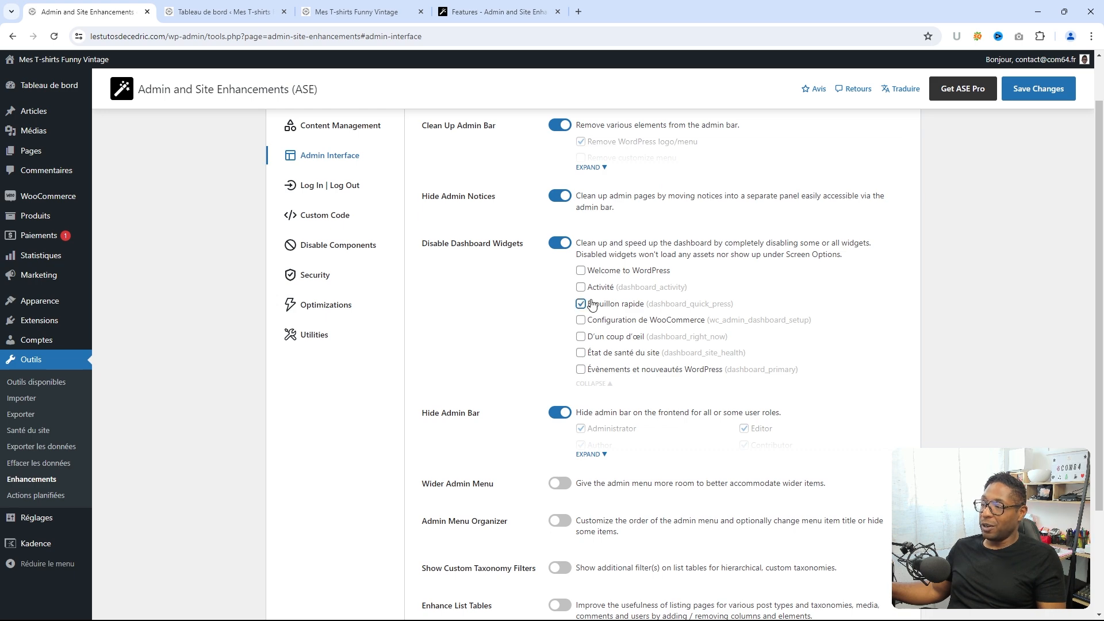
left_click(1029, 93)
left_click(221, 19)
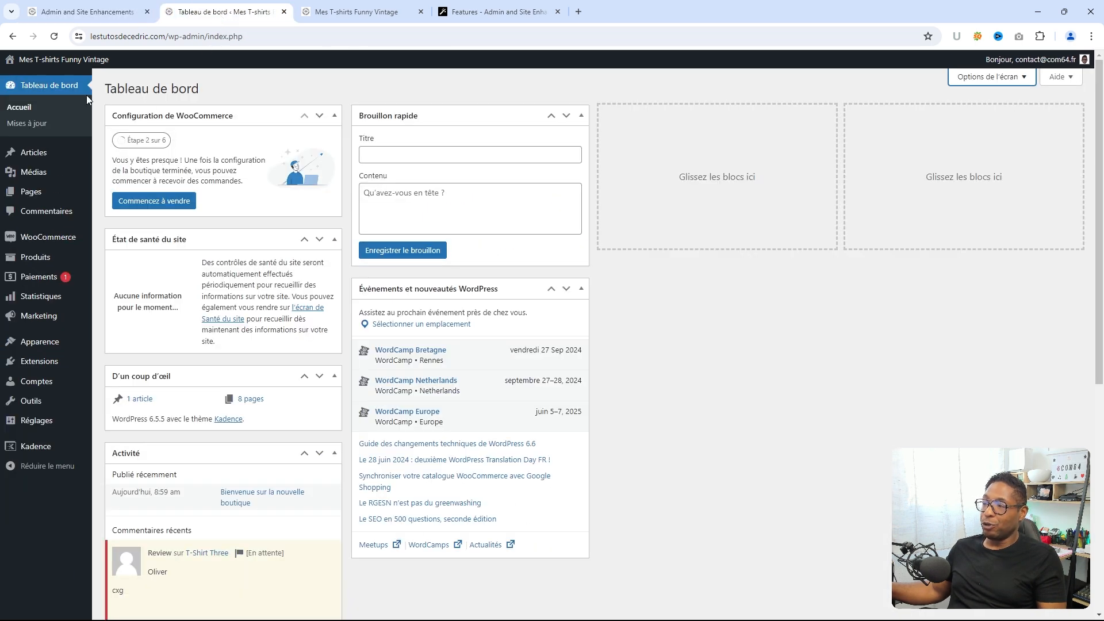
left_click(54, 37)
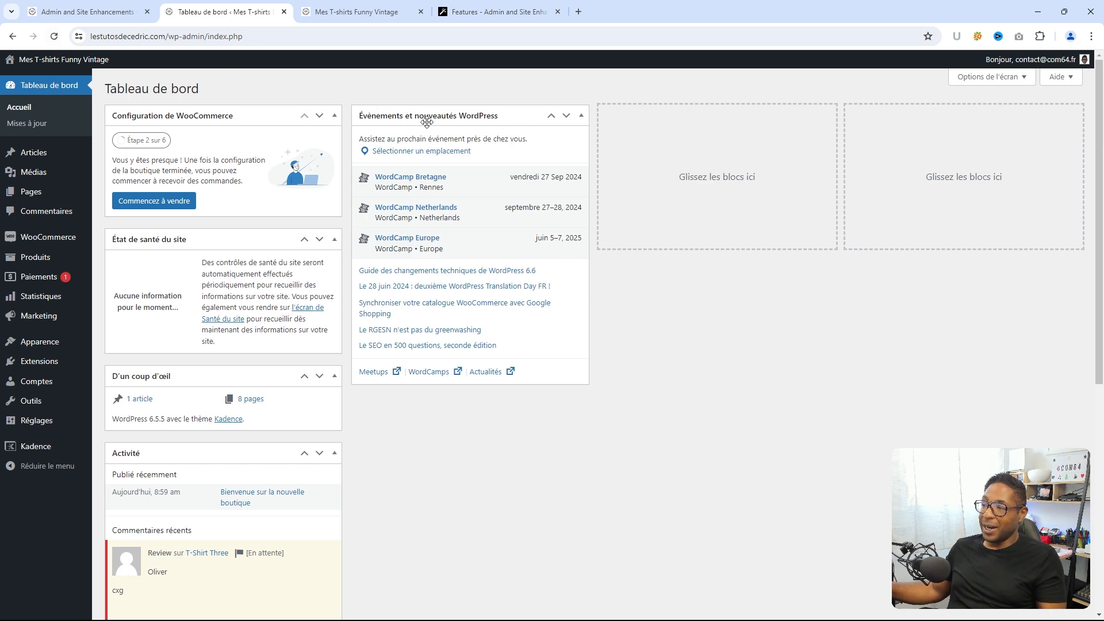
left_click(94, 6)
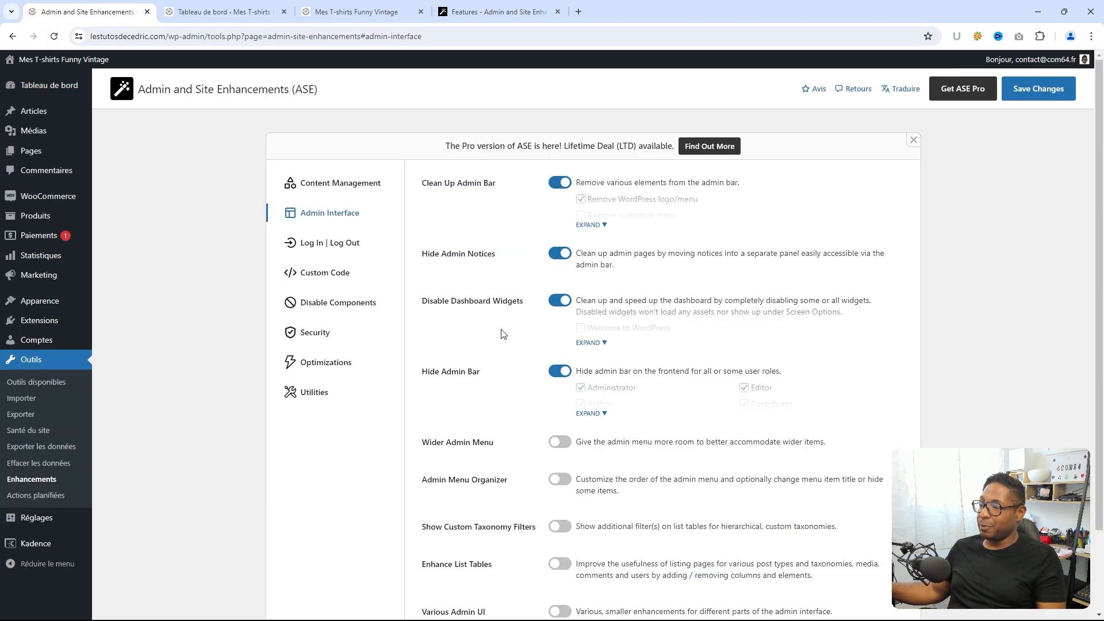
- Also disable Évènements et nouveautés WordPress, save, and confirm it's gone from the dashboard
scroll(581, 432, "down", 1)
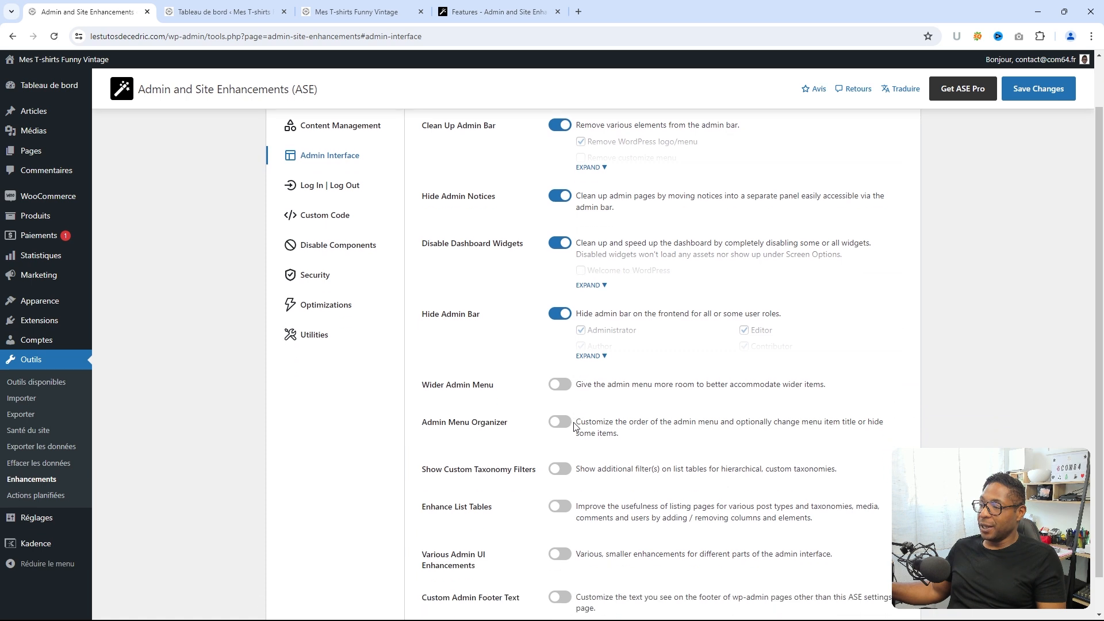
scroll(578, 262, "up", 1)
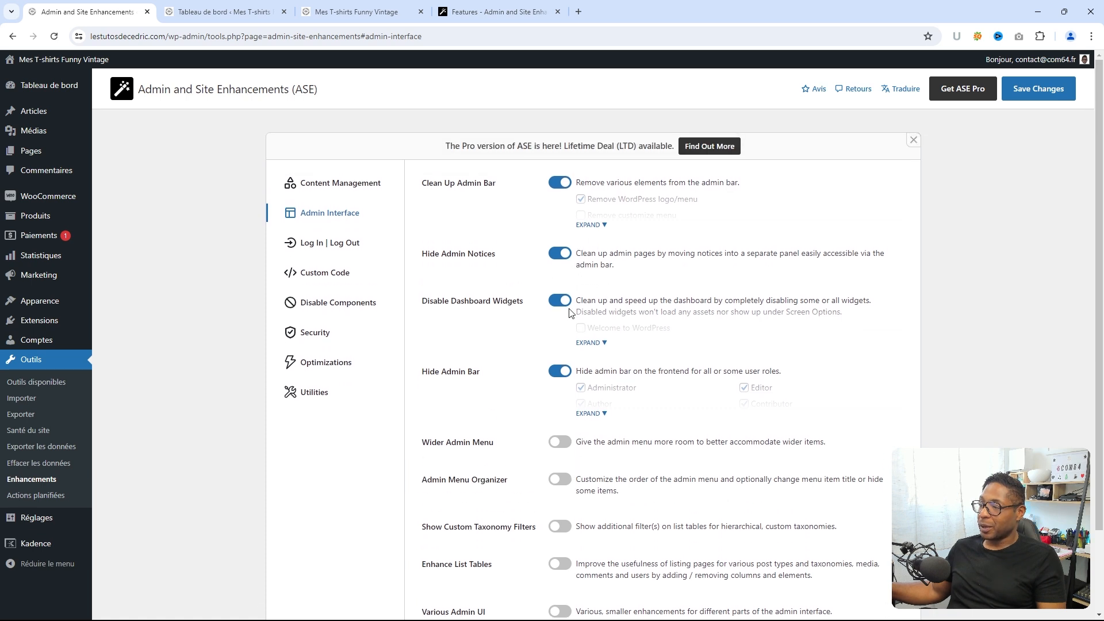
left_click(606, 342)
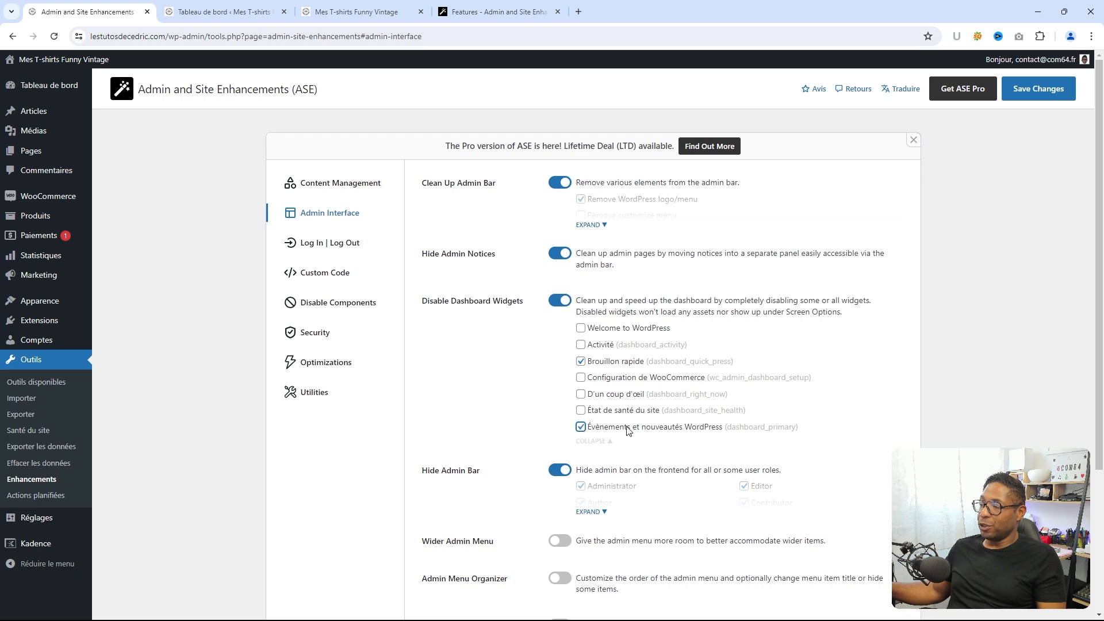
left_click(1022, 101)
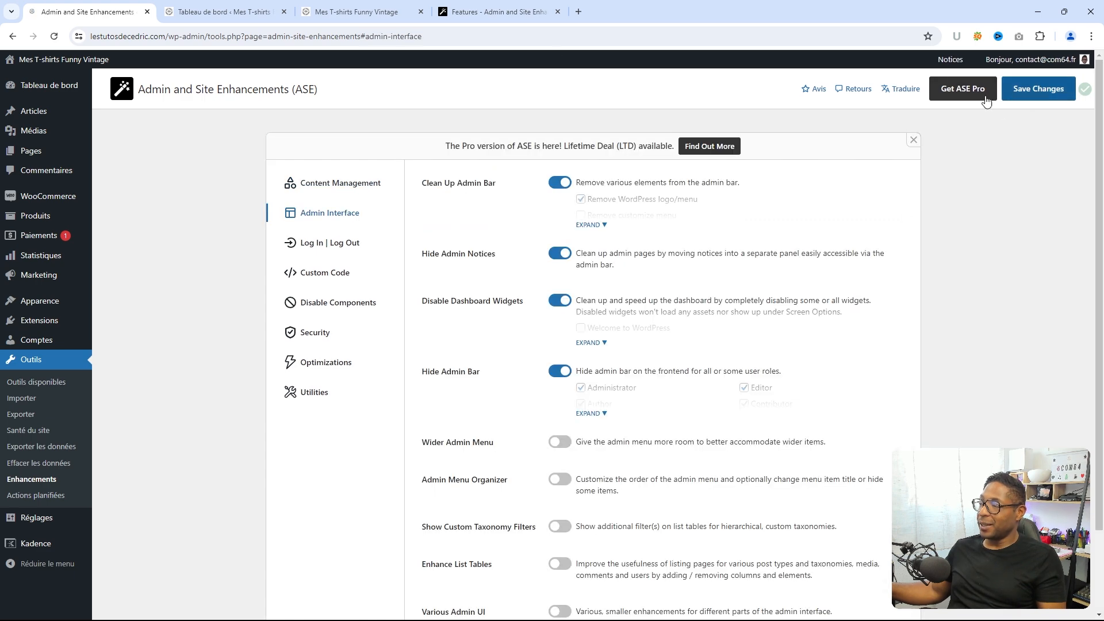
left_click(199, 16)
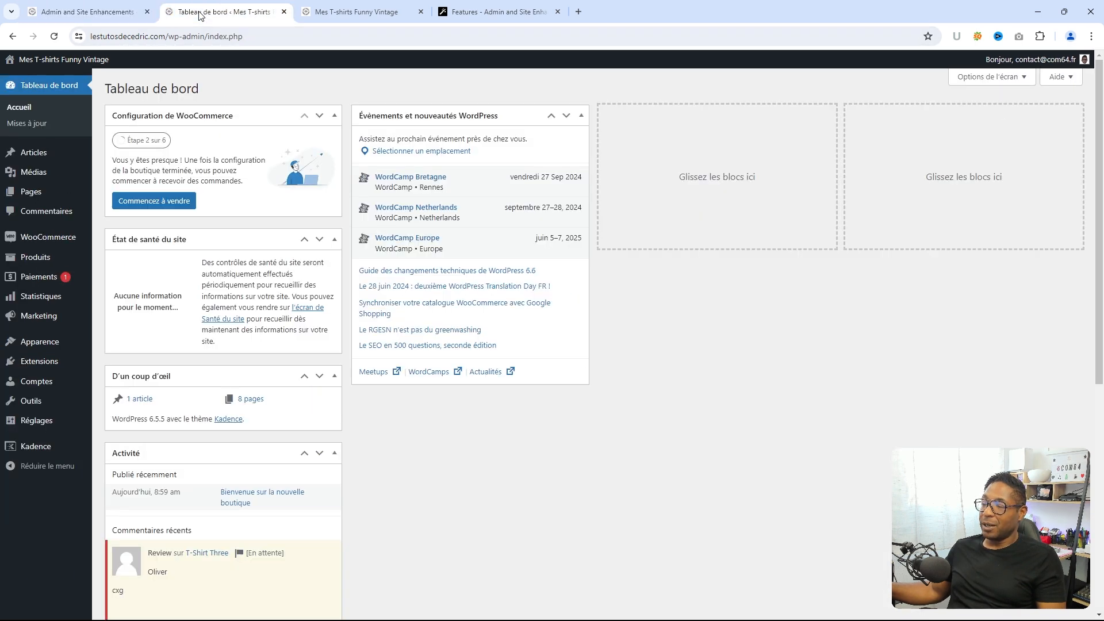
left_click(55, 38)
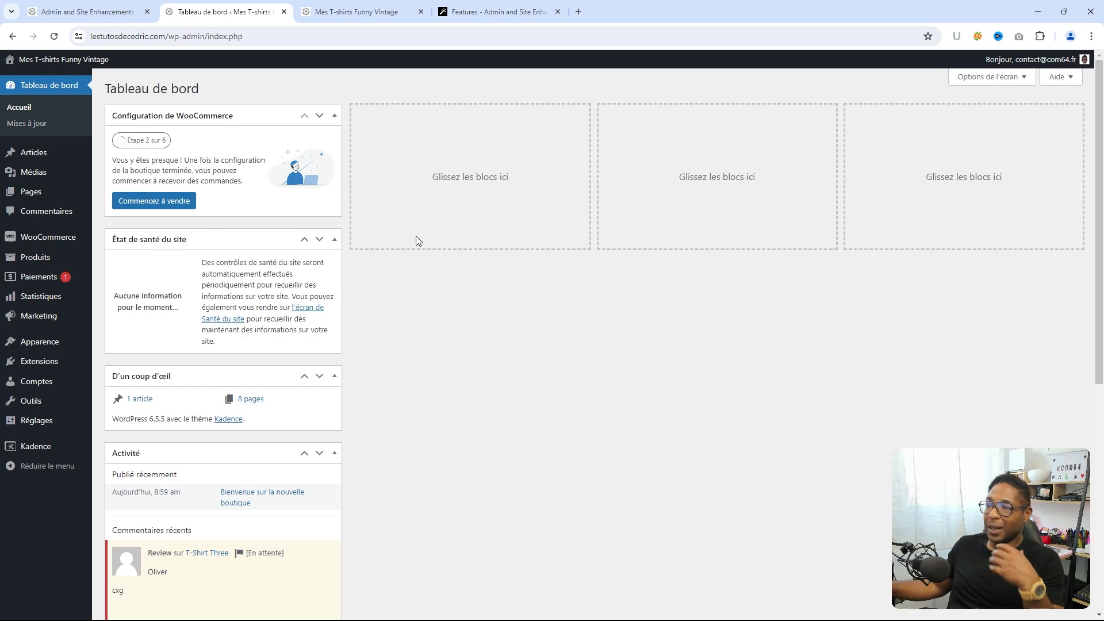
left_click(115, 17)
- Enable Wider Admin Menu, set its width to 220px, and save the change
scroll(535, 361, "down", 2)
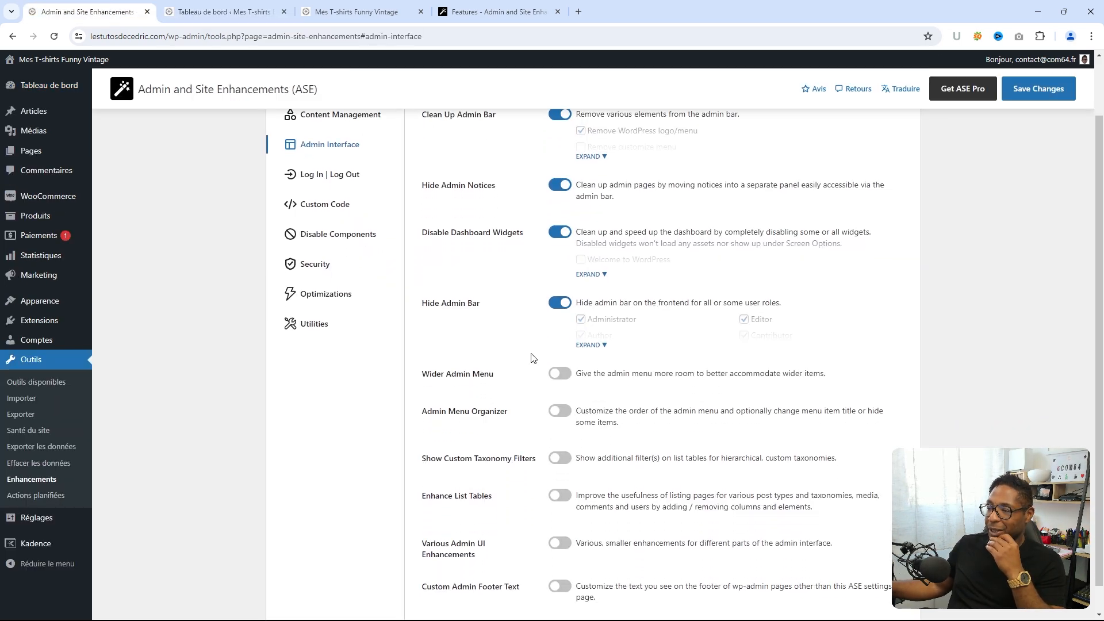
left_click(555, 346)
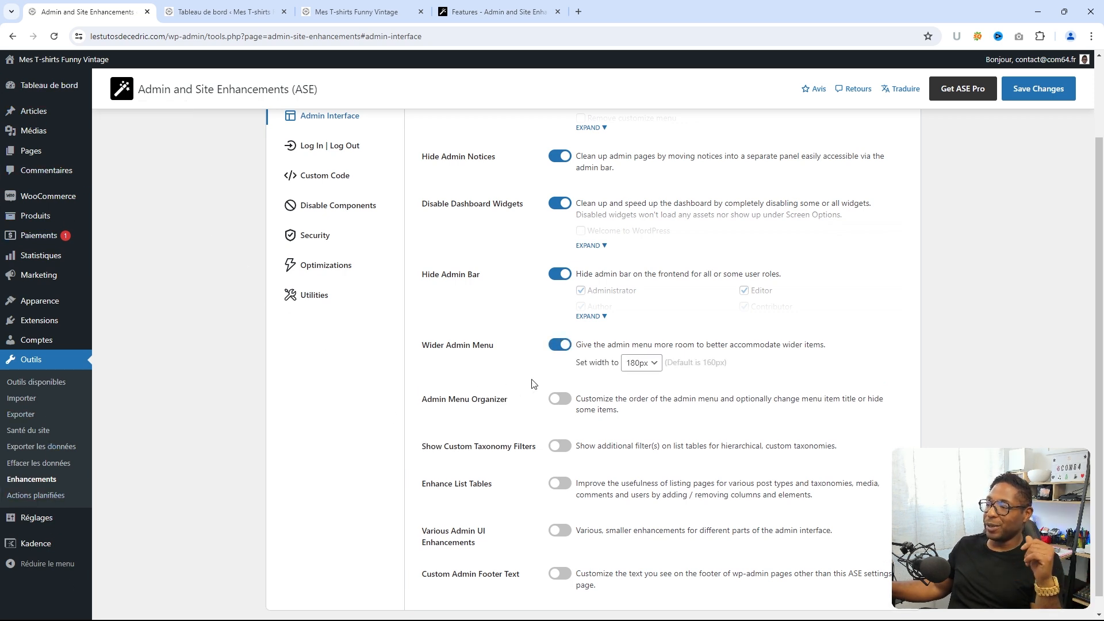
left_click(651, 364)
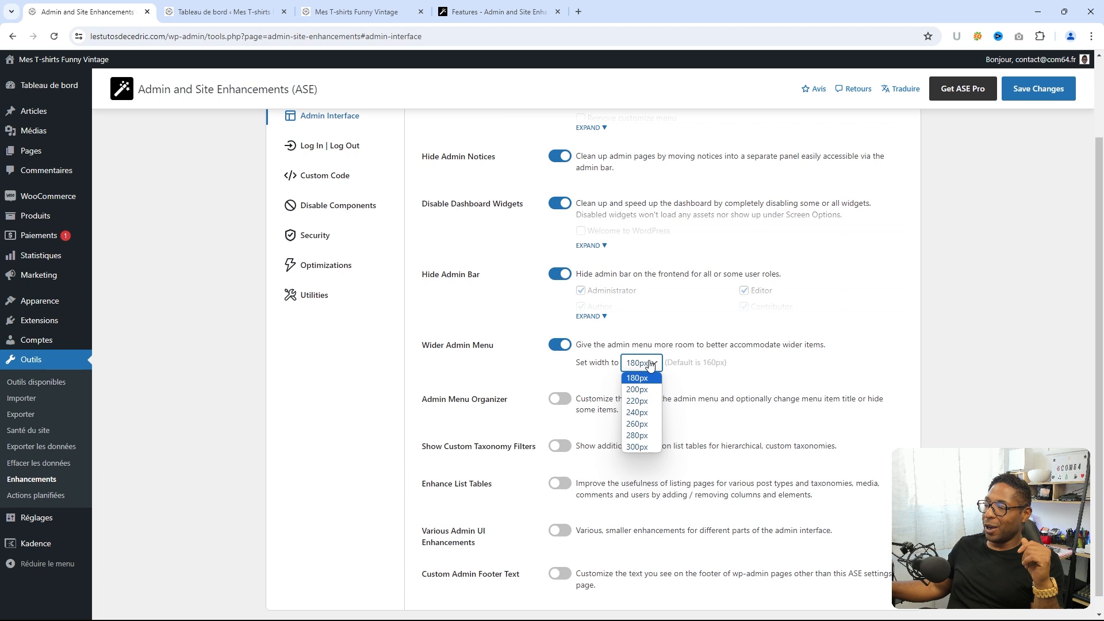
left_click(643, 390)
left_click(650, 369)
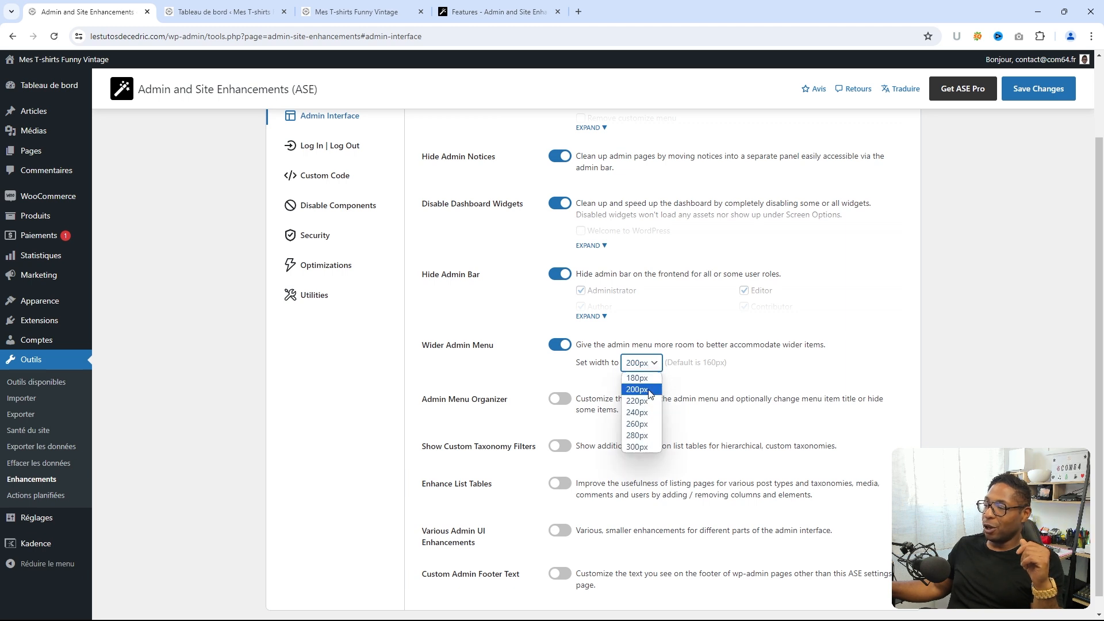
left_click(641, 403)
left_click(1027, 92)
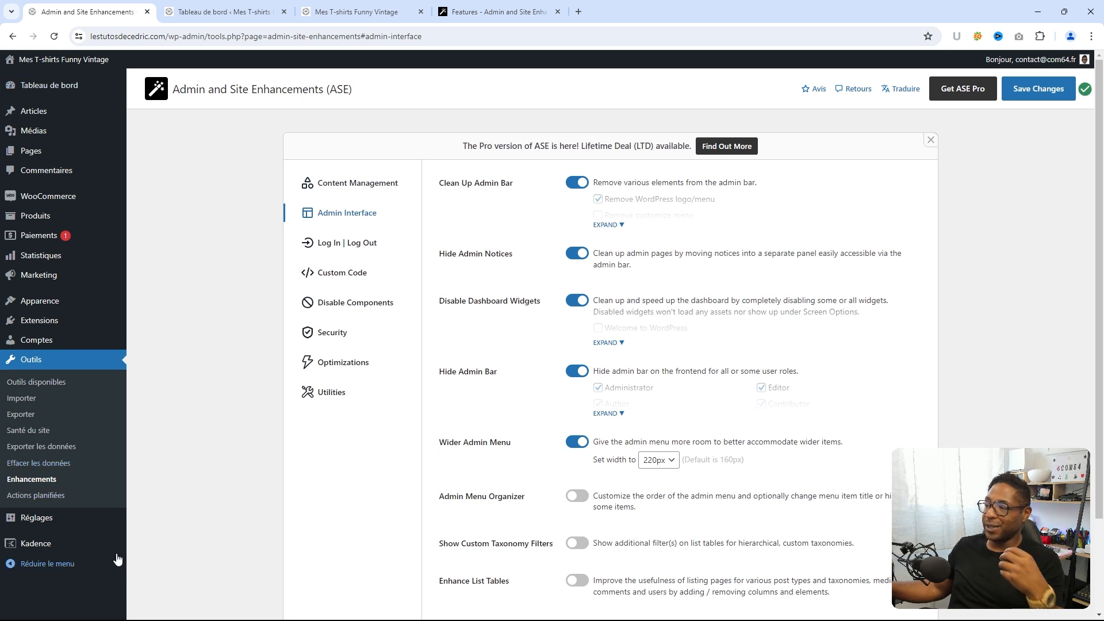
scroll(555, 386, "down", 2)
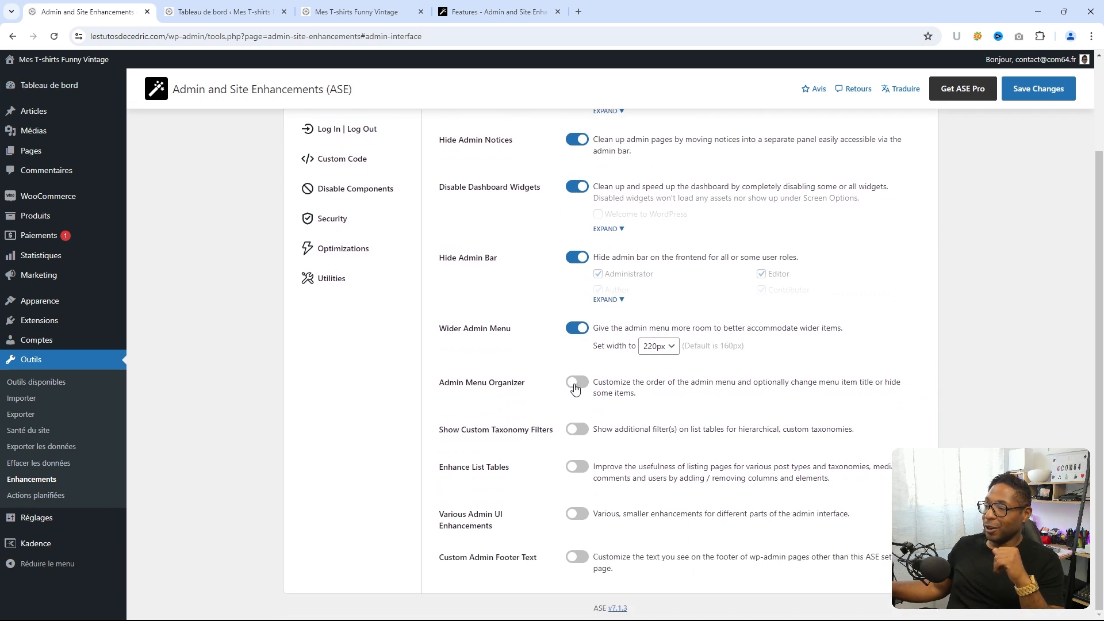
- Enable Admin Menu Organizer, drag Kadence up under Tableau de bord, and save the order
left_click(575, 385)
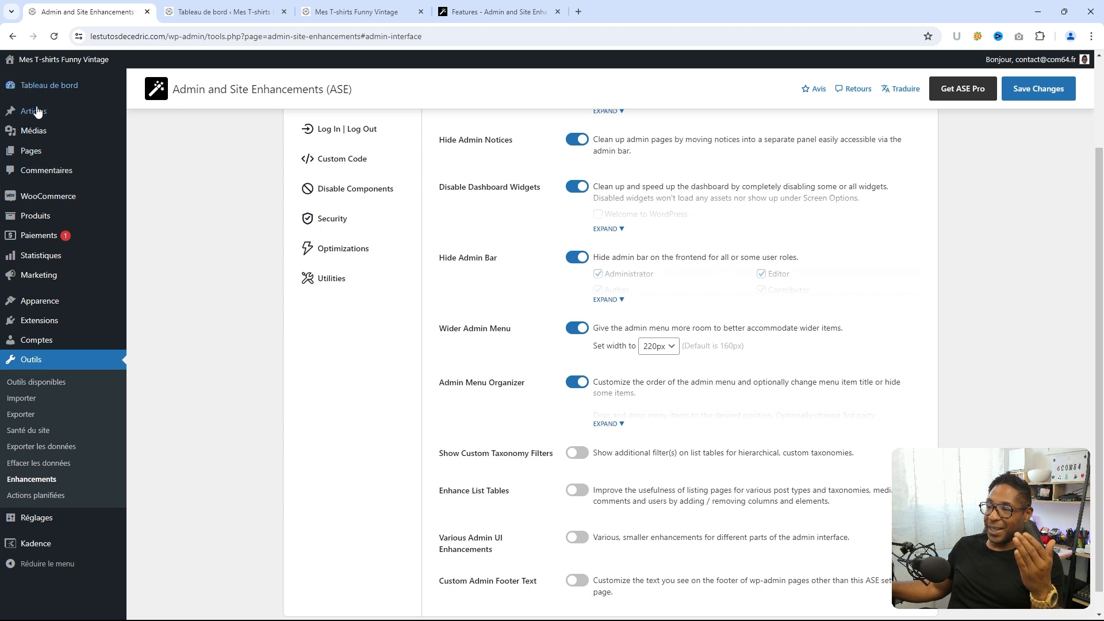
left_click(620, 427)
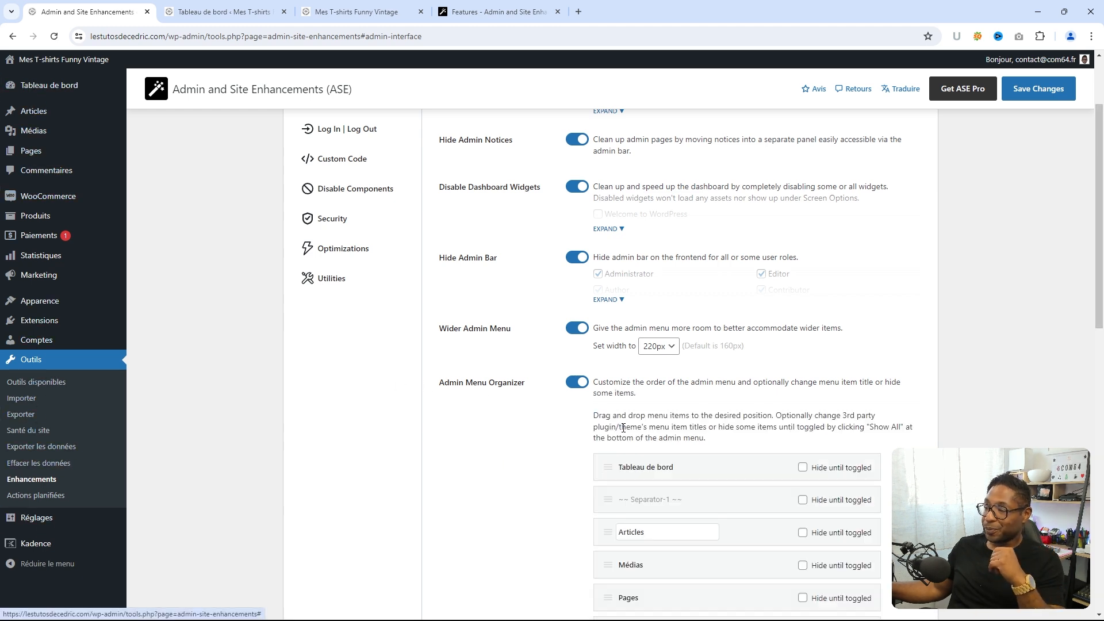
scroll(651, 428, "down", 3)
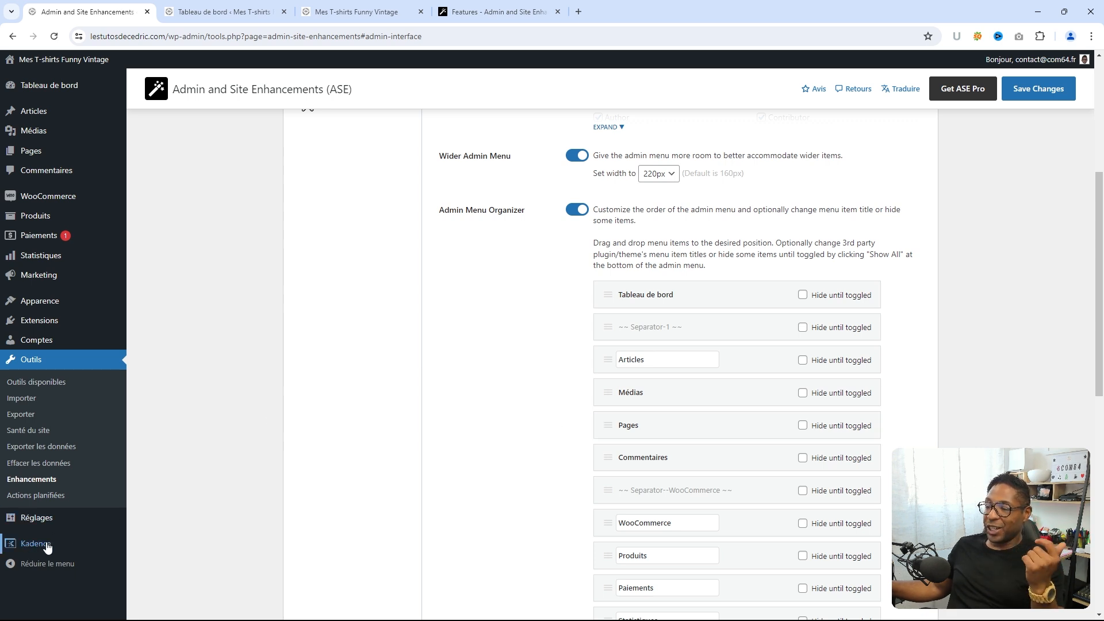
scroll(604, 517, "down", 3)
scroll(163, 454, "down", 2)
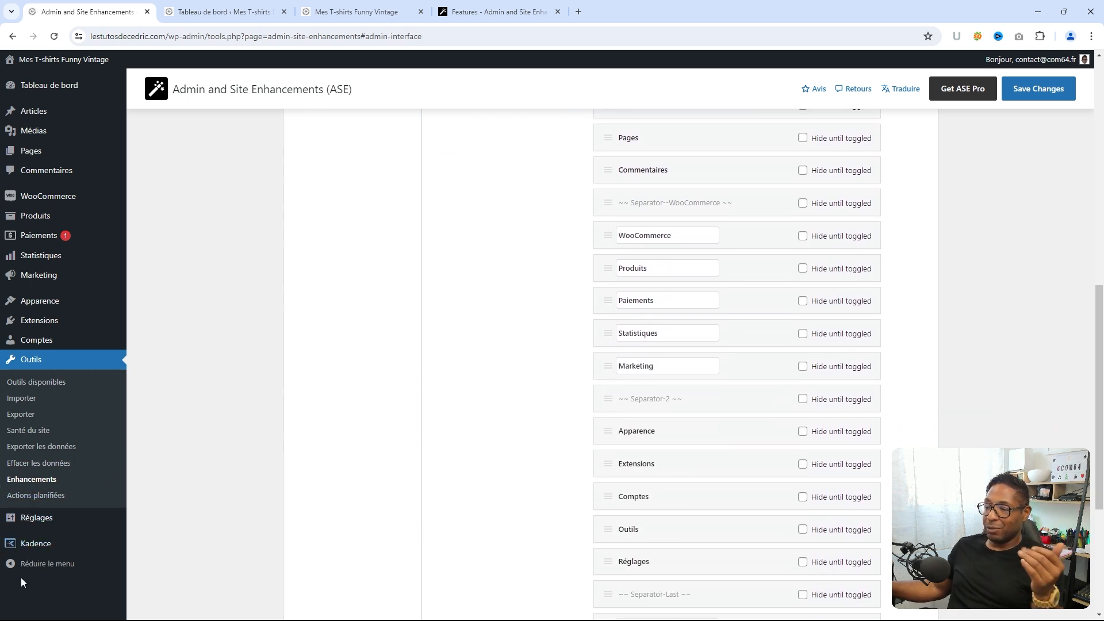
scroll(599, 469, "down", 4)
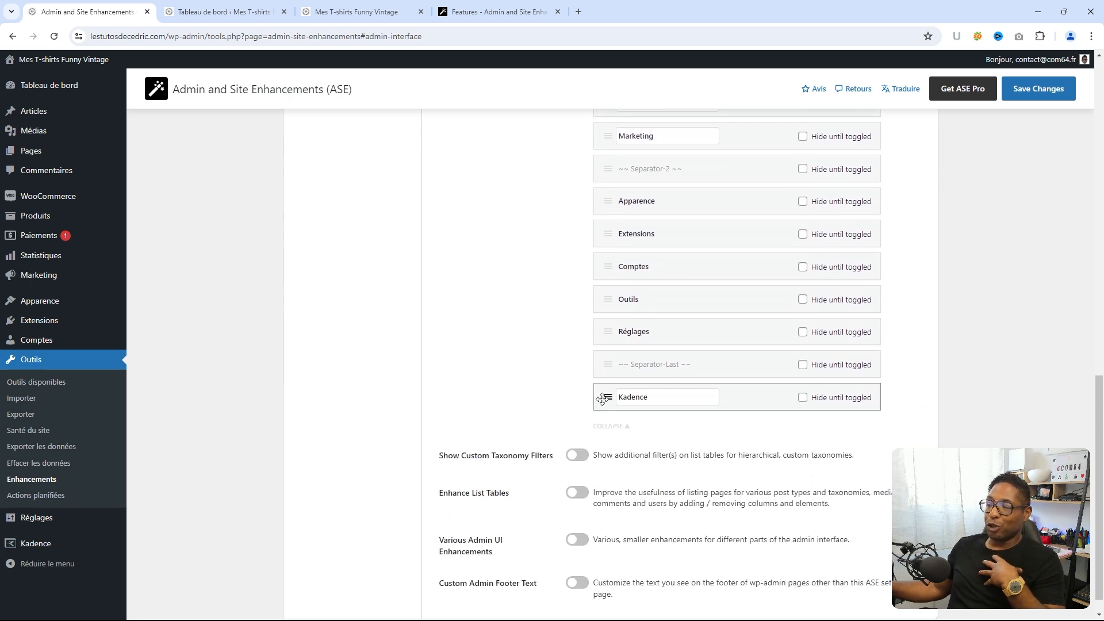
left_click_drag(603, 399, 603, 214)
scroll(587, 313, "up", 7)
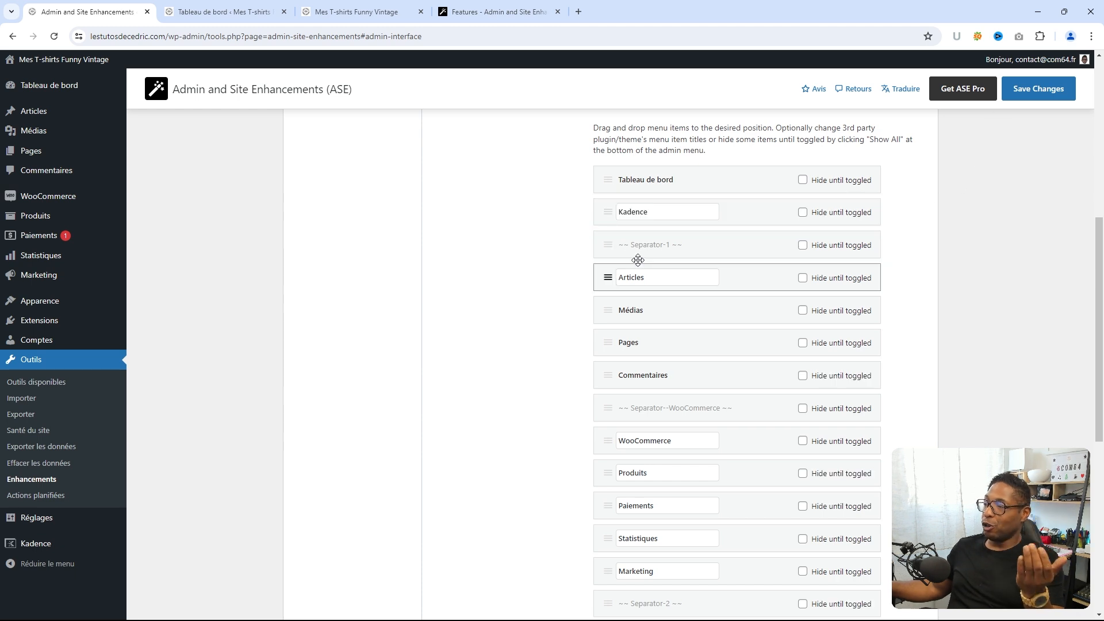
left_click(1034, 91)
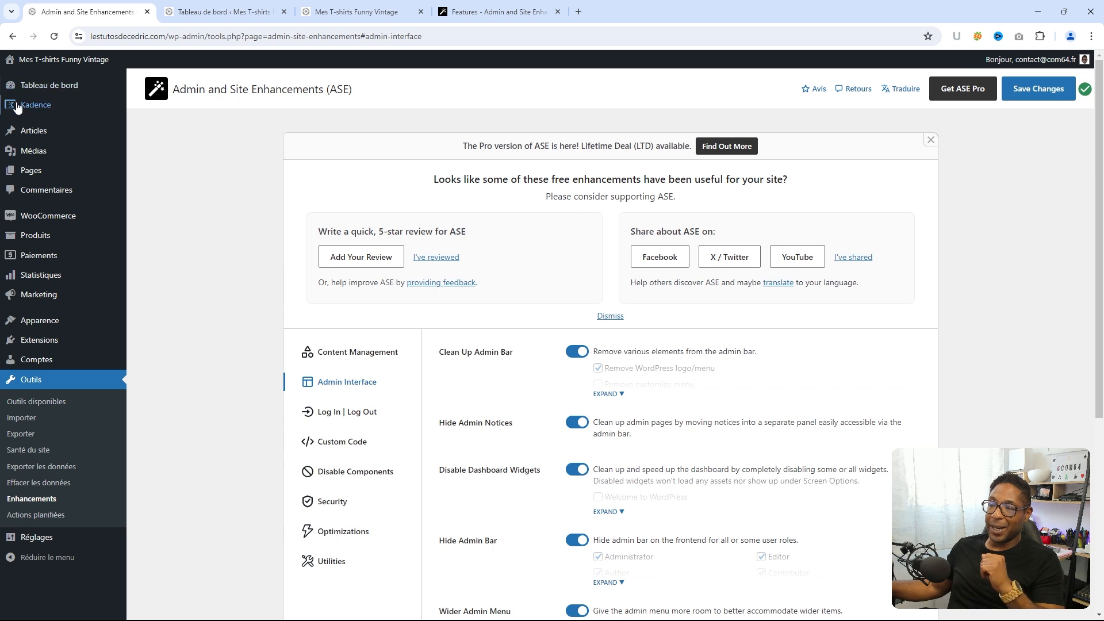
- Check the dashboard tab, then reload the ASE Enhancements settings page
mouse_move(32, 132)
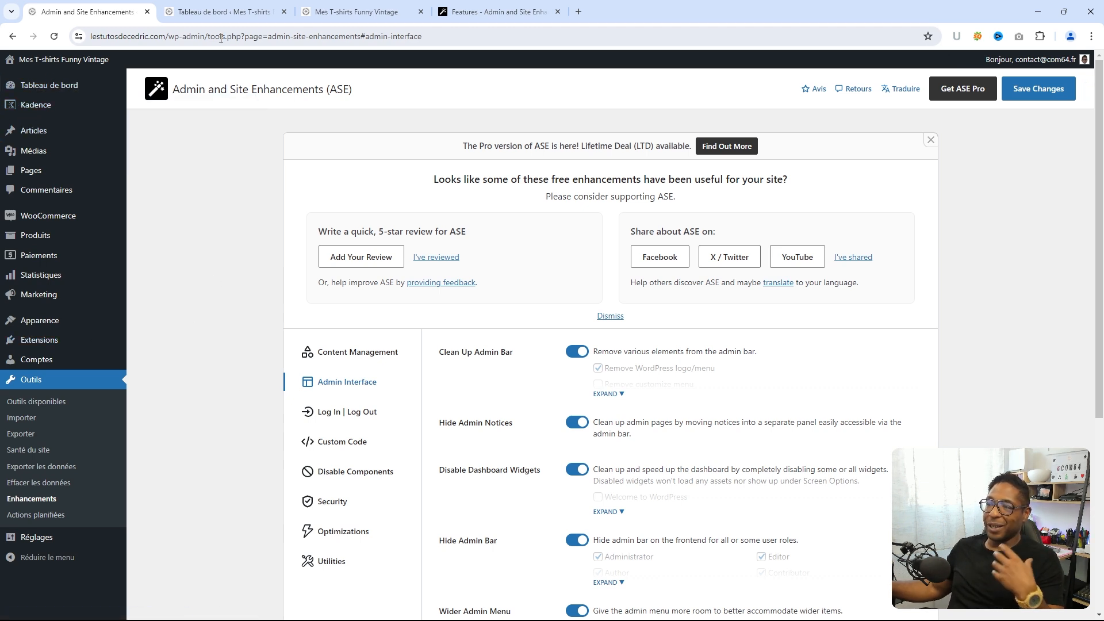
left_click(221, 13)
left_click(84, 12)
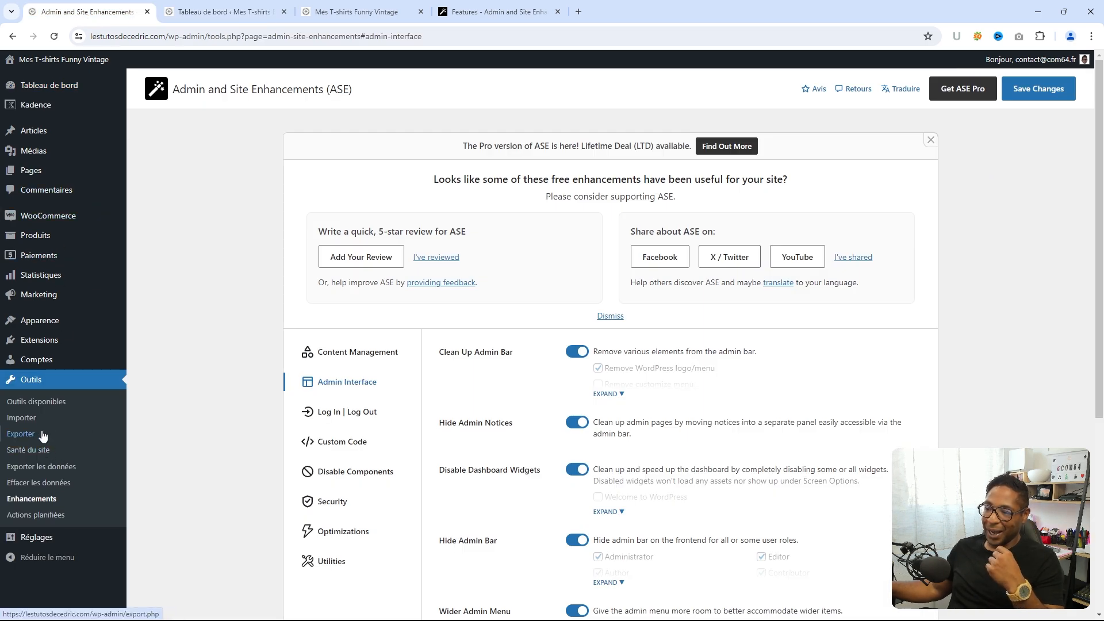
left_click(30, 506)
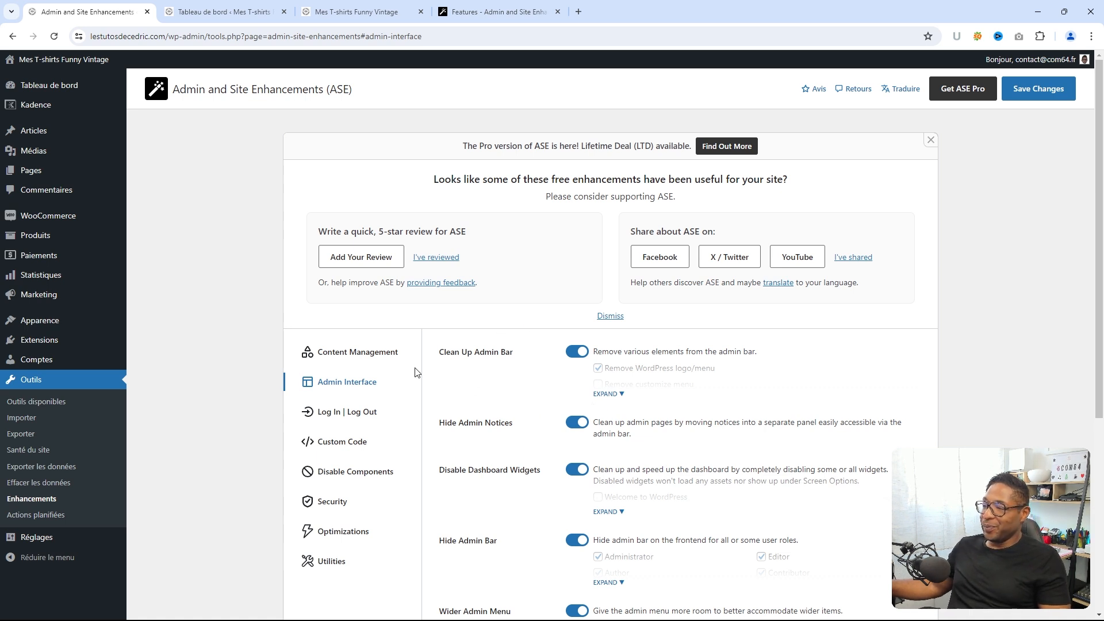
- Close the 'Pro version of ASE' banner and dismiss the review request box
left_click(930, 141)
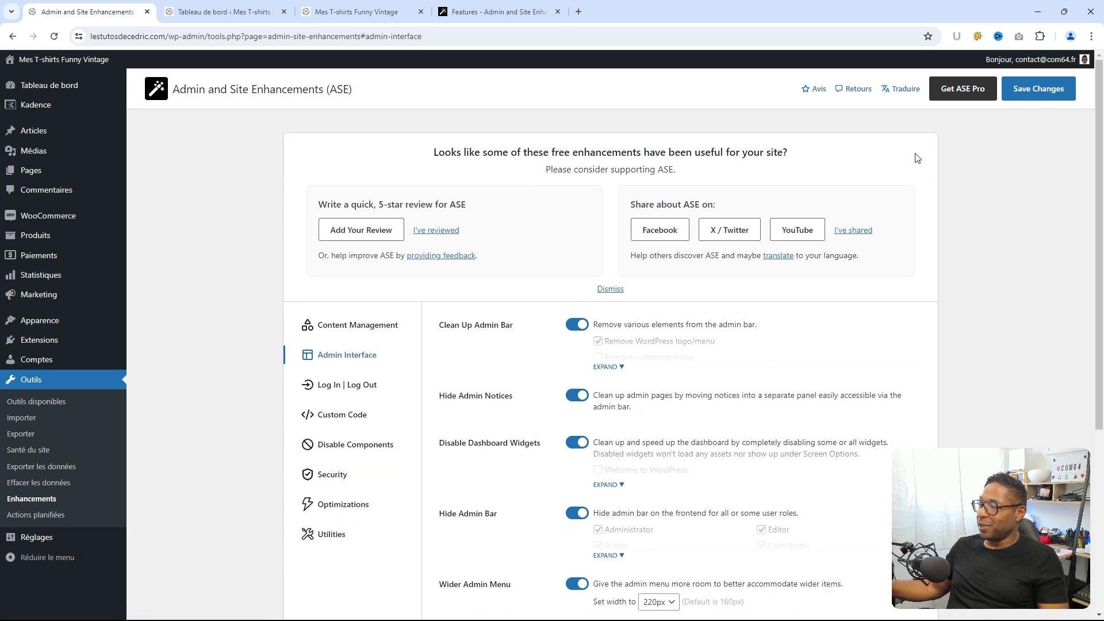
scroll(448, 289, "down", 1)
left_click(611, 232)
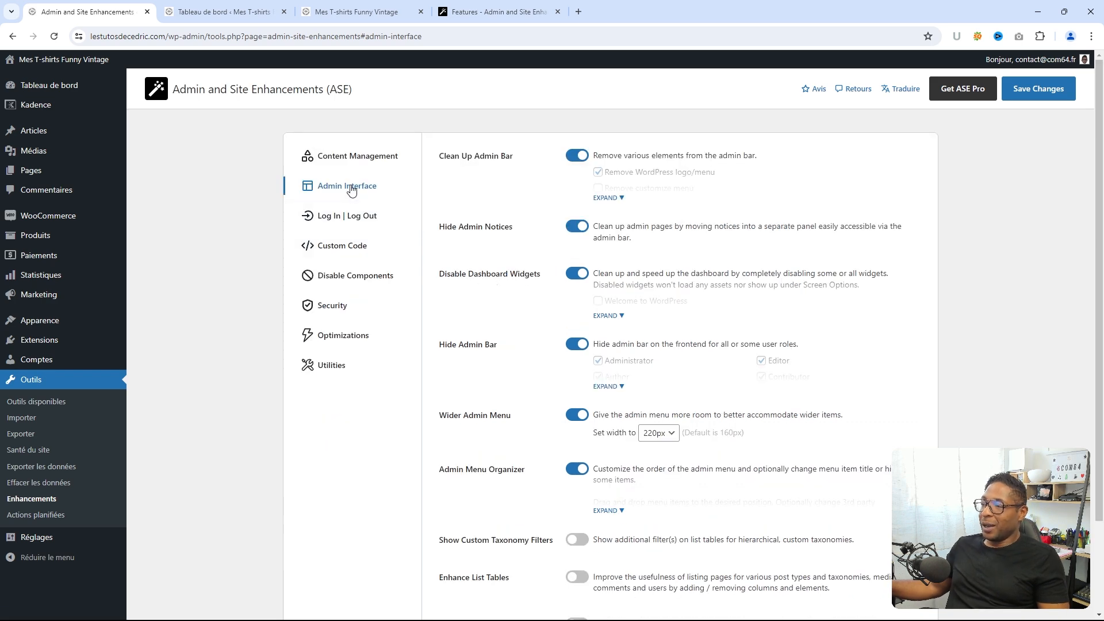
scroll(501, 242, "down", 2)
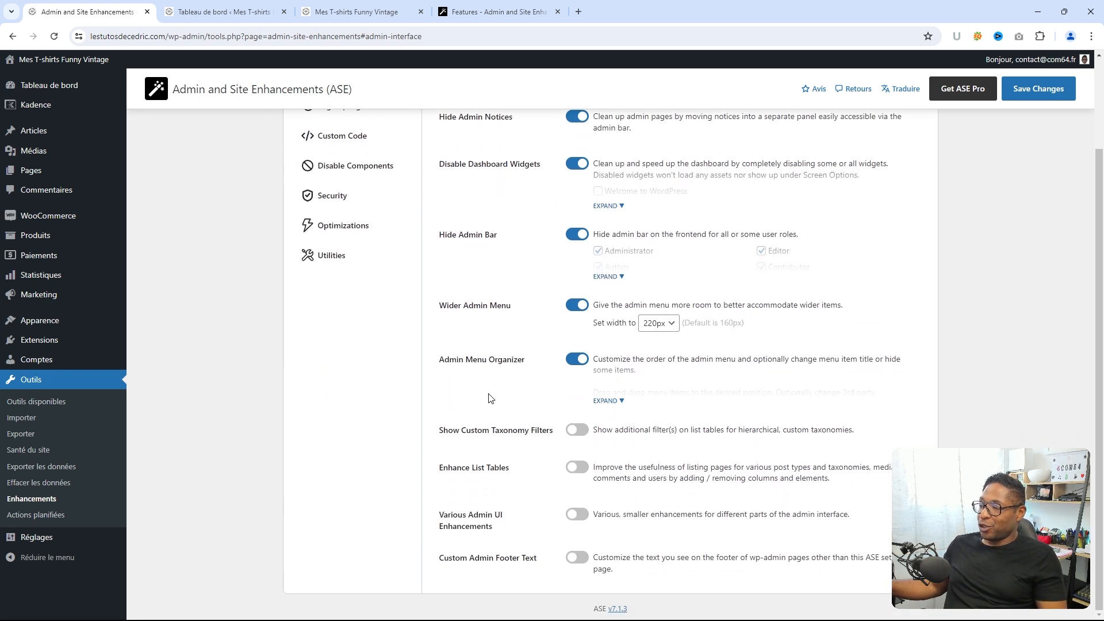
left_click(577, 432)
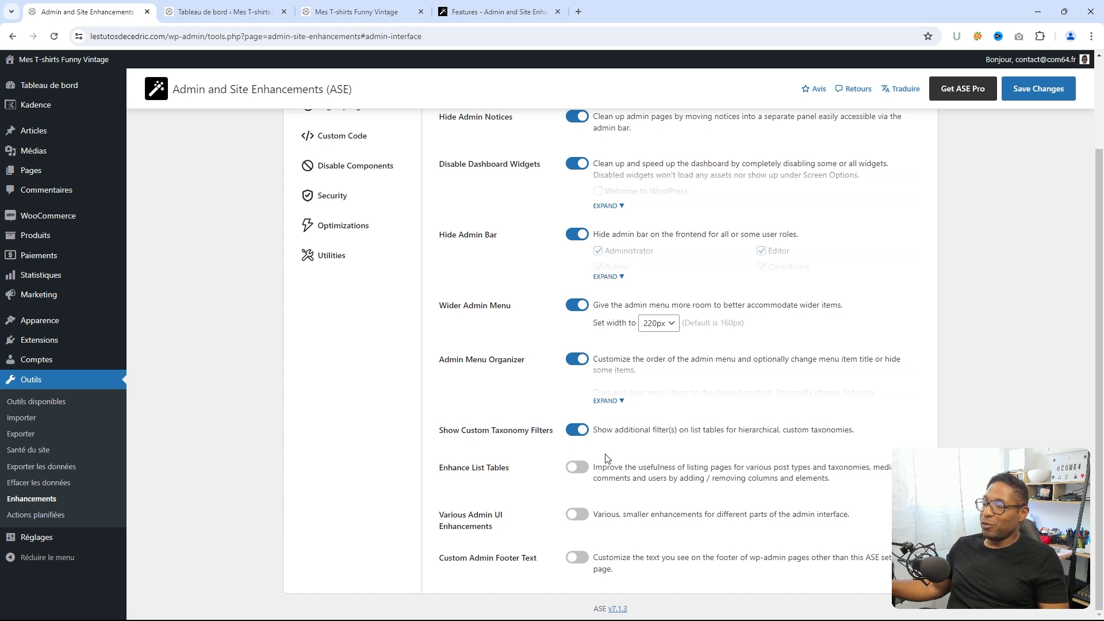
scroll(572, 505, "up", 1)
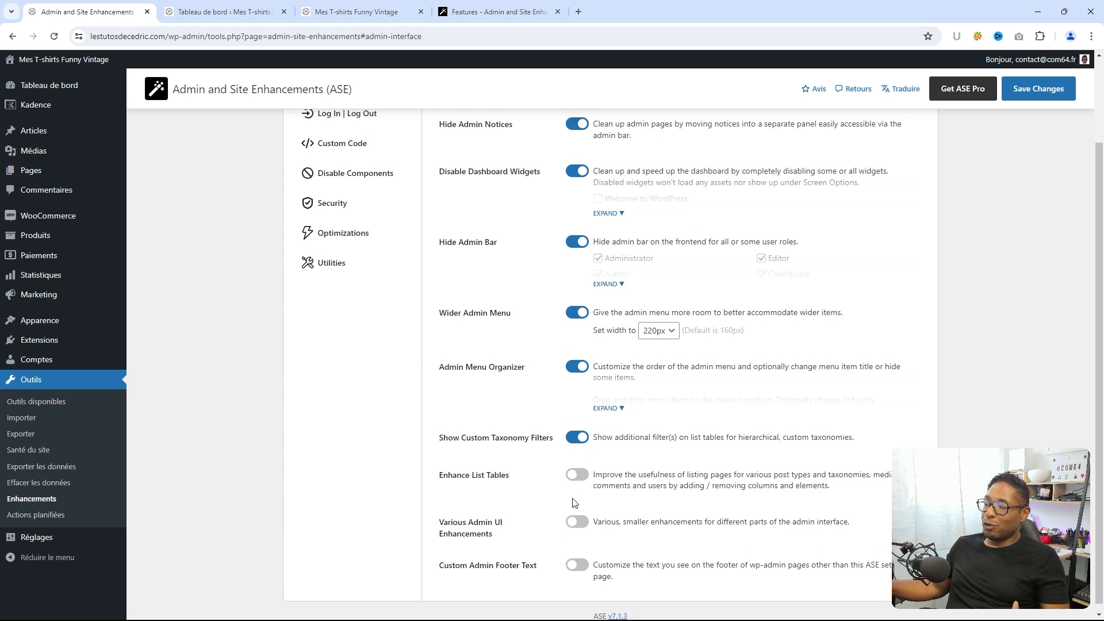
scroll(575, 506, "down", 1)
left_click(584, 431)
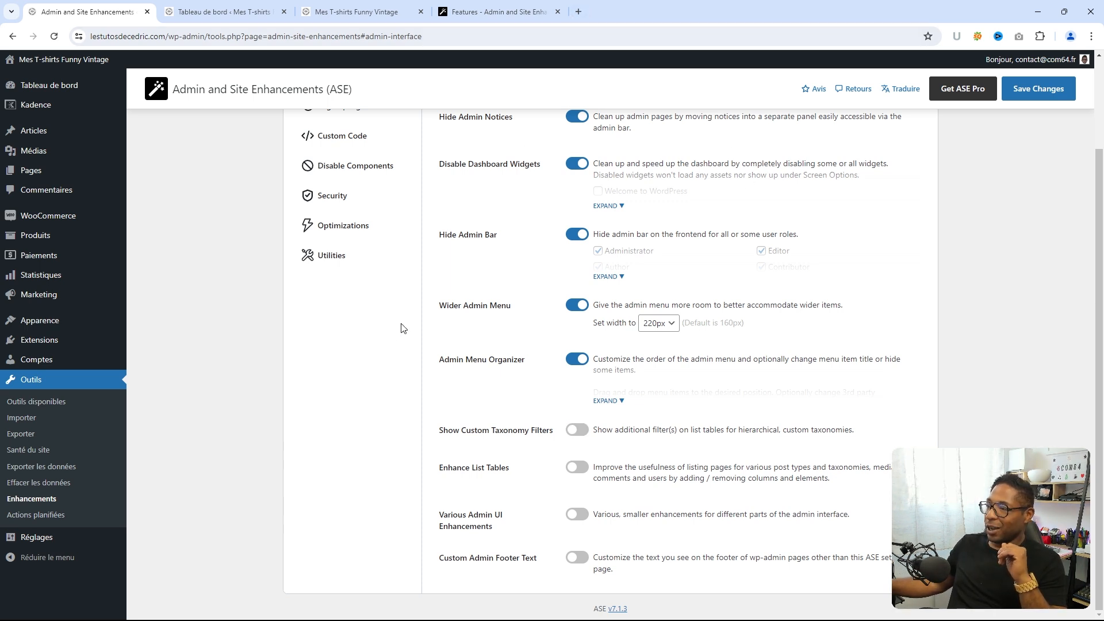
scroll(399, 299, "up", 2)
left_click(345, 221)
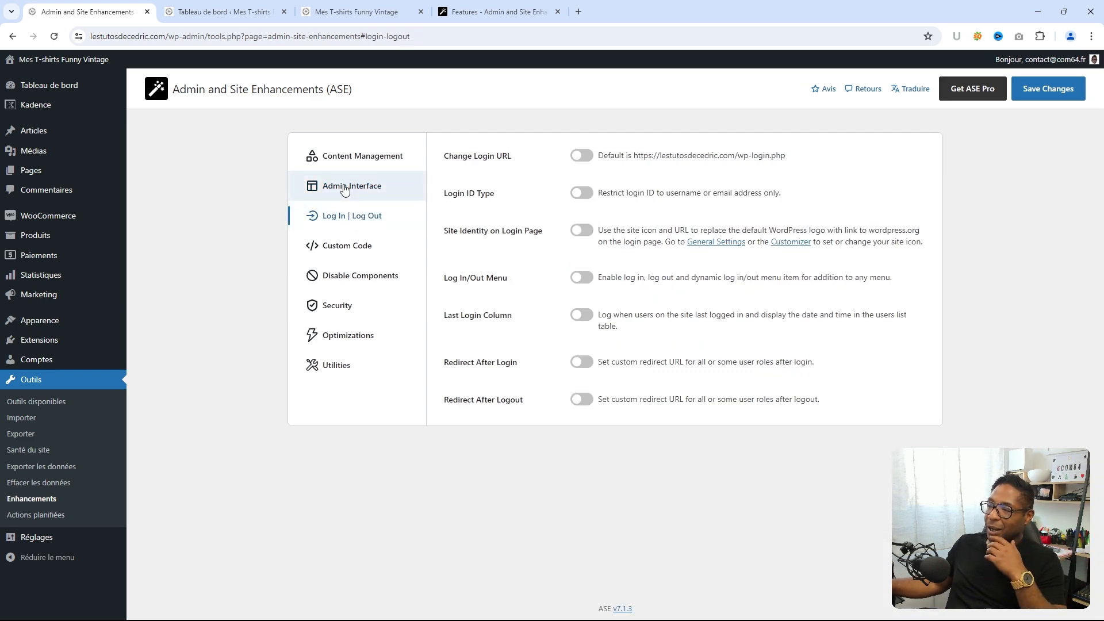
left_click(347, 190)
scroll(509, 327, "down", 2)
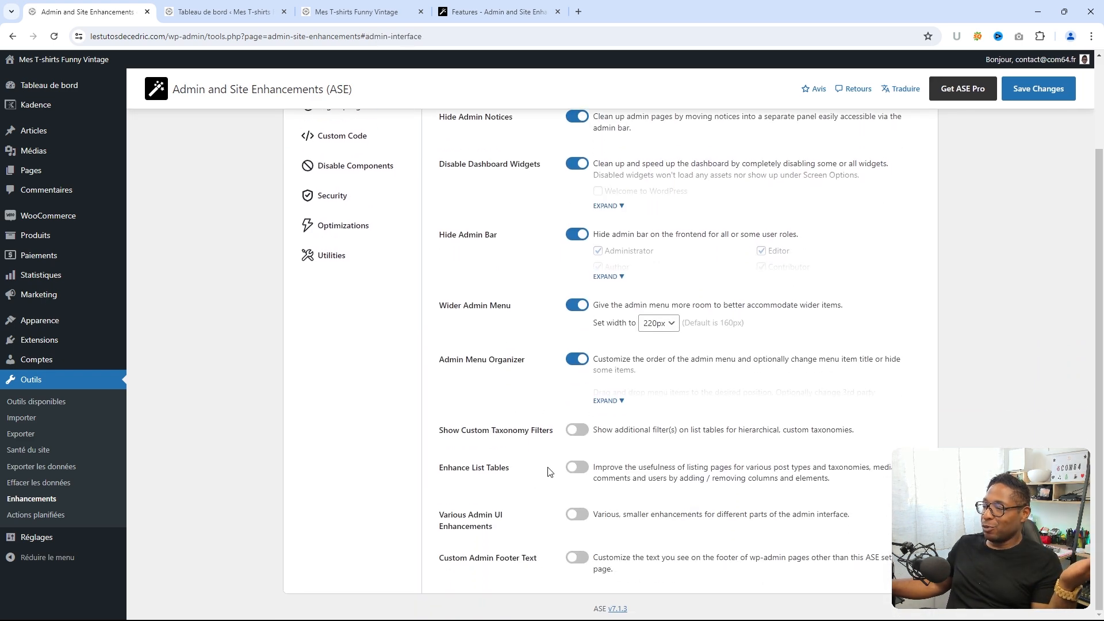
- Turn on Show Custom Taxonomy Filters and Enhance List Tables, then check the Pages list
left_click(571, 435)
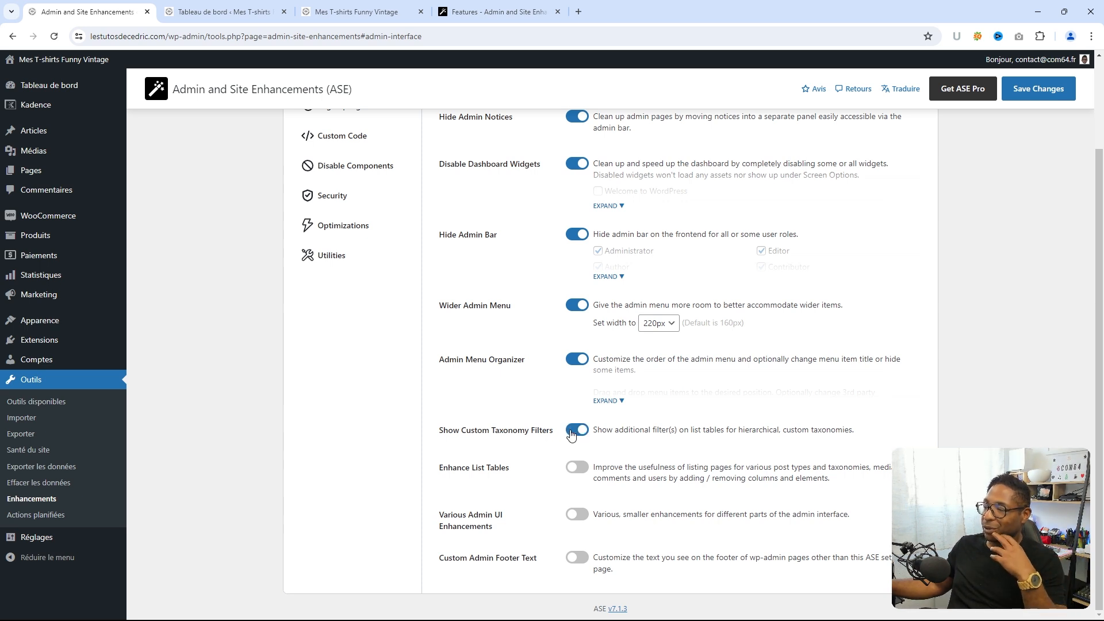
left_click(569, 472)
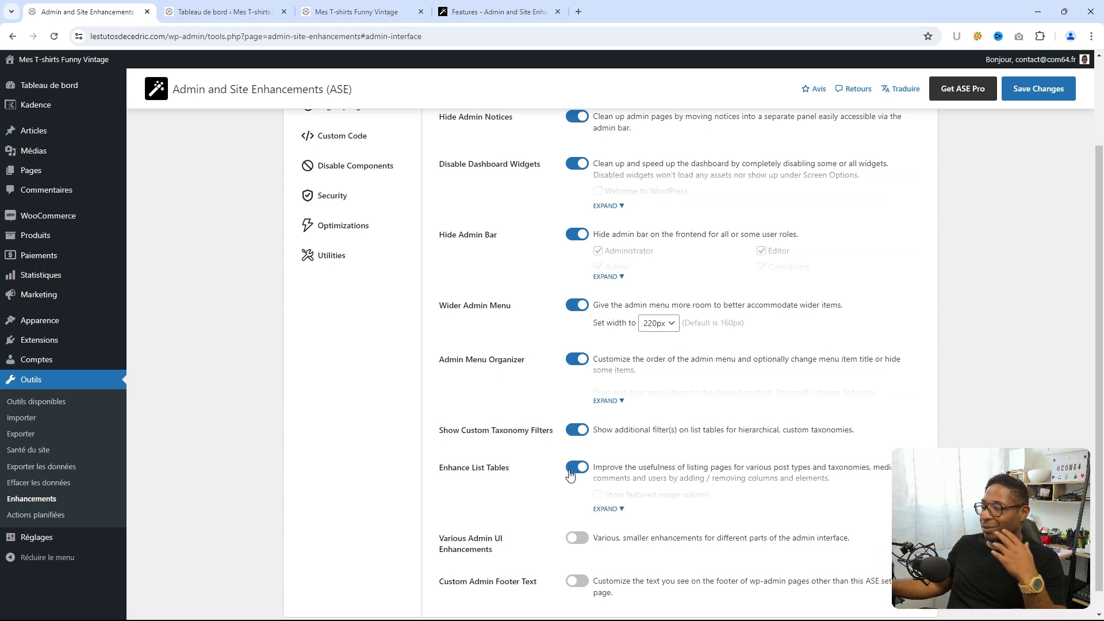
left_click(610, 509)
scroll(525, 437, "down", 2)
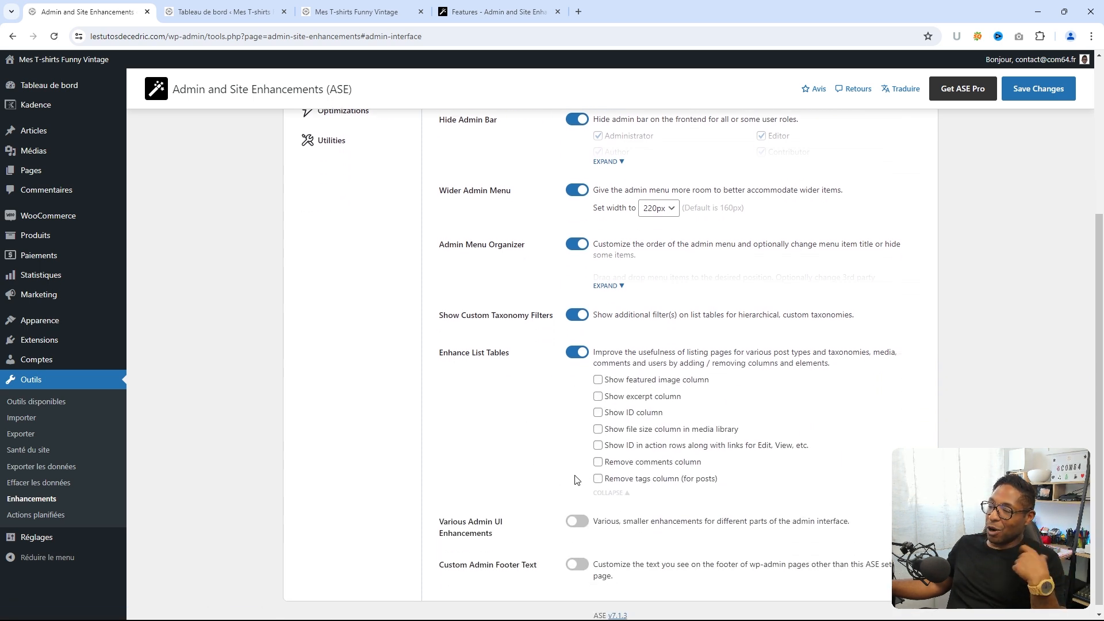
left_click(225, 11)
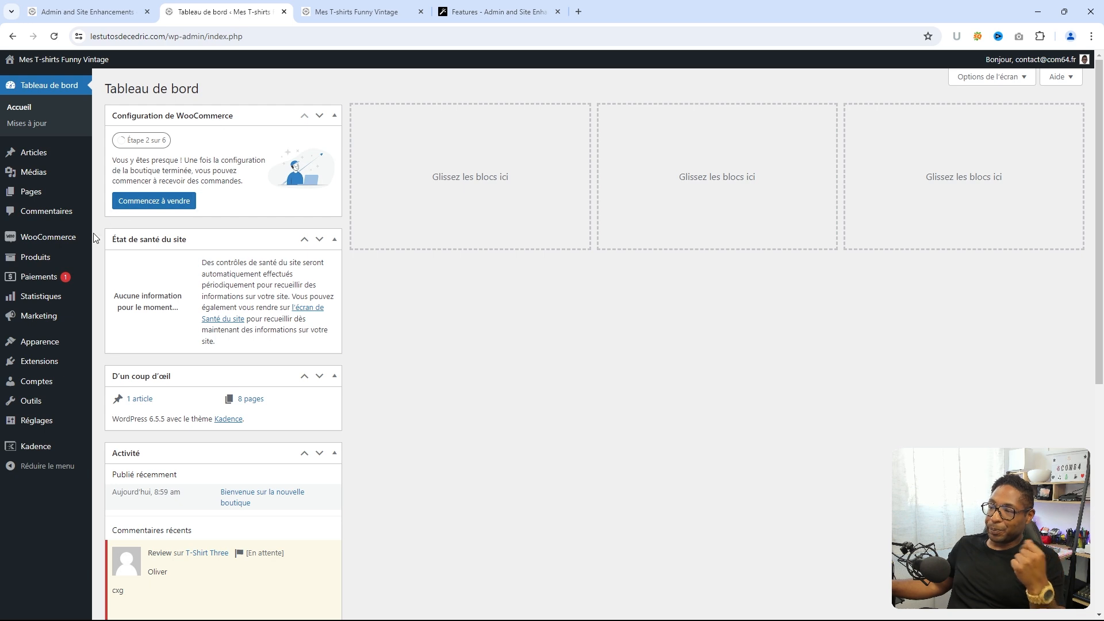
left_click(31, 197)
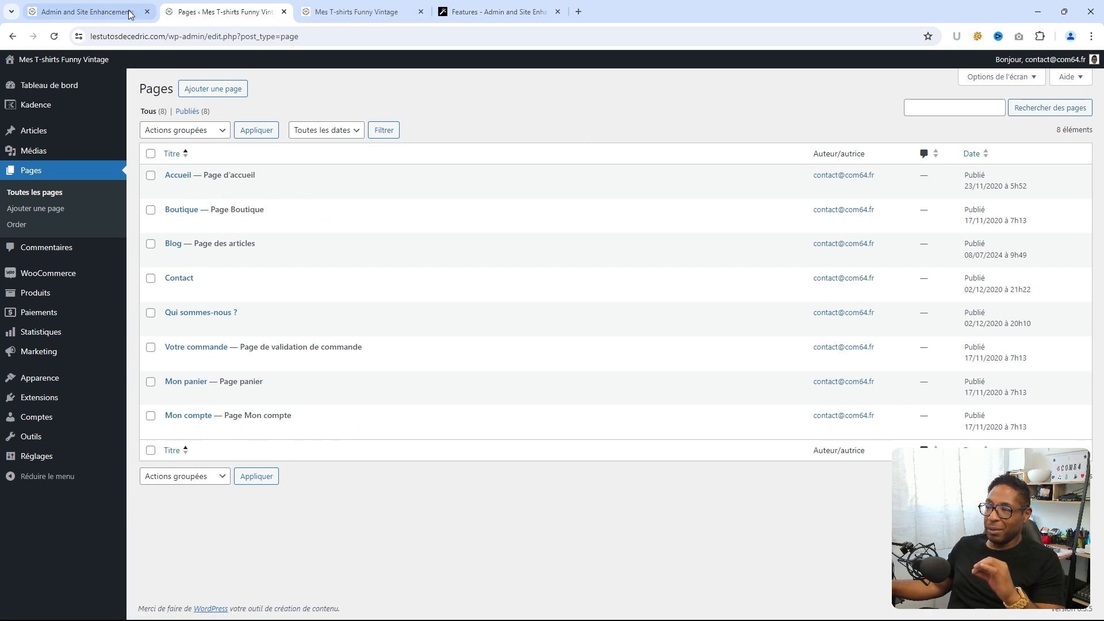
left_click(106, 14)
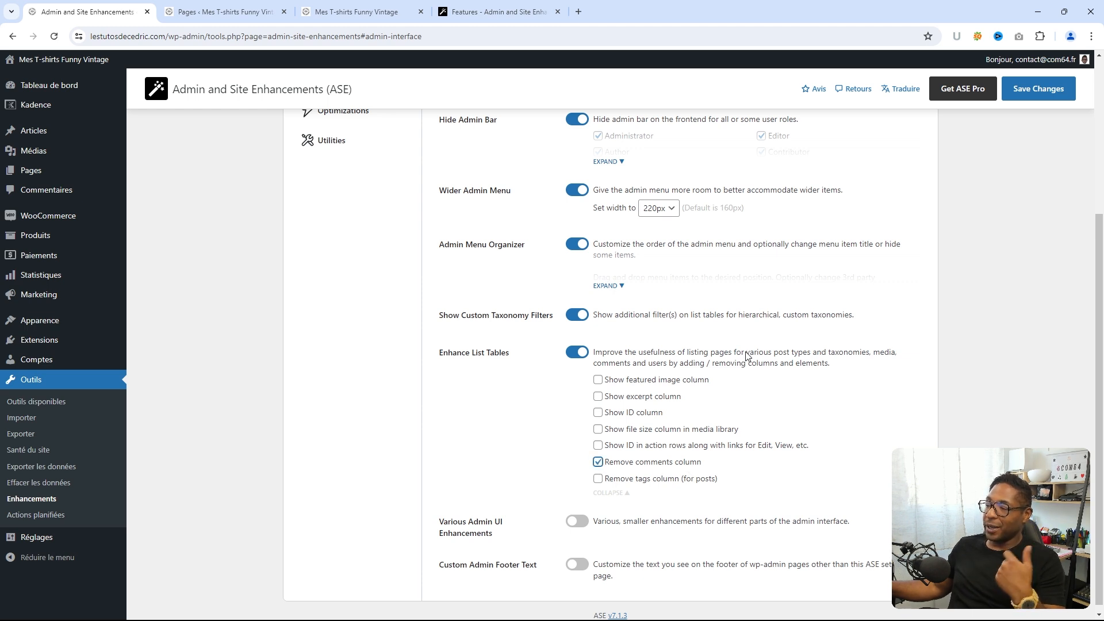
- Save with Remove comments column ticked and reload Pages to confirm the column is gone
left_click(1015, 88)
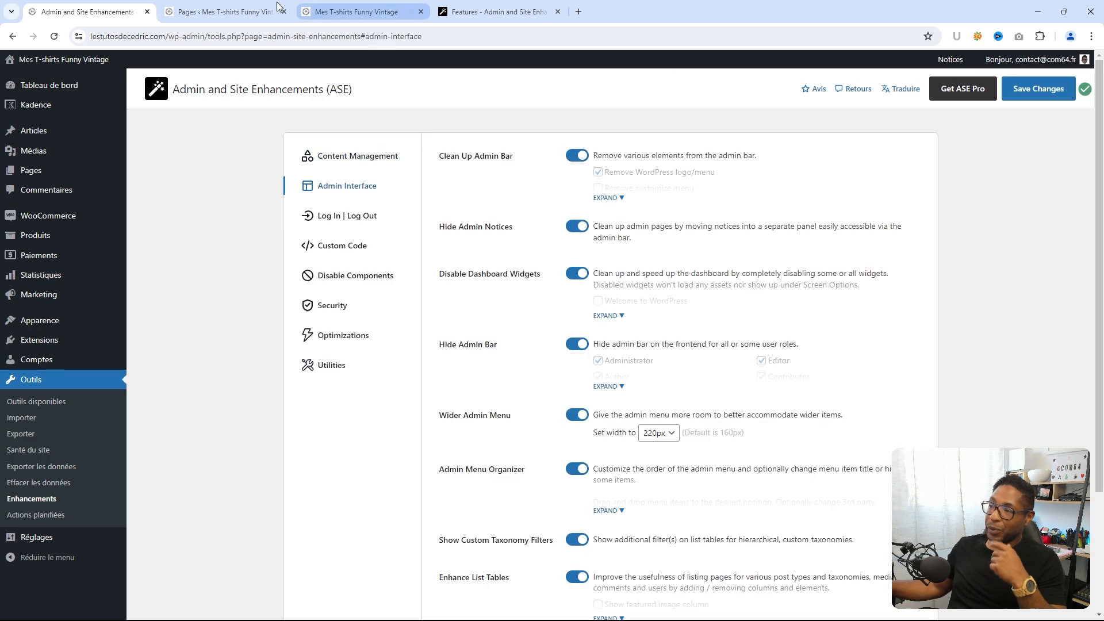
left_click(225, 12)
left_click(53, 37)
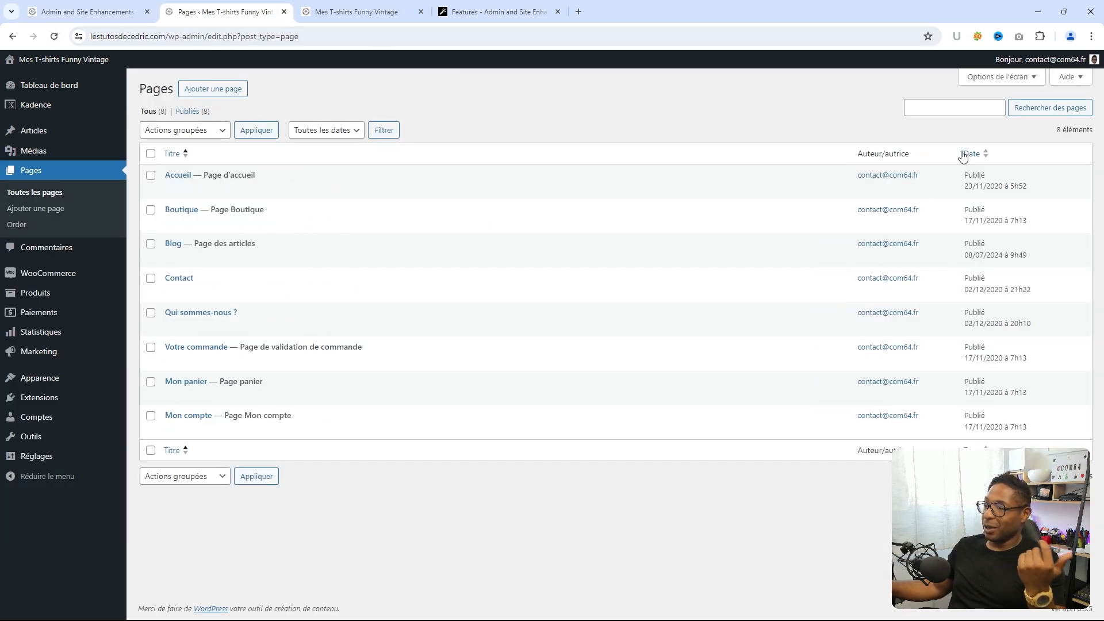
left_click(98, 12)
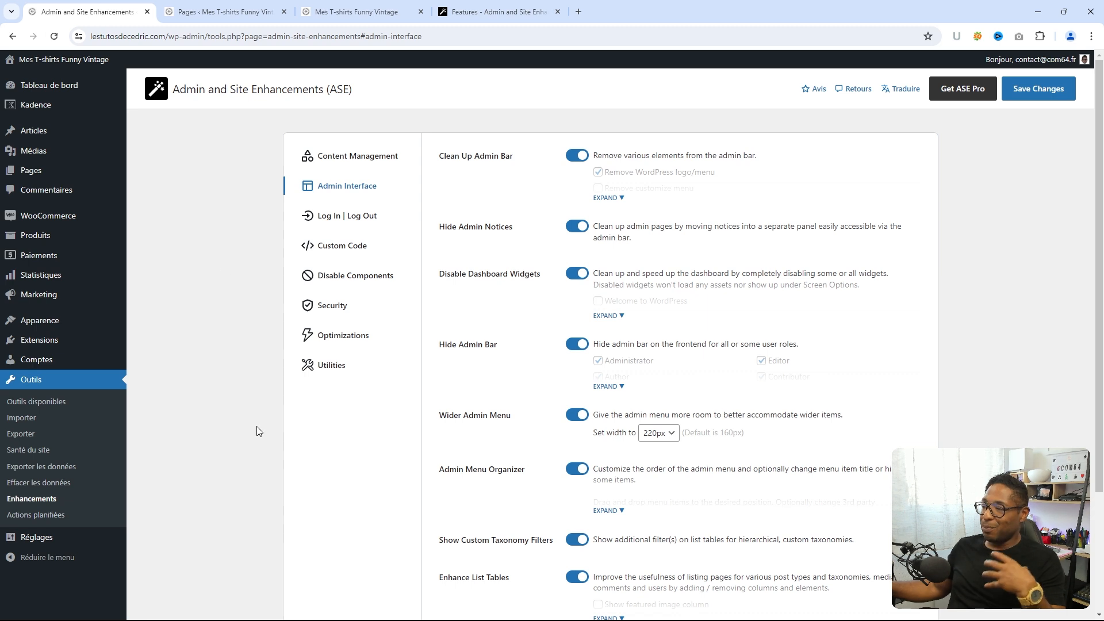
- Turn on Custom Admin Footer Text and enter 'Site réalisé par COM 64' as the footer
scroll(320, 407, "down", 3)
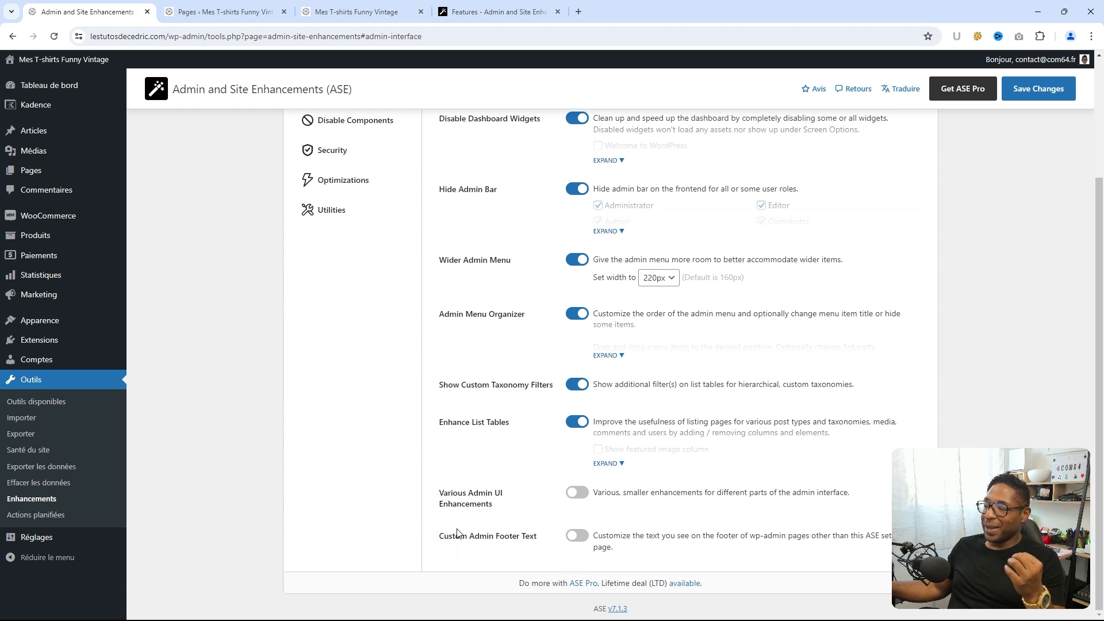
left_click(579, 539)
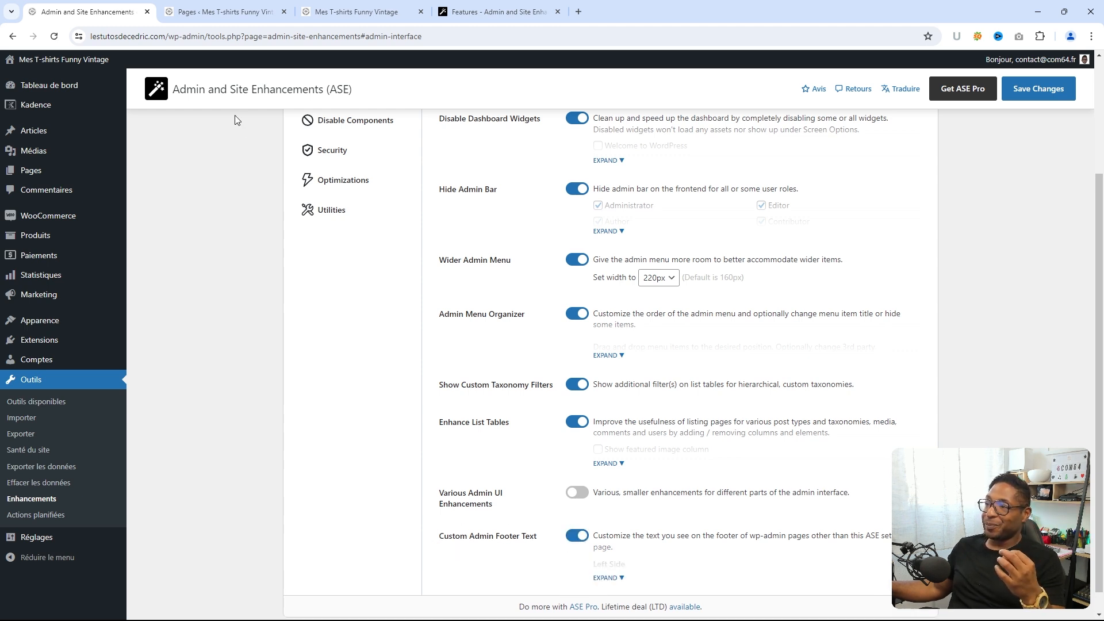
left_click(201, 12)
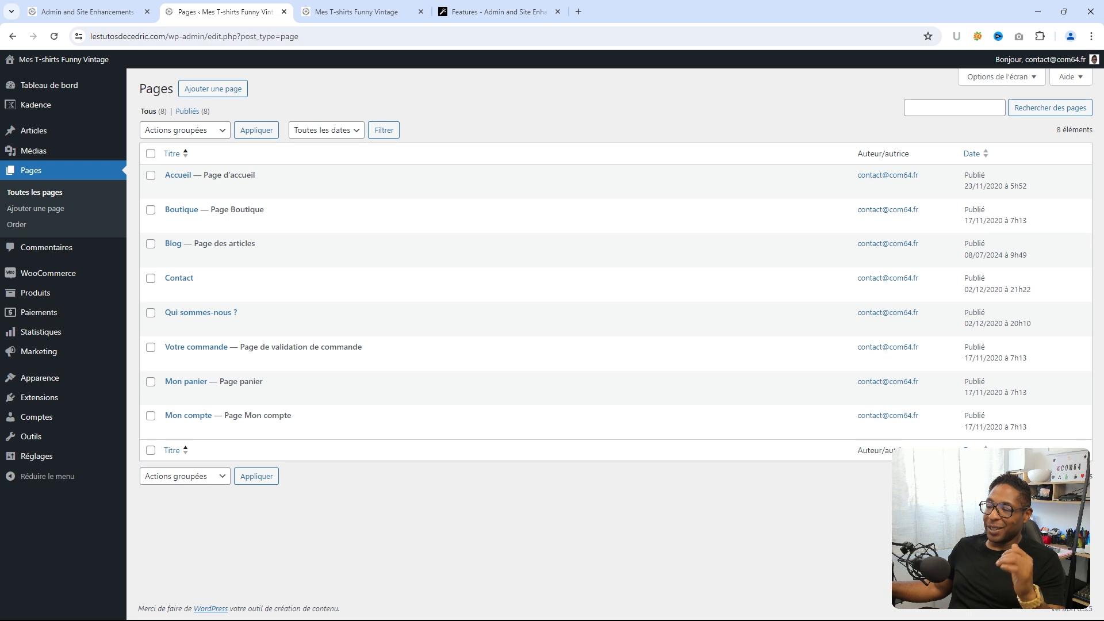
left_click(87, 13)
scroll(549, 496, "down", 1)
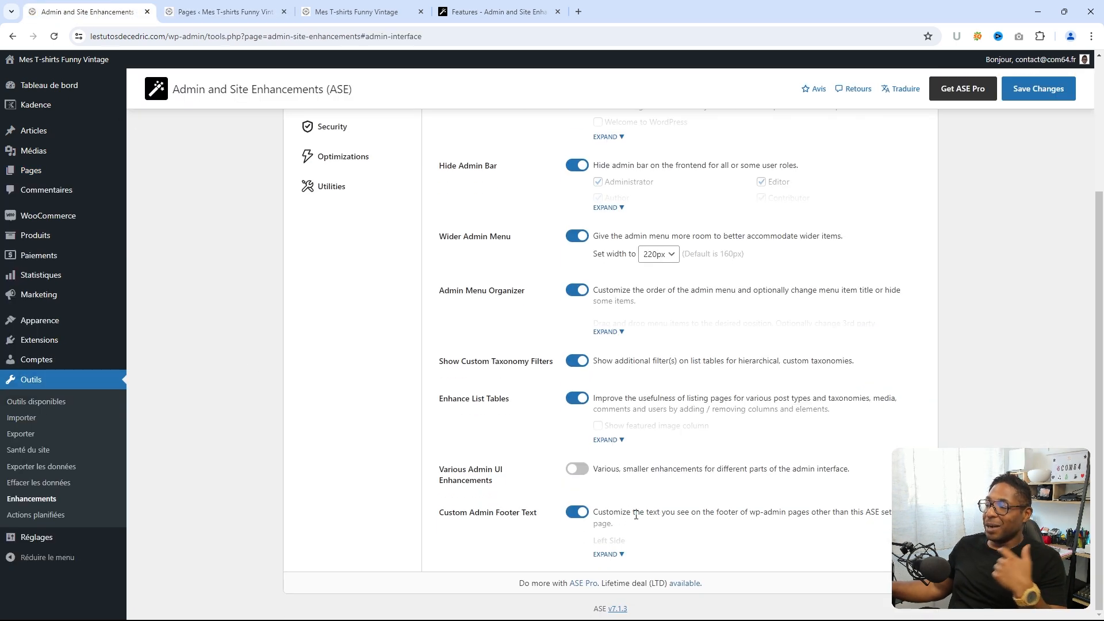
left_click(618, 556)
scroll(650, 478, "down", 2)
scroll(651, 478, "down", 1)
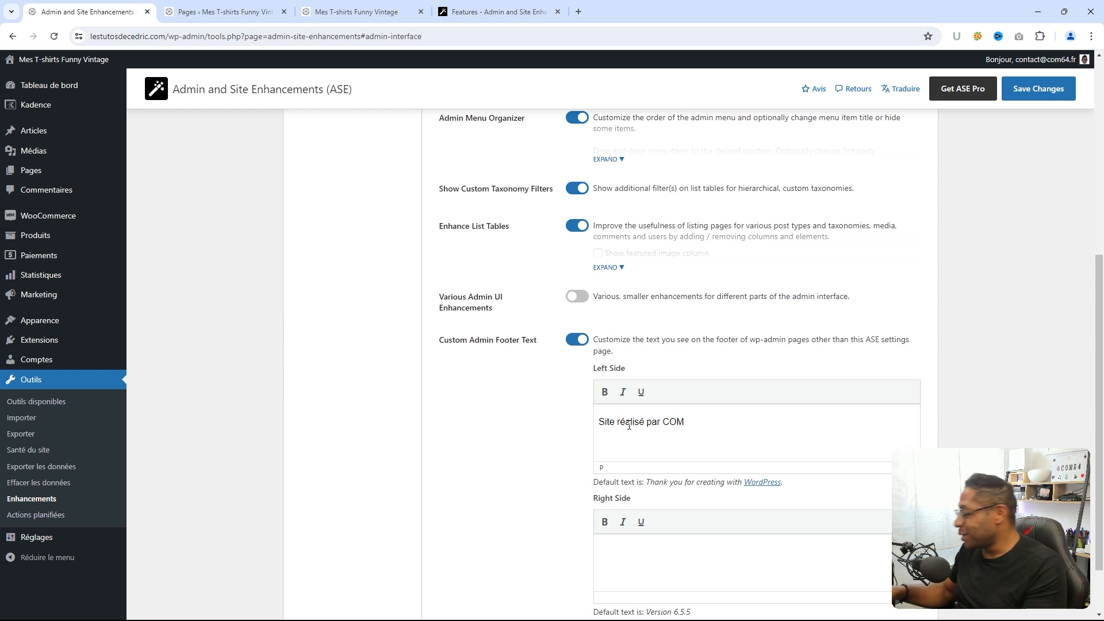
type("64")
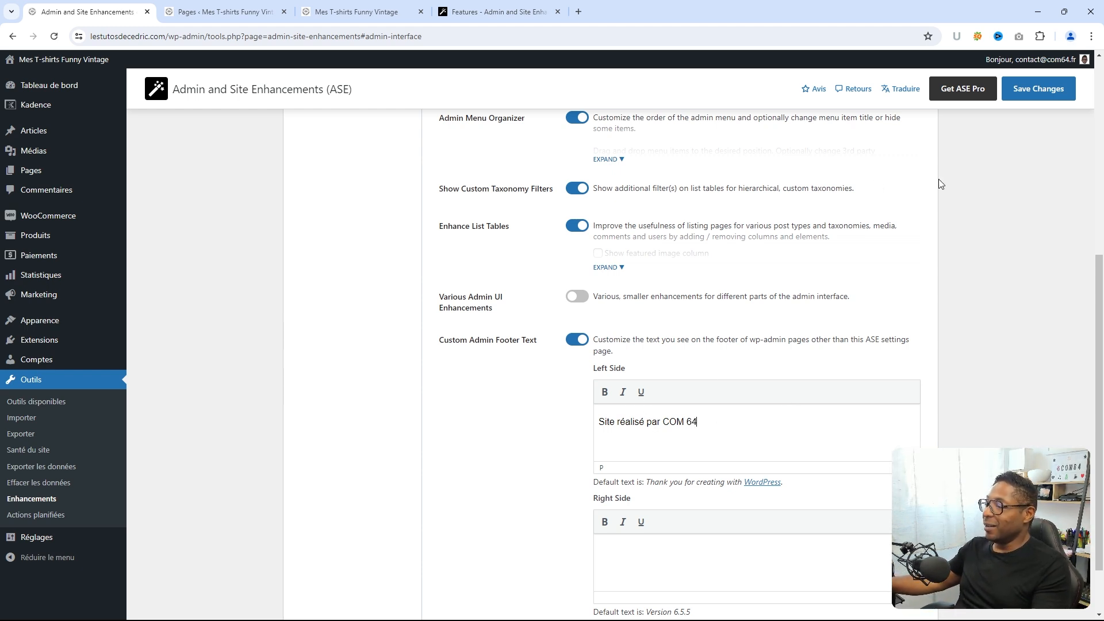
- Save the footer setting and reload the Pages list to confirm the new footer text
left_click(1039, 92)
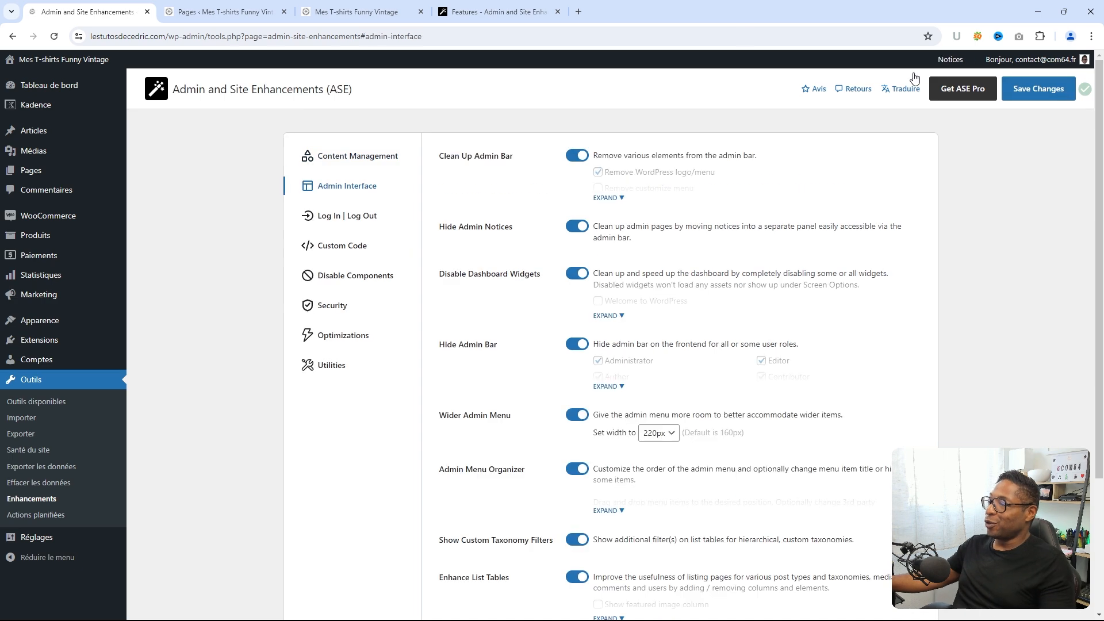
left_click(248, 9)
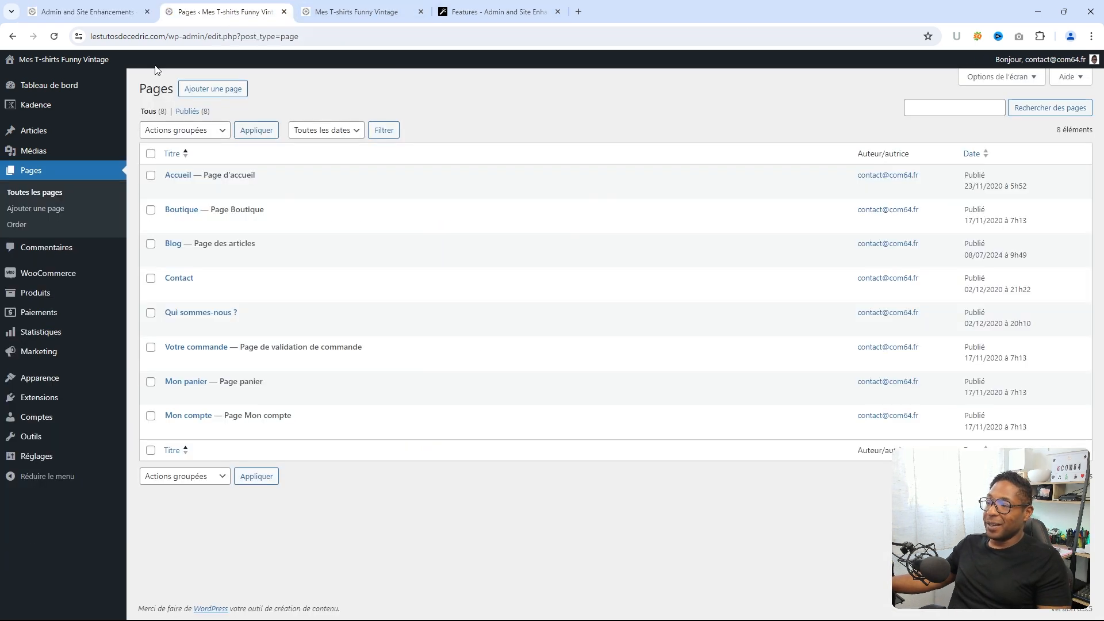
left_click(55, 38)
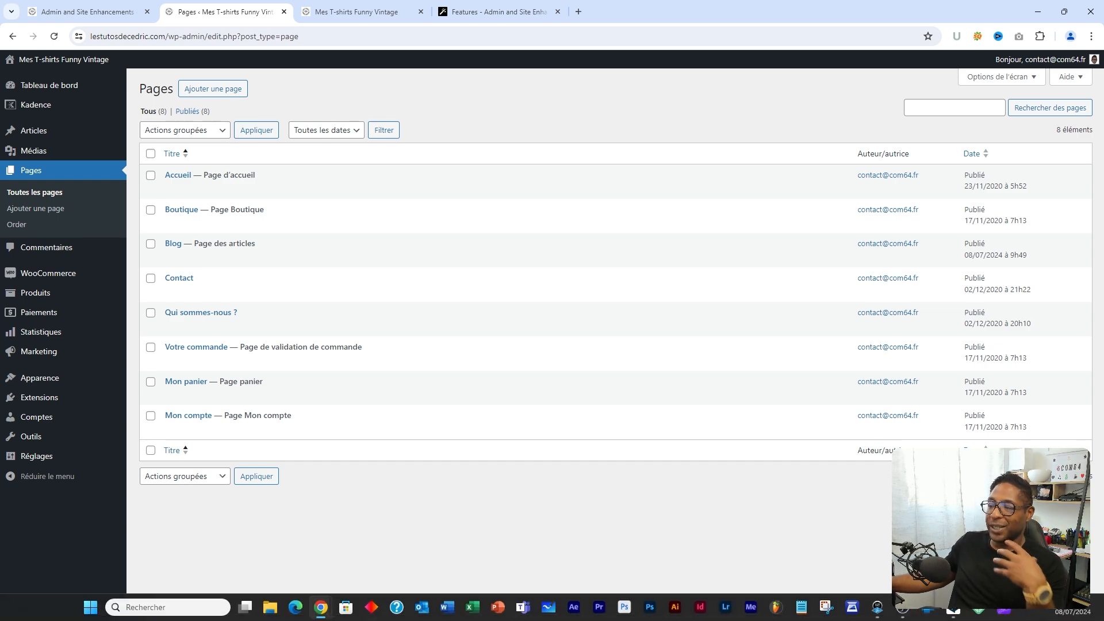
left_click(94, 7)
scroll(455, 396, "down", 6)
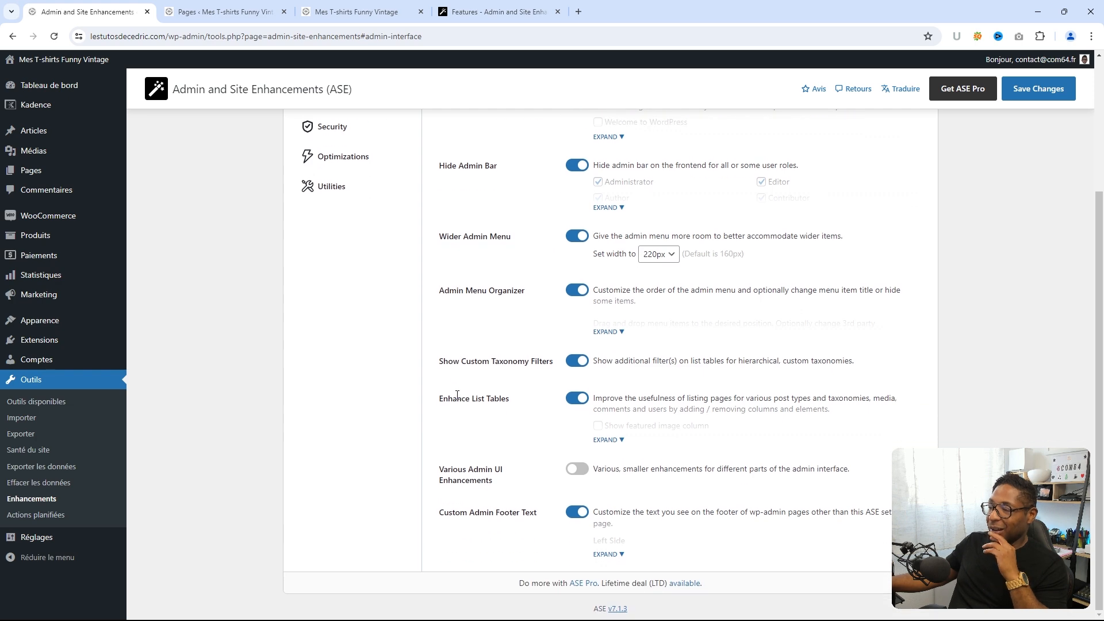
scroll(454, 396, "up", 6)
- In Log In | Log Out, set Login ID Type to Username only, leaving site identity off
left_click(358, 214)
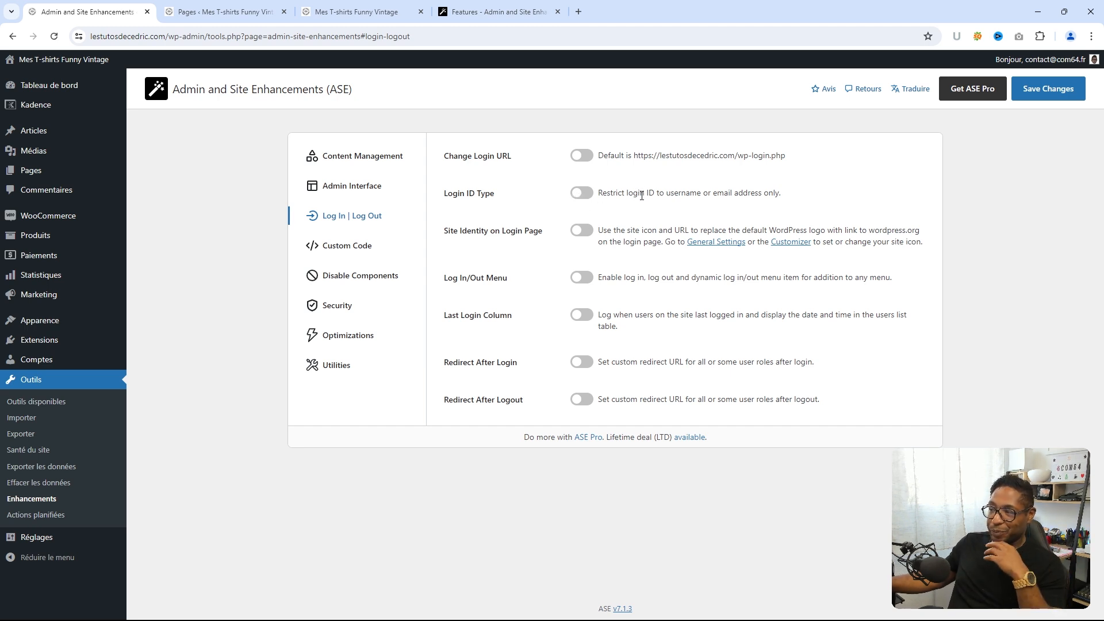
left_click(610, 193)
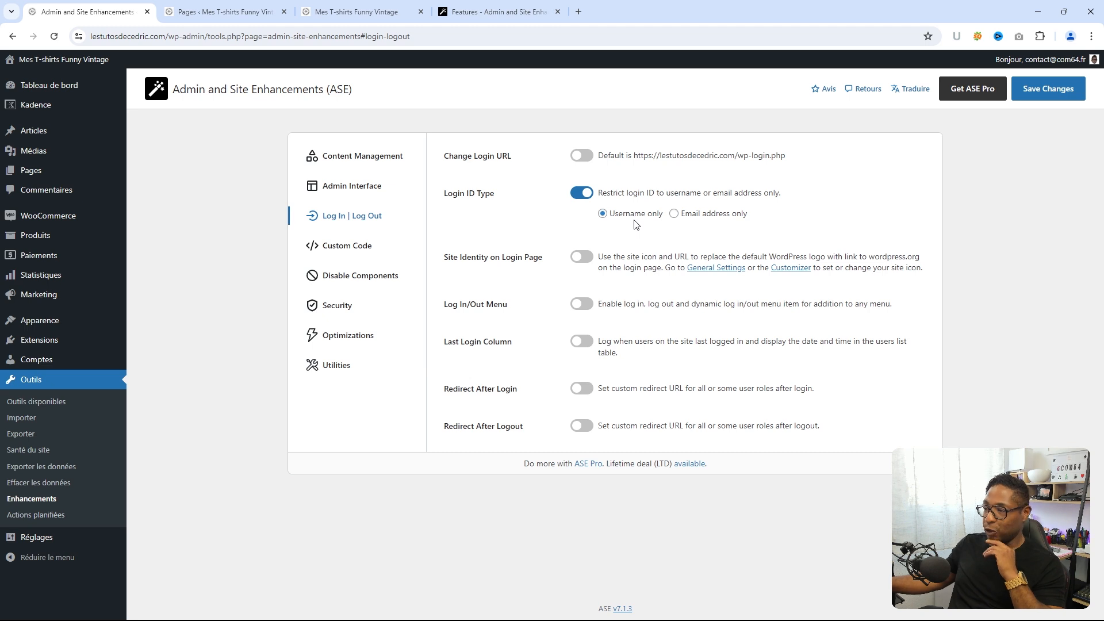
left_click(584, 257)
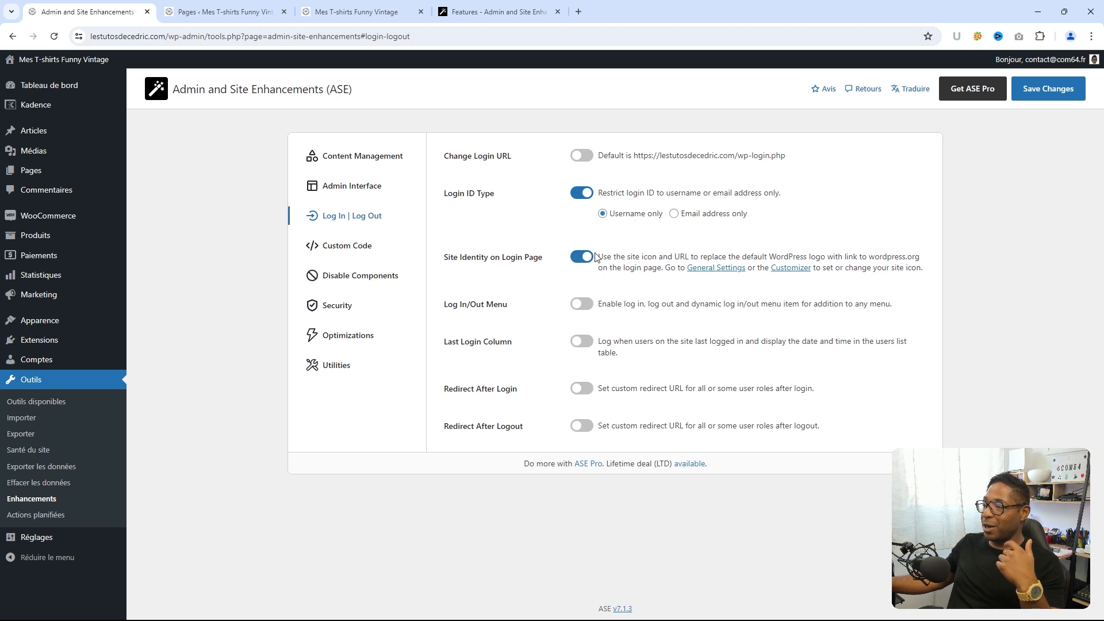
left_click(584, 258)
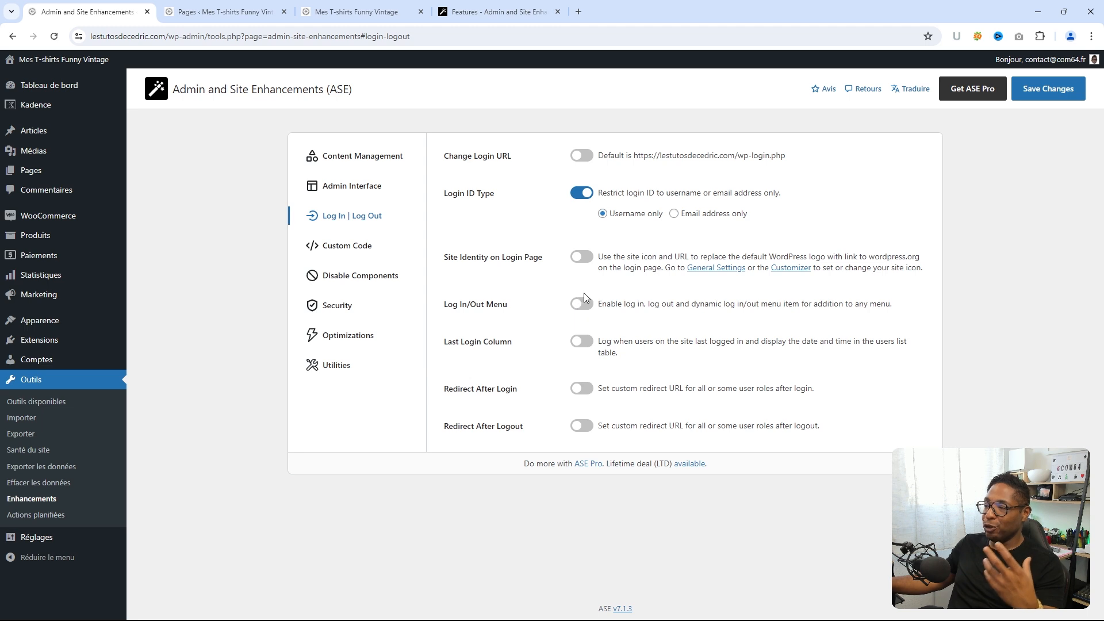
- Turn on Last Login Column and check the Comptes users list
left_click(582, 342)
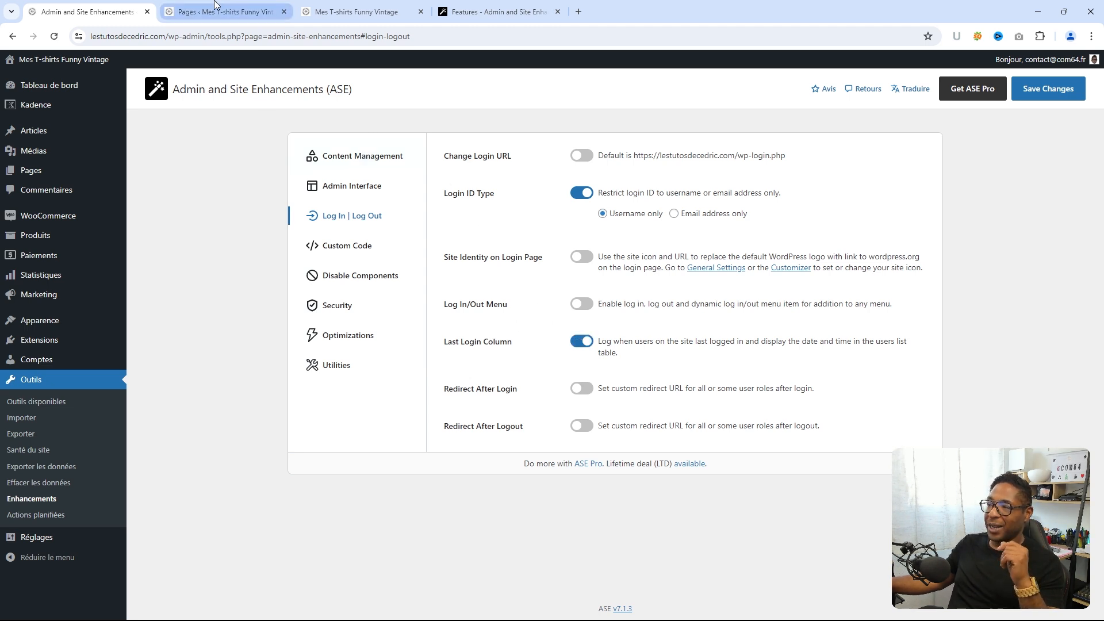
left_click(240, 12)
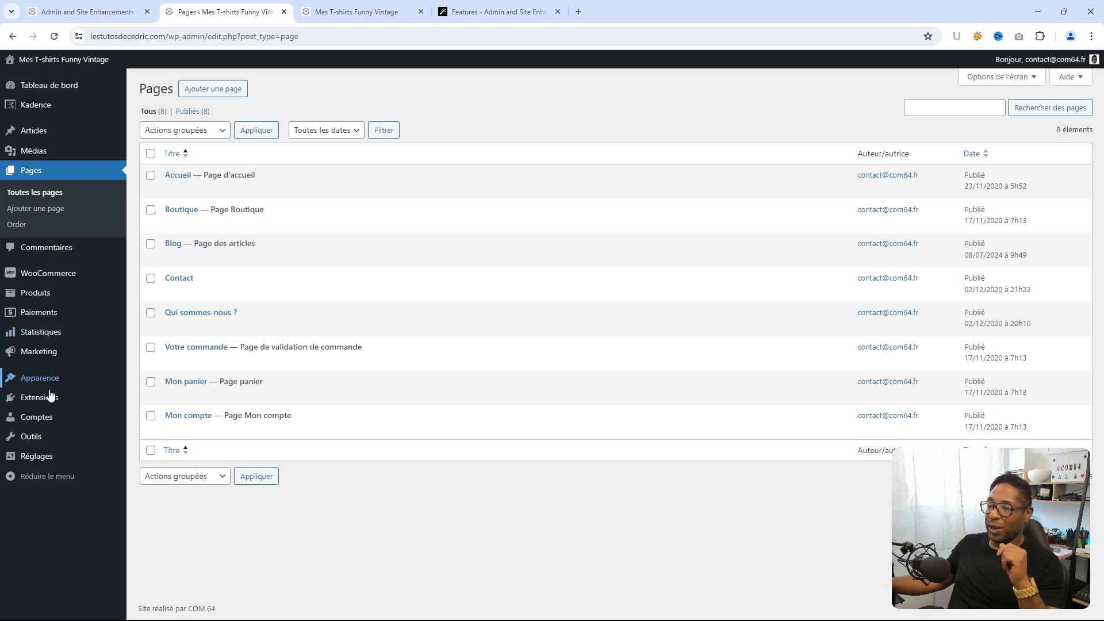
left_click(41, 417)
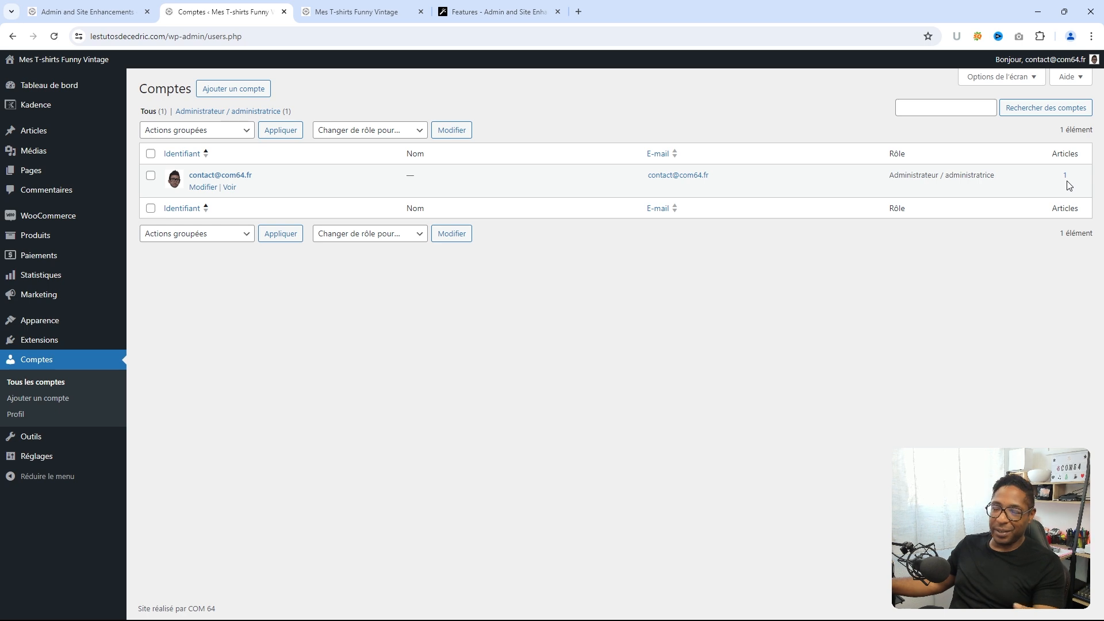
left_click(63, 12)
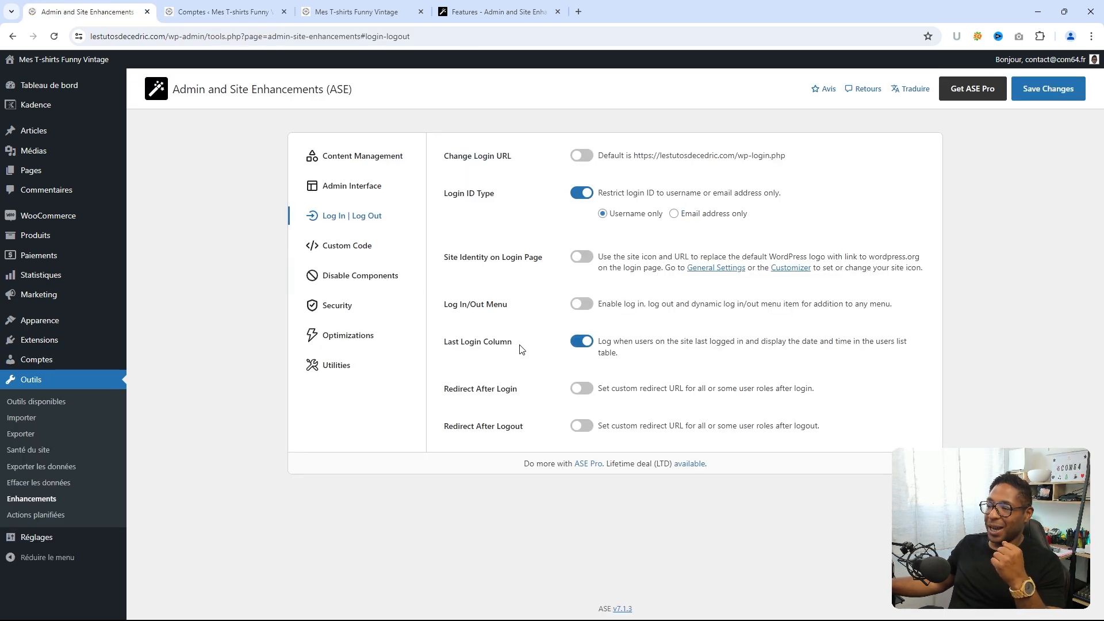
- Save the login settings and reload the users list to show the Last Login column
left_click(1049, 91)
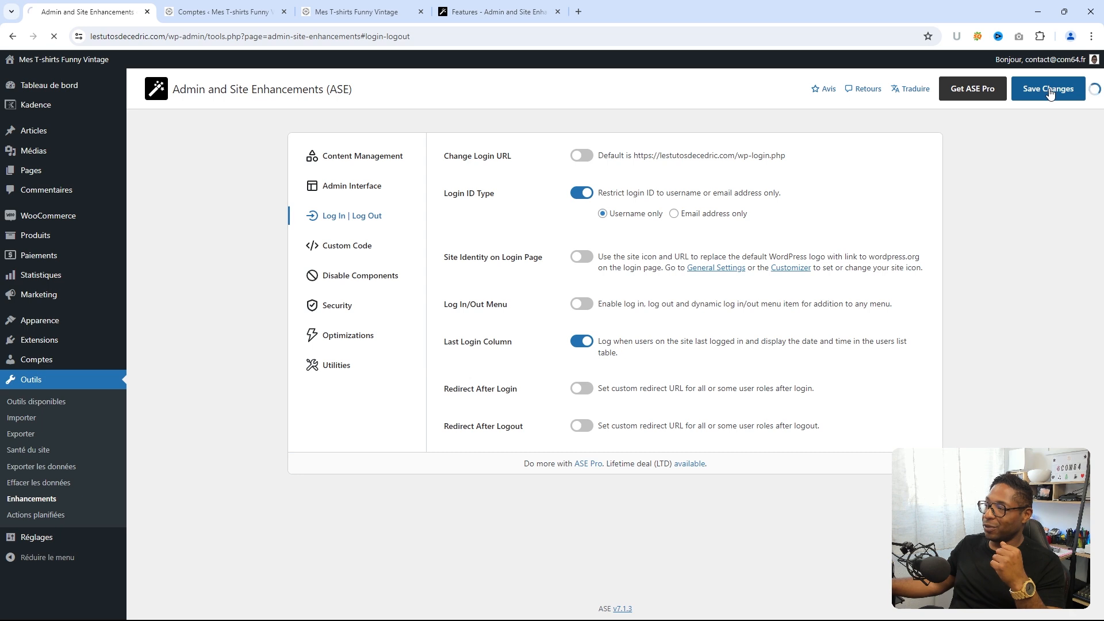
left_click(181, 11)
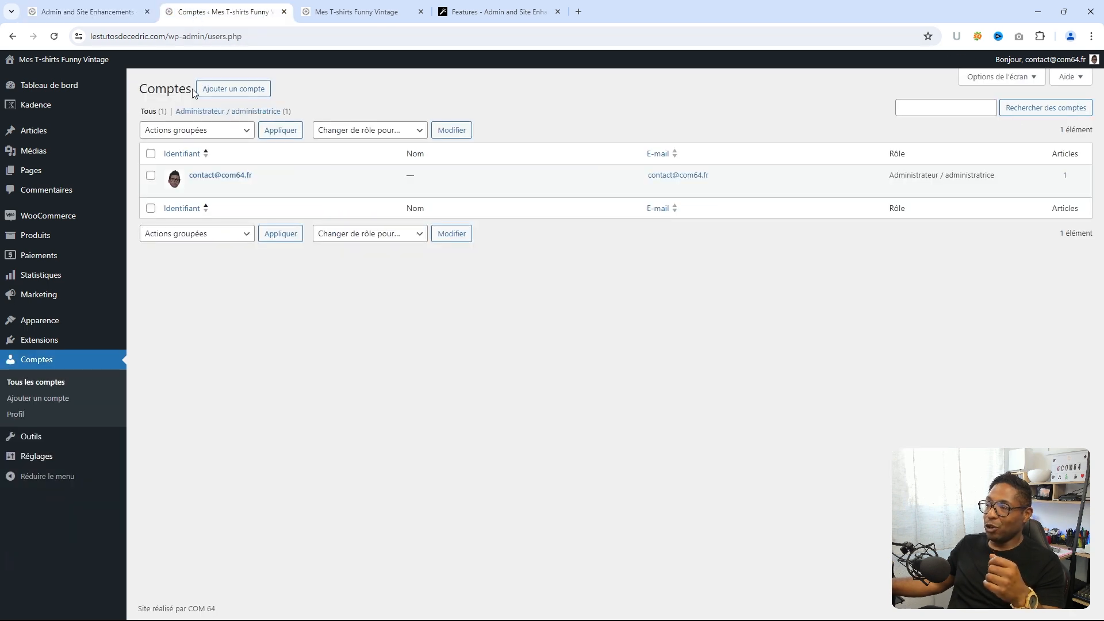
left_click(54, 38)
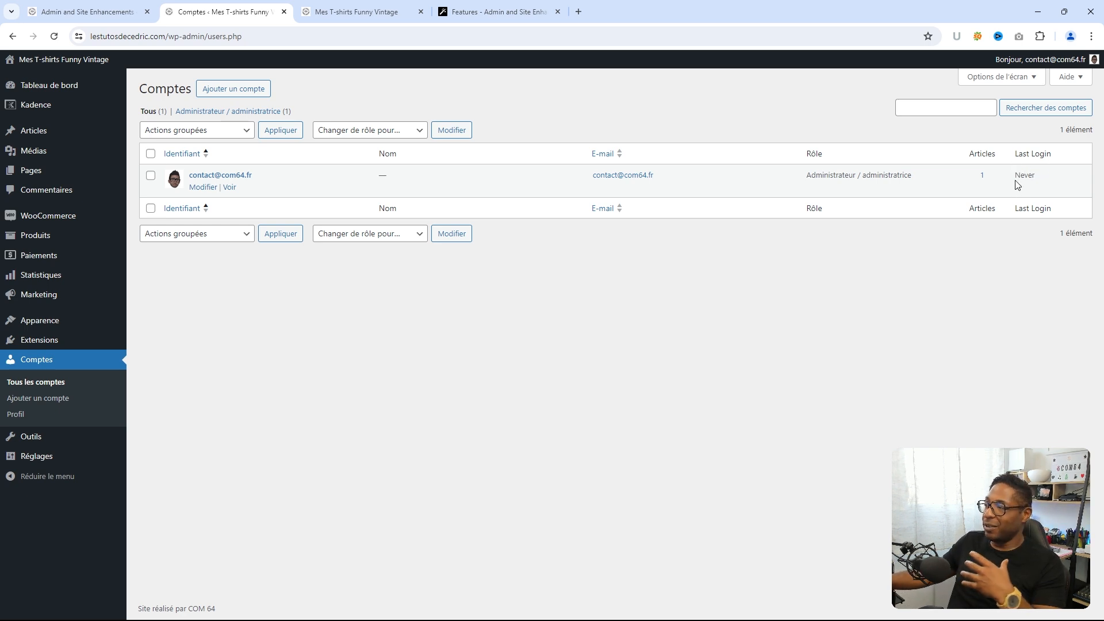
- Log out, sign back in with the account e-mail and password, and check Last Login in Comptes
mouse_move(1047, 59)
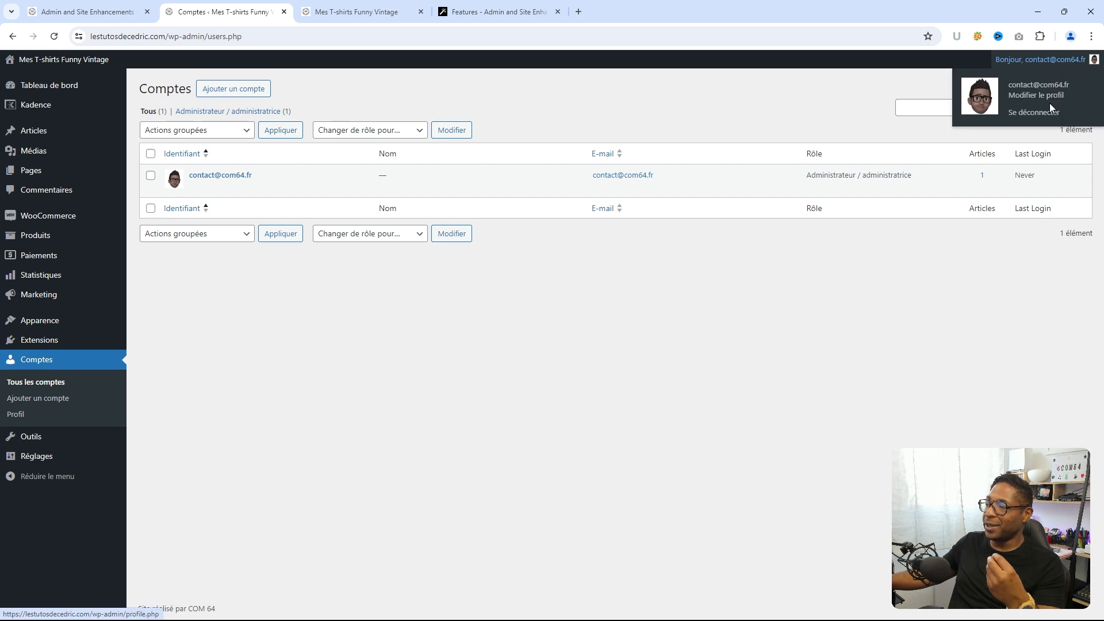
left_click(1048, 117)
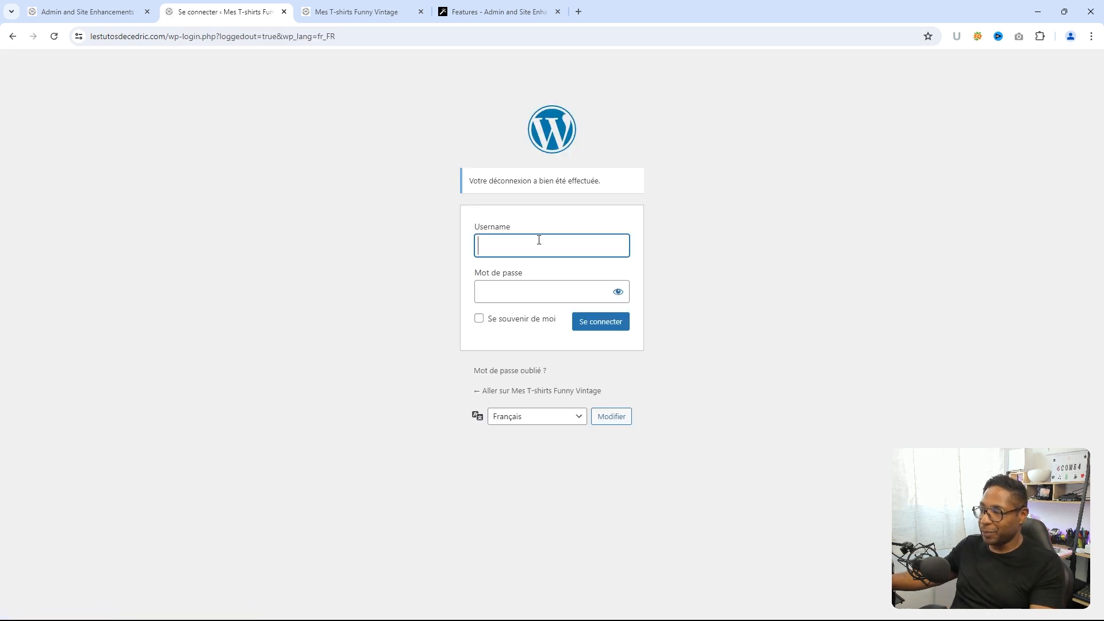
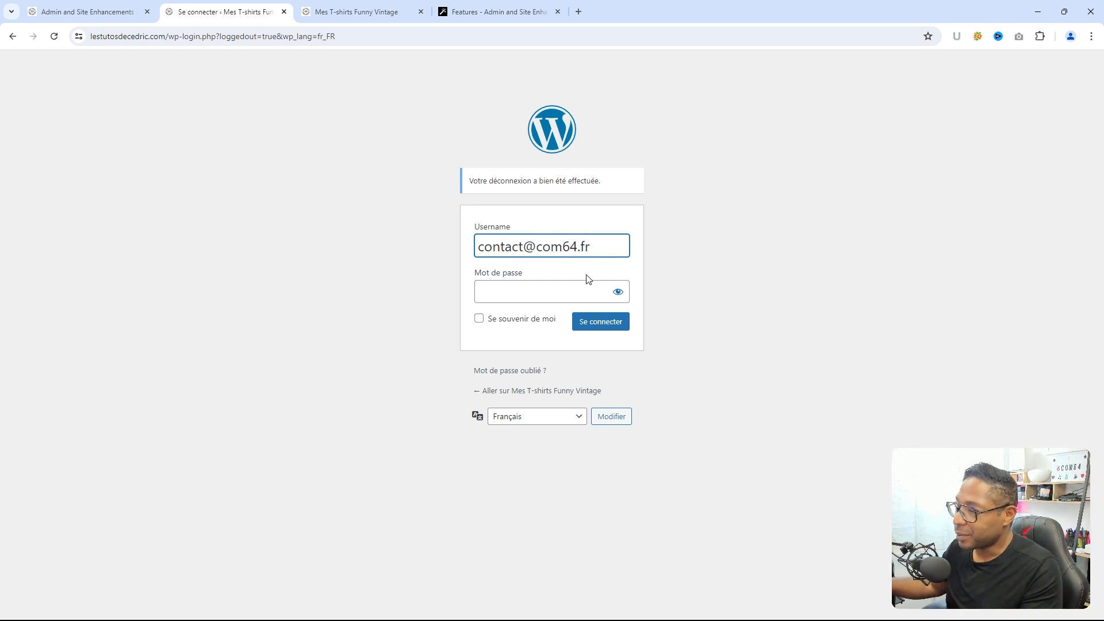
left_click(503, 294)
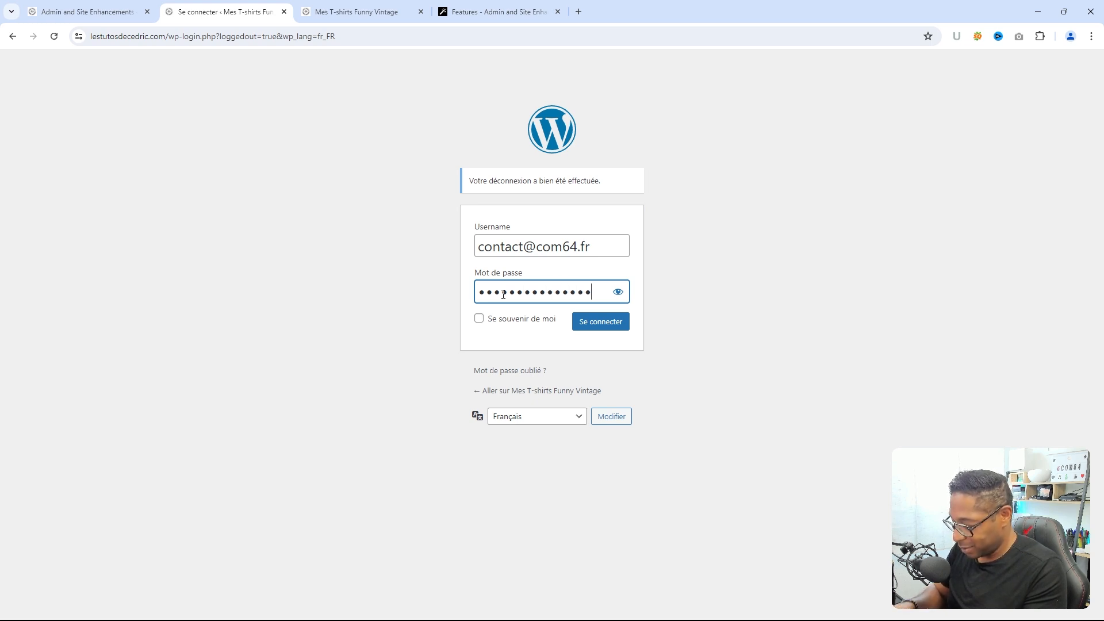
left_click(611, 322)
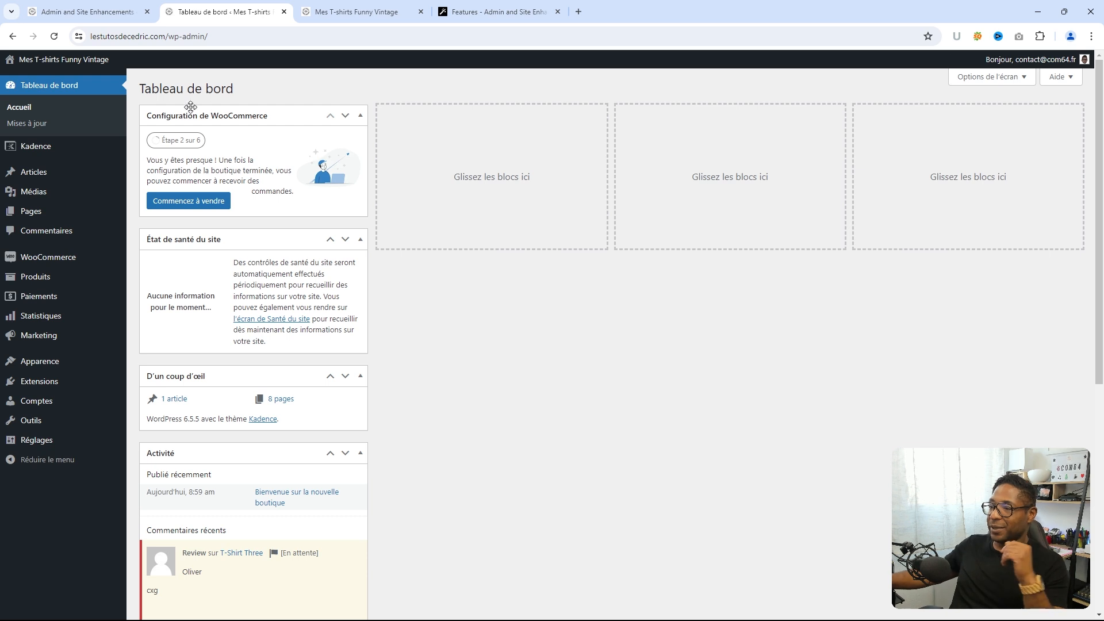
left_click(46, 401)
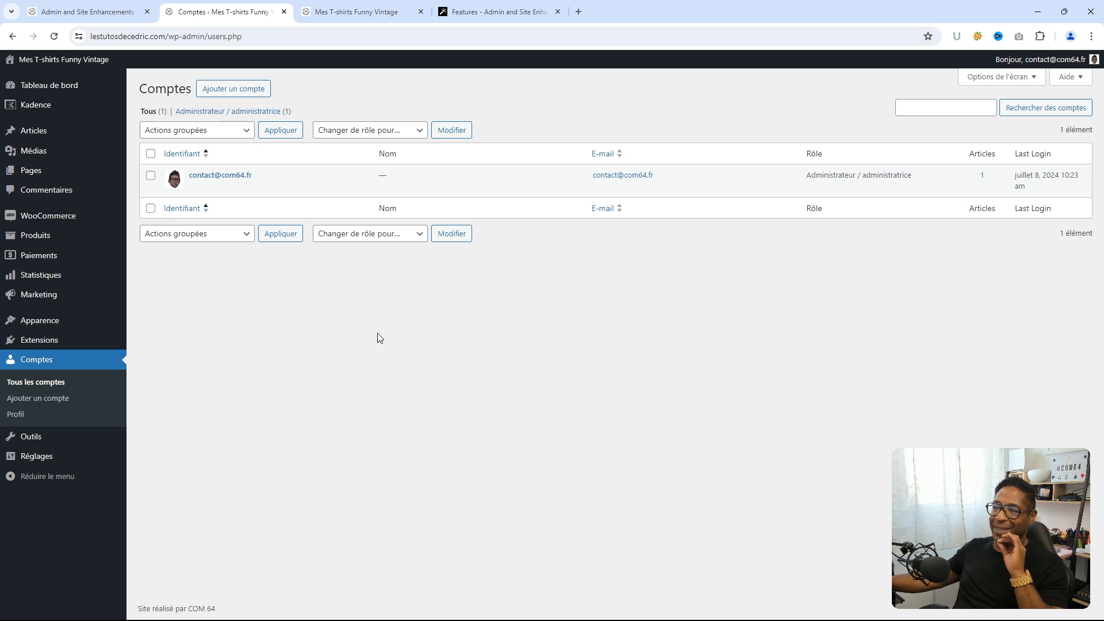
left_click(109, 18)
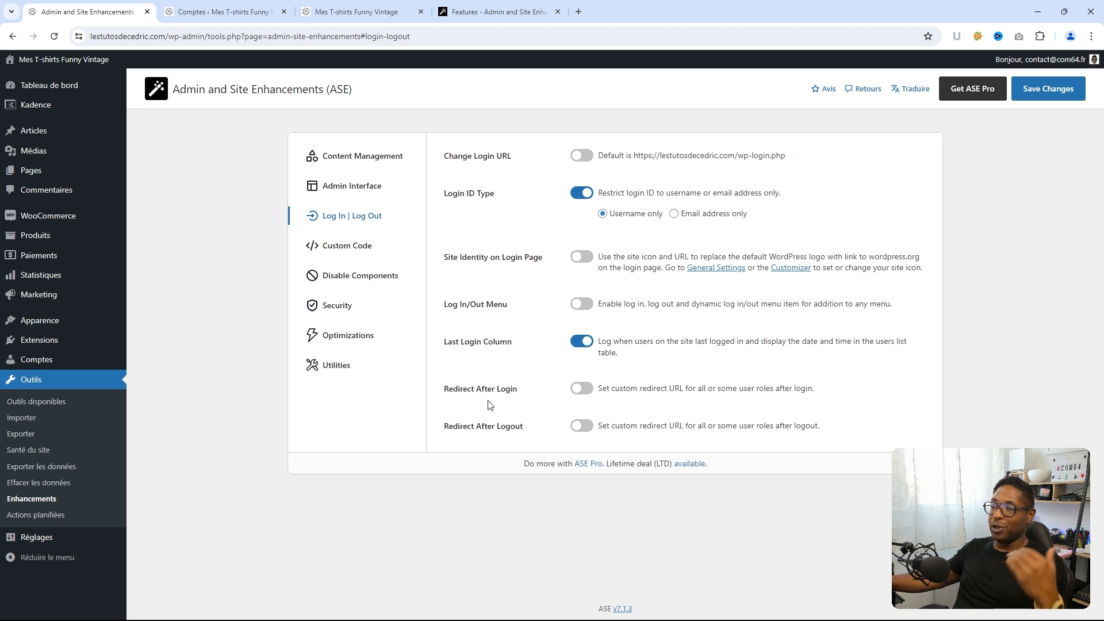
- Turn on Redirect After Logout and Redirect After Login, then go to Custom Code
left_click(581, 427)
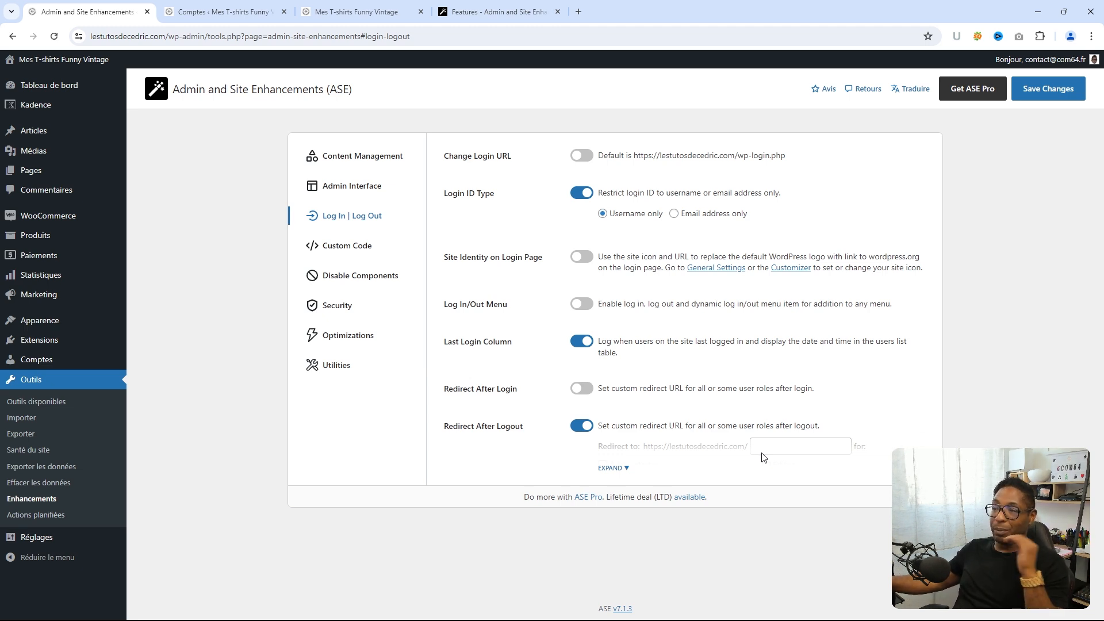
mouse_move(80, 138)
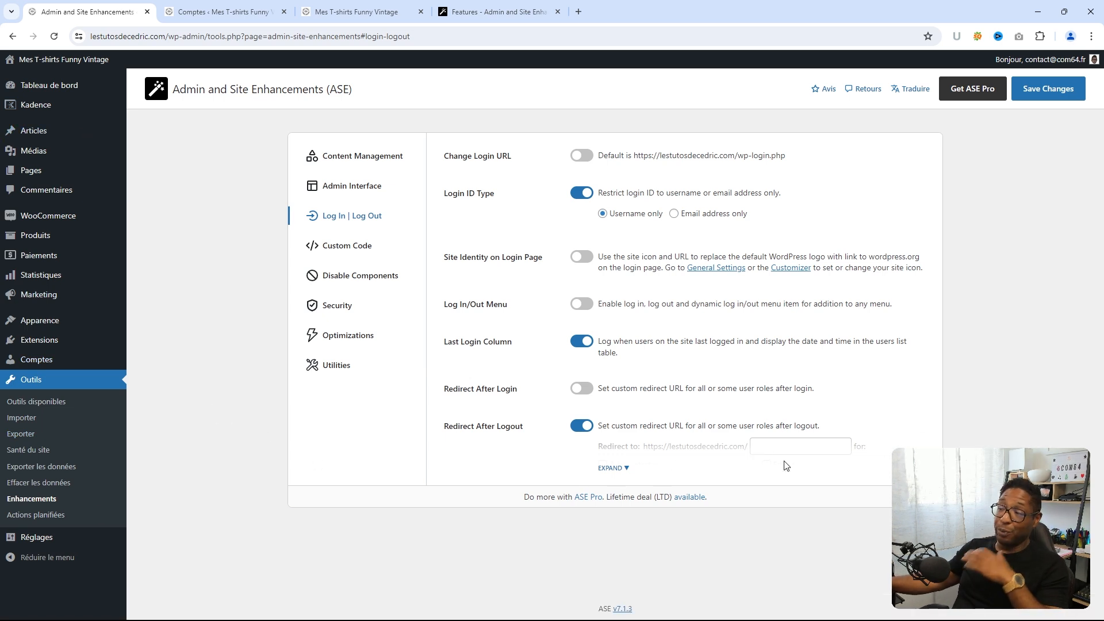
left_click(579, 389)
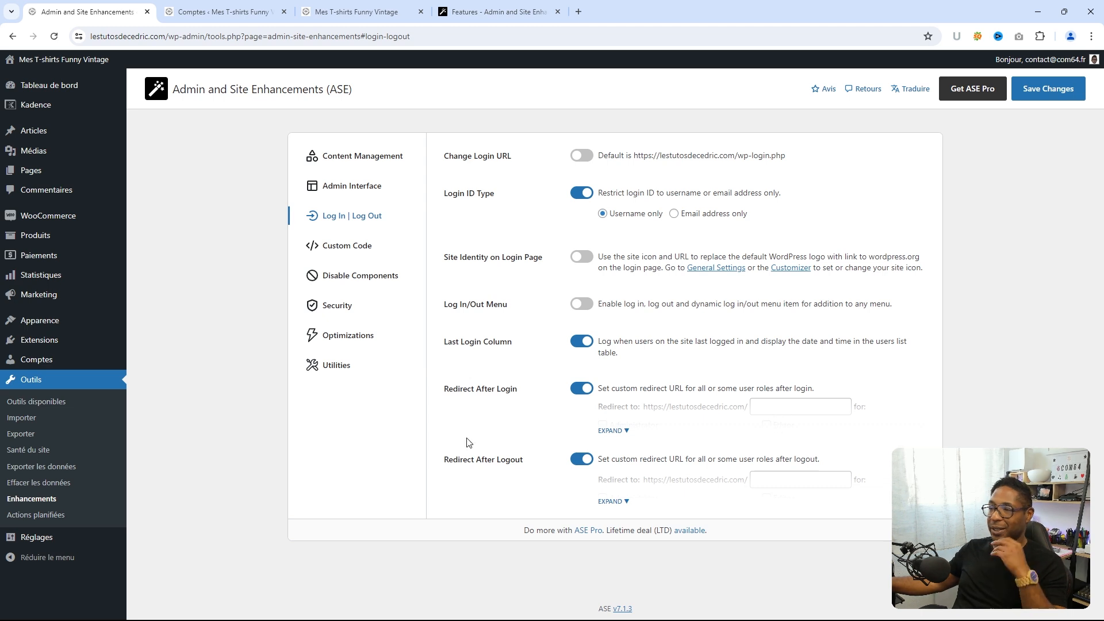
left_click(356, 250)
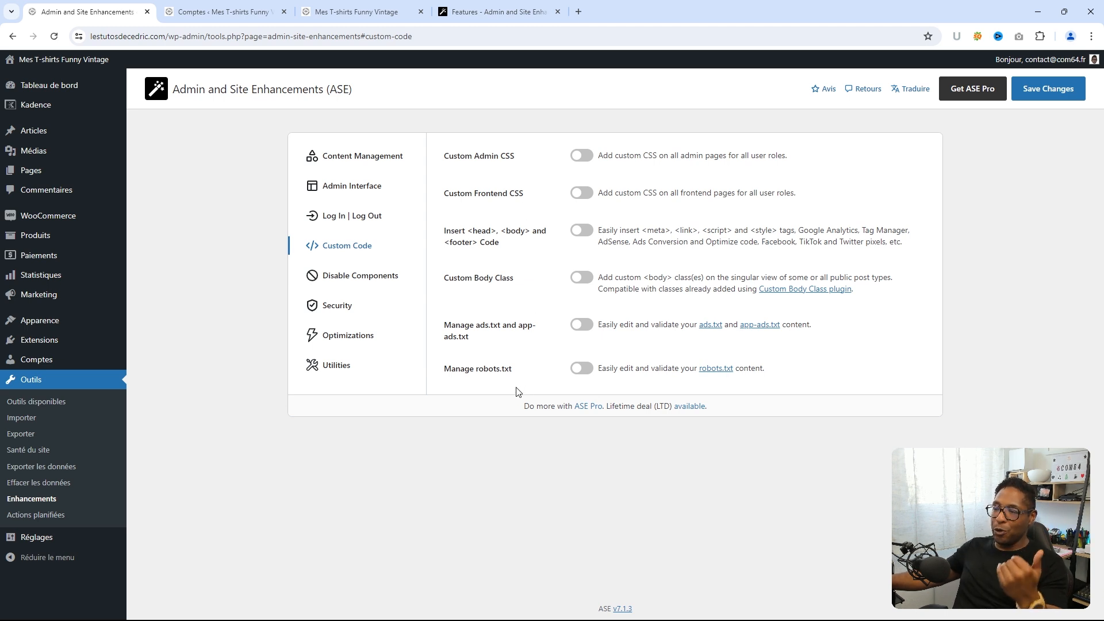
- Turn on Disable Comments for Articles, Pages, media and Produits, and save
left_click(346, 279)
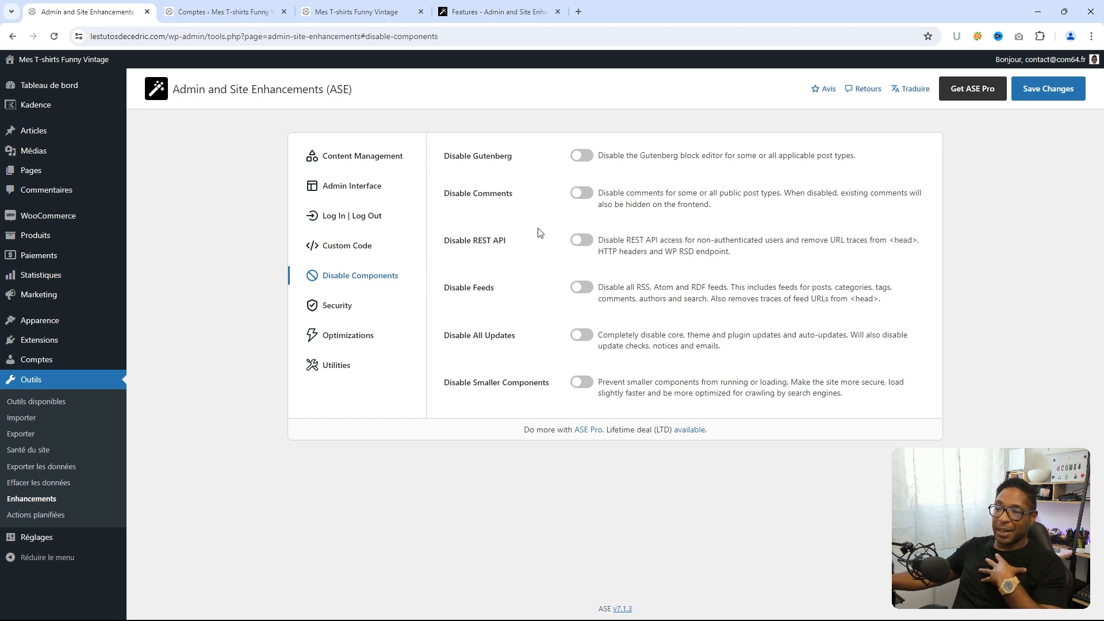
left_click(581, 194)
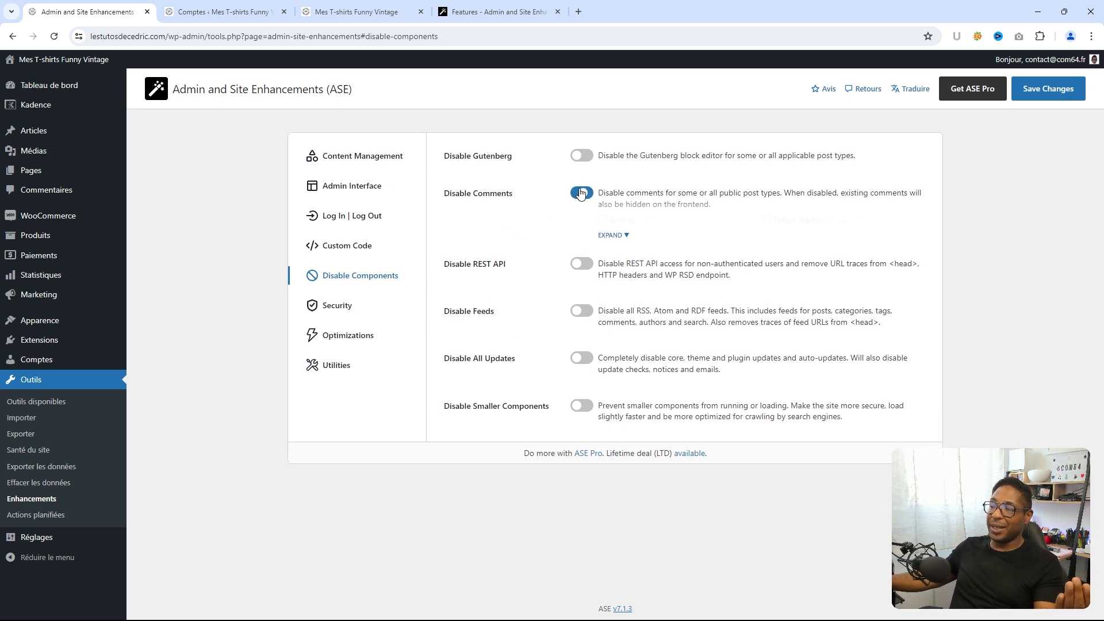
left_click(621, 235)
left_click(604, 221)
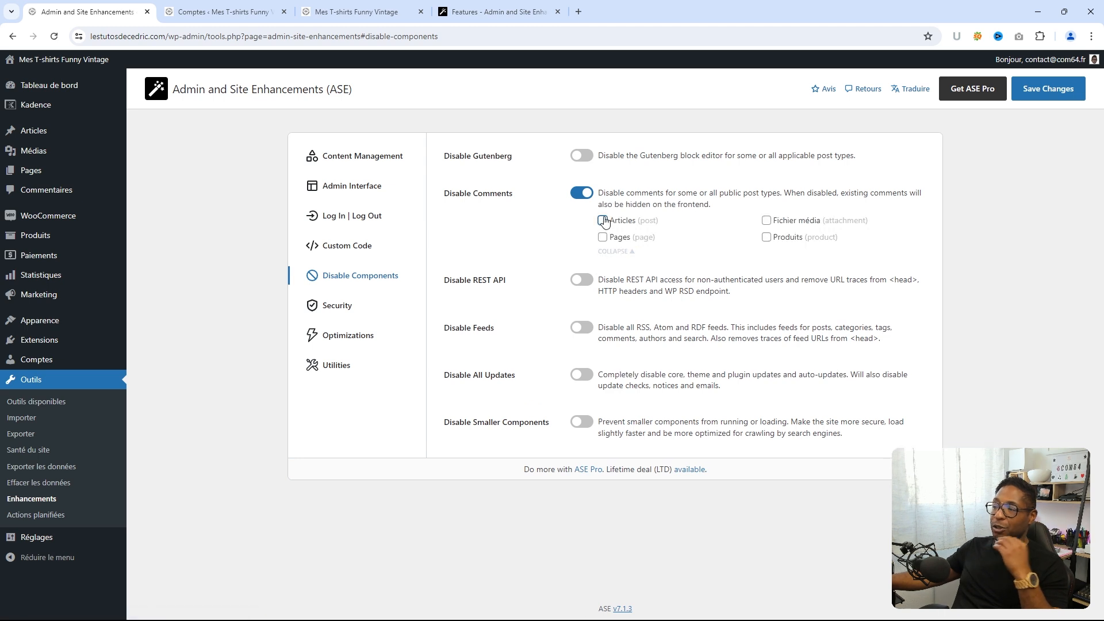
left_click(768, 221)
left_click(768, 237)
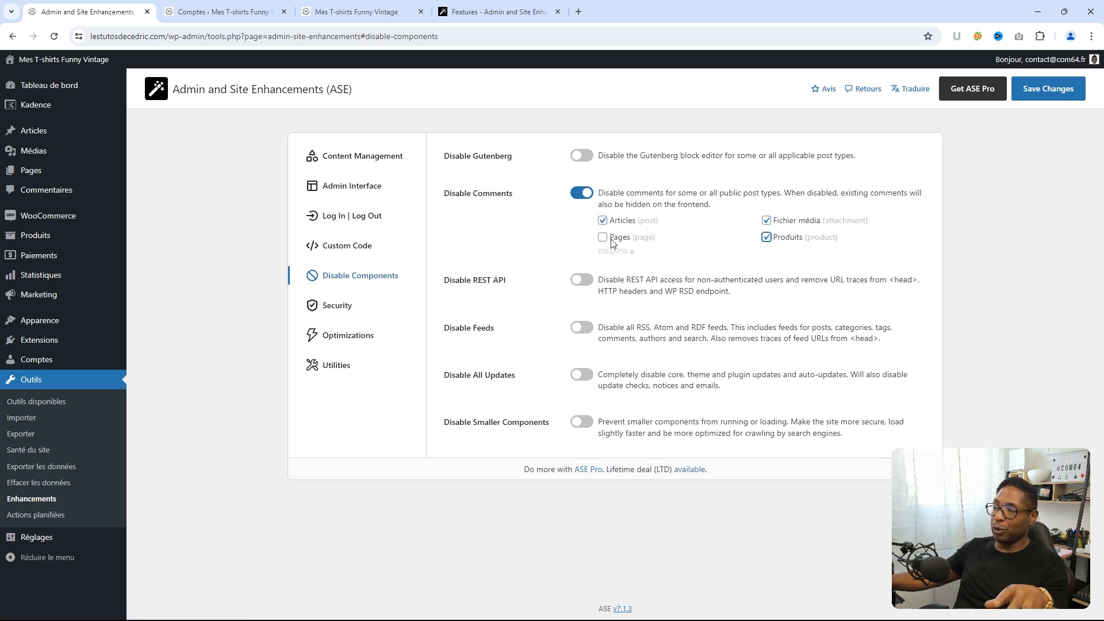
left_click(603, 237)
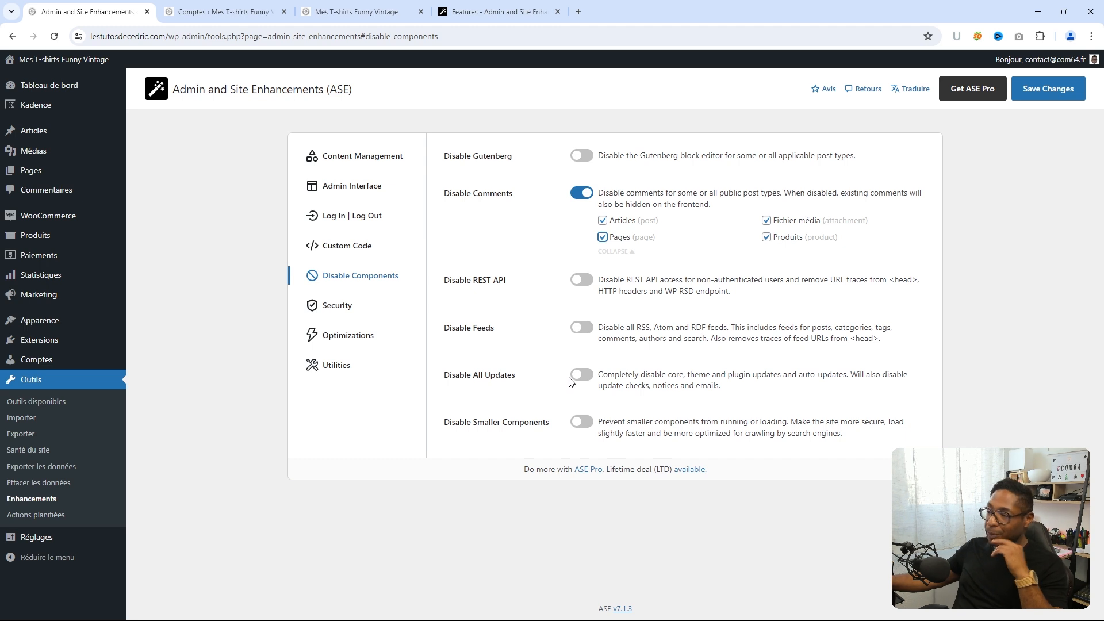
left_click(1033, 94)
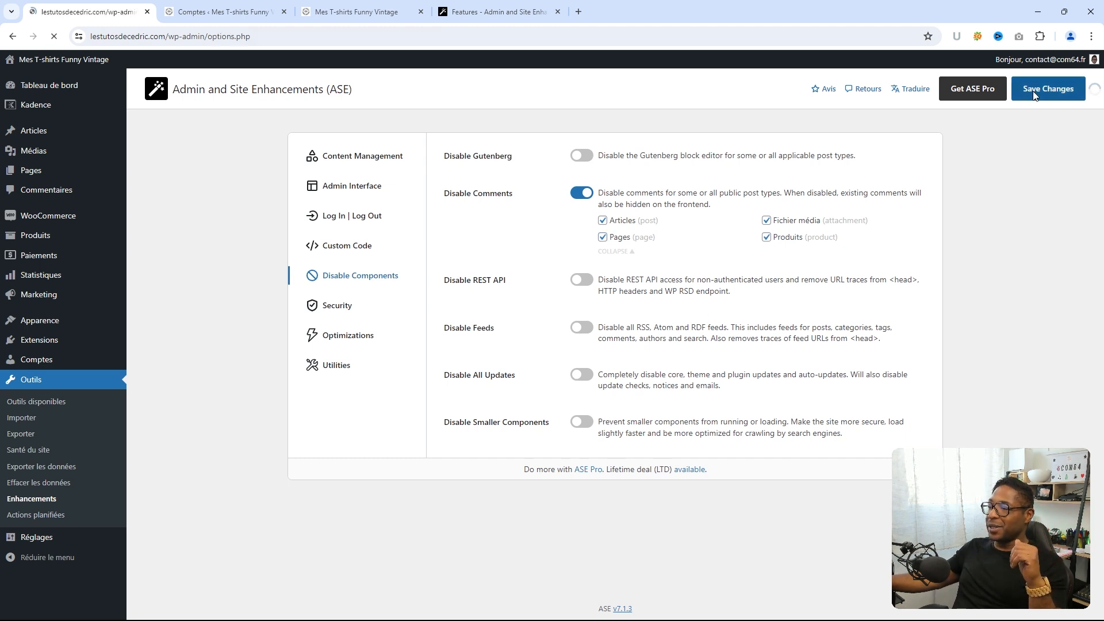
- After the save error, re-enable Disable Comments for Articles and Pages, save, and open Security
left_click(386, 138)
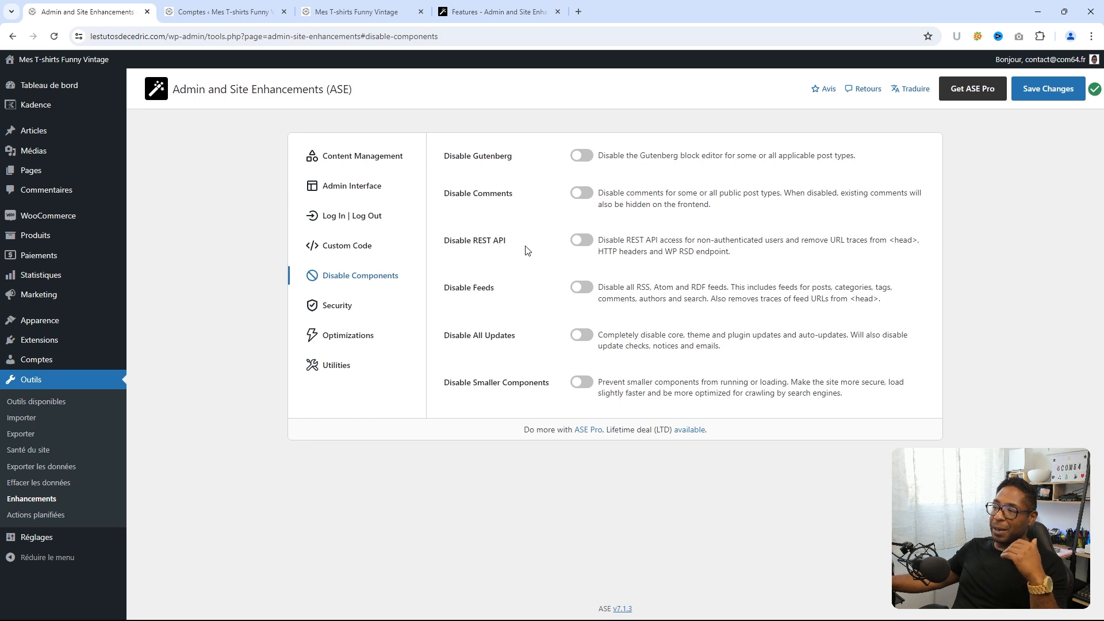
left_click(582, 194)
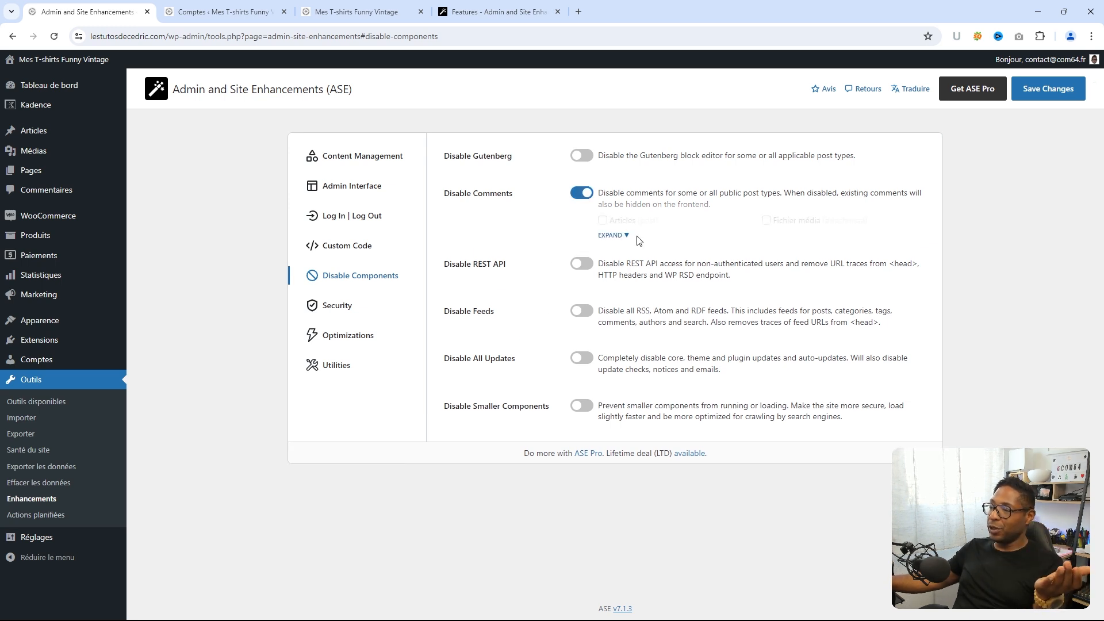
left_click(621, 236)
left_click(602, 220)
left_click(603, 237)
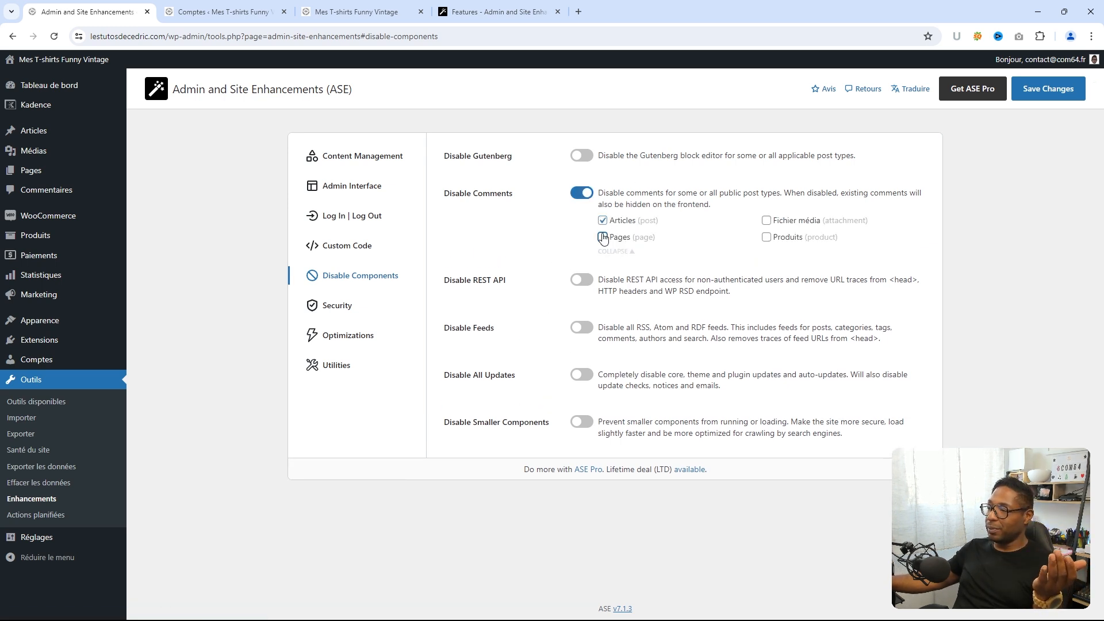
left_click(766, 220)
left_click(1028, 93)
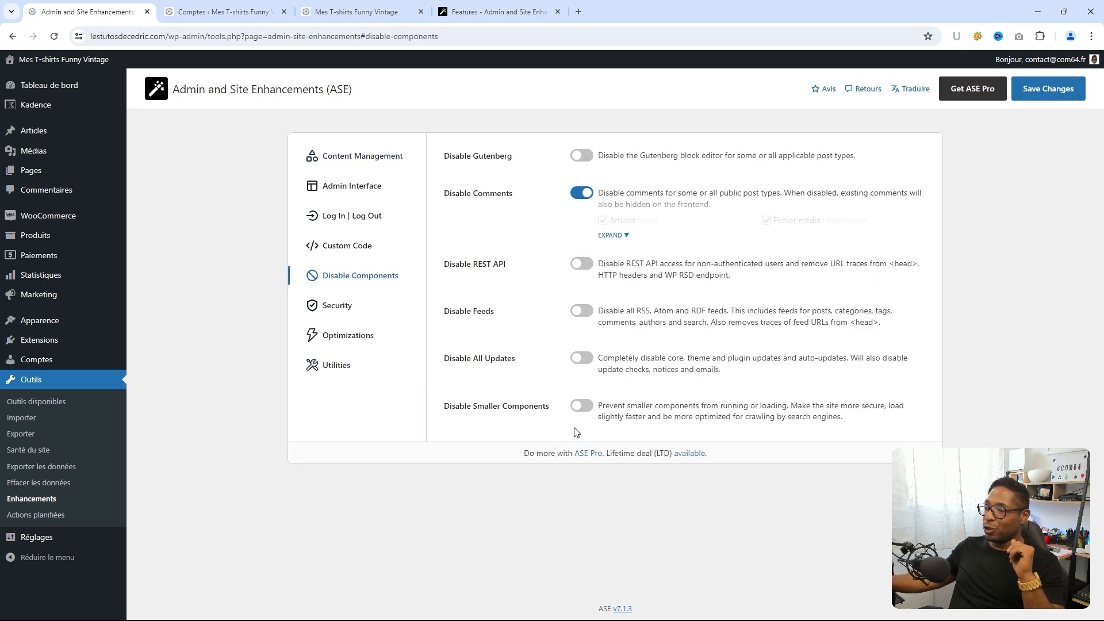
left_click(335, 311)
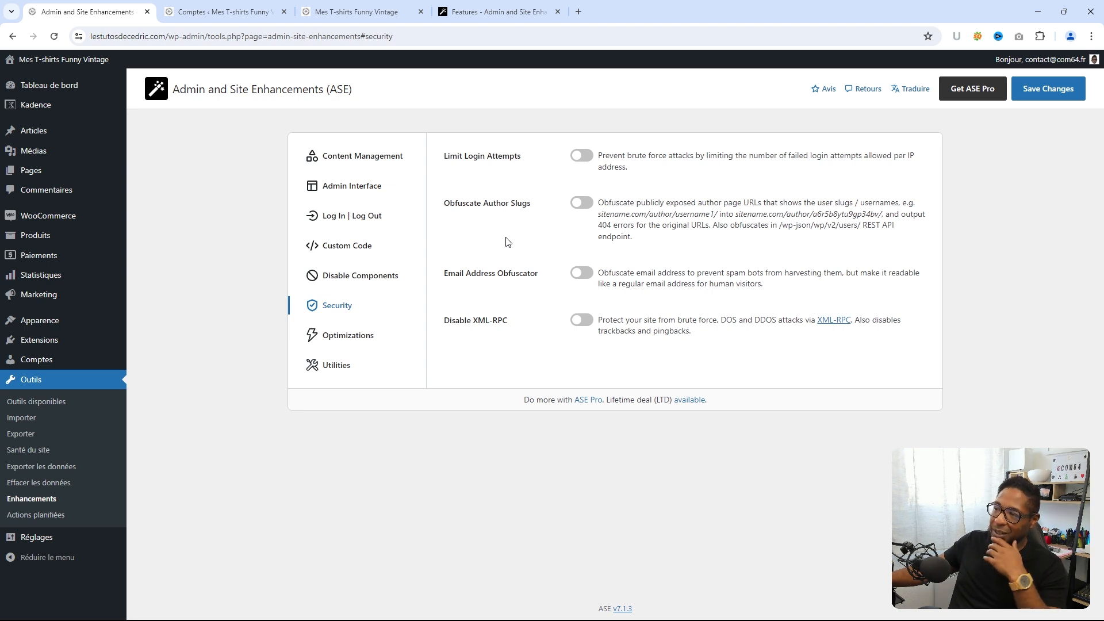
- Enable Limit Login Attempts (3 attempts, 3 lockouts) and Obfuscate Author Slugs, then view the storefront
left_click(582, 156)
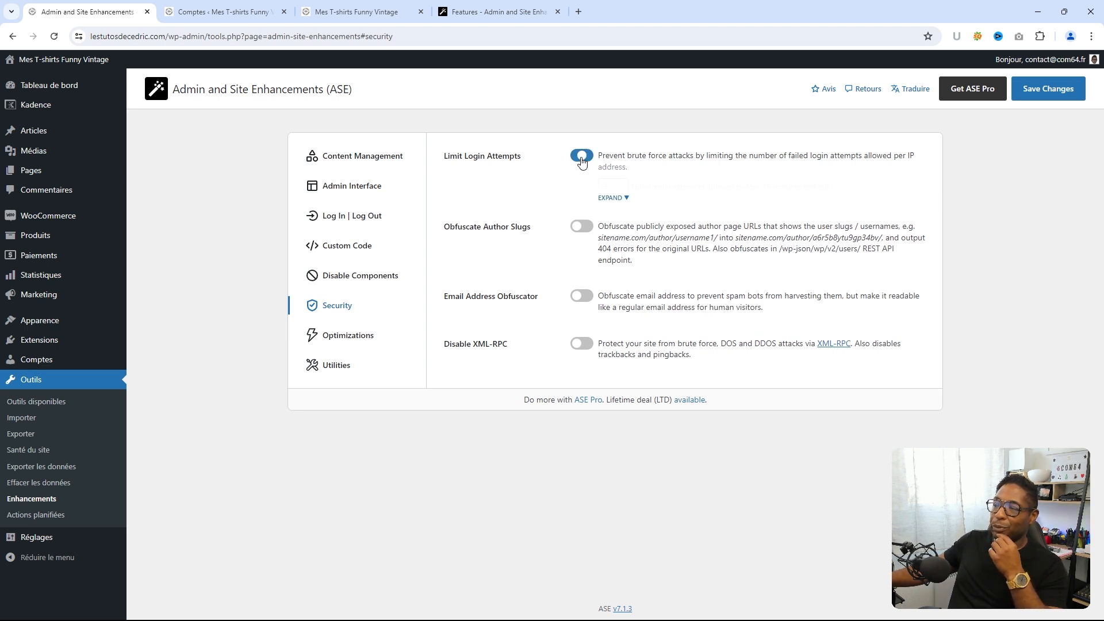
left_click(623, 199)
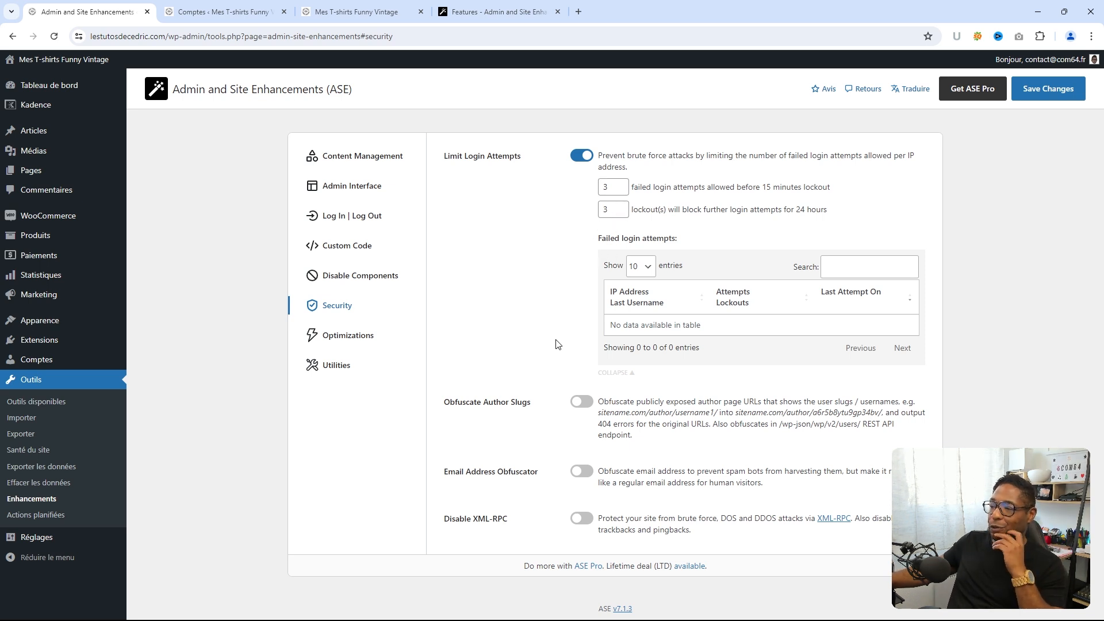
left_click(581, 402)
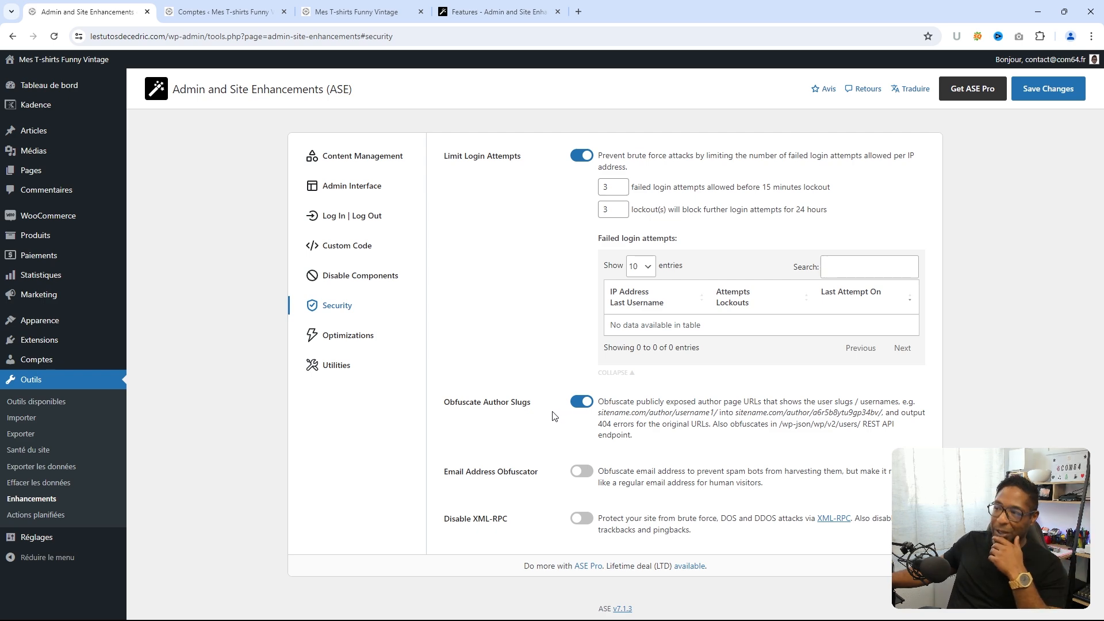
left_click(368, 12)
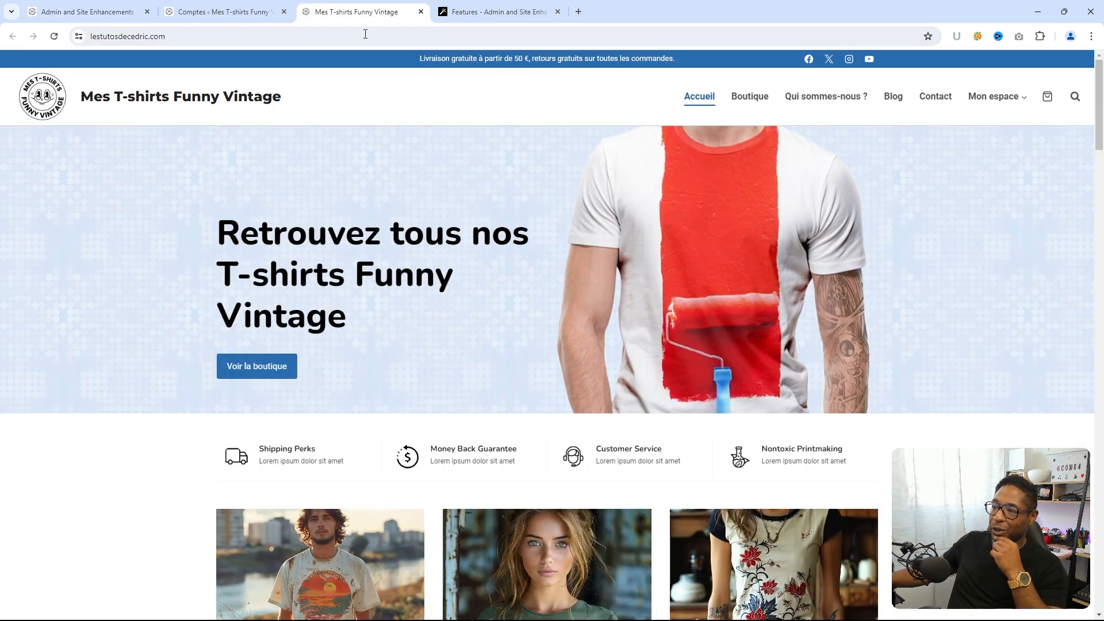
- Read the blog post 'Bienvenue sur la nouvelle boutique', then go back to ASE Security settings
left_click(891, 99)
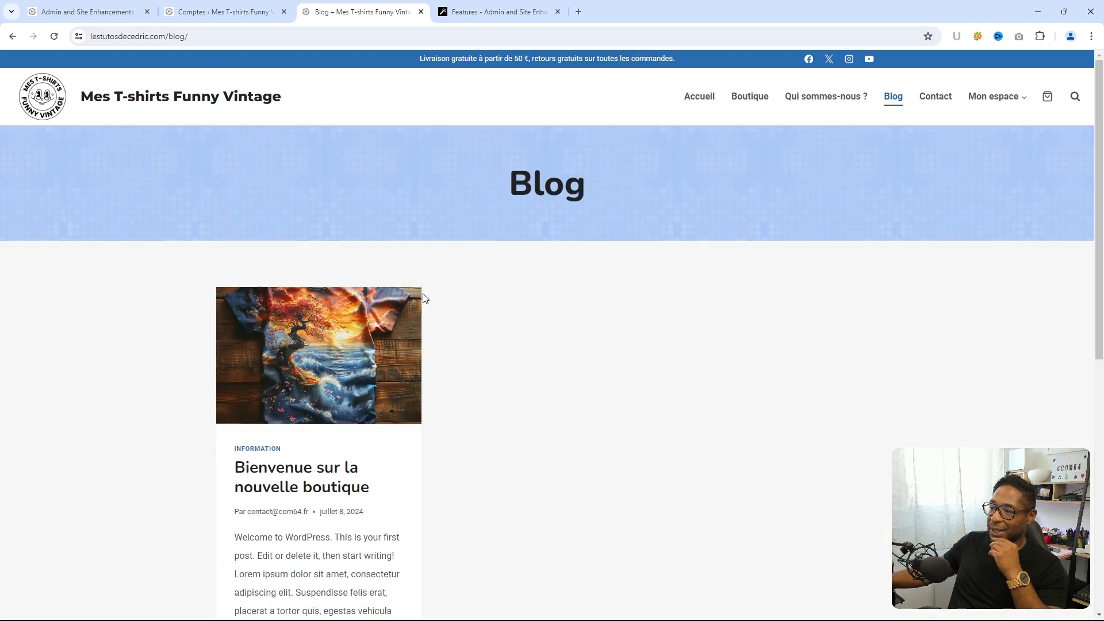
left_click(340, 345)
scroll(290, 159, "down", 3)
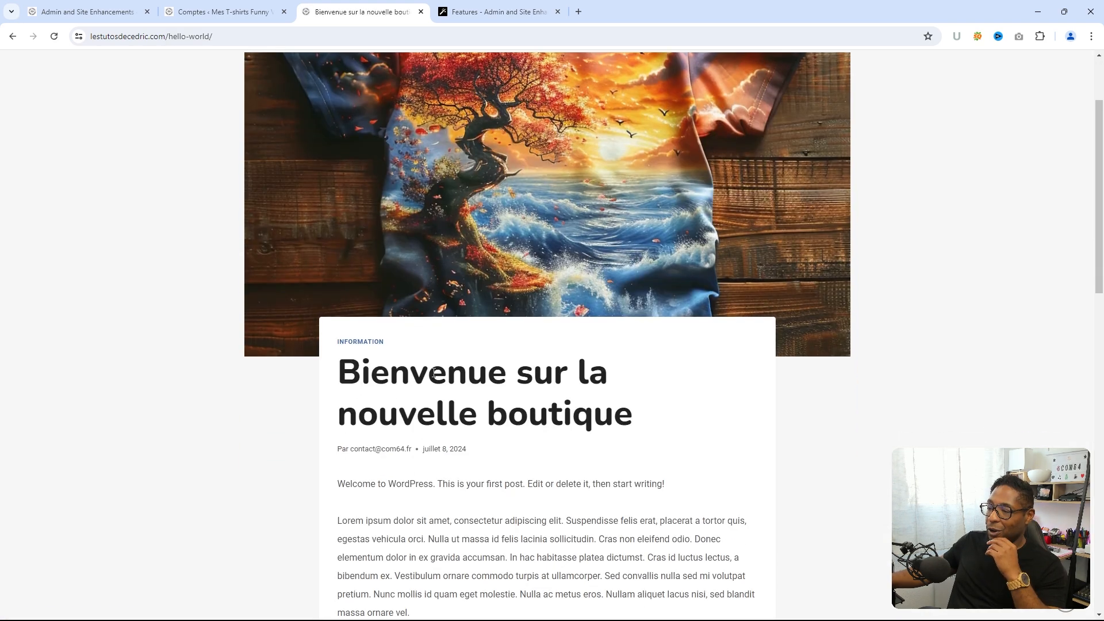
left_click(386, 401)
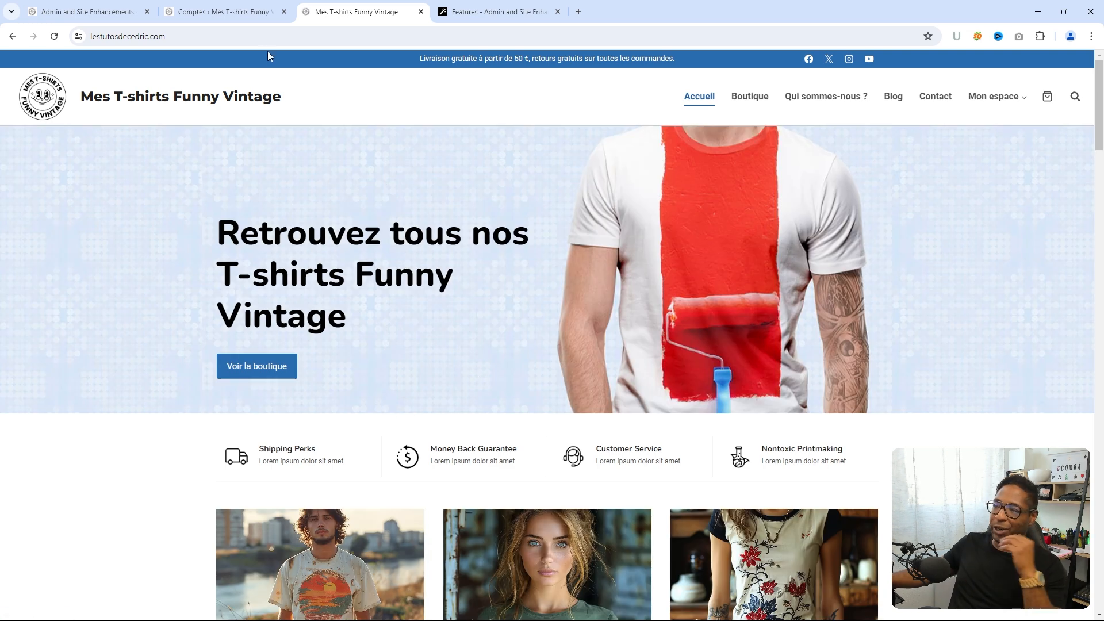
left_click(223, 11)
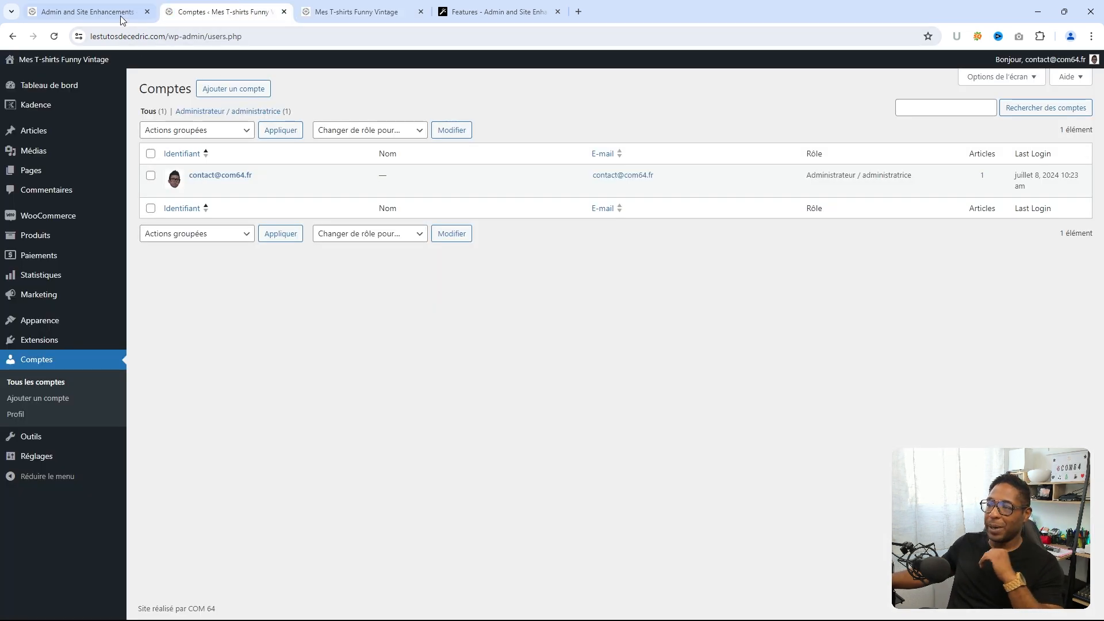
left_click(87, 11)
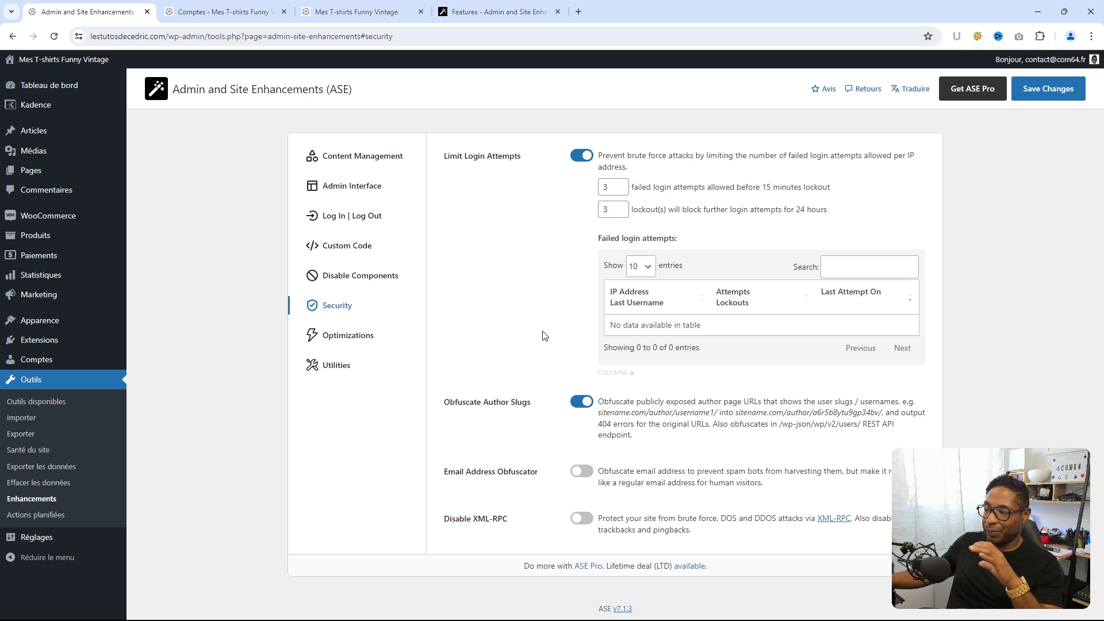
- Switch on Email Address Obfuscator, view its shortcode examples, and switch on Disable XML-RPC
left_click(582, 472)
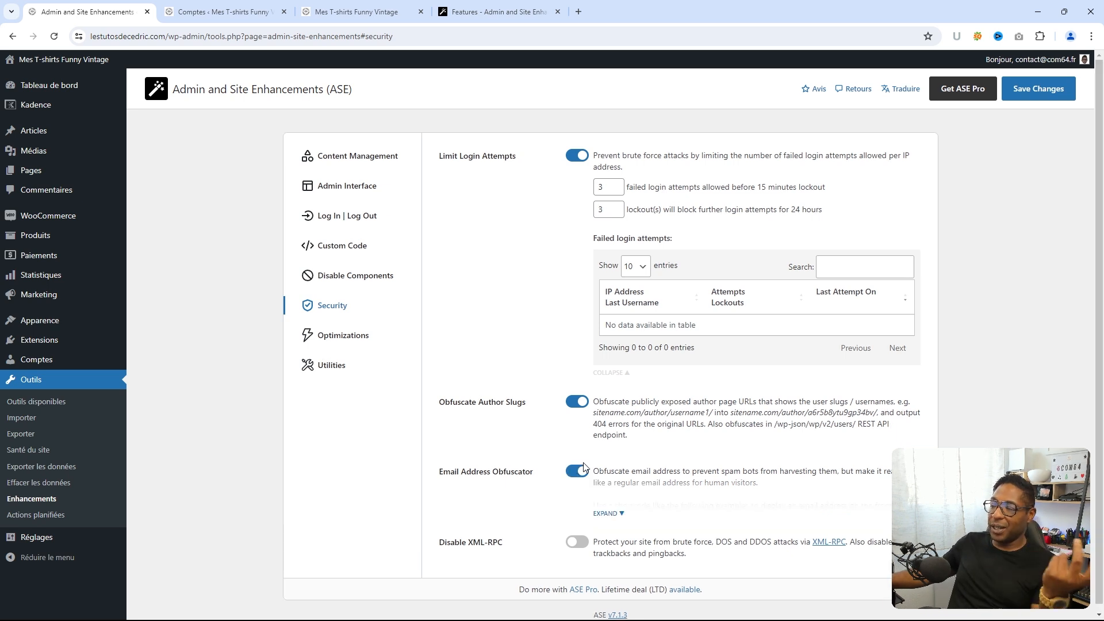
left_click(608, 513)
scroll(654, 470, "down", 1)
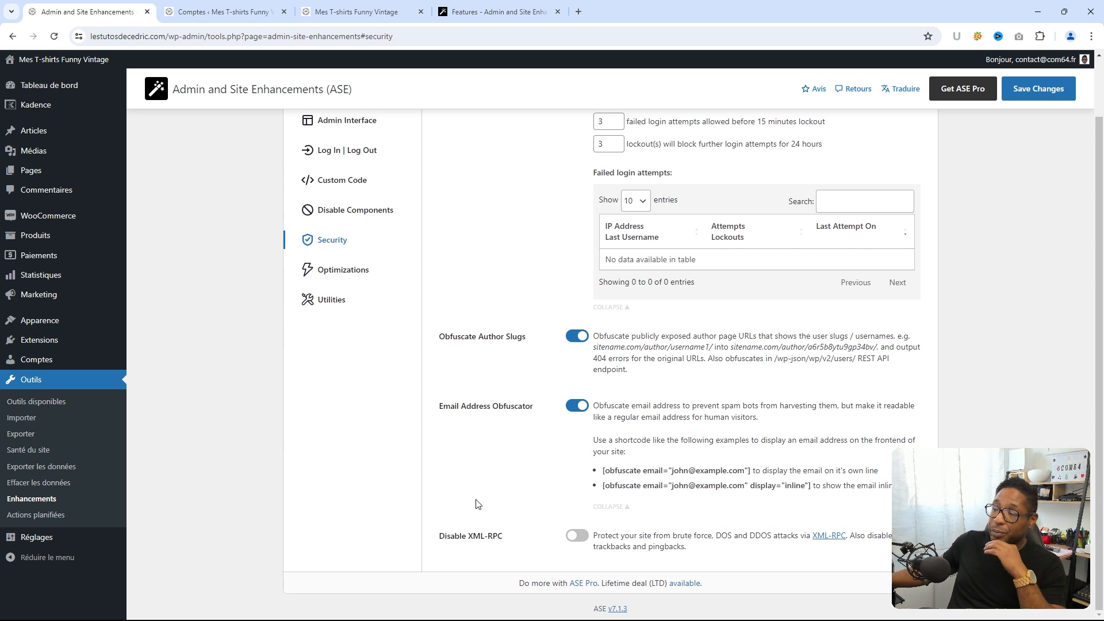
left_click(577, 538)
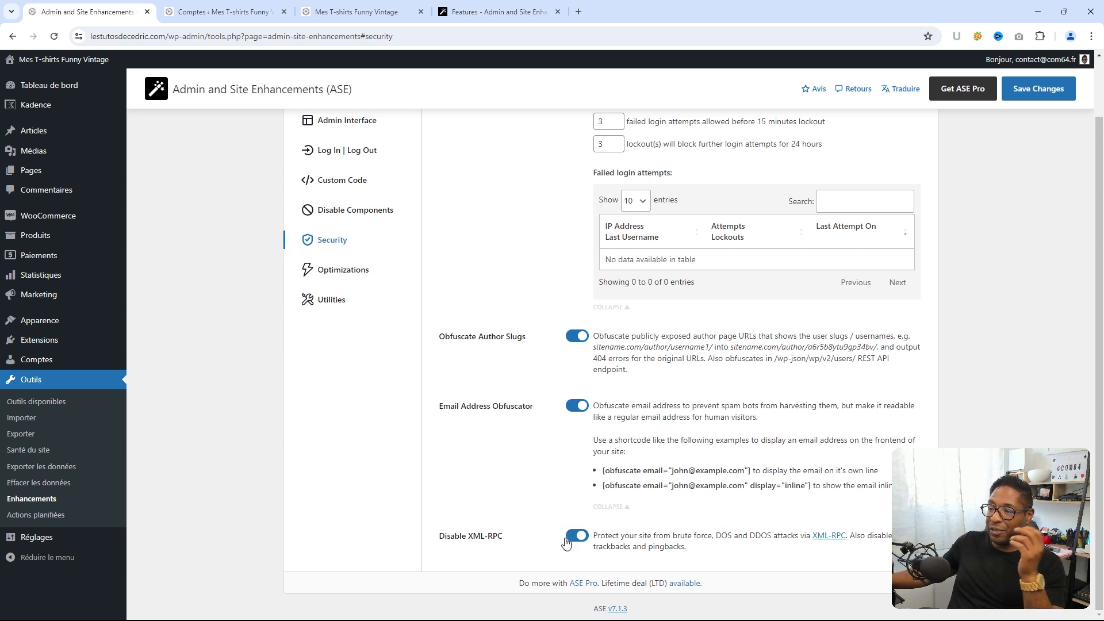
scroll(500, 513, "up", 1)
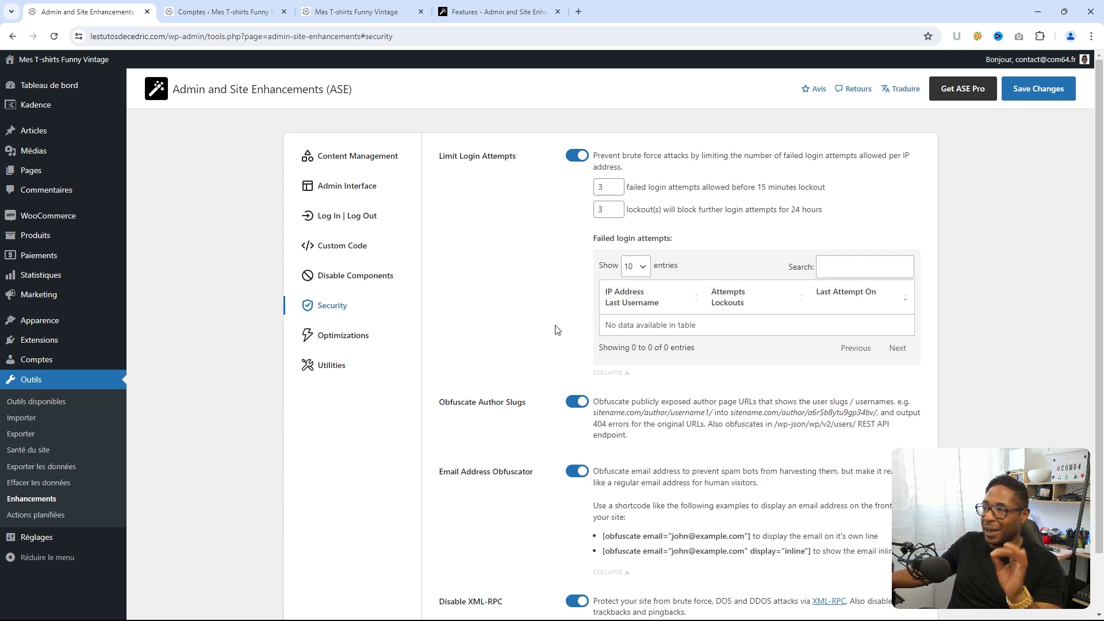
scroll(561, 330, "down", 2)
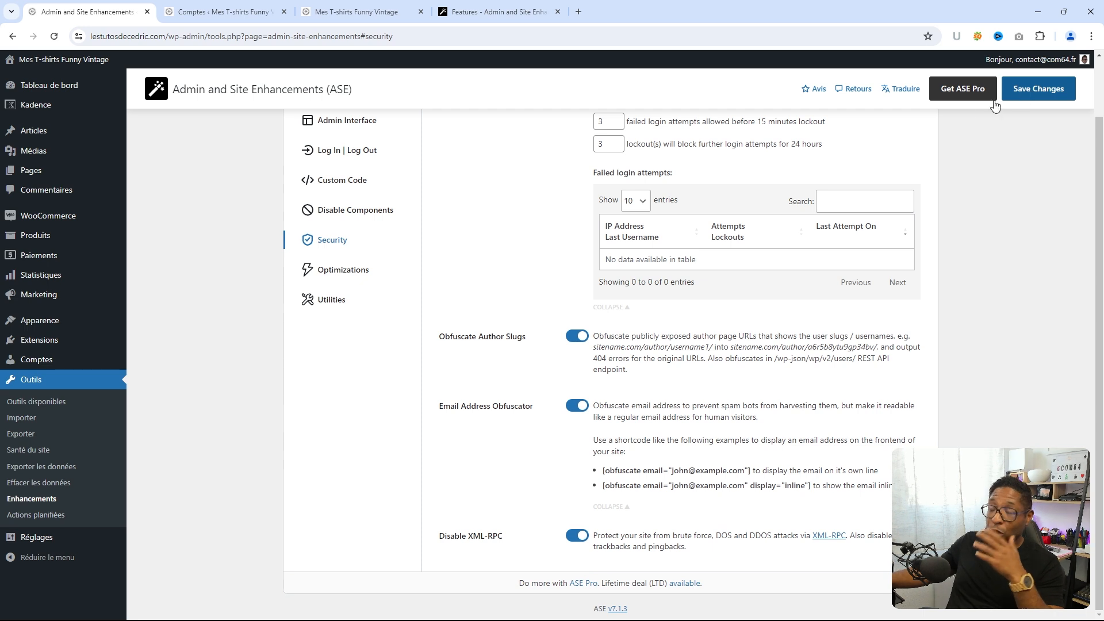
- Enable Image Upload Control limited to 1920 × 1080 pixels, and switch on Revisions Control
left_click(342, 271)
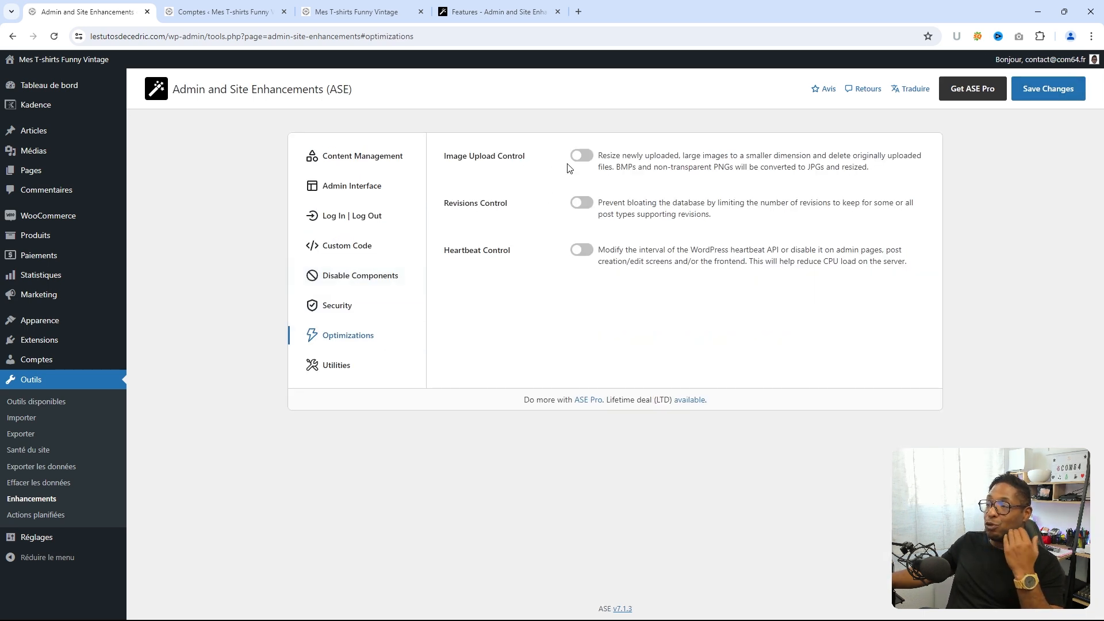
left_click(580, 156)
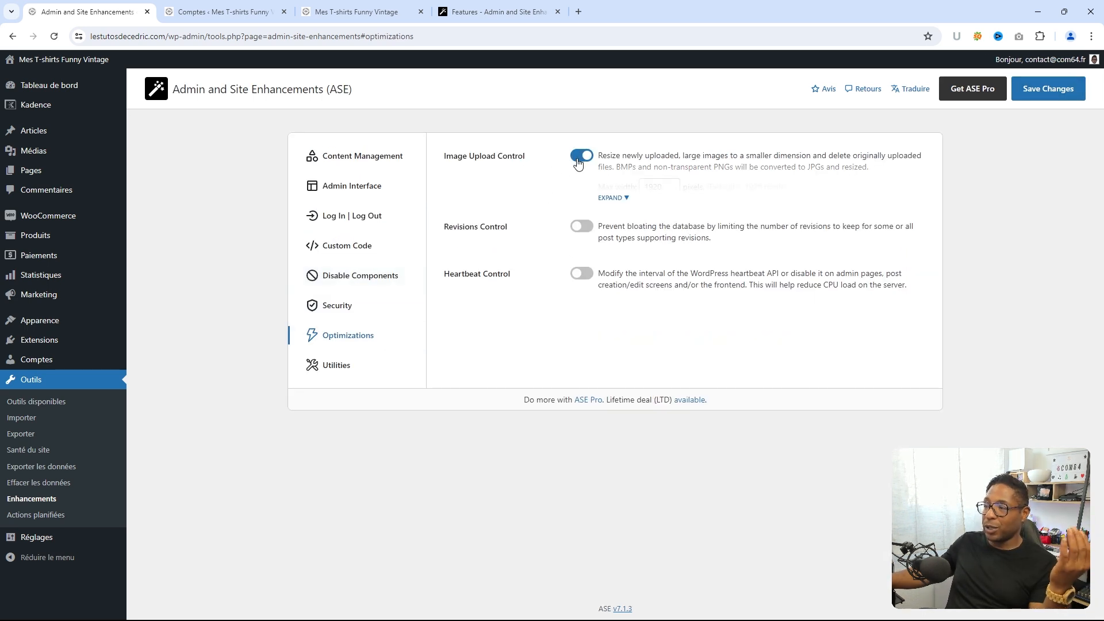
left_click(497, 19)
left_click(190, 19)
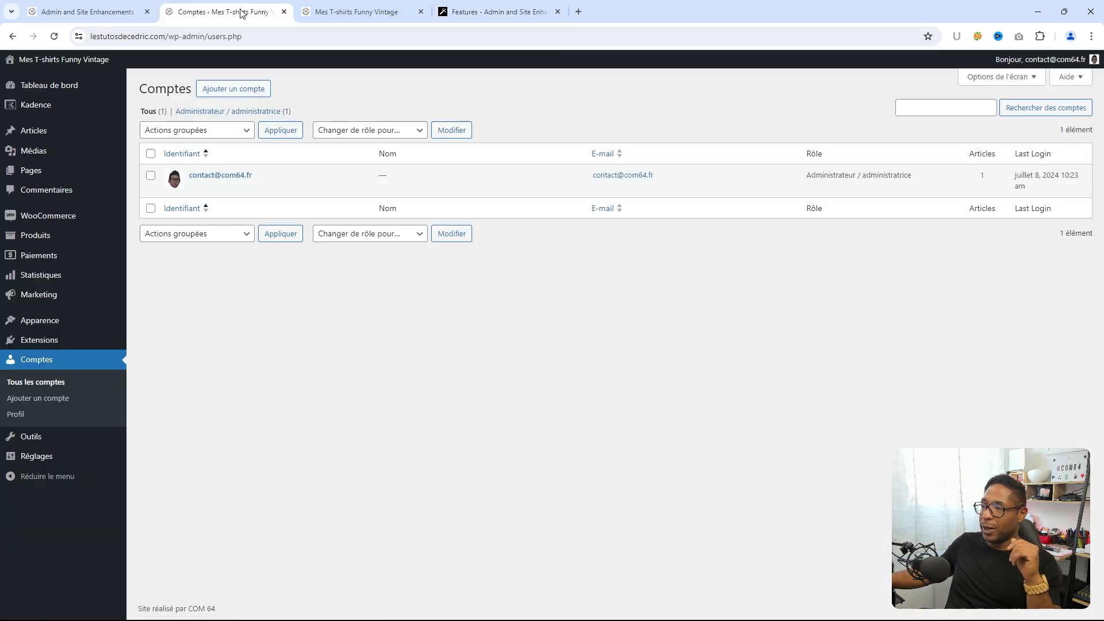
left_click(103, 12)
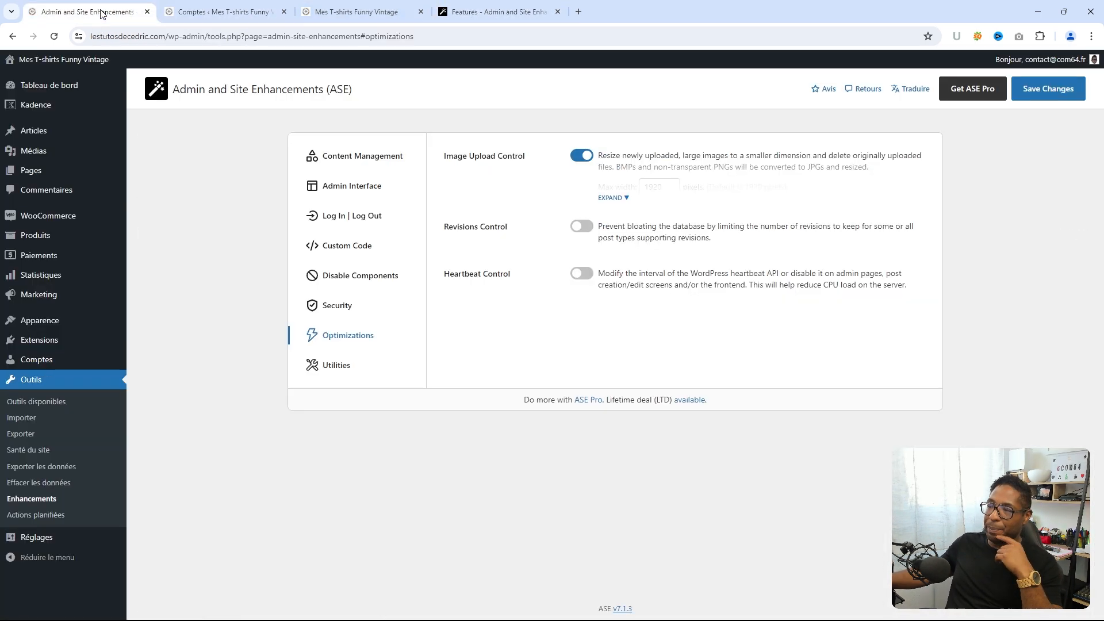
left_click(613, 198)
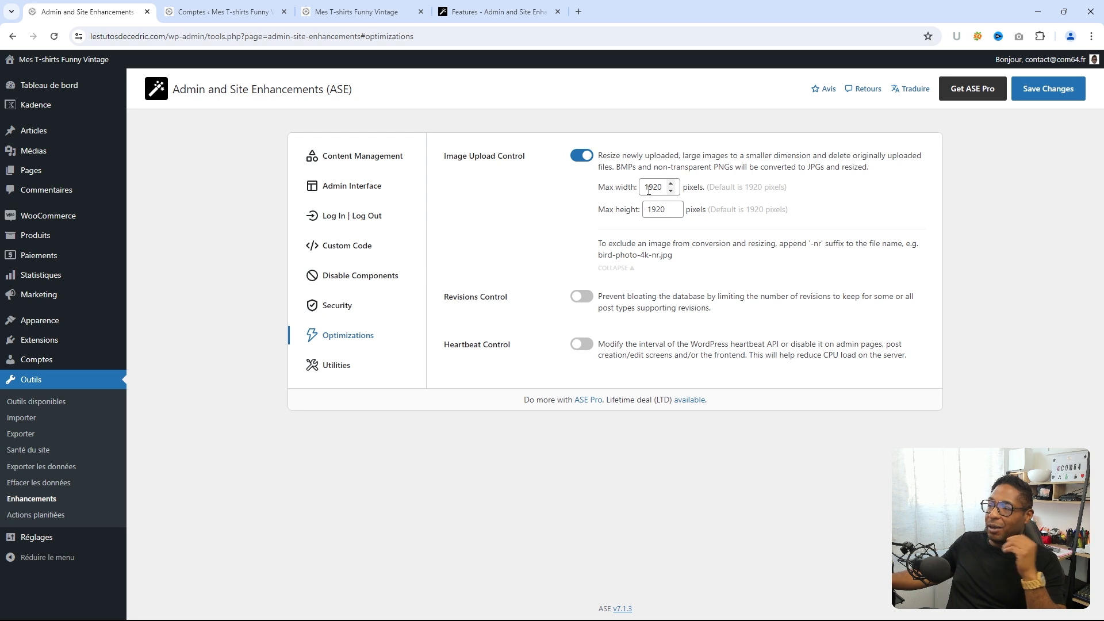
left_click_drag(646, 211, 687, 207)
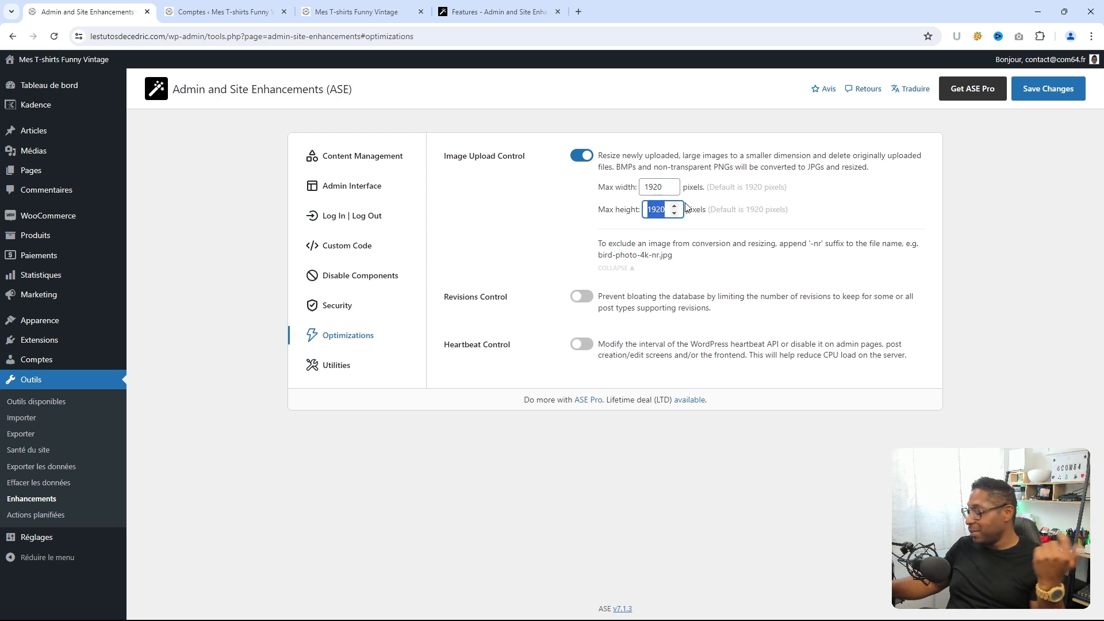
type("1080")
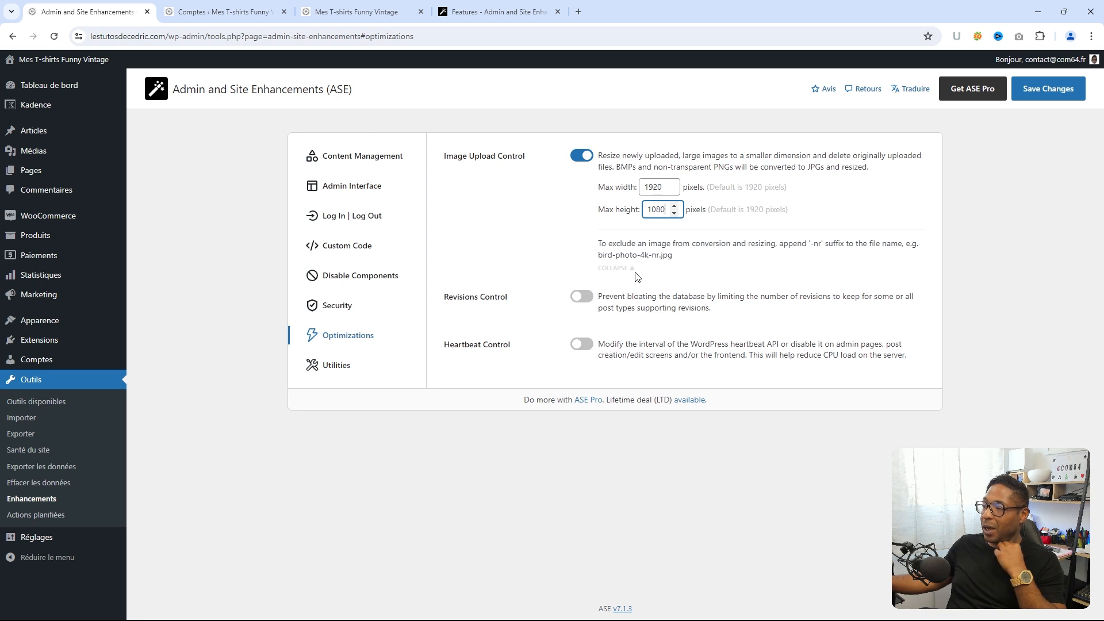
left_click(579, 298)
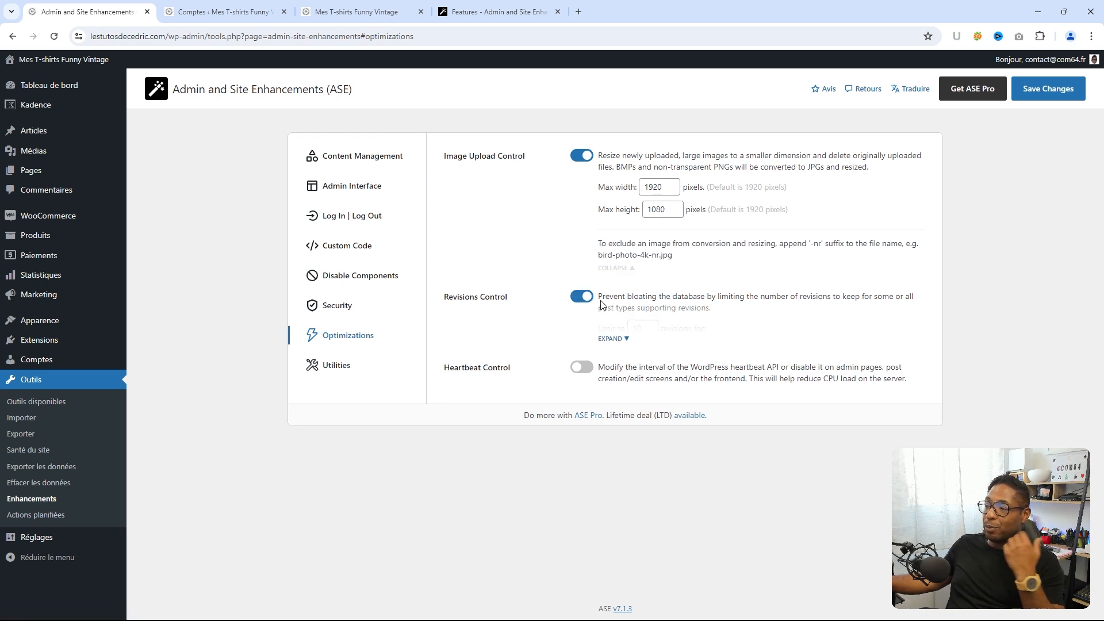
- Show Revisions Control's per-post-type limits, then enable Heartbeat Control and reveal its interval options
left_click(619, 338)
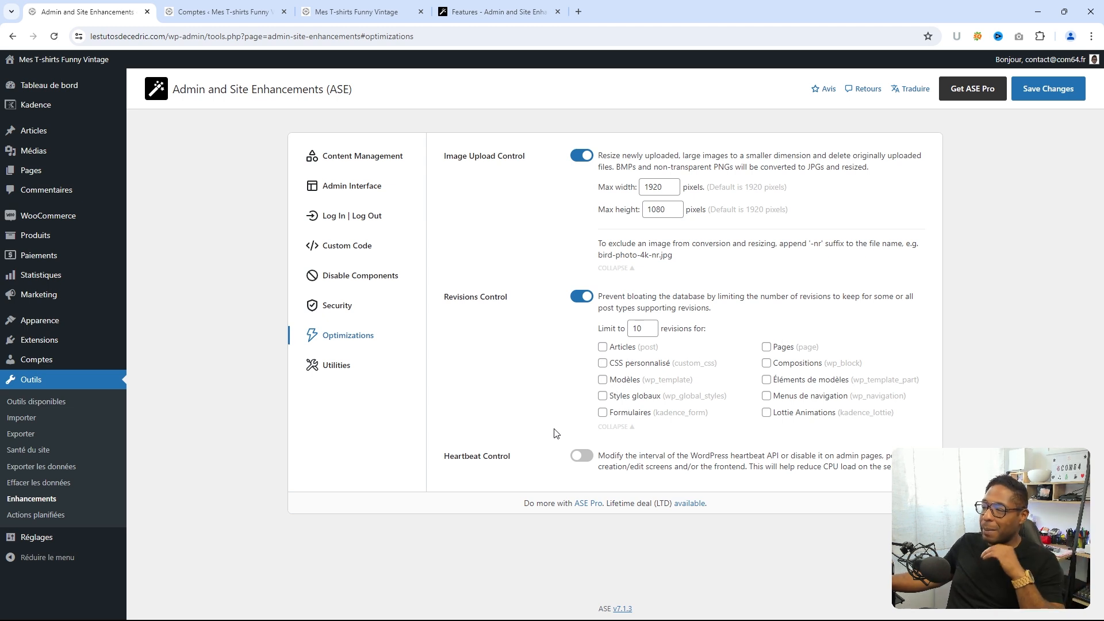
left_click(582, 461)
left_click(582, 460)
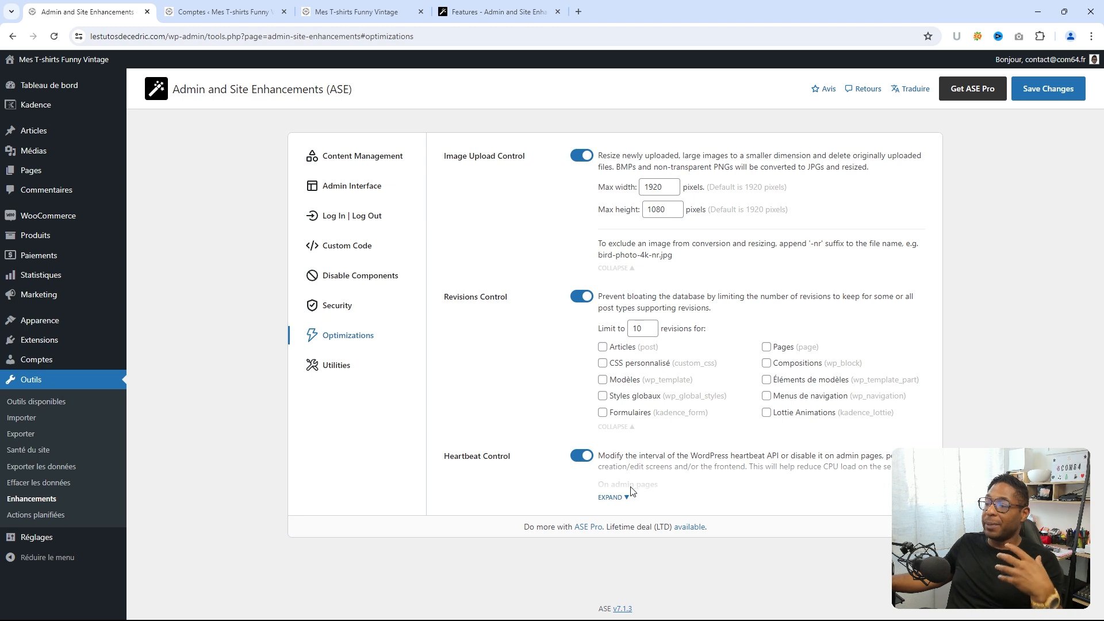
left_click(620, 498)
scroll(537, 477, "down", 2)
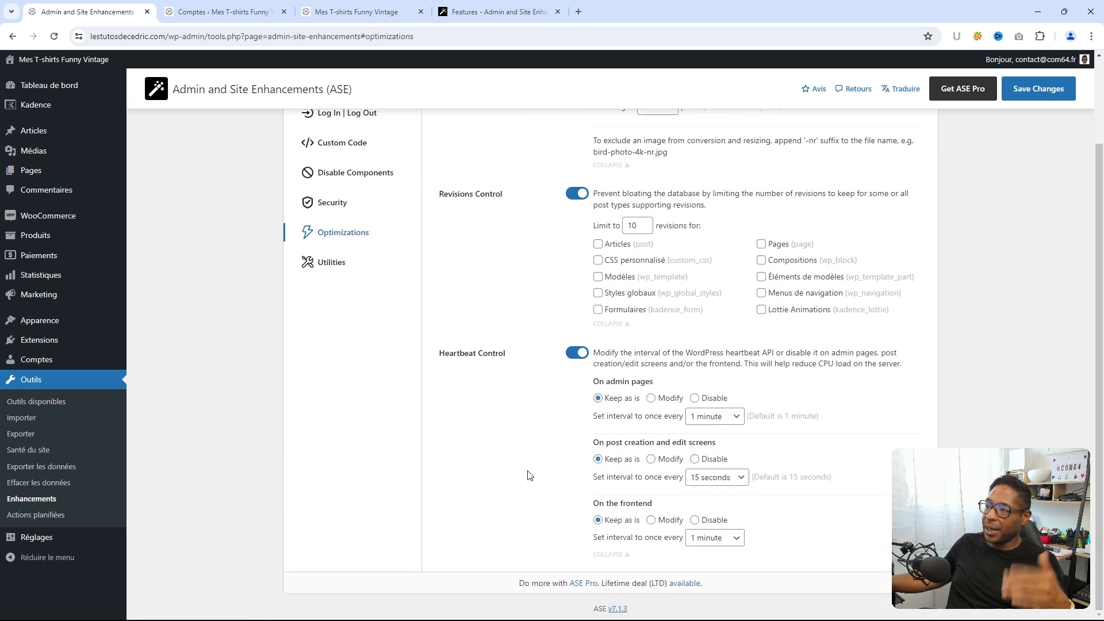
scroll(528, 467, "up", 1)
scroll(528, 467, "up", 1)
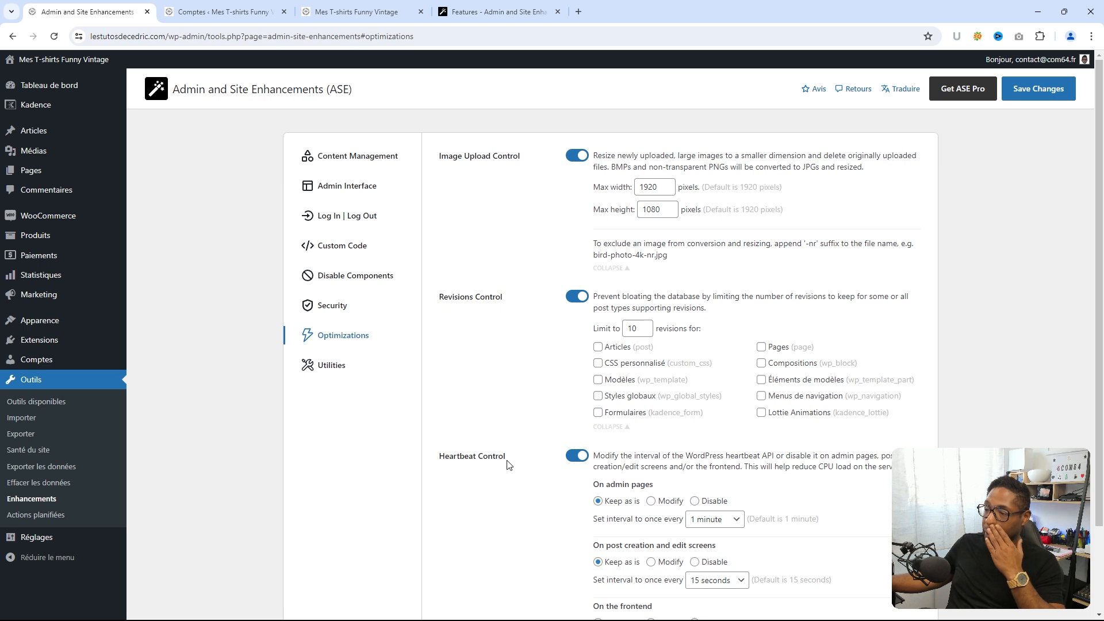
left_click(339, 378)
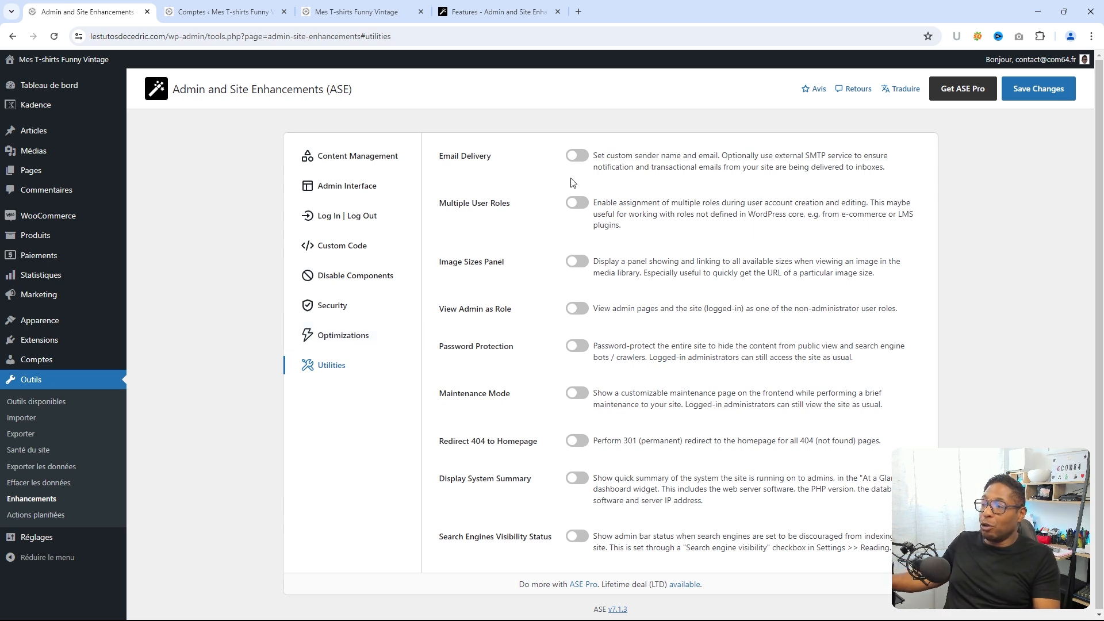
- Turn on Email Delivery and reveal its empty sender name, sender email and SMTP fields
left_click(576, 156)
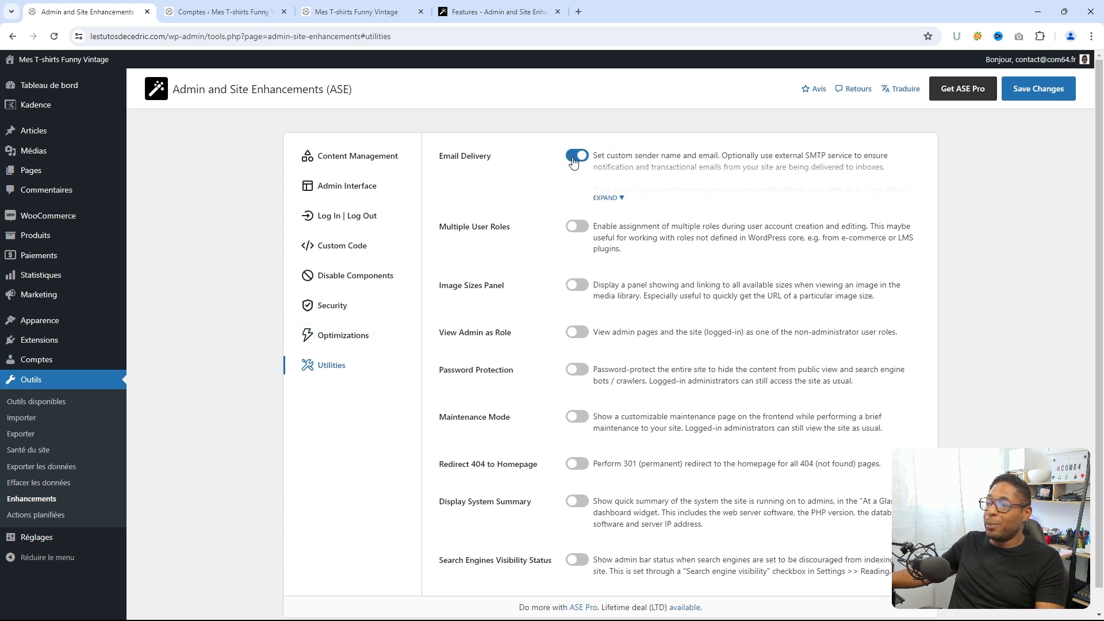
left_click(621, 199)
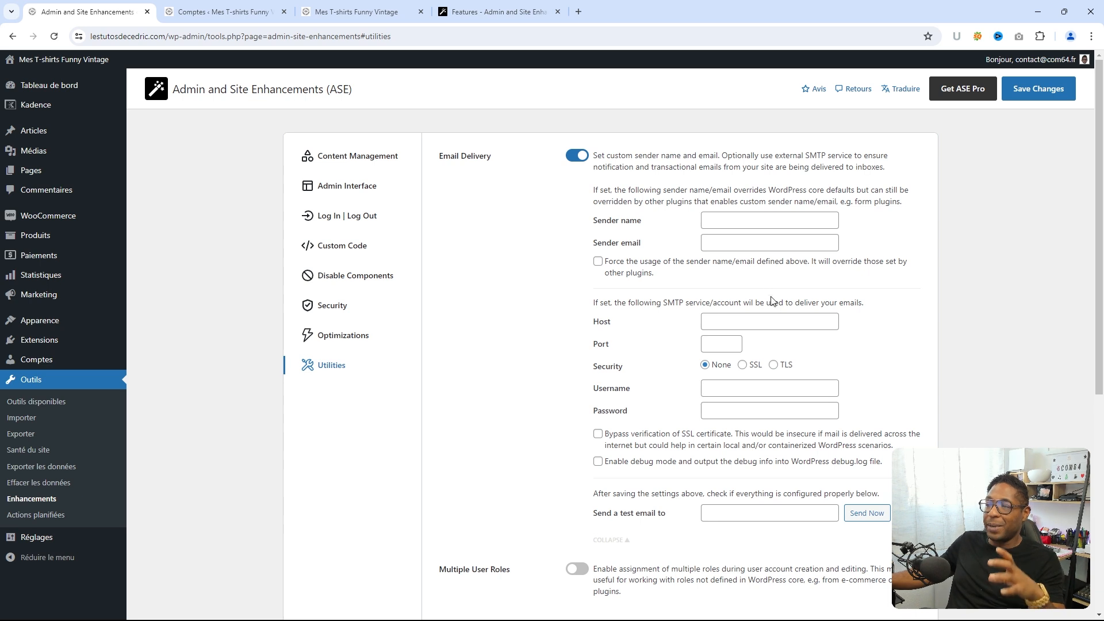
scroll(778, 299, "down", 2)
scroll(759, 265, "up", 2)
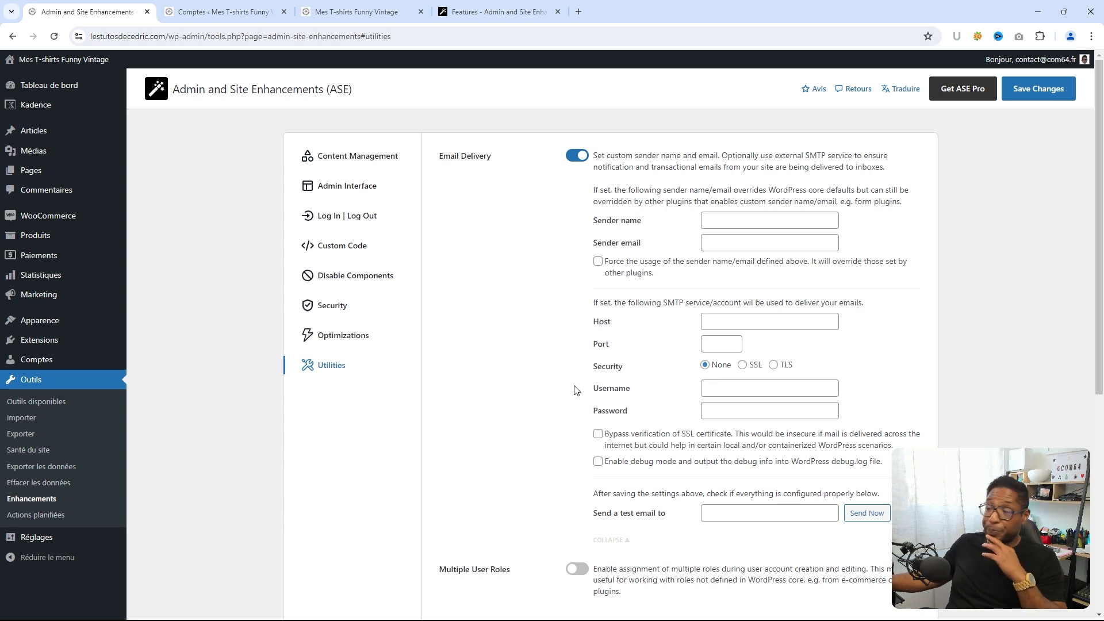
scroll(526, 379, "down", 3)
- Enable Multiple User Roles, Image Sizes Panel and View Admin as Role
scroll(526, 378, "down", 1)
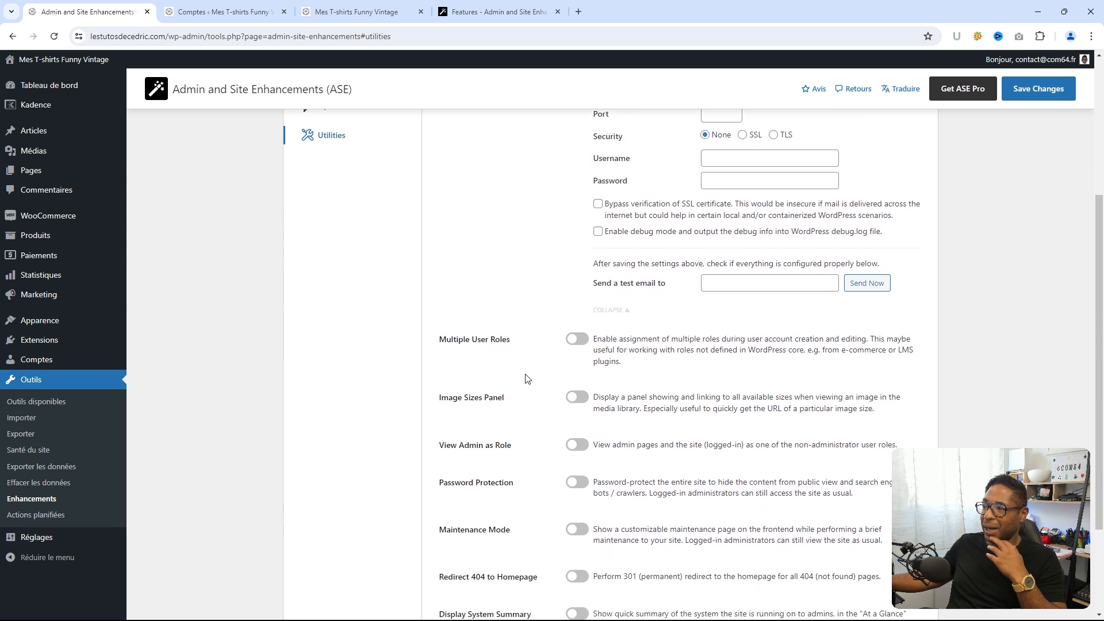
left_click(578, 340)
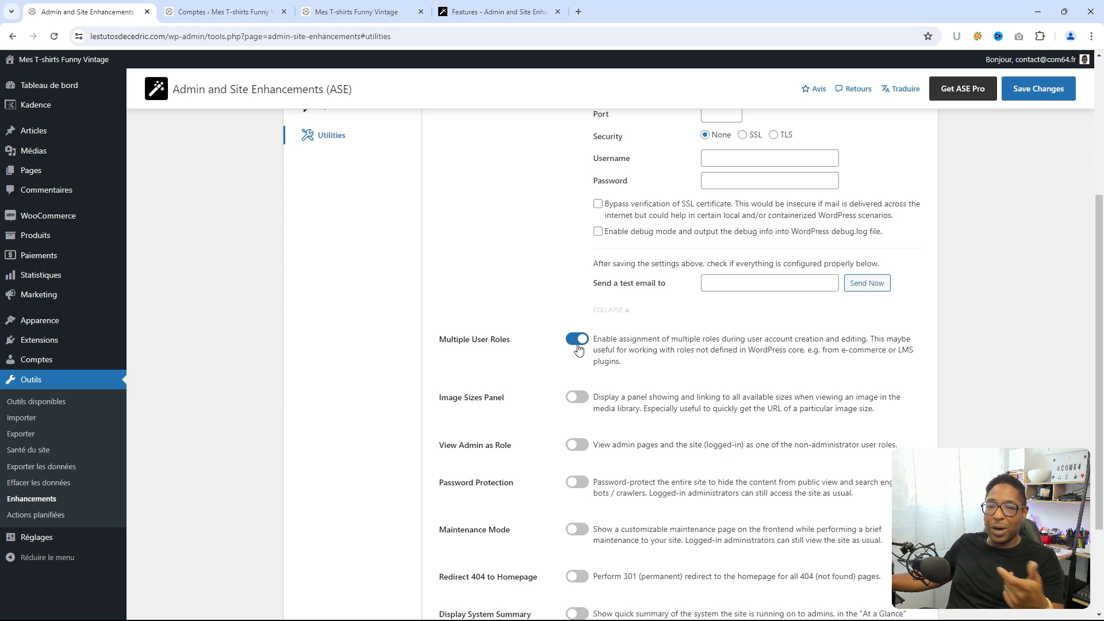
scroll(574, 356, "down", 1)
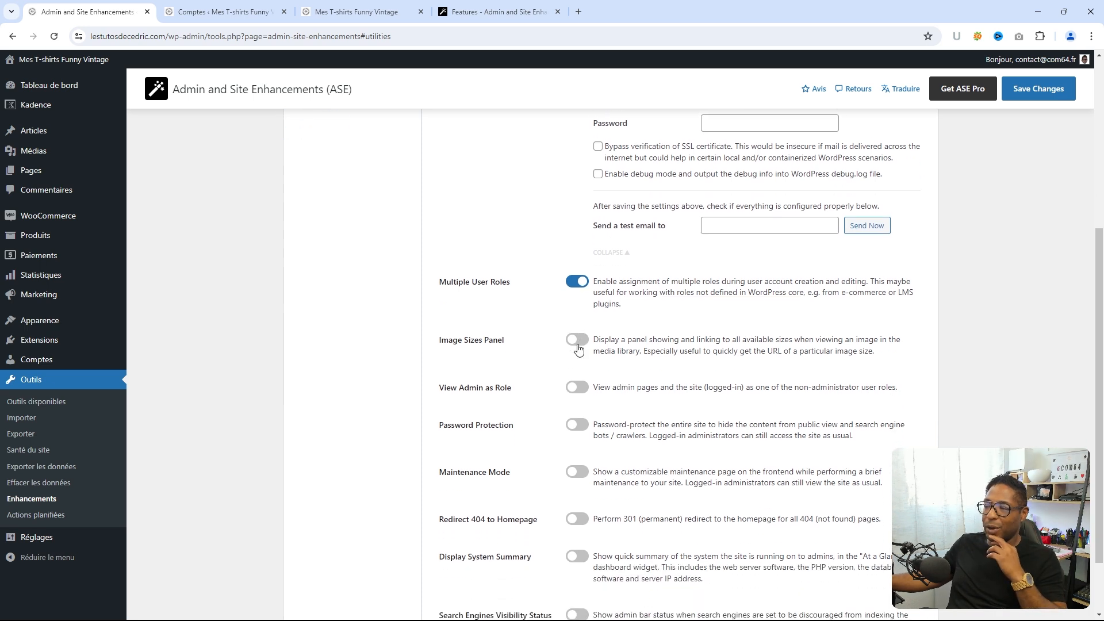
left_click(577, 340)
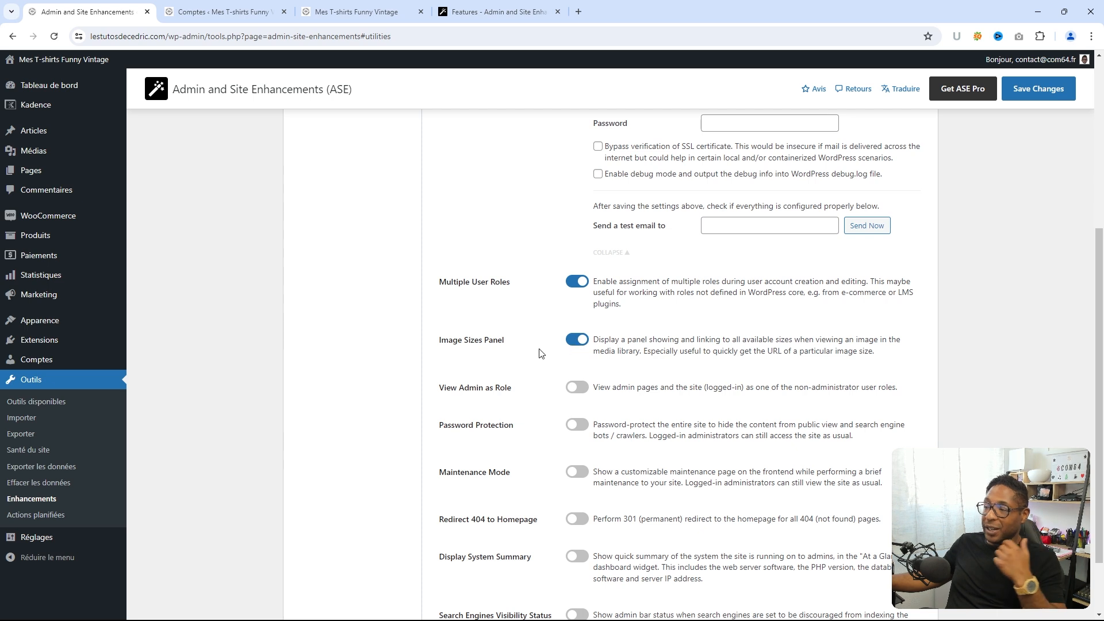
scroll(540, 345, "down", 1)
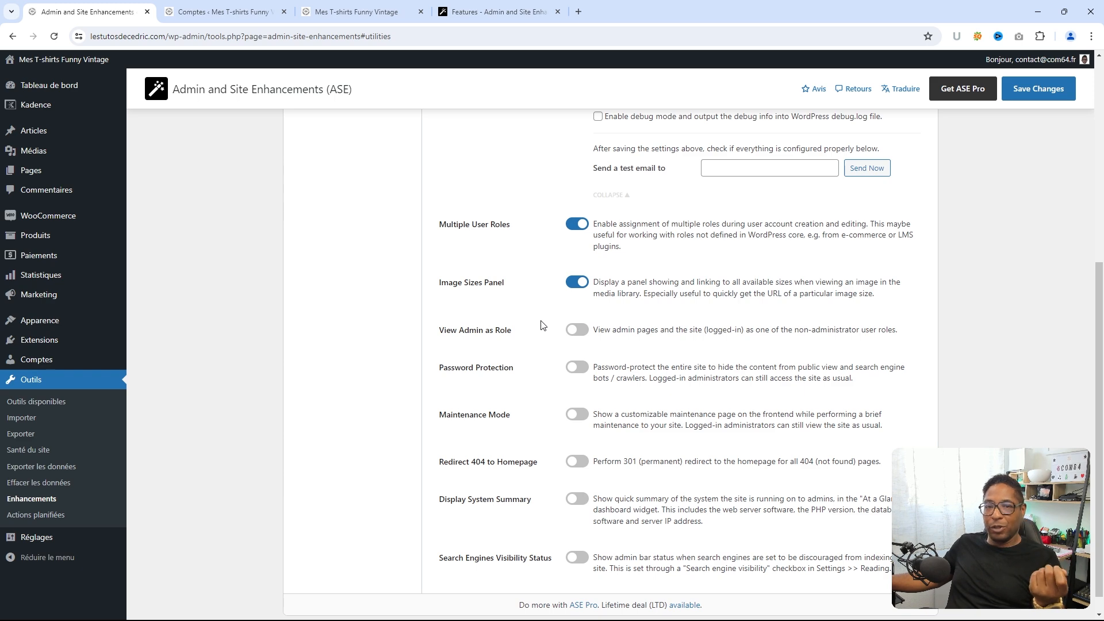
scroll(538, 325, "down", 1)
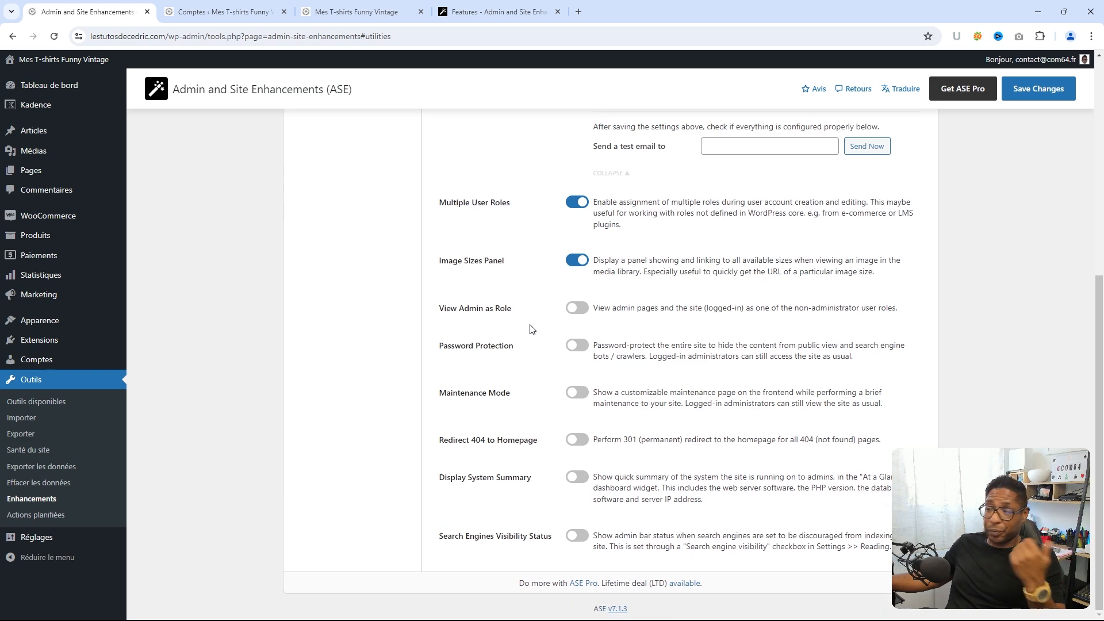
left_click(578, 310)
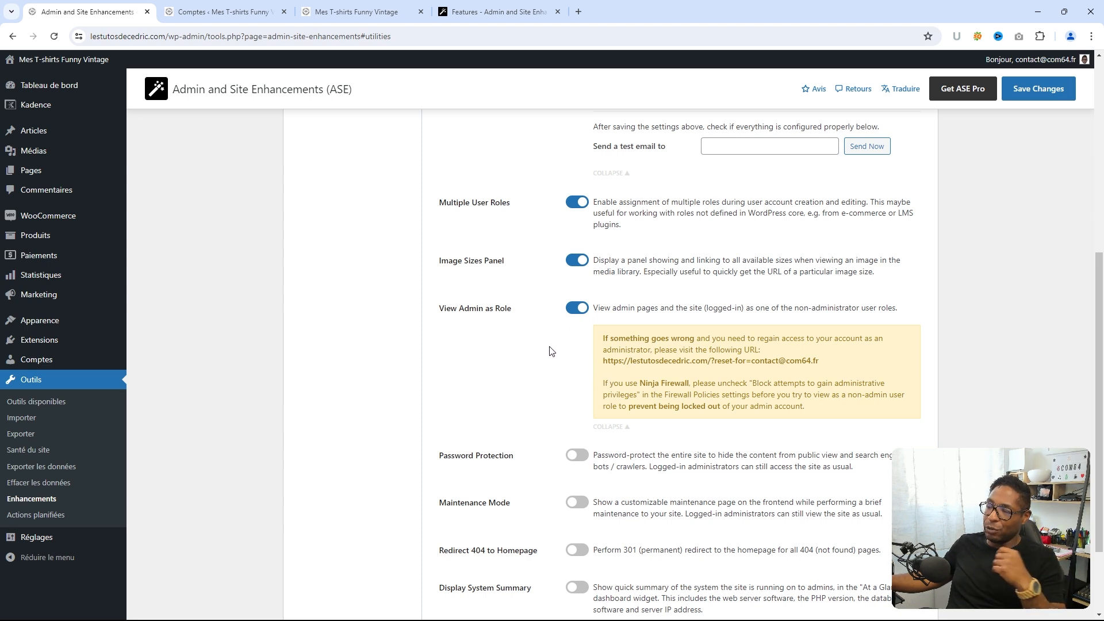
- Switch on site-wide Password Protection and reveal its site password field
scroll(544, 352, "down", 2)
left_click(577, 345)
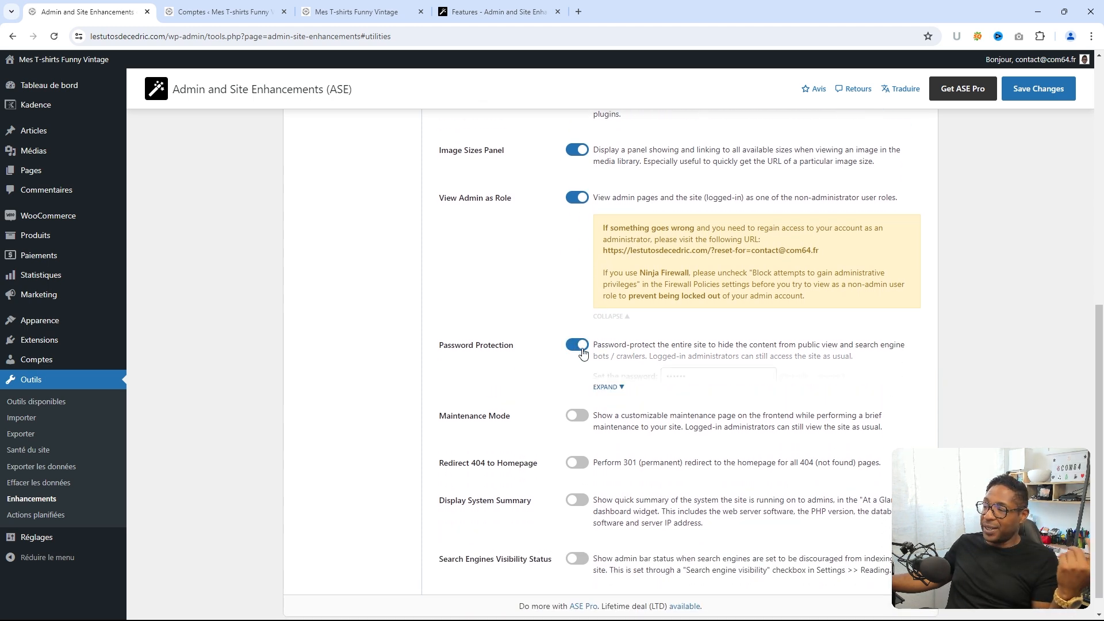
left_click(610, 388)
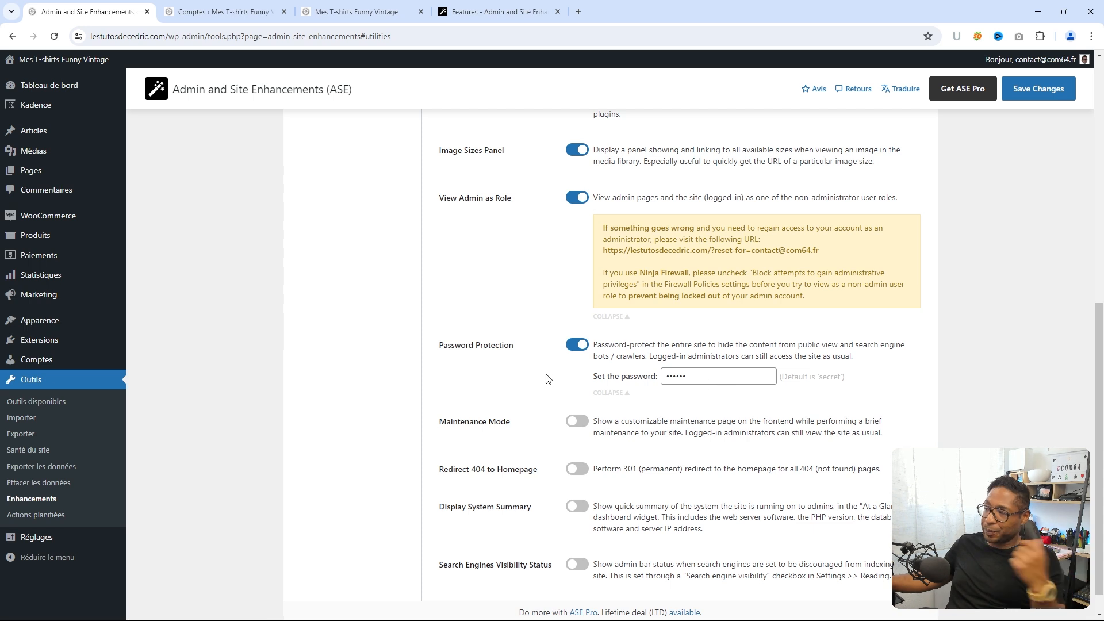
scroll(533, 378, "down", 1)
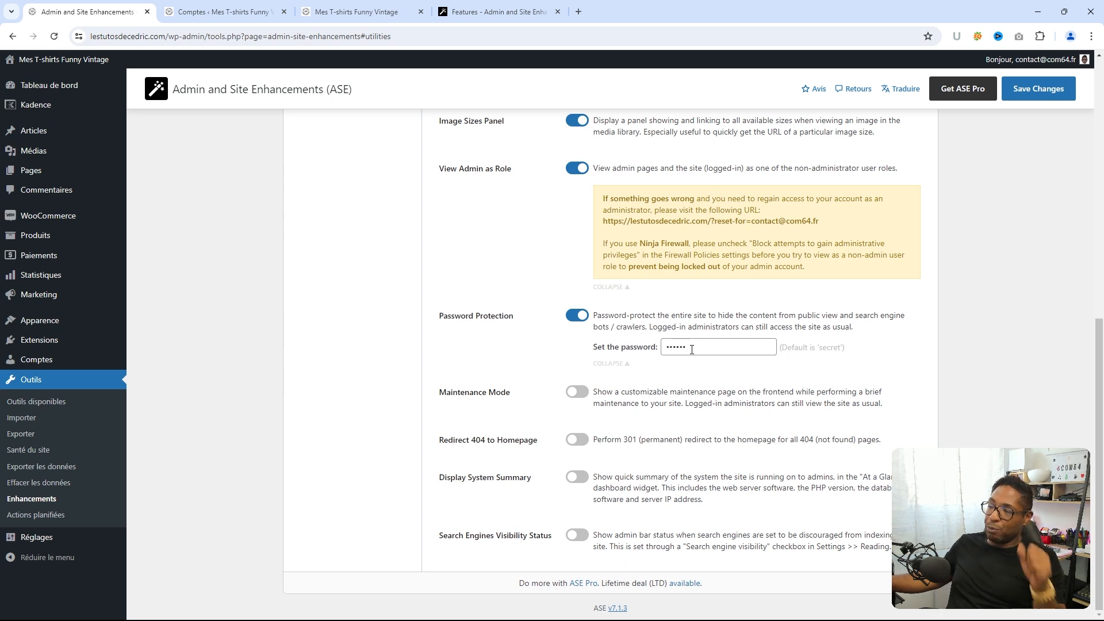
- Enable Maintenance Mode with its default heading and description, leaving the 404 redirect off
left_click(574, 394)
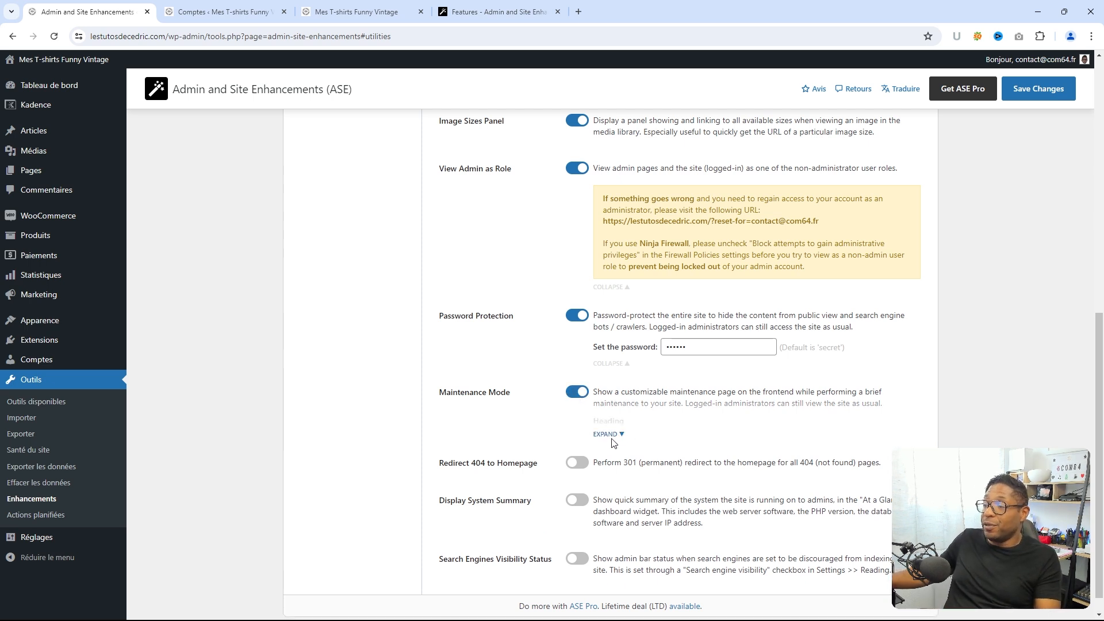
scroll(622, 433, "down", 2)
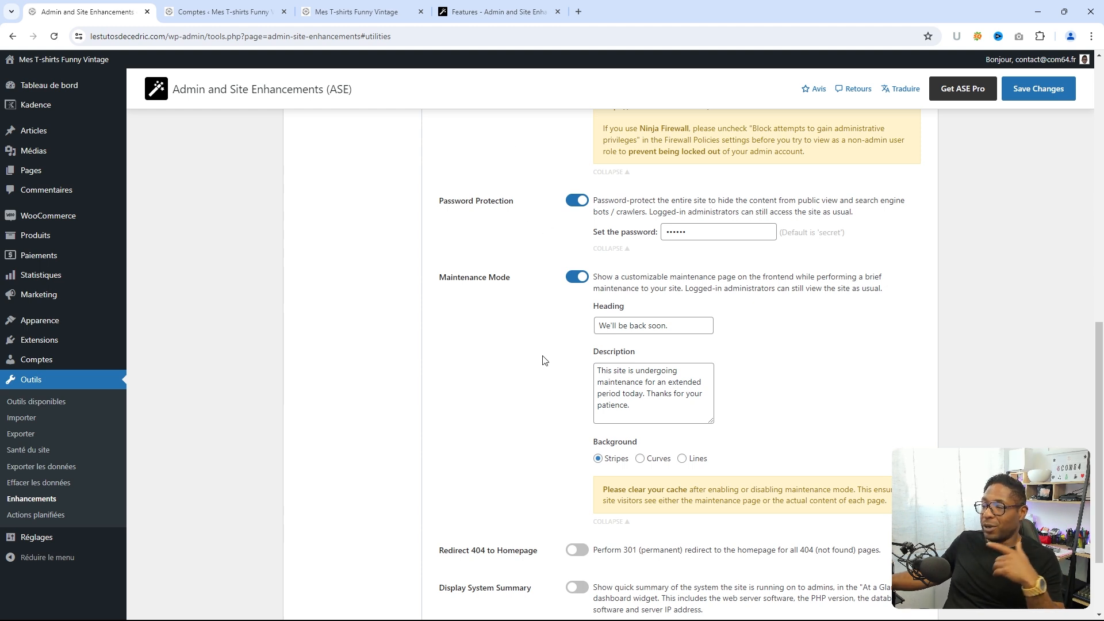
scroll(545, 360, "down", 2)
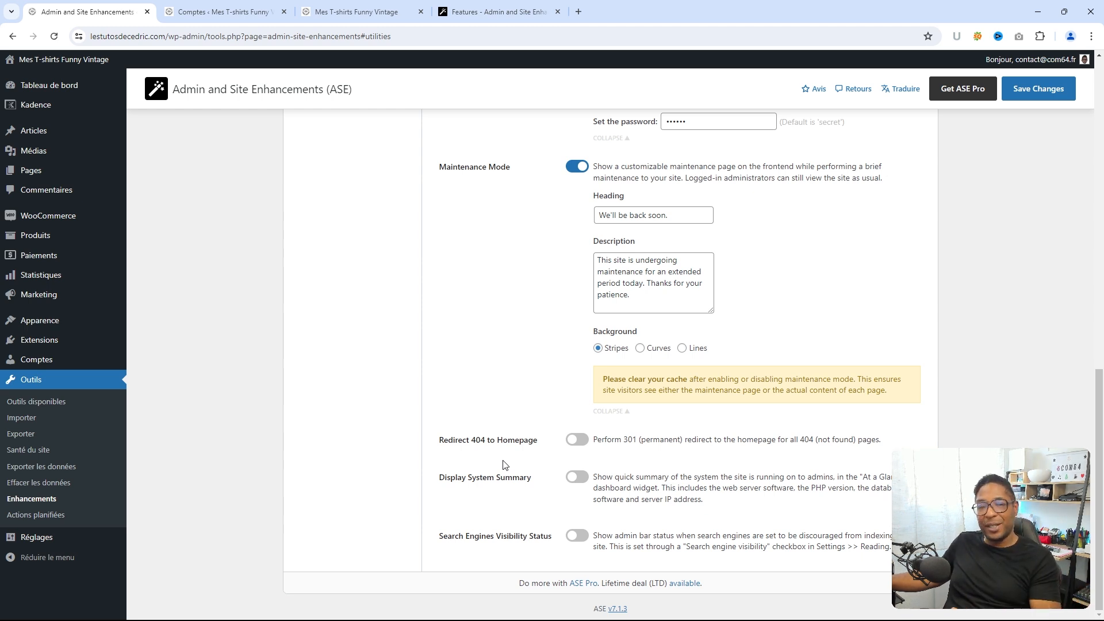
left_click(572, 442)
left_click(572, 442)
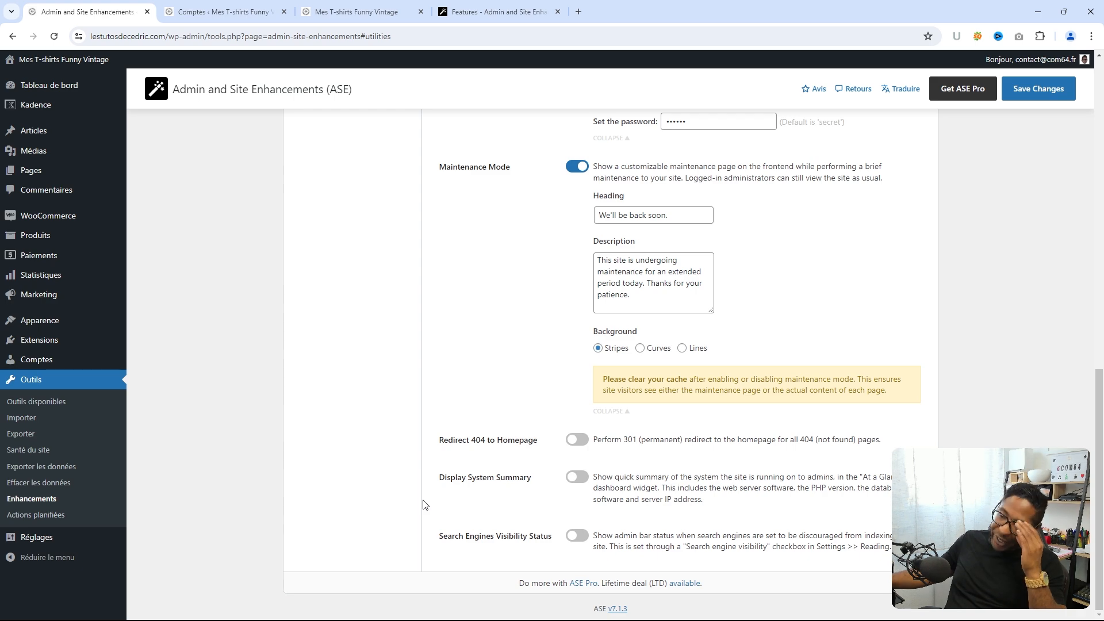
scroll(425, 504, "up", 10)
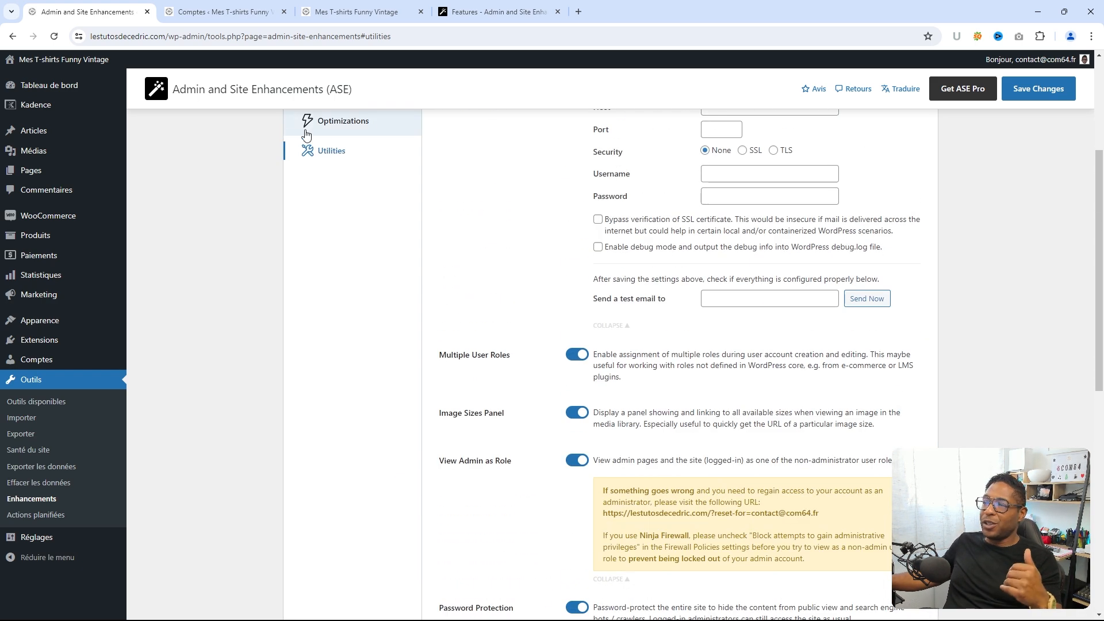
- Move a new tab into its own window and view the ASE Pro pricing page on wpase.com
left_click(585, 12)
left_click_drag(584, 16, 1070, 78)
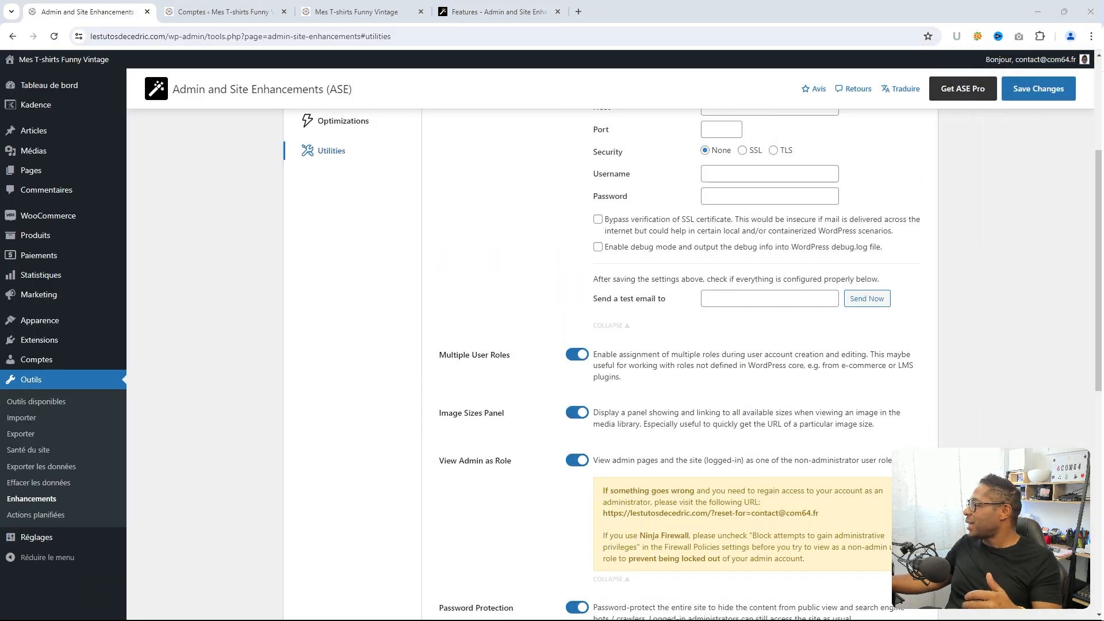
left_click(492, 11)
scroll(442, 242, "up", 11)
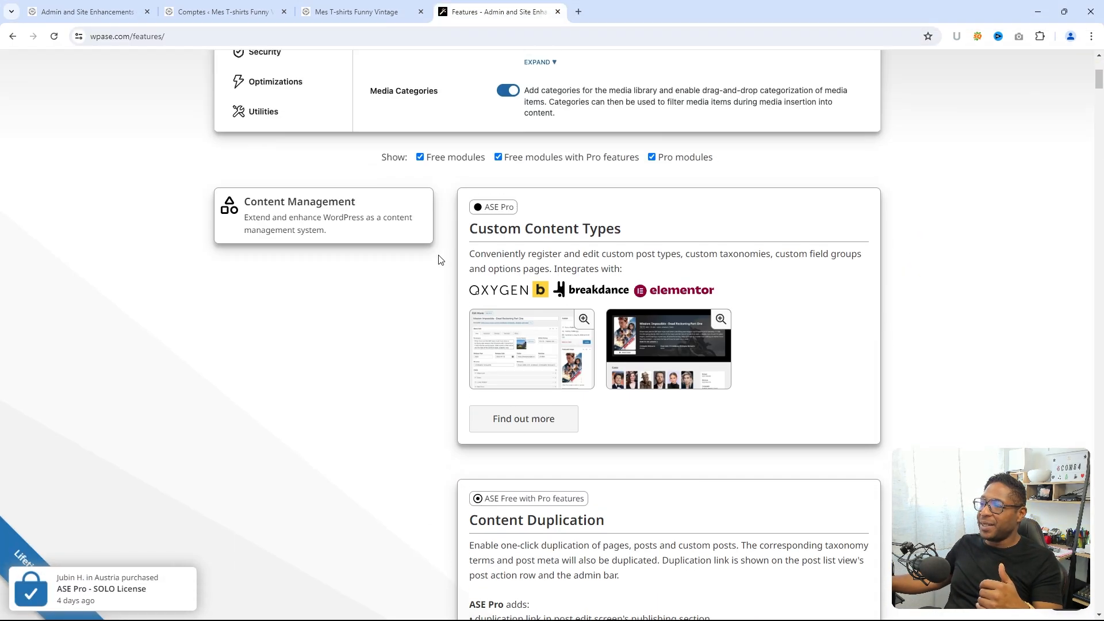
left_click(772, 68)
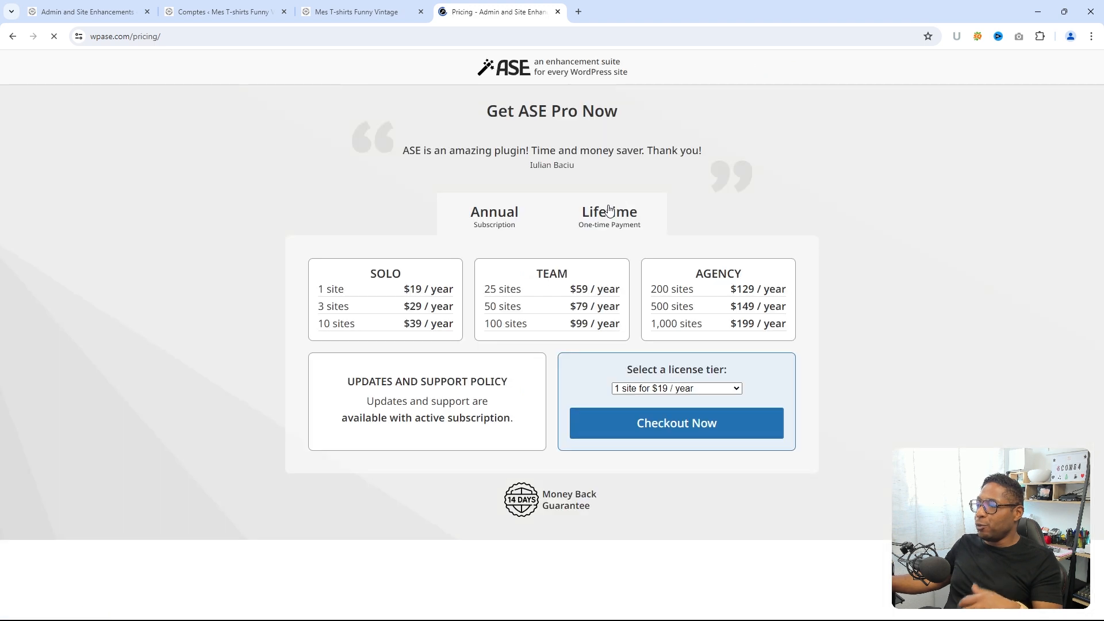
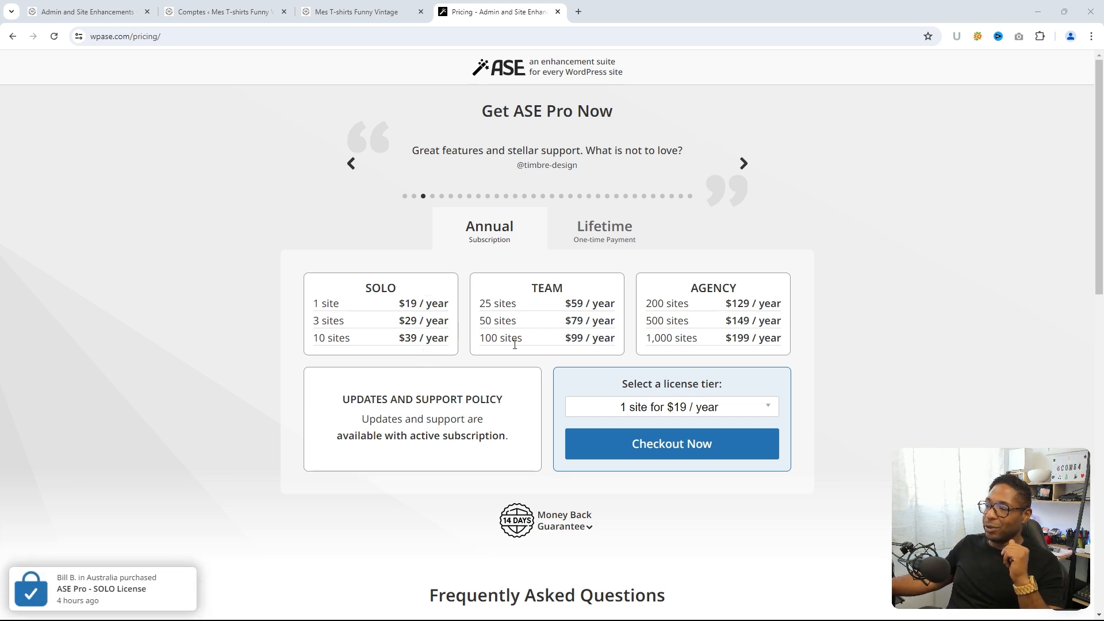
- Show ASE Pro's Lifetime prices, then merge the maximized ASE settings window into the main Chrome window
left_click(595, 233)
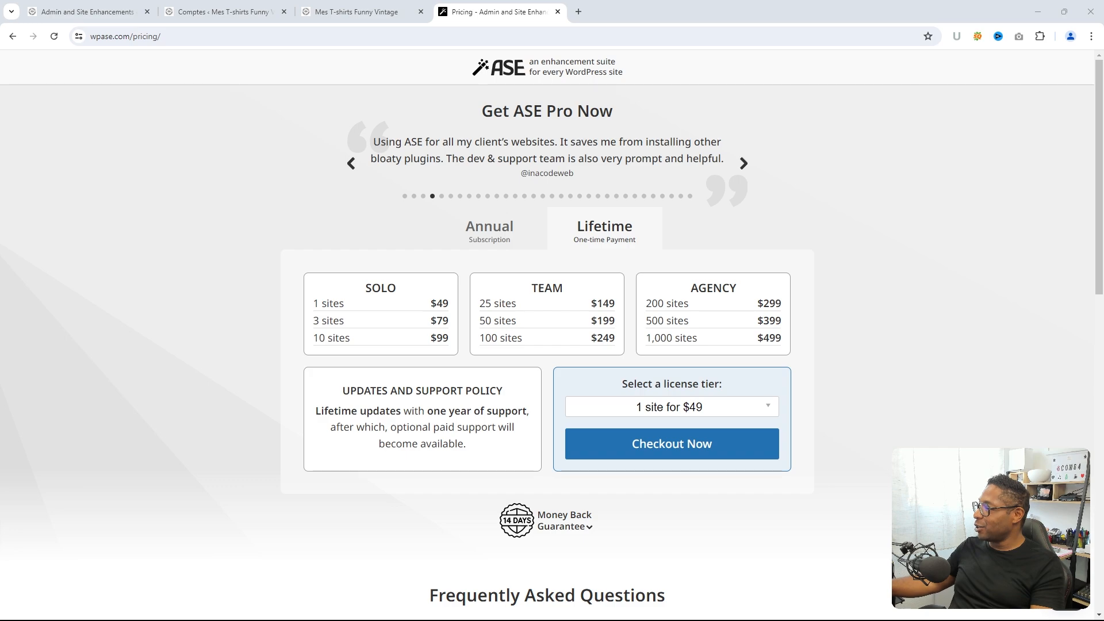
left_click_drag(1103, 13, 293, 44)
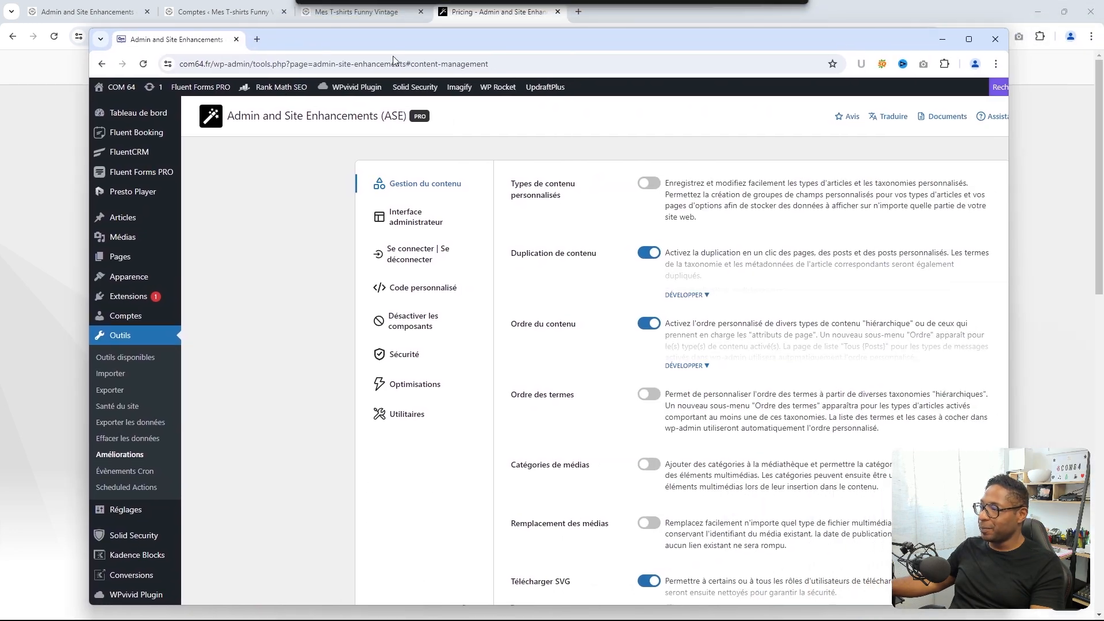
left_click(969, 38)
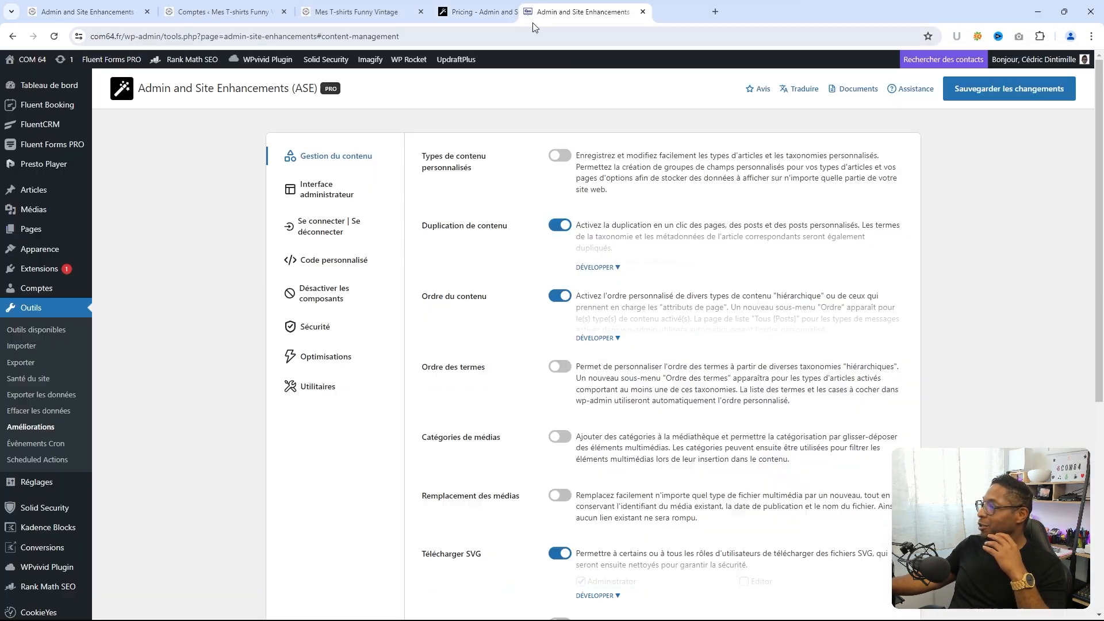
left_click_drag(612, 14, 205, 23)
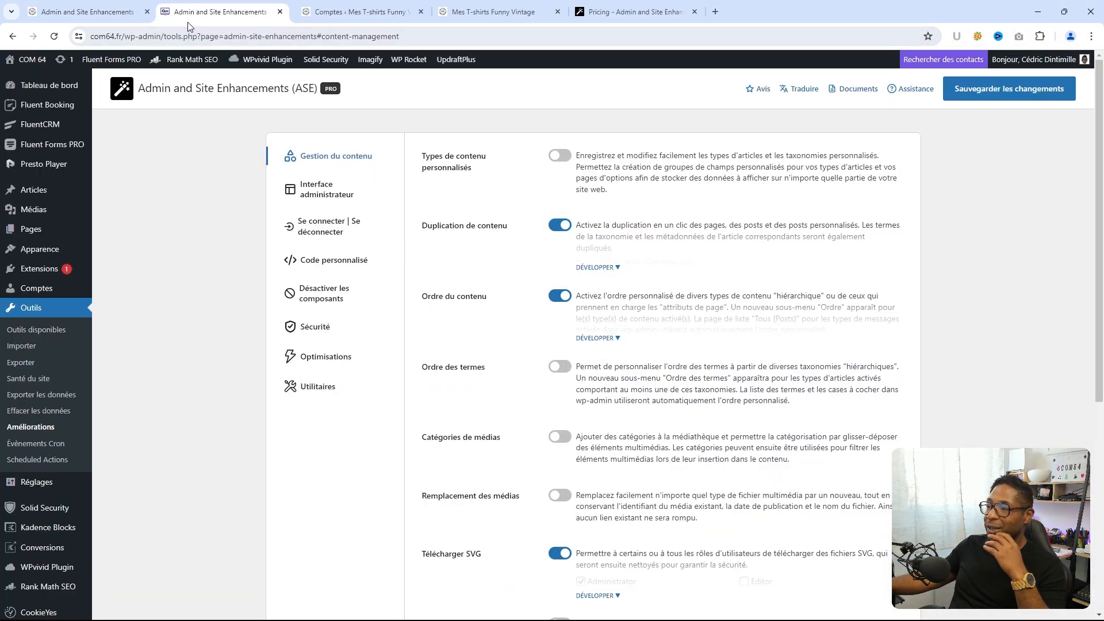
- On the other site's tab, open the free ASE settings under Outils > Enhancements
left_click(86, 11)
scroll(207, 348, "up", 4)
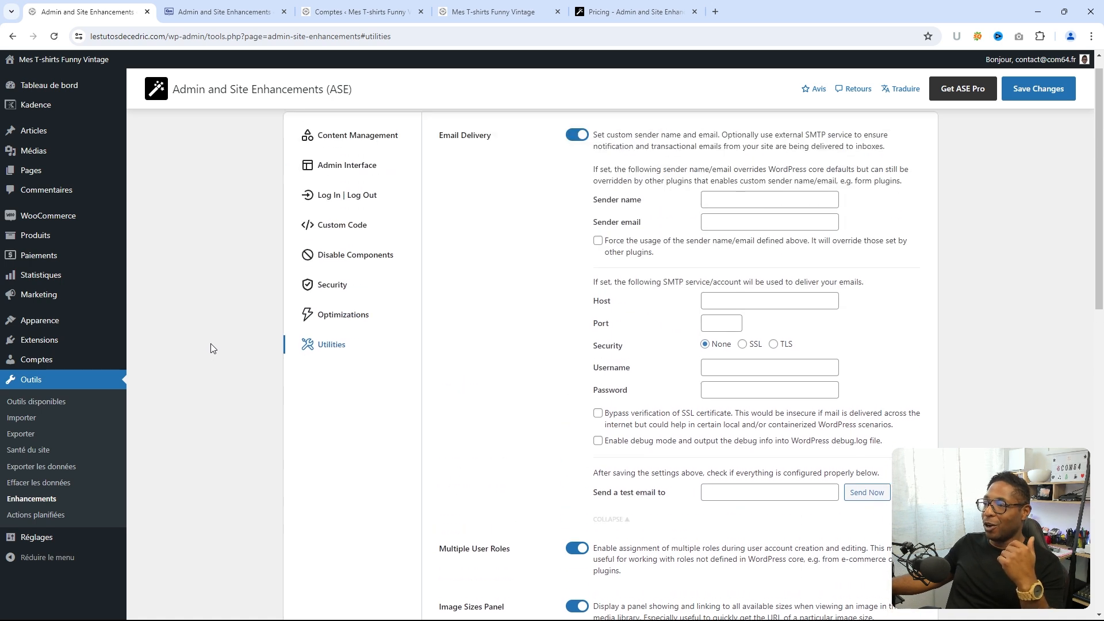
left_click(31, 382)
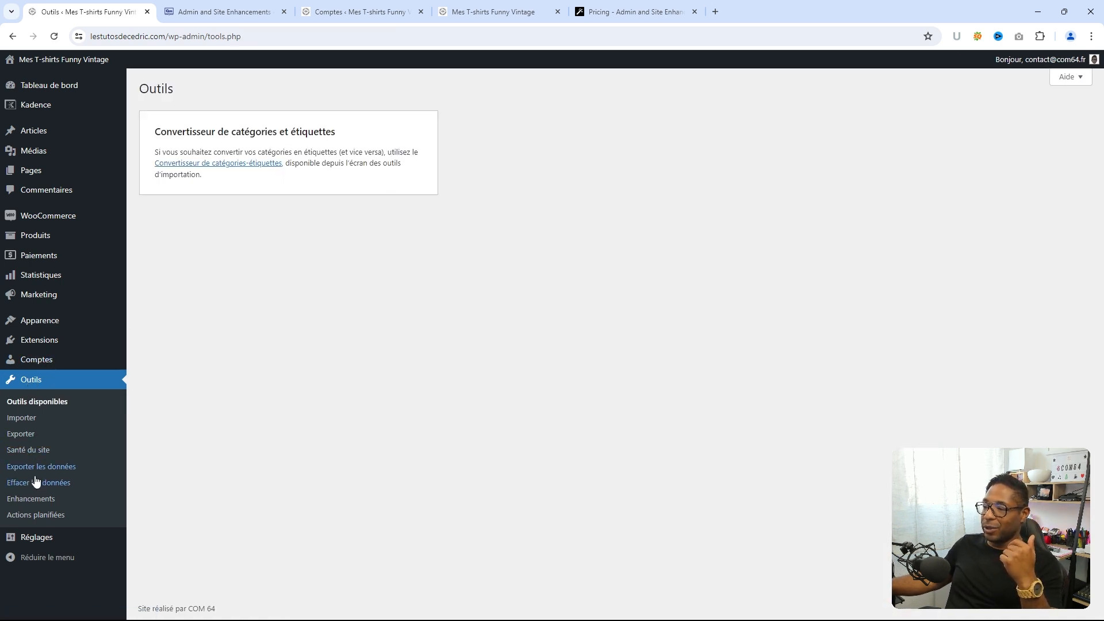
left_click(29, 500)
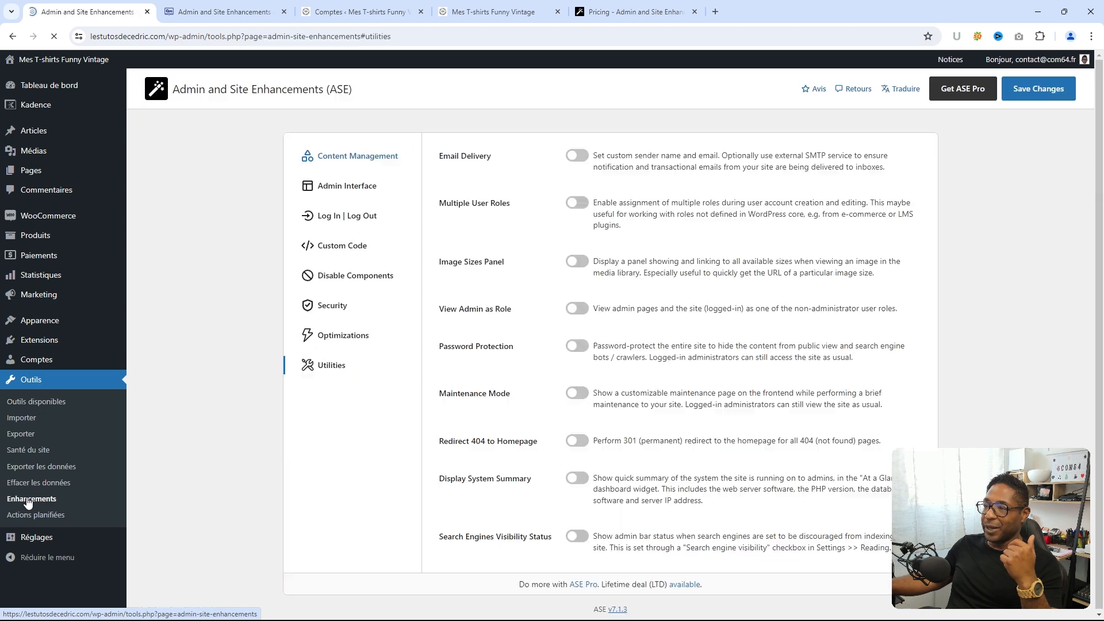
- Reload the com64.fr Améliorations page and scroll through its ASE Pro settings
left_click(206, 19)
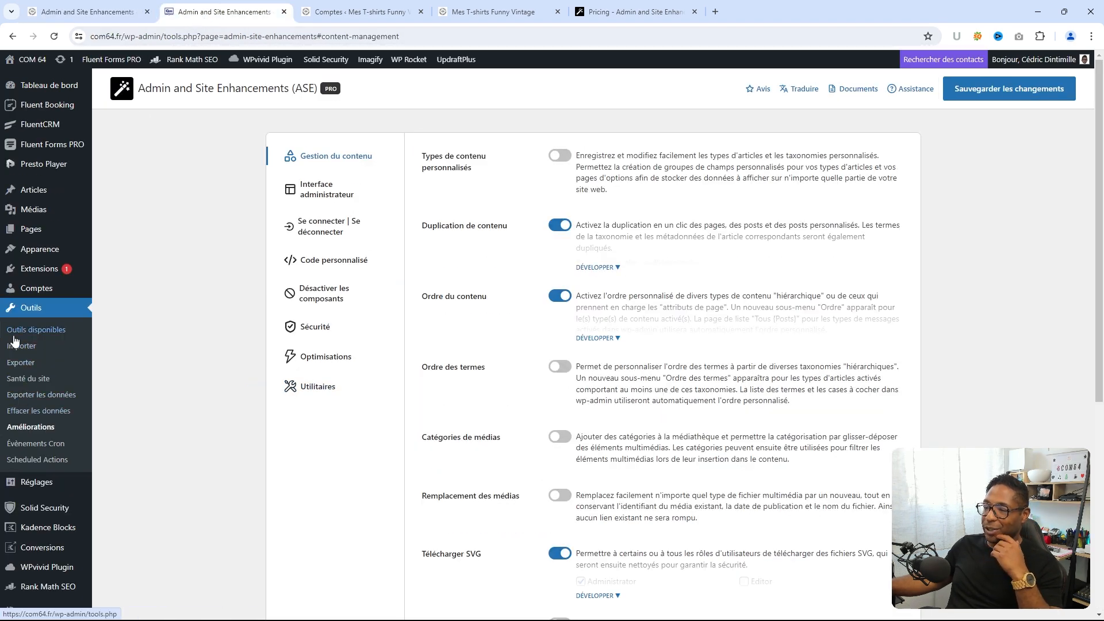
left_click(18, 428)
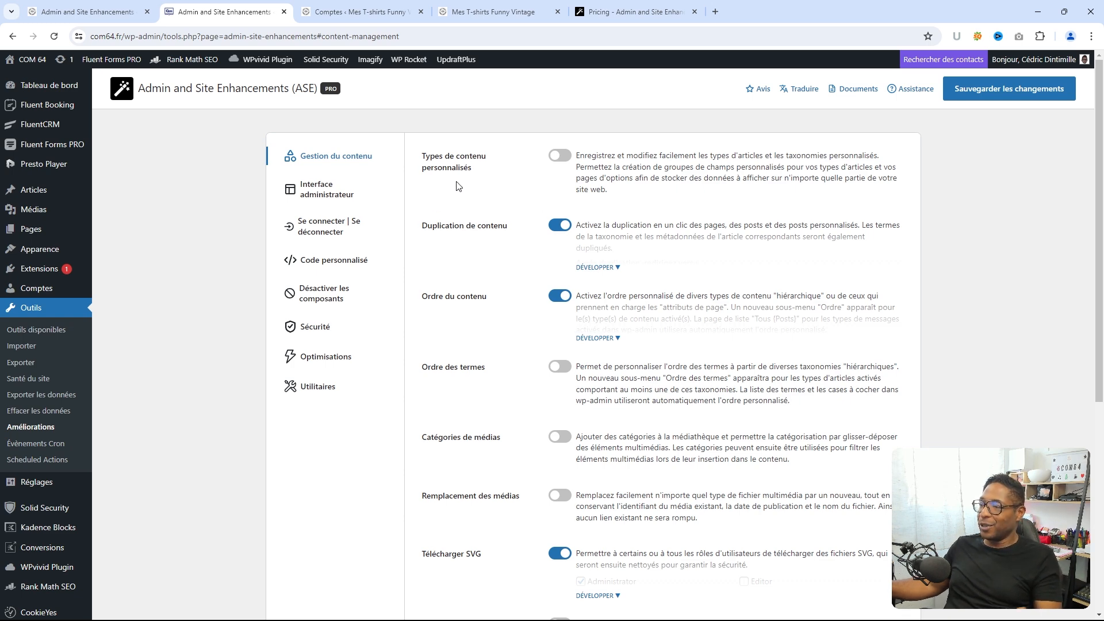
scroll(474, 182, "down", 1)
scroll(478, 184, "down", 2)
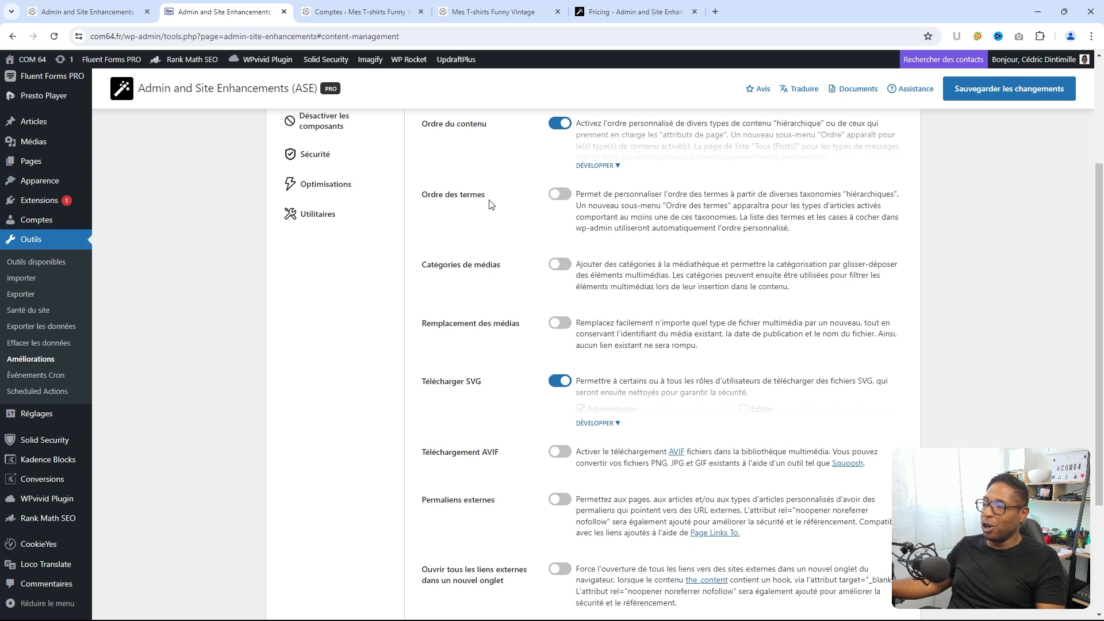
scroll(484, 212, "down", 1)
scroll(499, 224, "down", 1)
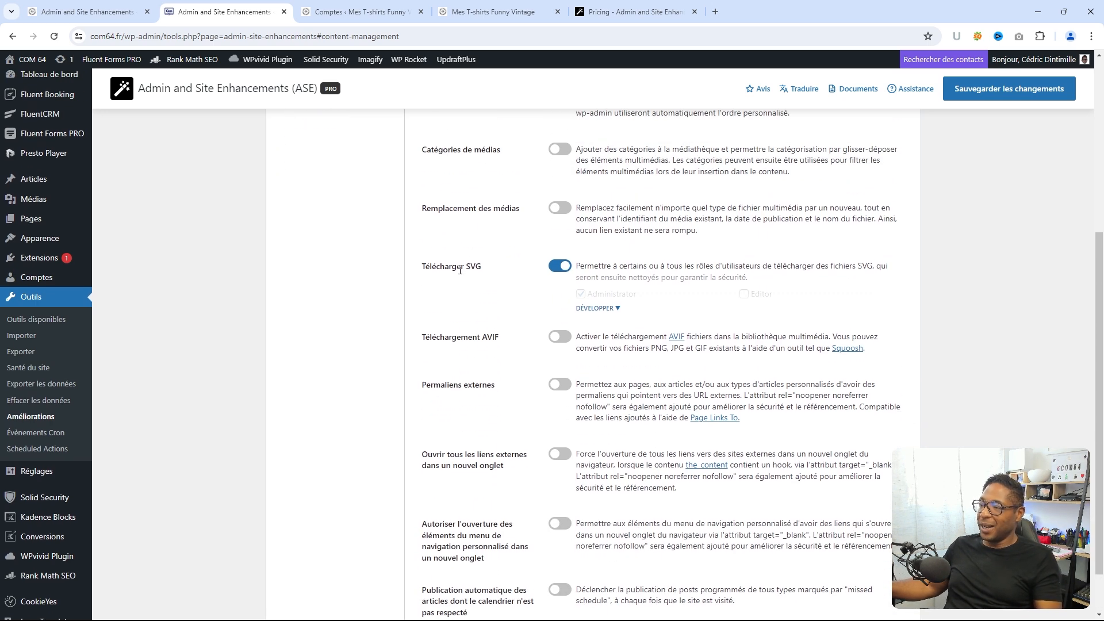
scroll(460, 272, "down", 1)
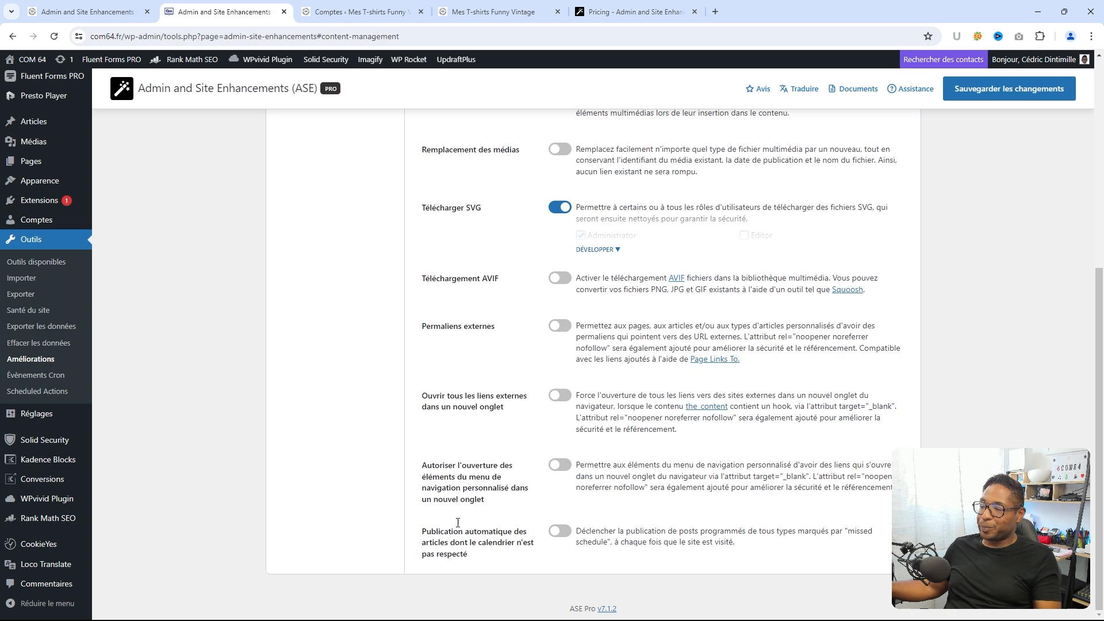
scroll(458, 522, "up", 10)
- Expand the Pro site's login page customisation options under Se connecter | Se déconnecter
left_click(334, 224)
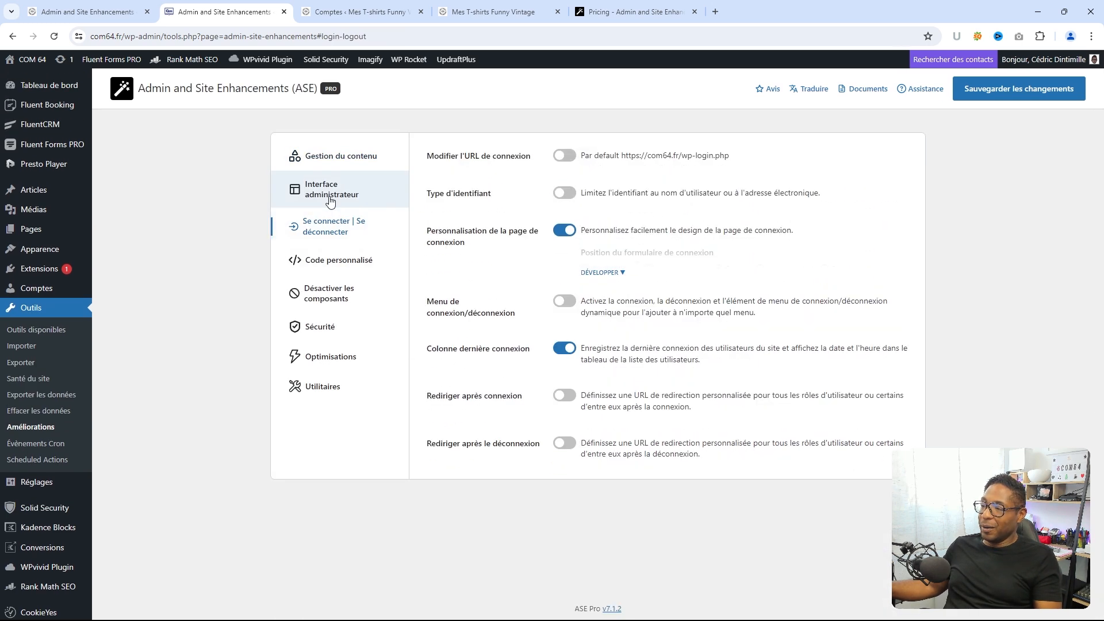
left_click(330, 199)
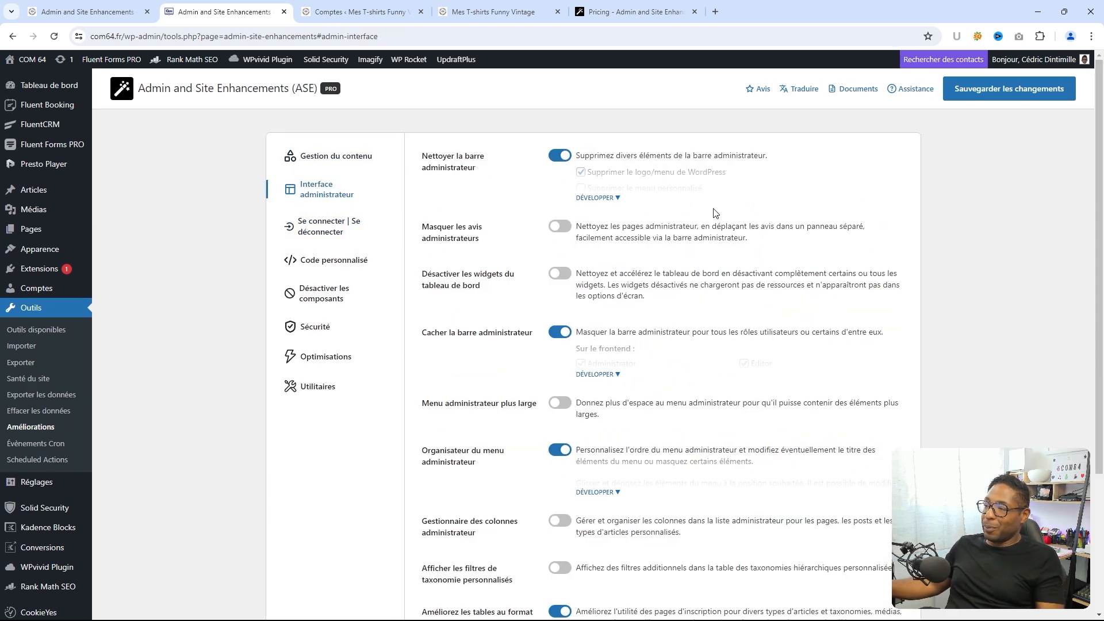
scroll(712, 214, "down", 1)
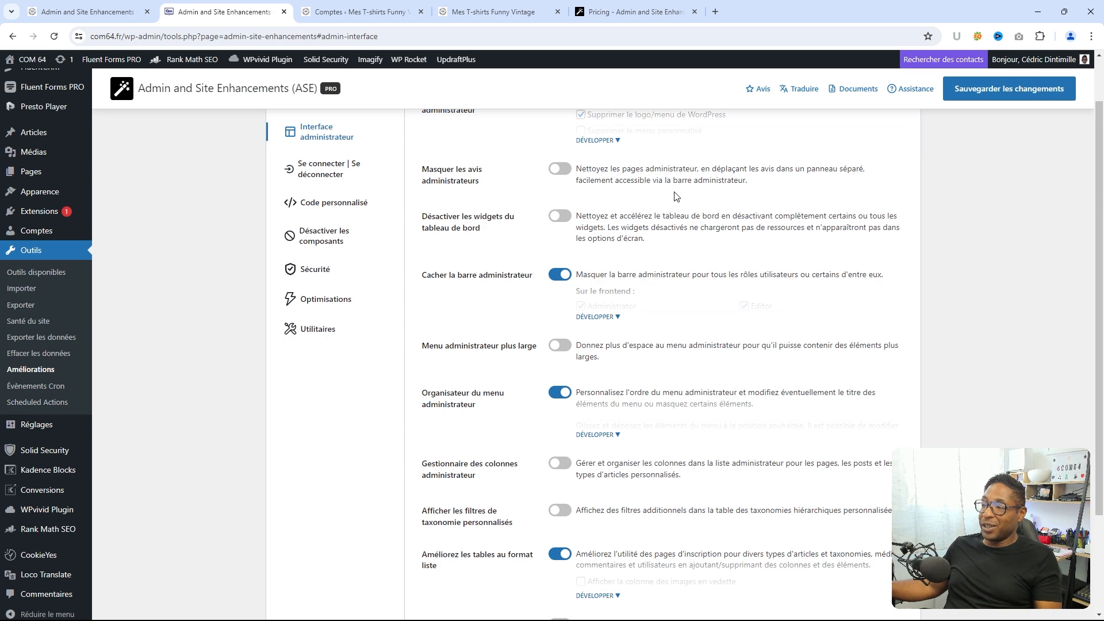
scroll(723, 210, "down", 3)
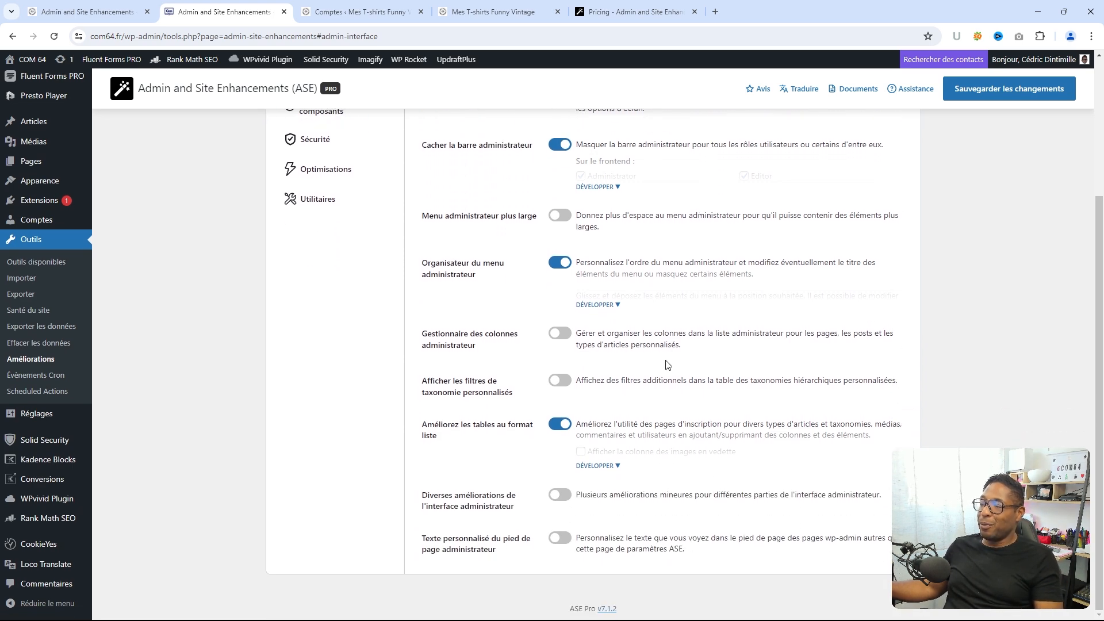
scroll(668, 364, "up", 3)
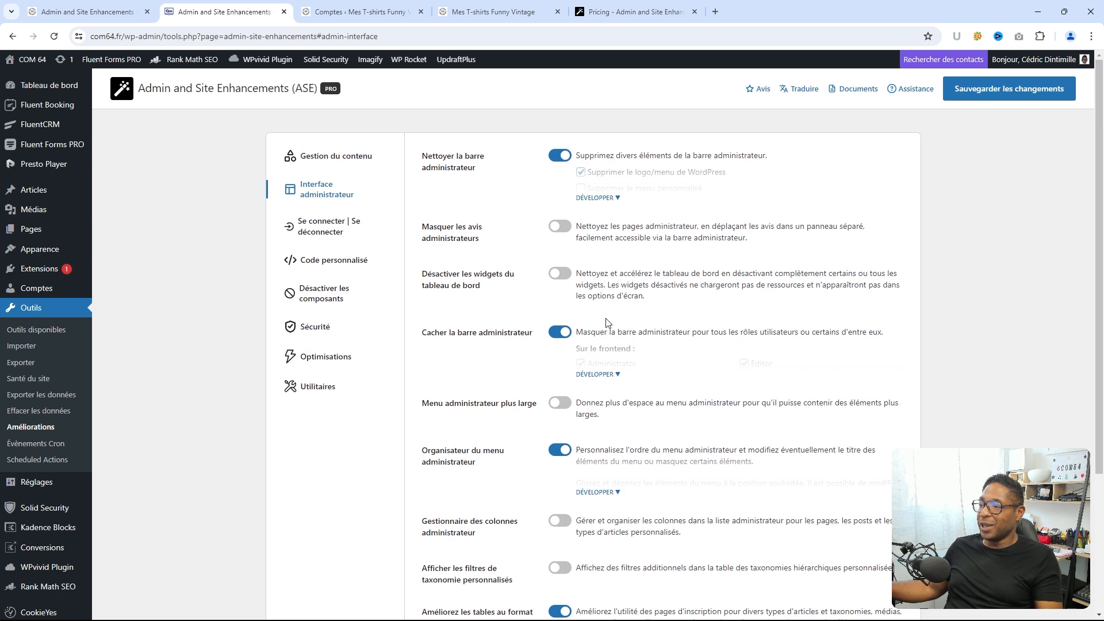
scroll(604, 322, "down", 3)
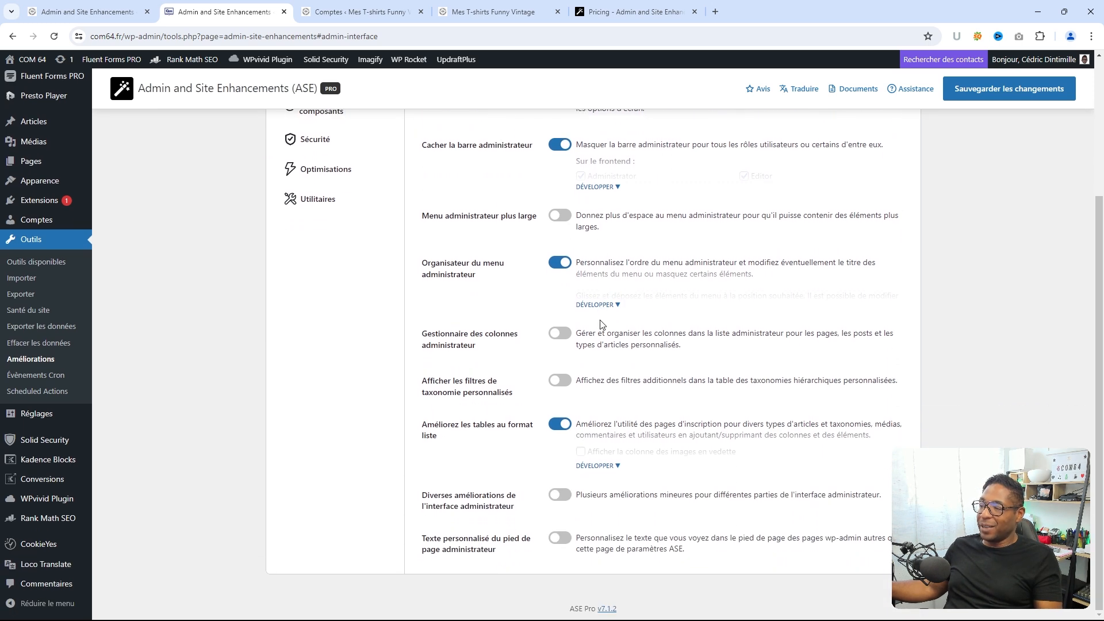
scroll(566, 325, "up", 3)
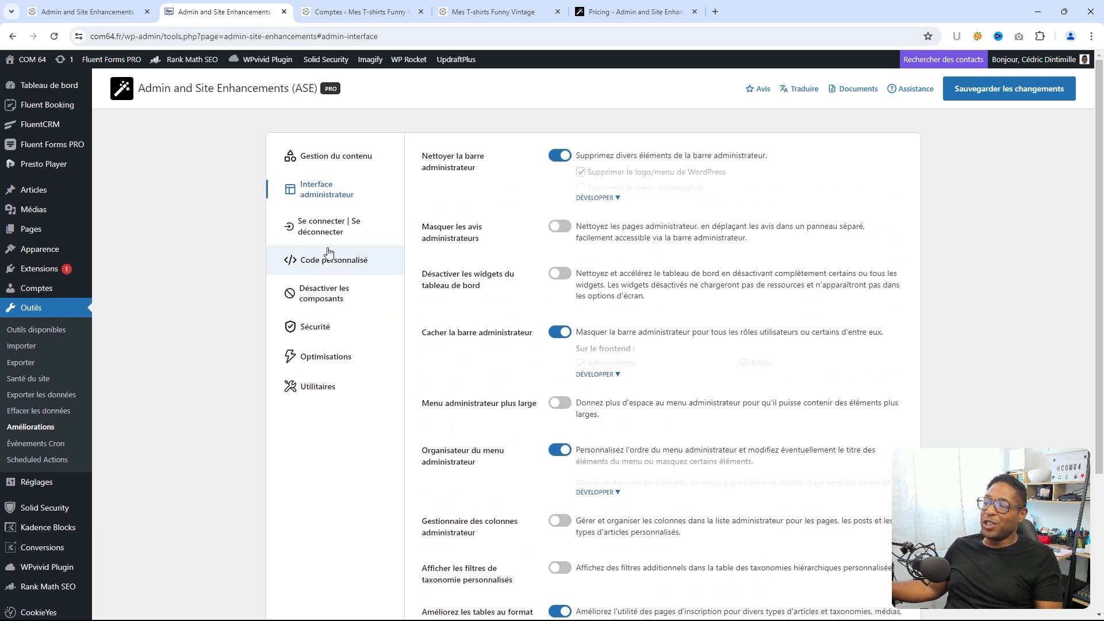
left_click(330, 226)
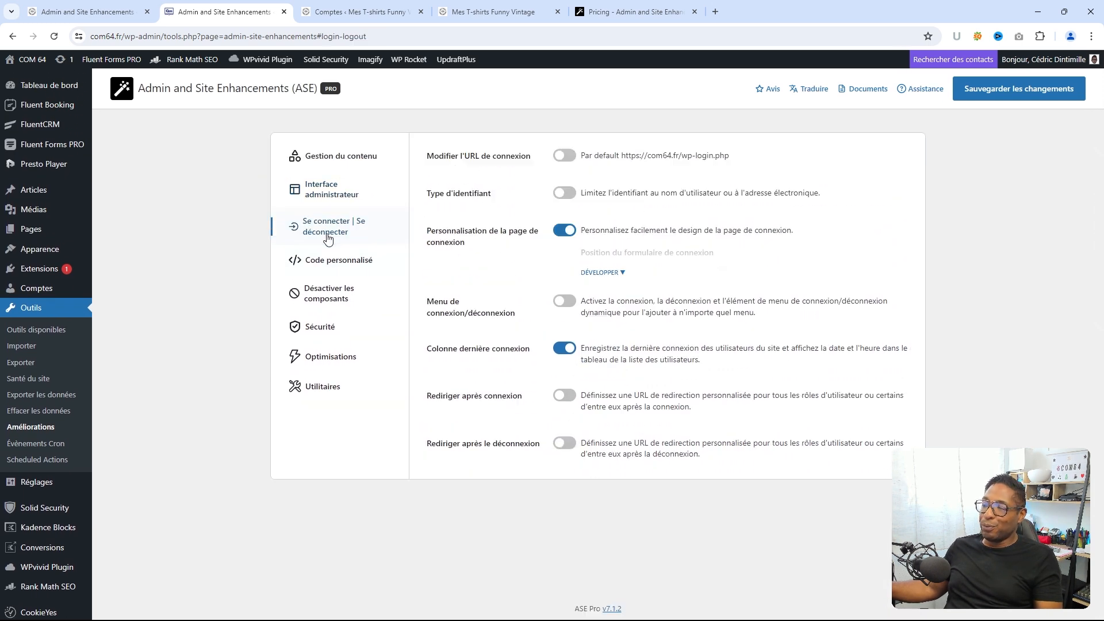
left_click(614, 274)
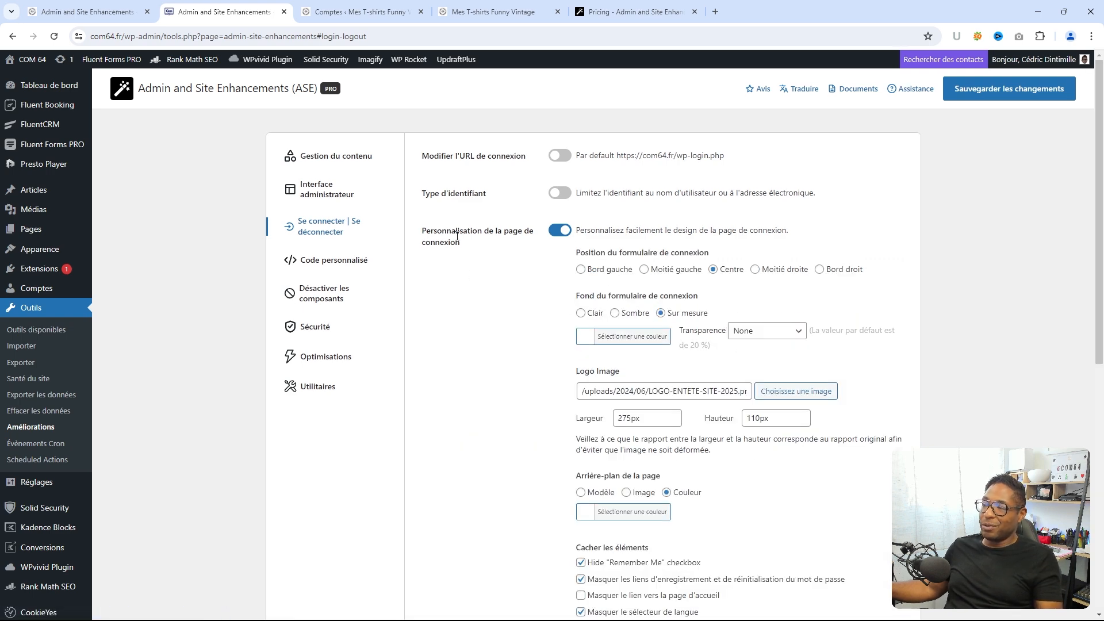
- Compare the free site's Log In | Log Out settings, leaving Site Identity on Login Page off
left_click(92, 12)
left_click(365, 218)
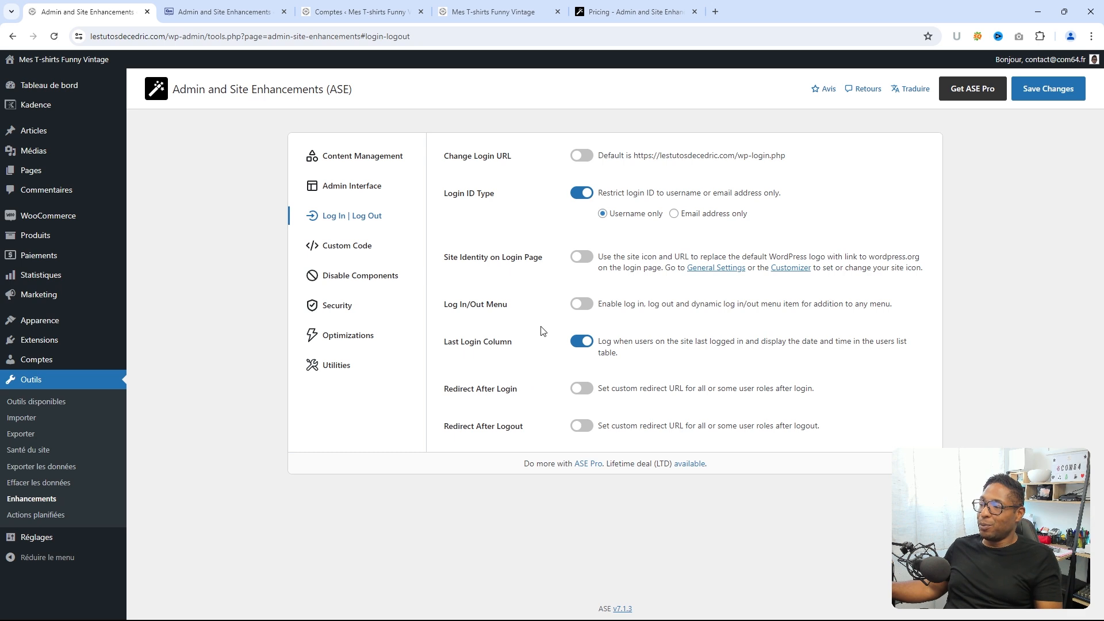
left_click(577, 260)
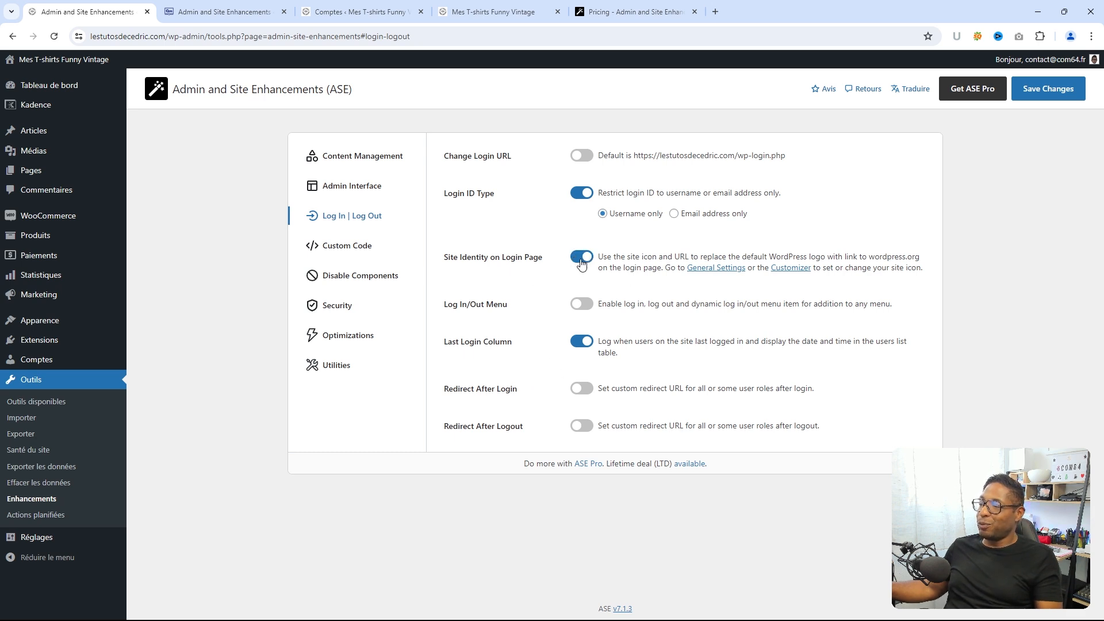
left_click(585, 259)
left_click(584, 259)
left_click(585, 259)
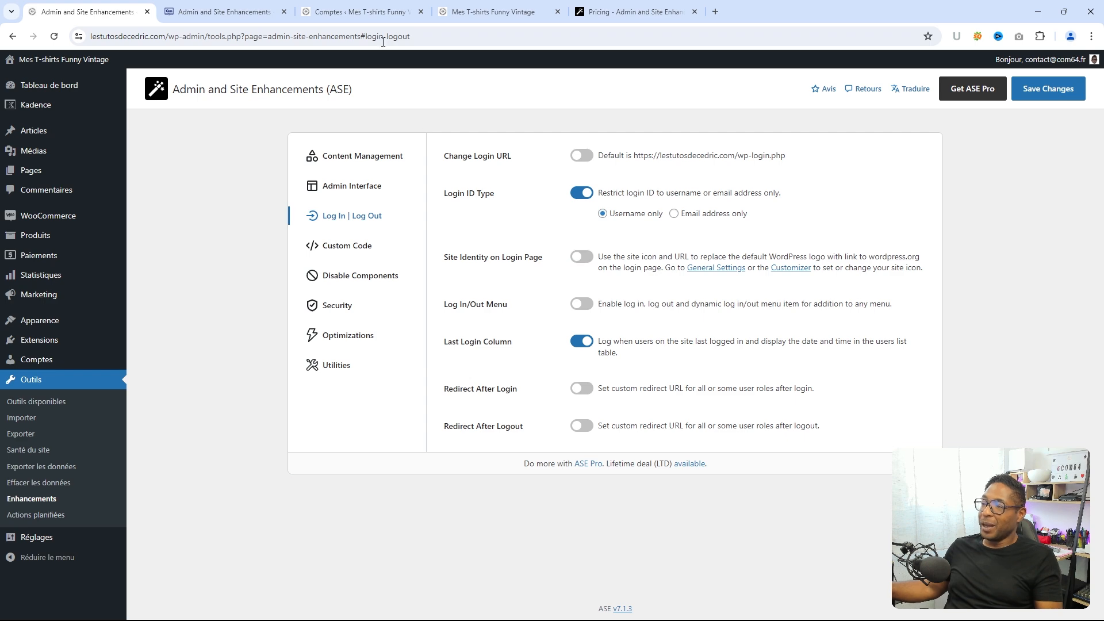
- Review the Pro login customisation: centred form, custom background and a 275px by 110px logo
left_click(213, 13)
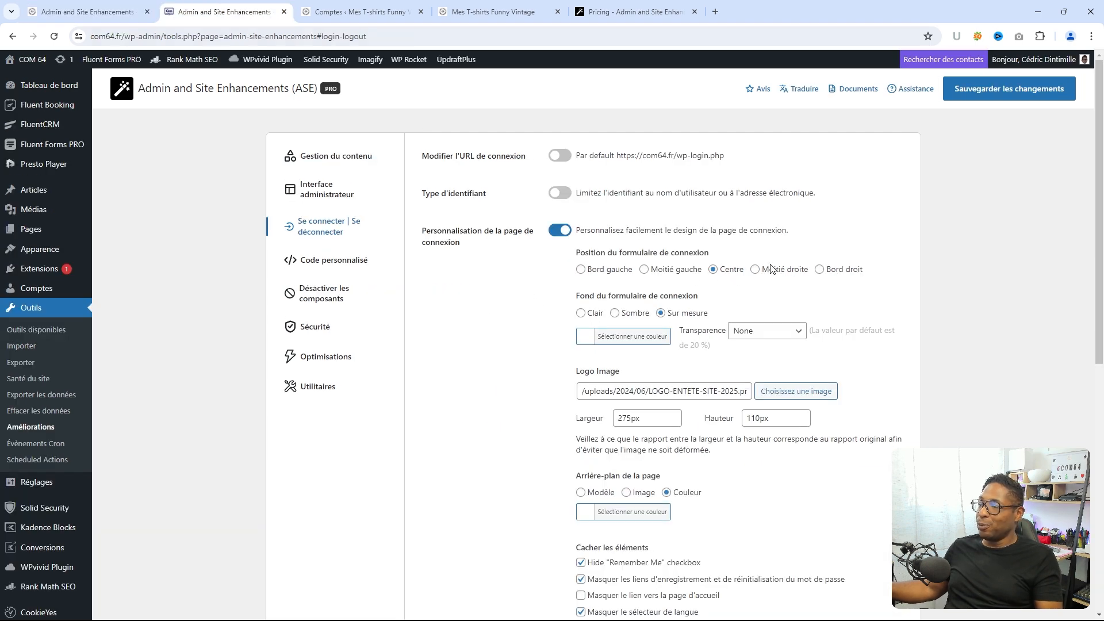
scroll(692, 264, "down", 2)
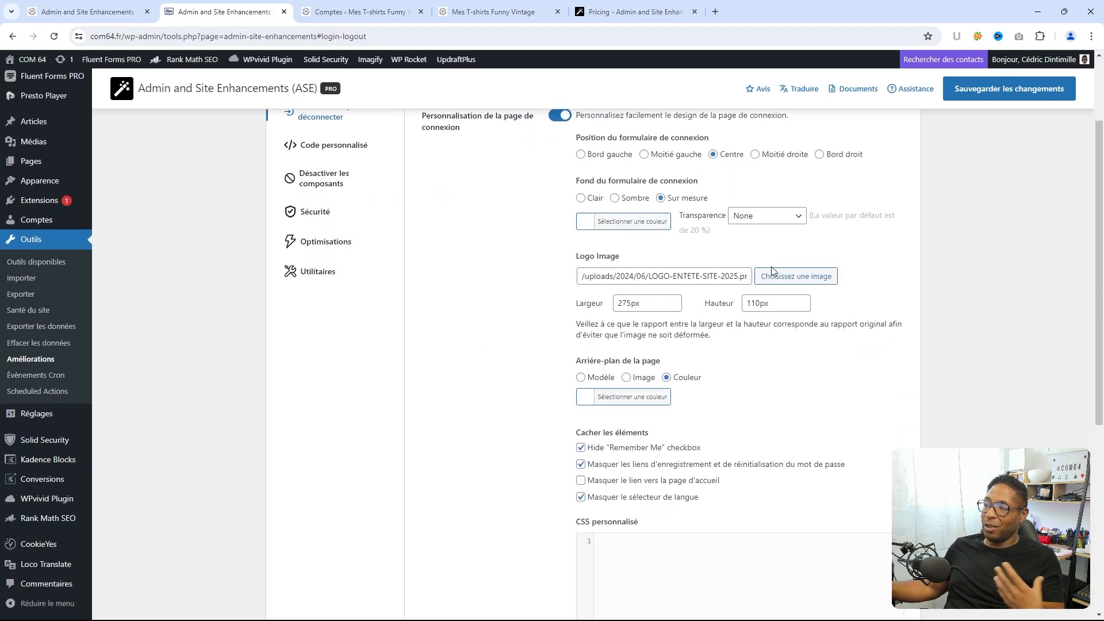
scroll(829, 244, "down", 5)
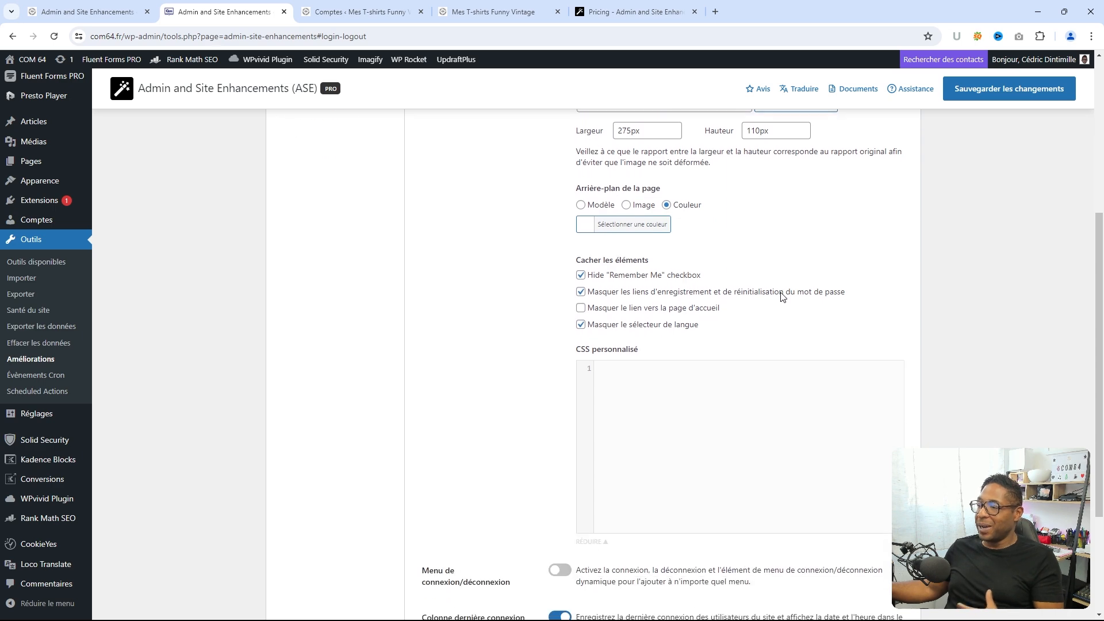
scroll(713, 356, "down", 2)
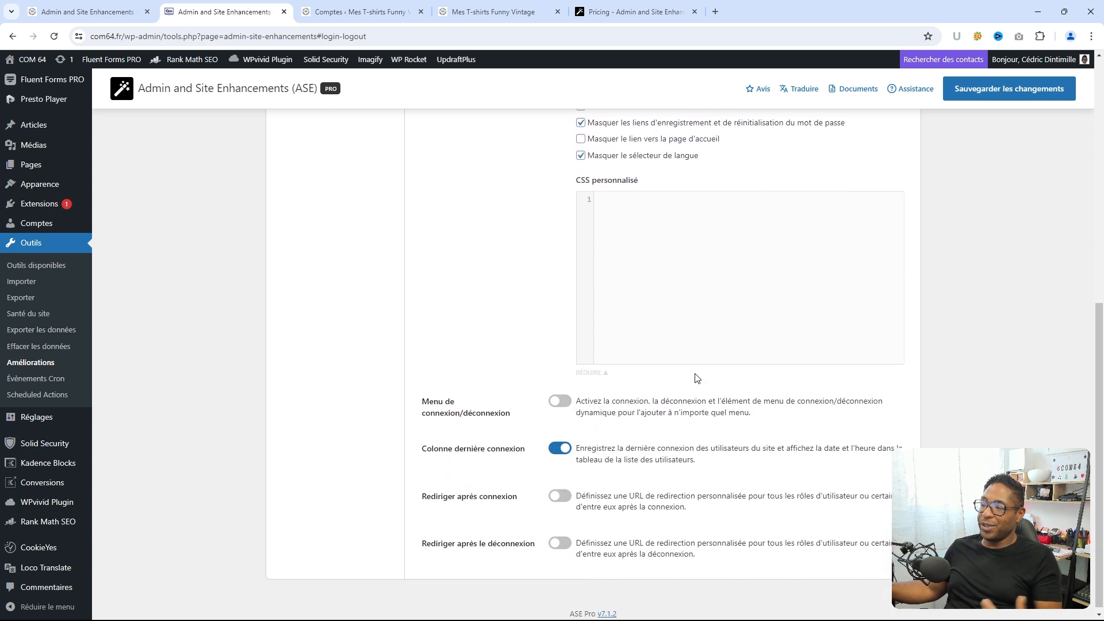
scroll(696, 377, "up", 3)
scroll(693, 377, "up", 5)
scroll(381, 294, "up", 1)
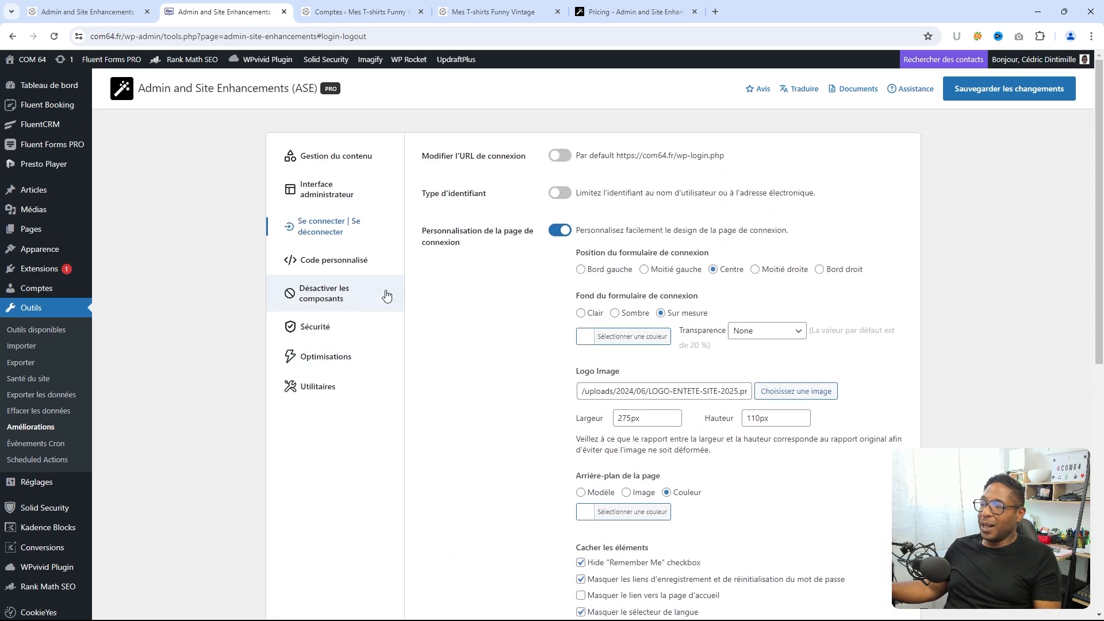
- Browse Code personnalisé, Désactiver les composants, Sécurité and Optimisations, ending on Utilitaires
left_click(340, 265)
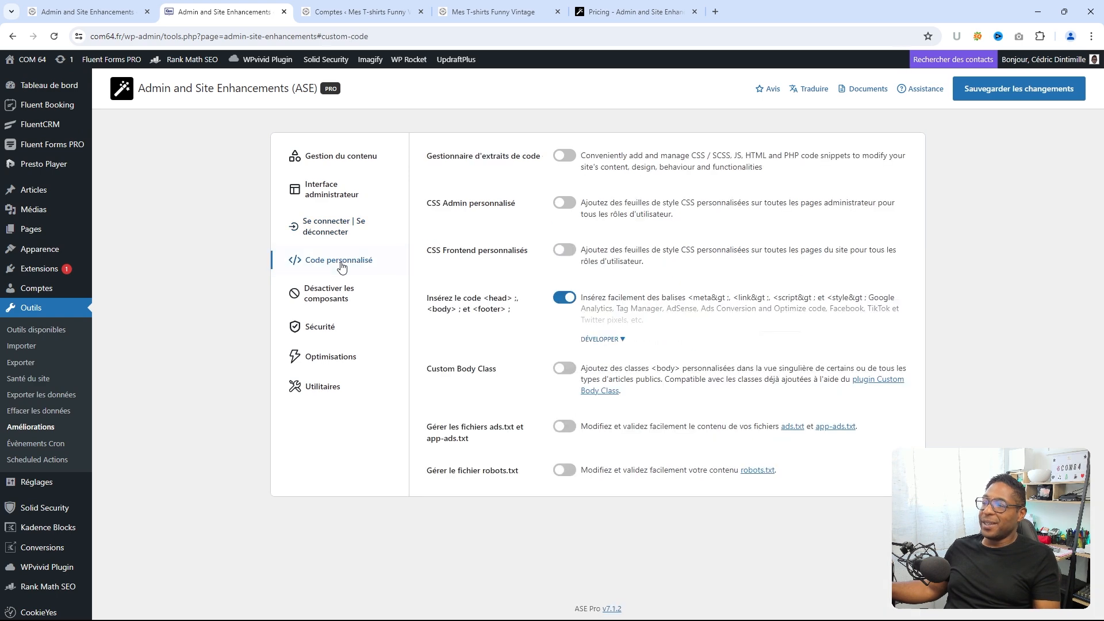
left_click(335, 294)
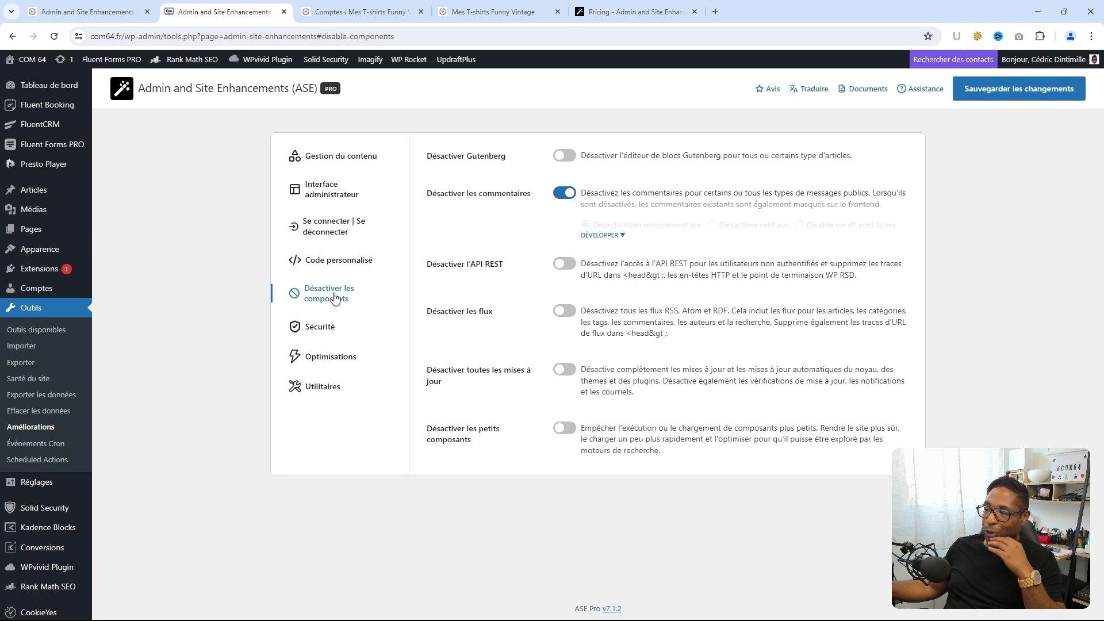
left_click(325, 328)
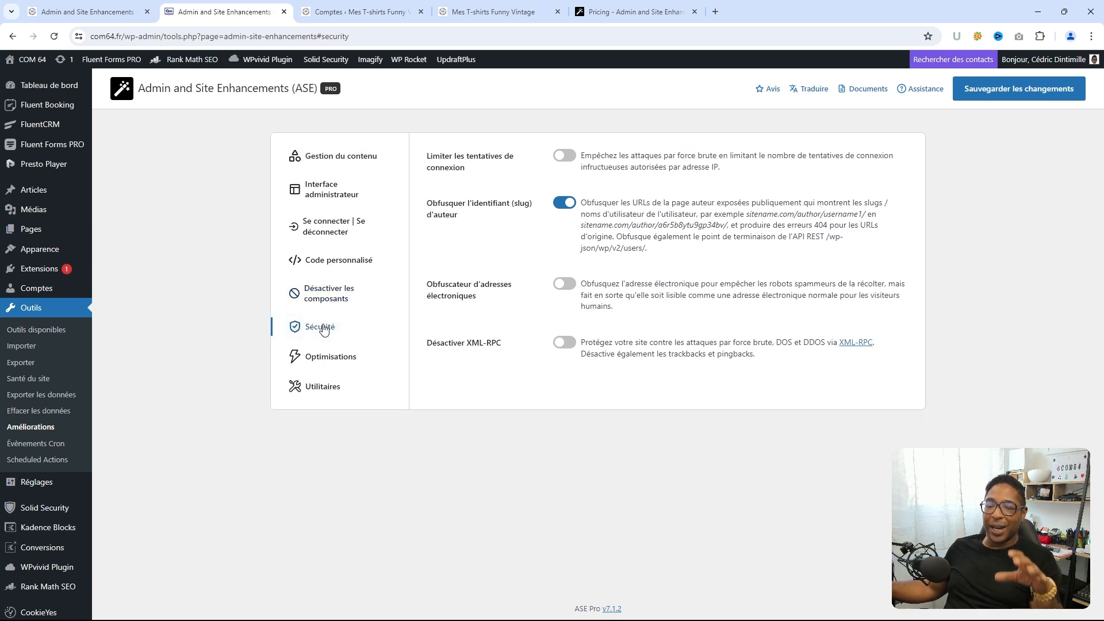
left_click(331, 360)
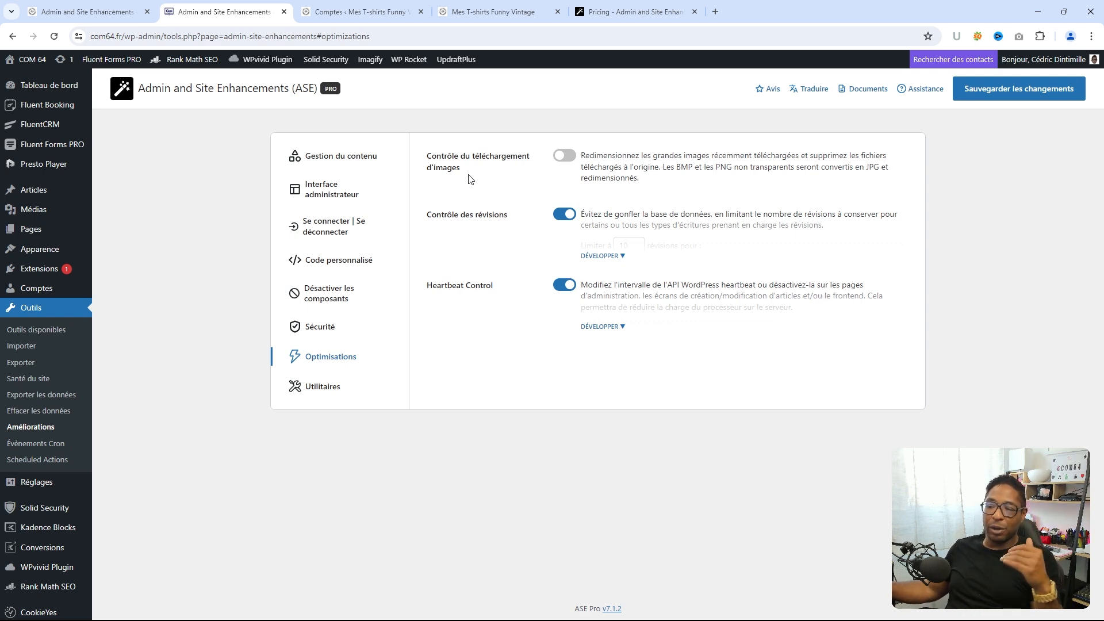
left_click(331, 386)
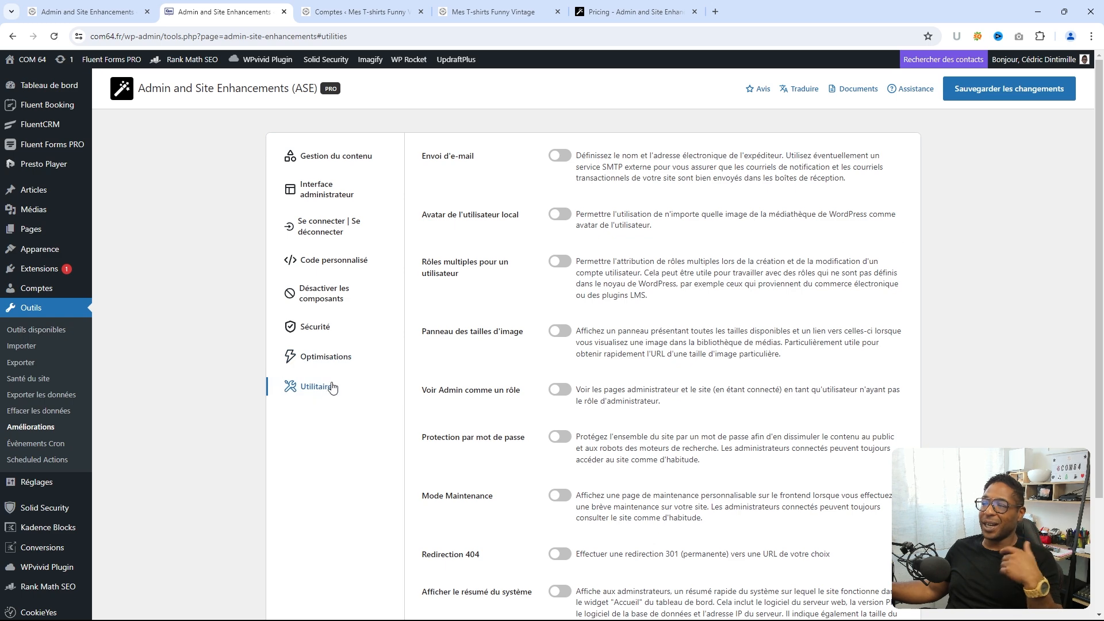
- Enable Avatar de l'utilisateur local, save the ASE settings, and go to Modifier le profil
scroll(475, 283, "down", 3)
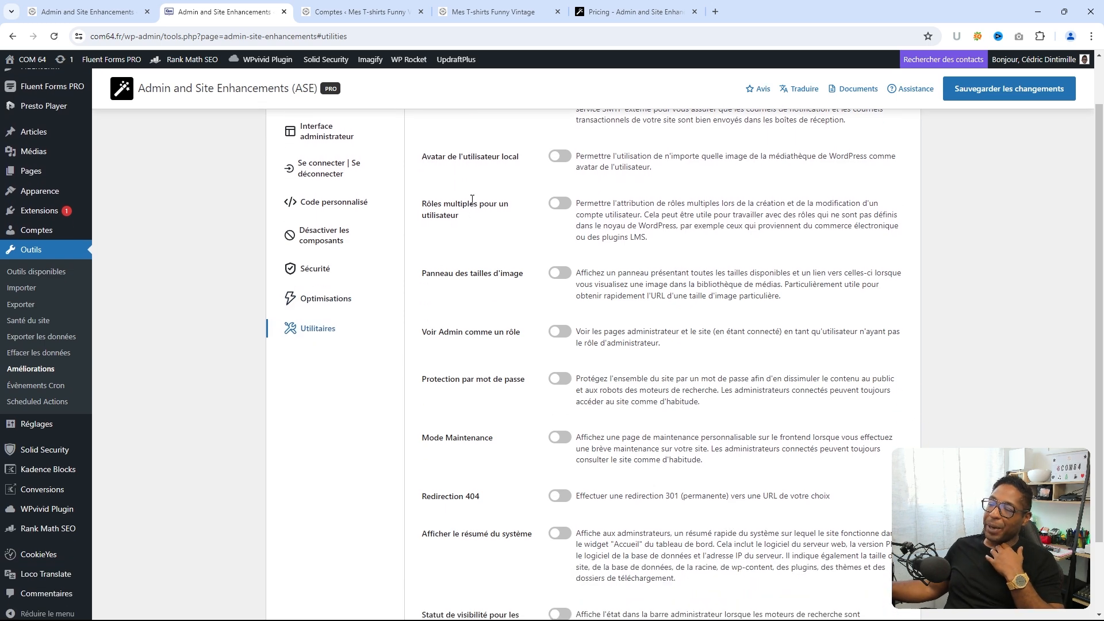
scroll(471, 286, "up", 2)
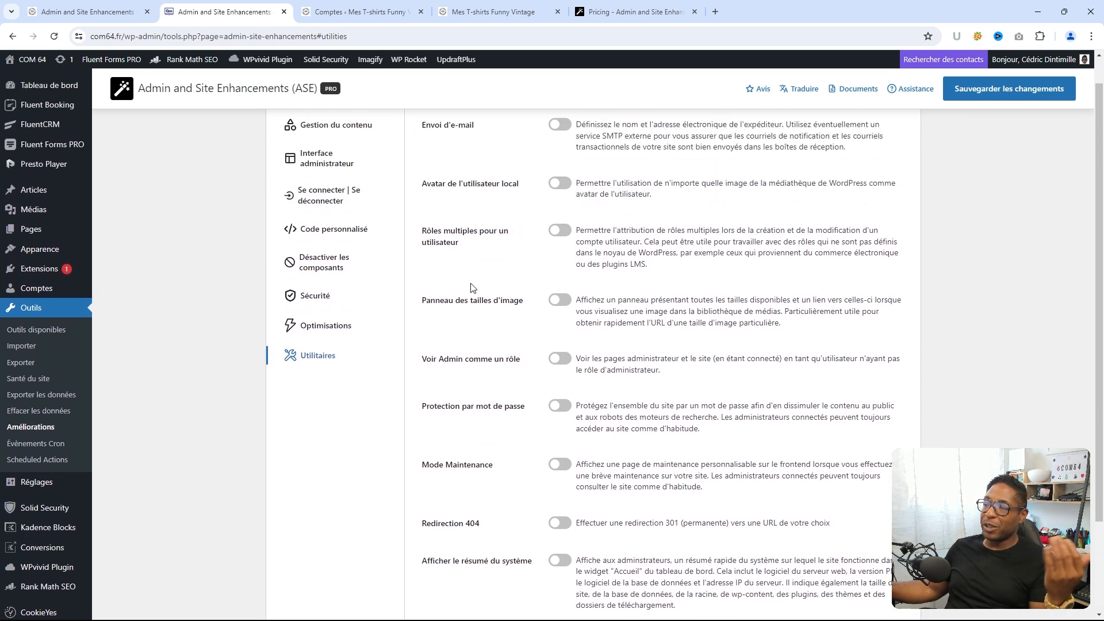
scroll(469, 288, "down", 2)
scroll(480, 285, "up", 3)
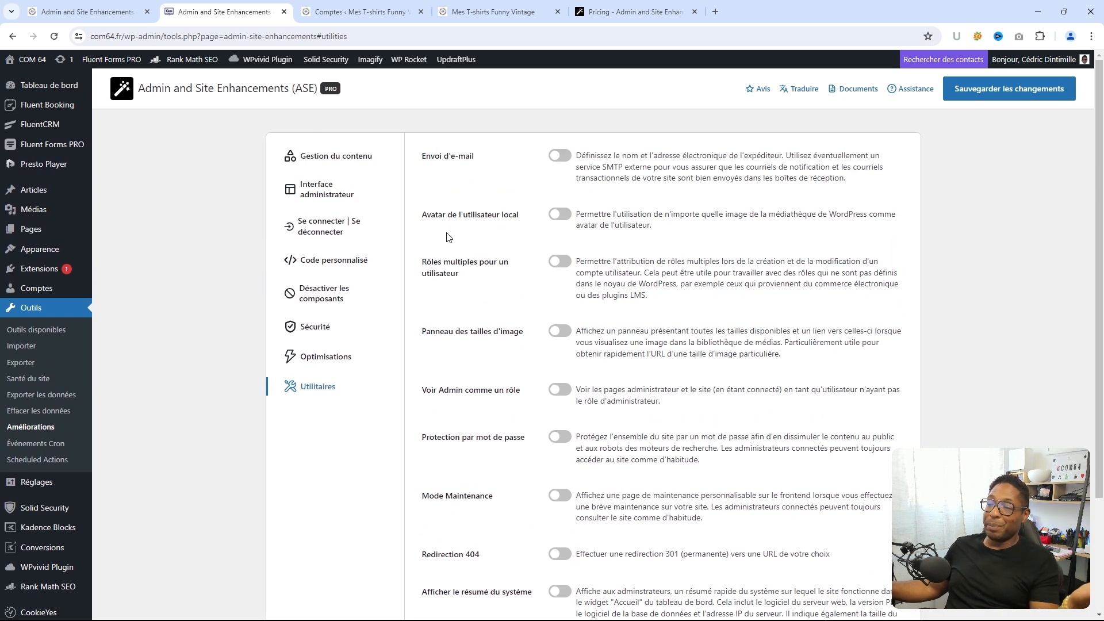
left_click(552, 217)
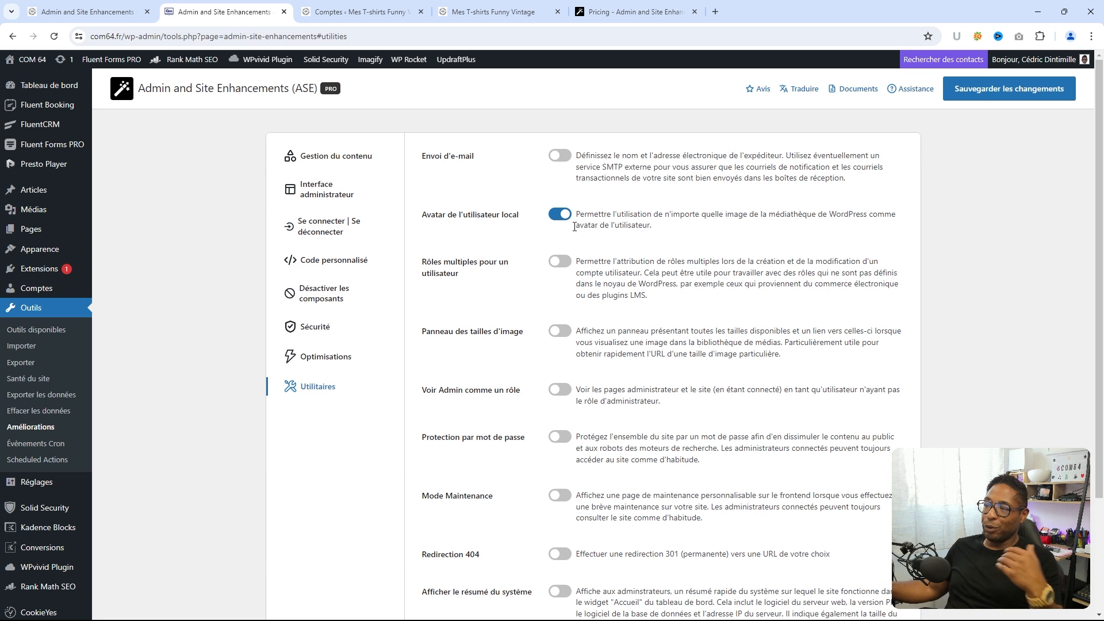
left_click(1006, 96)
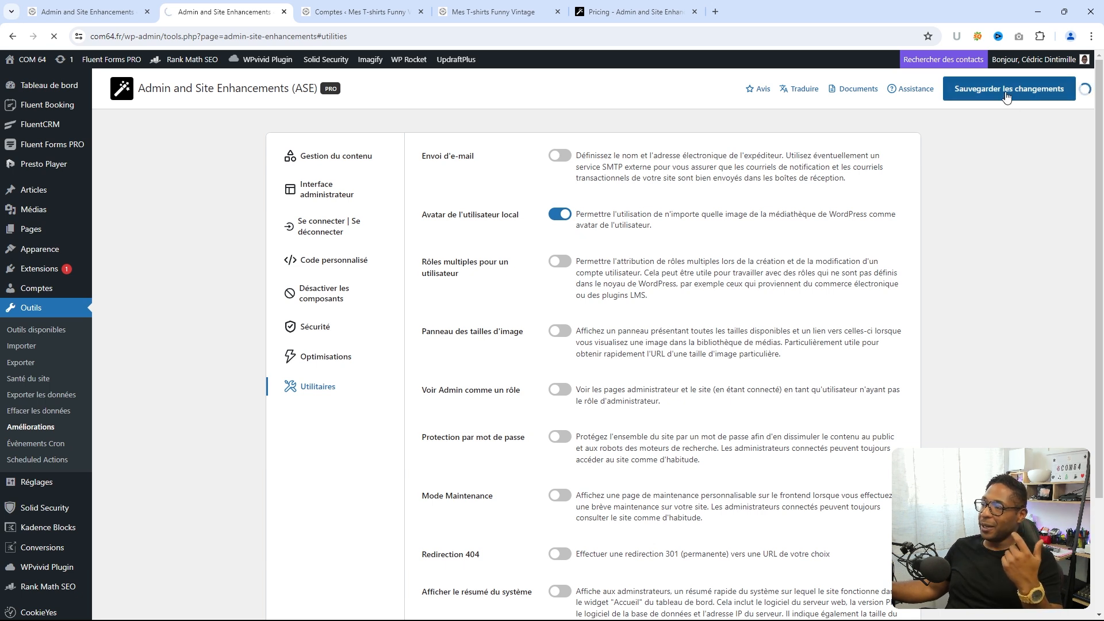
mouse_move(1027, 65)
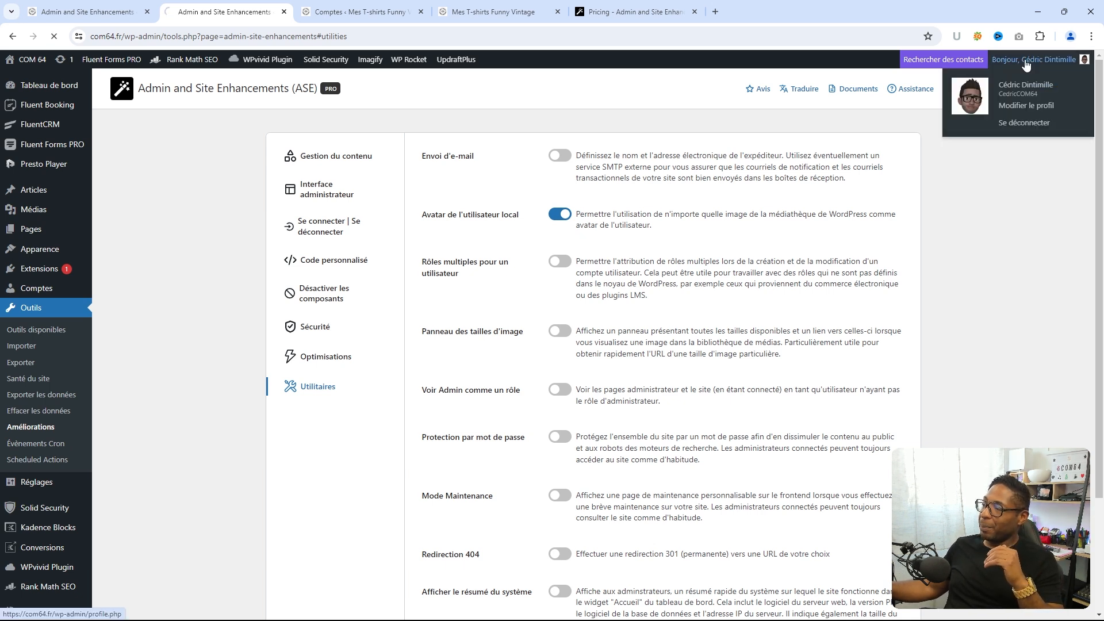
left_click(1024, 105)
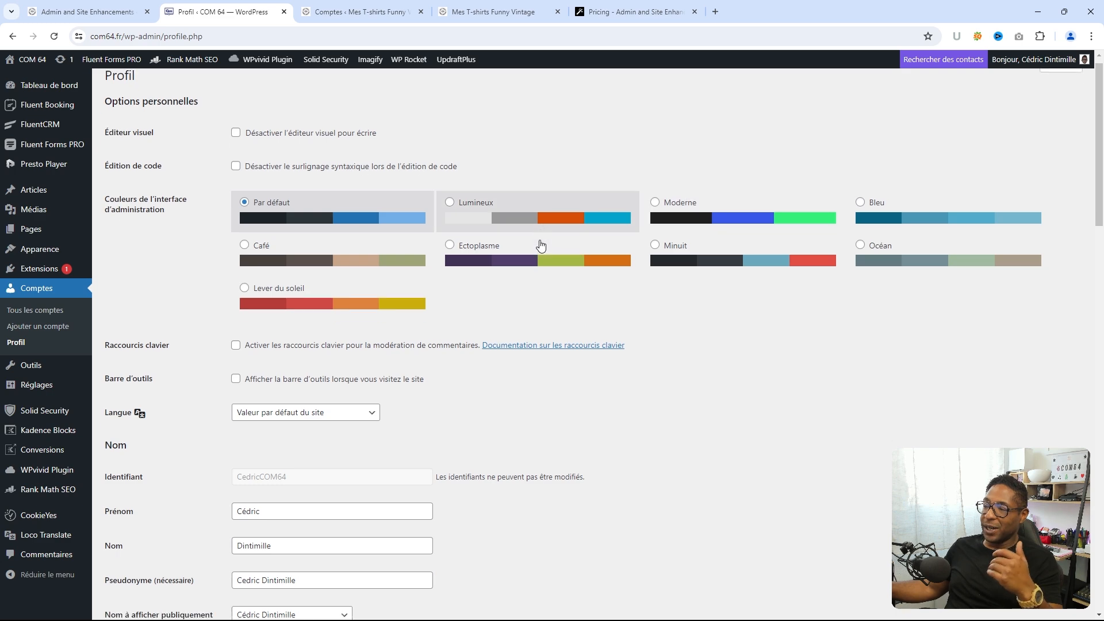
- Check the new Profile Picture section on the Profil page, then return to Outils > Améliorations
scroll(521, 247, "down", 13)
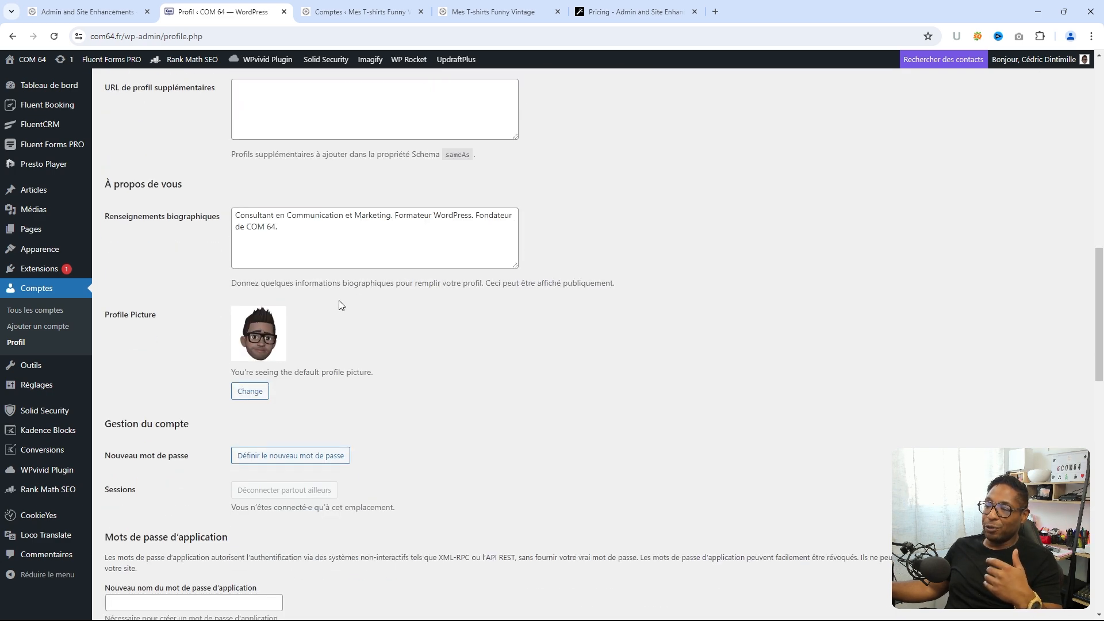
scroll(259, 368, "down", 5)
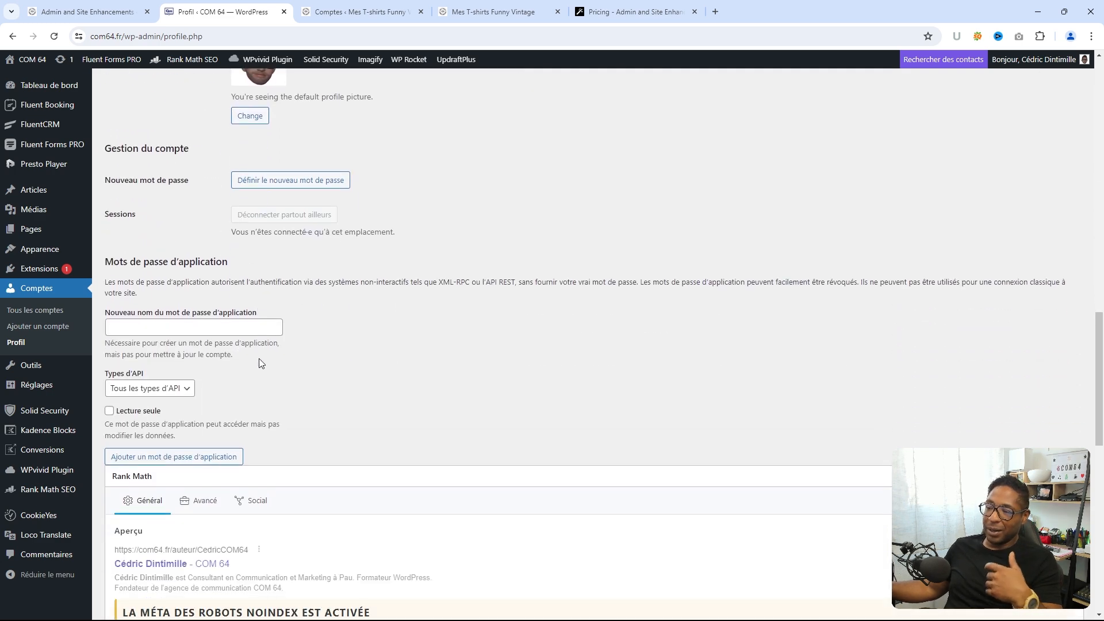
scroll(259, 359, "up", 15)
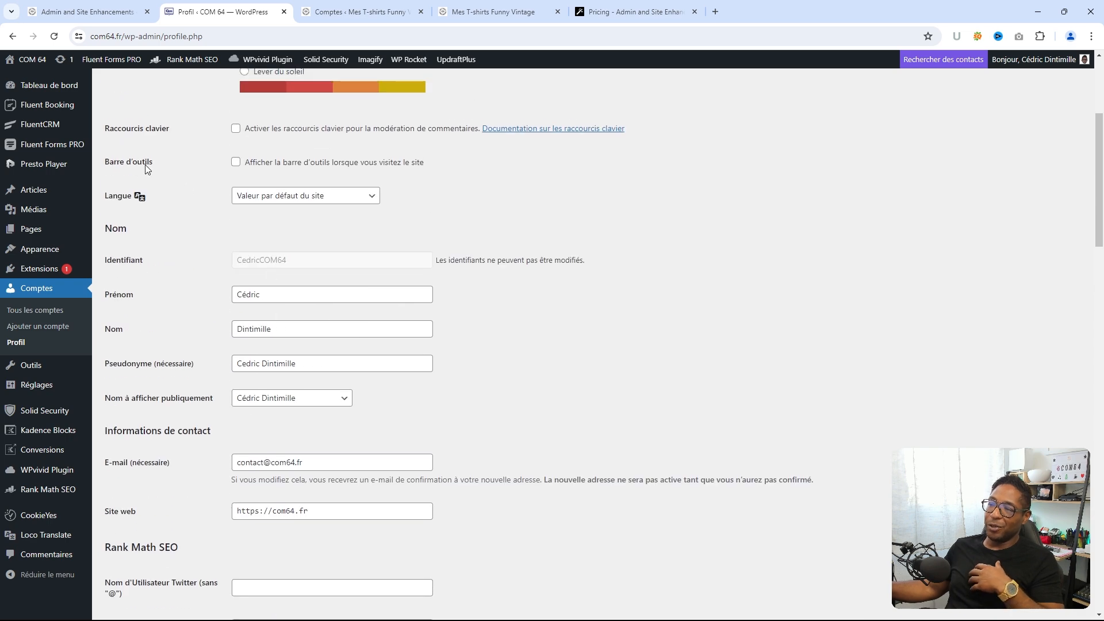
mouse_move(70, 378)
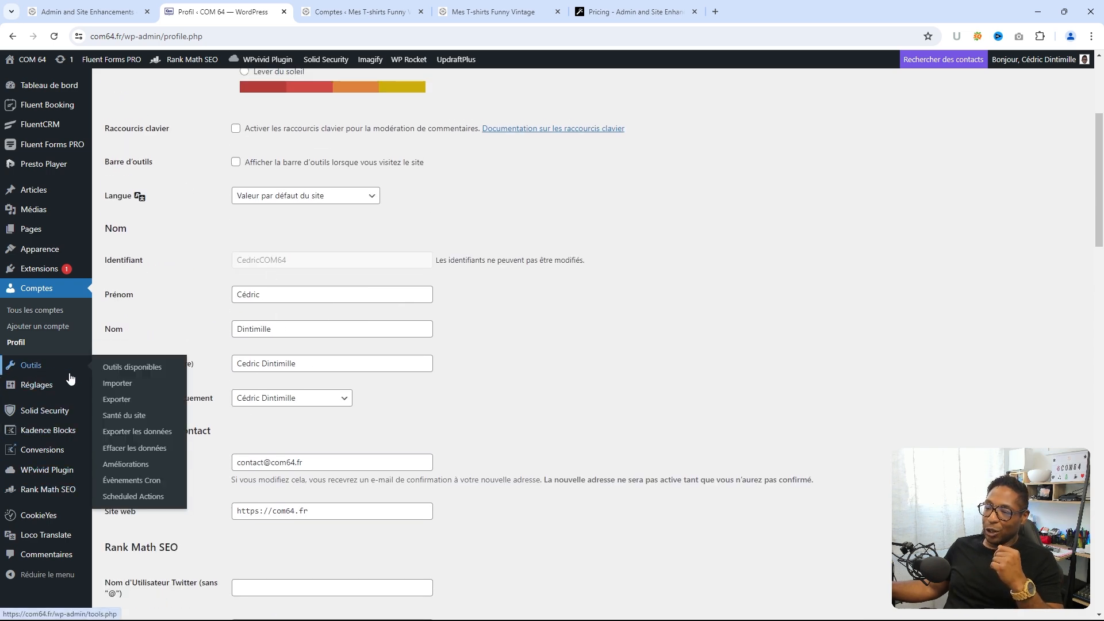
left_click(127, 472)
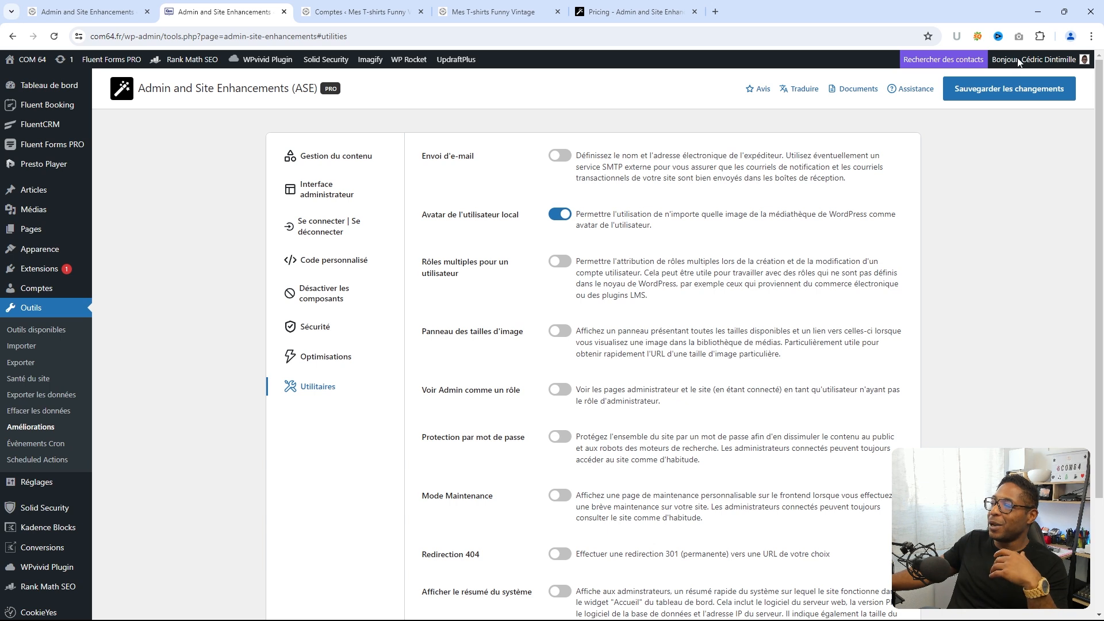
- Log out with Se déconnecter from the account menu and close the login tab
mouse_move(1023, 62)
left_click(1009, 124)
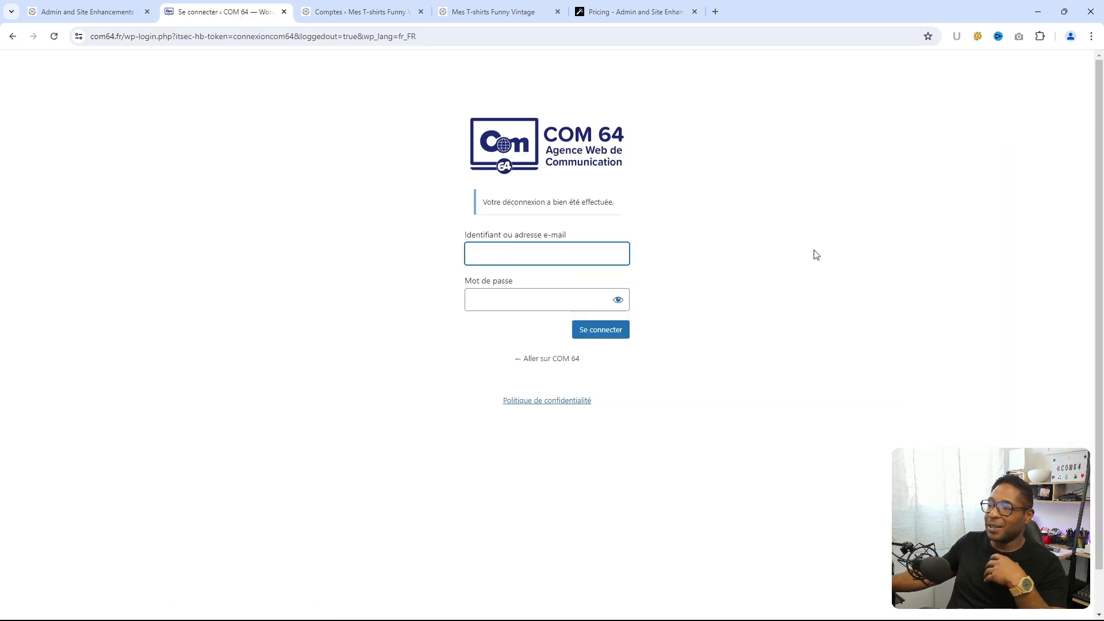
left_click(284, 11)
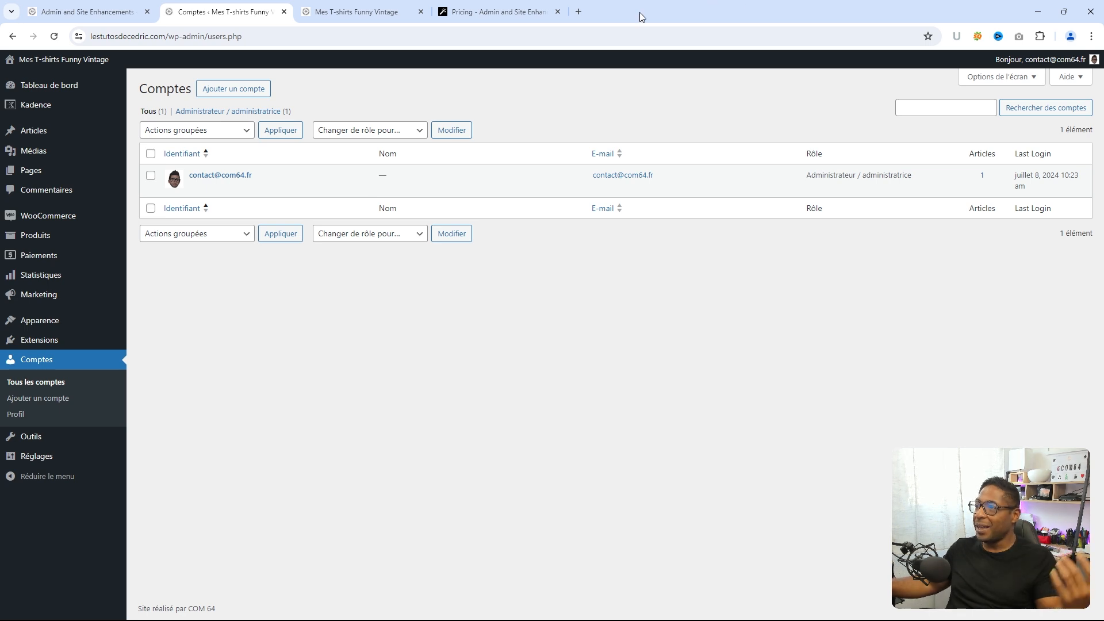
- Switch to the 'Pricing - Admin and Site Enhancements' tab showing the Lifetime plans
left_click(489, 13)
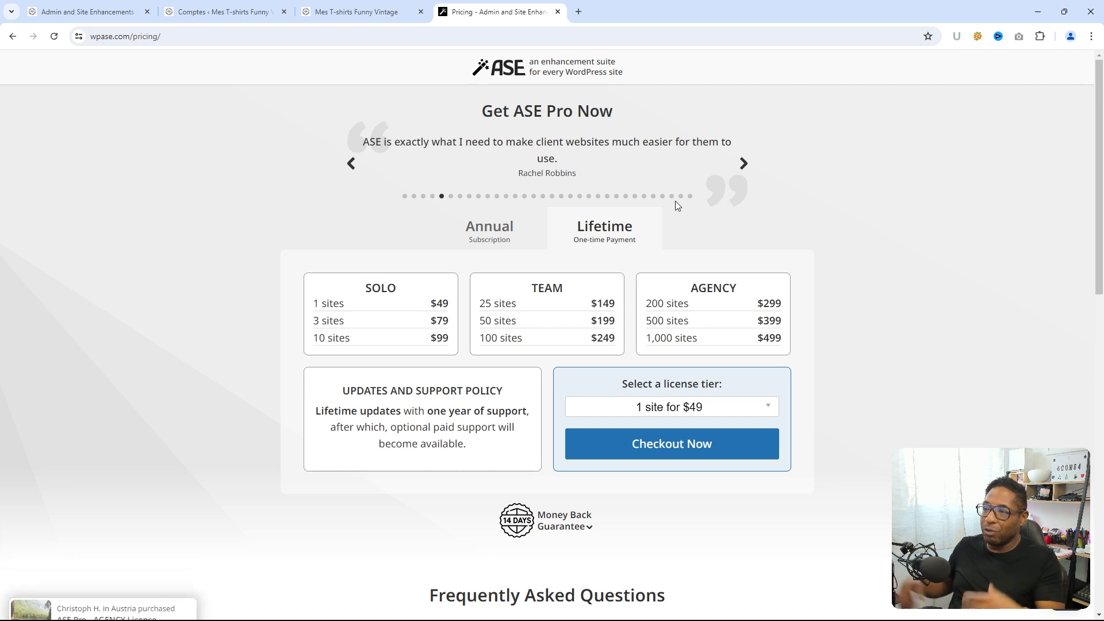
- Glance at the other site's ASE settings, then translate the ASE Pro pricing page into French
left_click(94, 13)
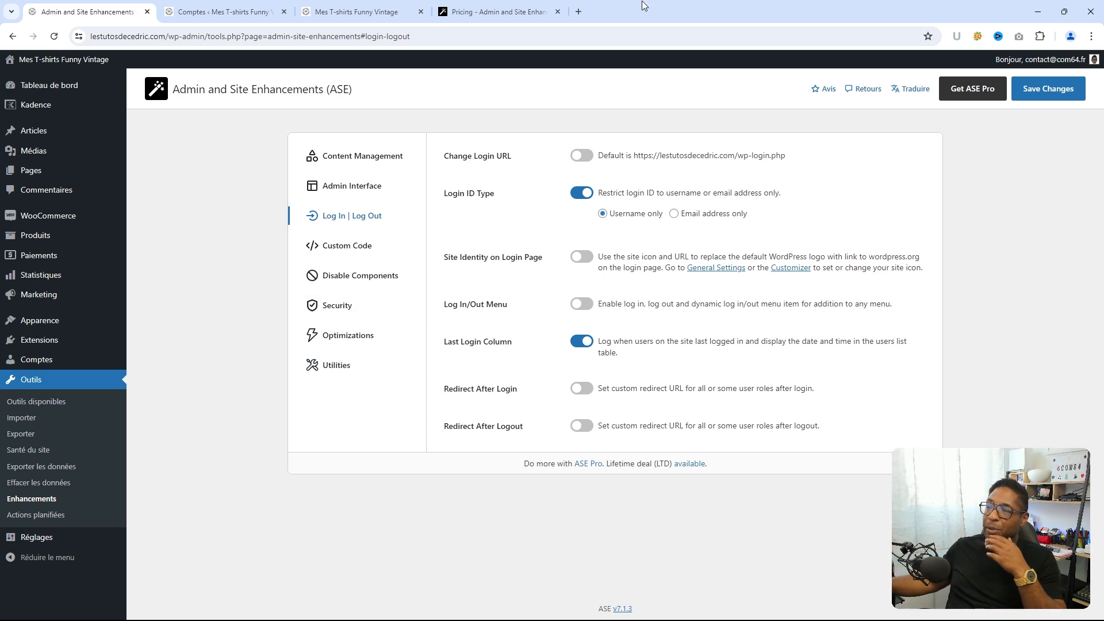
left_click(504, 14)
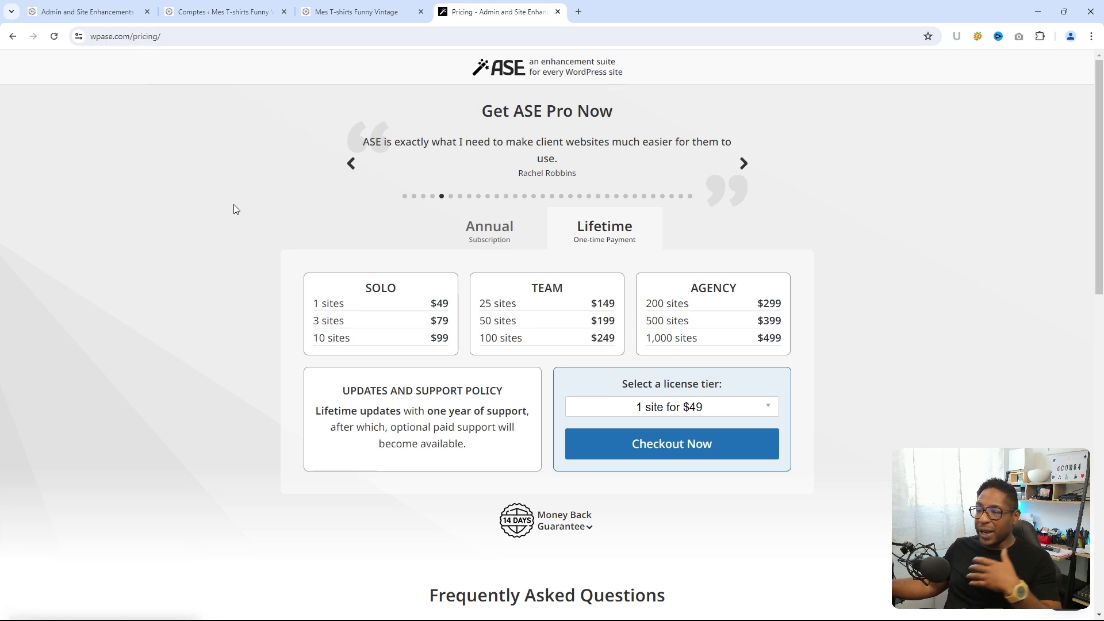
left_click(1091, 36)
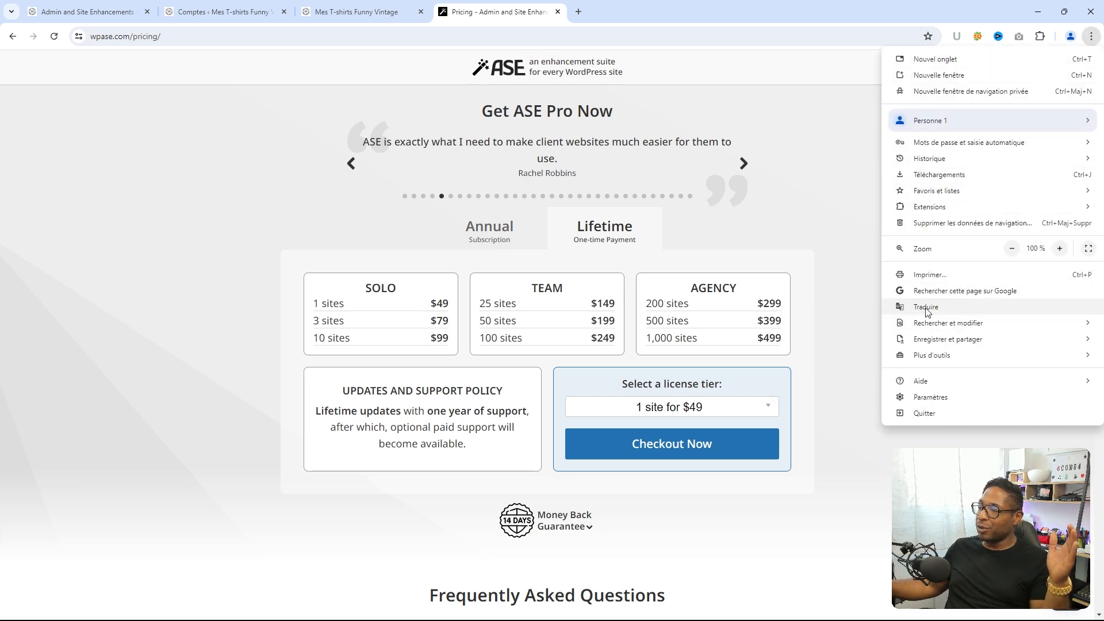
left_click(952, 311)
left_click(837, 62)
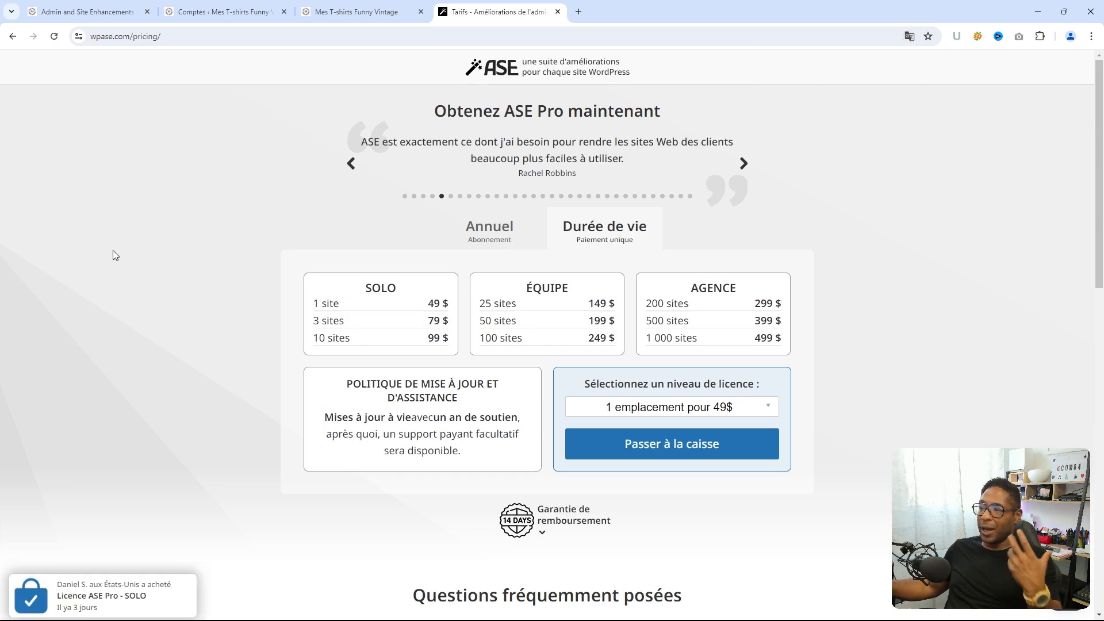
- Read through the French pricing page, then go back to the features page
scroll(134, 227, "down", 3)
scroll(127, 224, "up", 3)
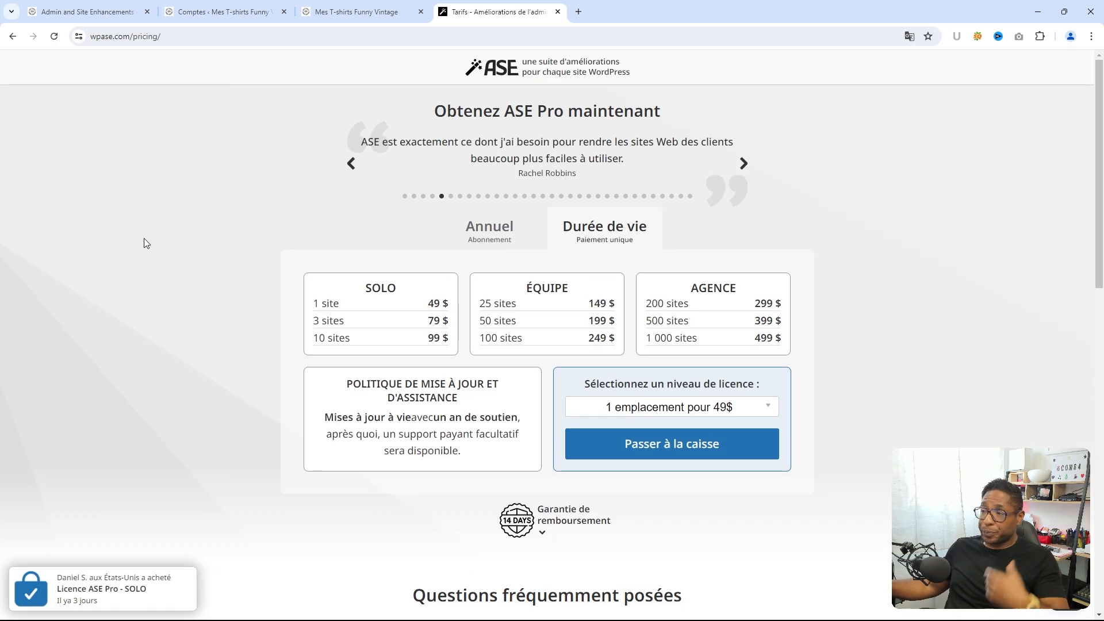
scroll(151, 241, "down", 5)
scroll(148, 245, "up", 3)
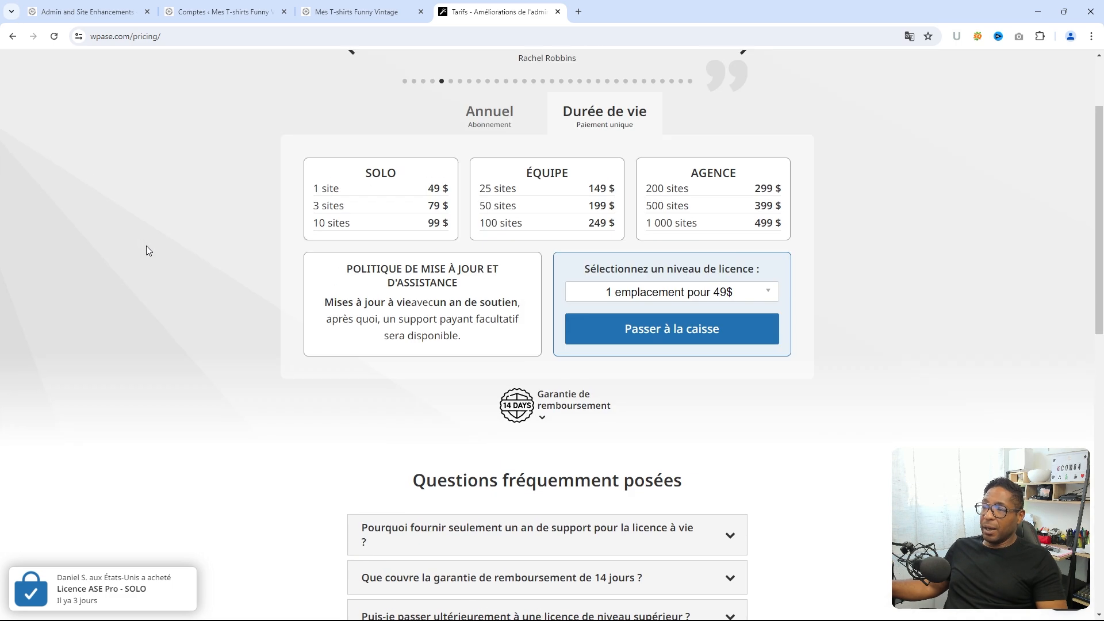
scroll(79, 166, "up", 2)
left_click(12, 36)
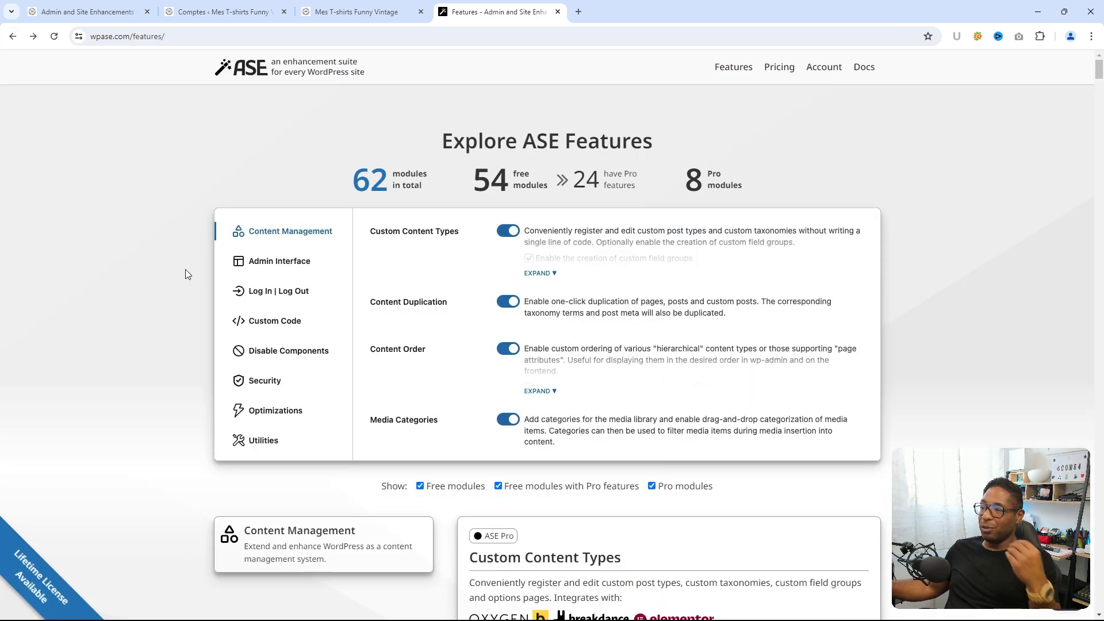
- Translate the wpase.com features page into français using Chrome's Traduire option
left_click(1091, 38)
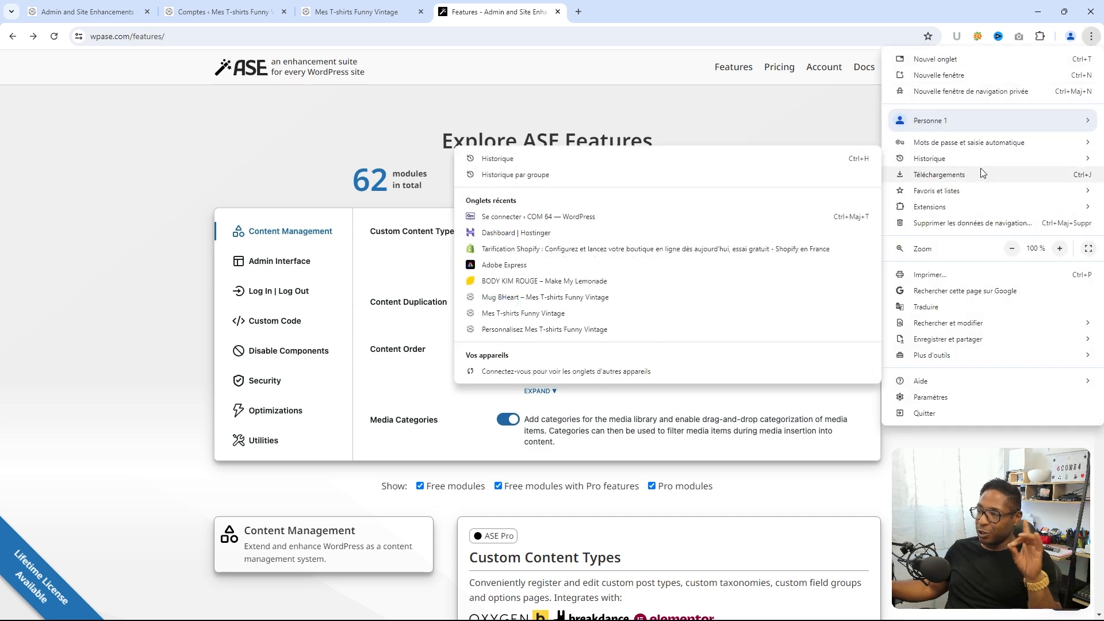
left_click(933, 308)
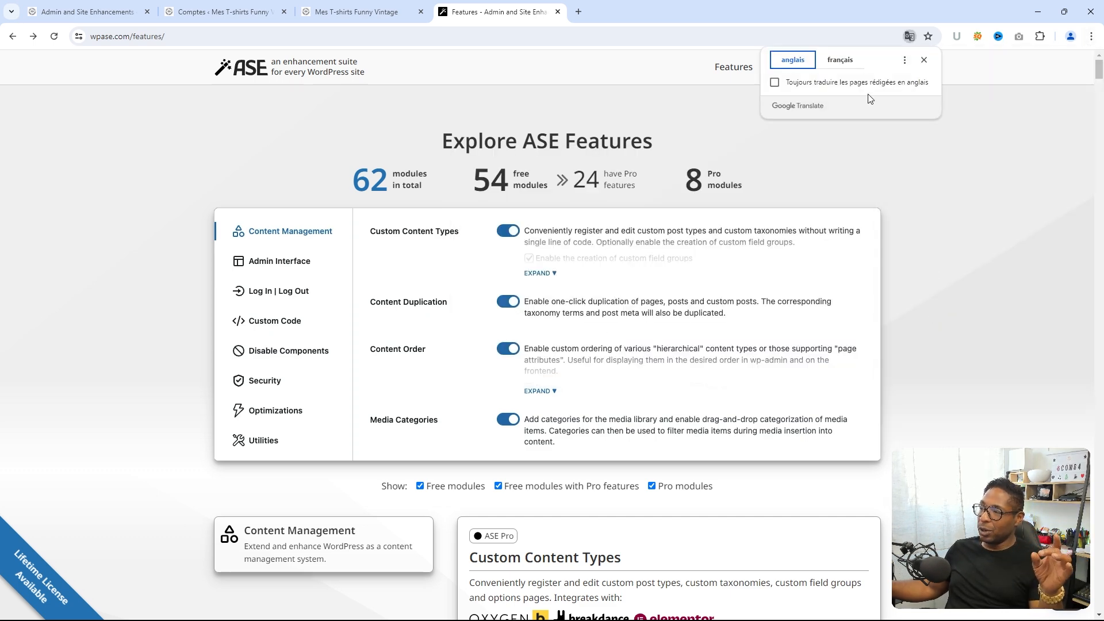
left_click(840, 60)
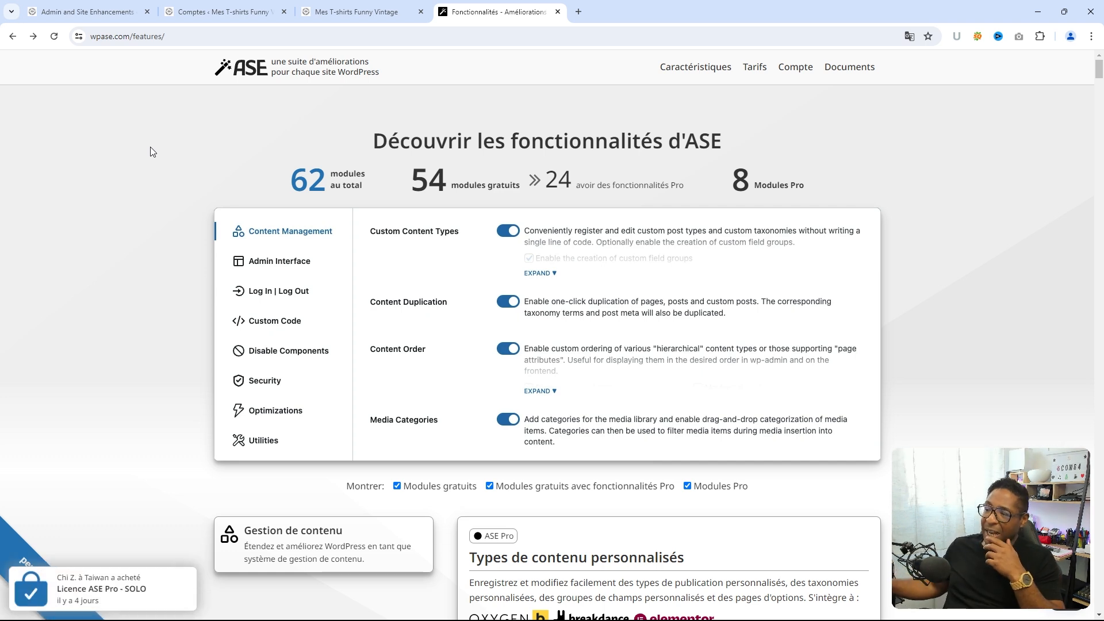
- Scroll the French features list past admin, login and custom code to Désactiver Gutenberg and Désactiver les commentaires
scroll(104, 182, "down", 3)
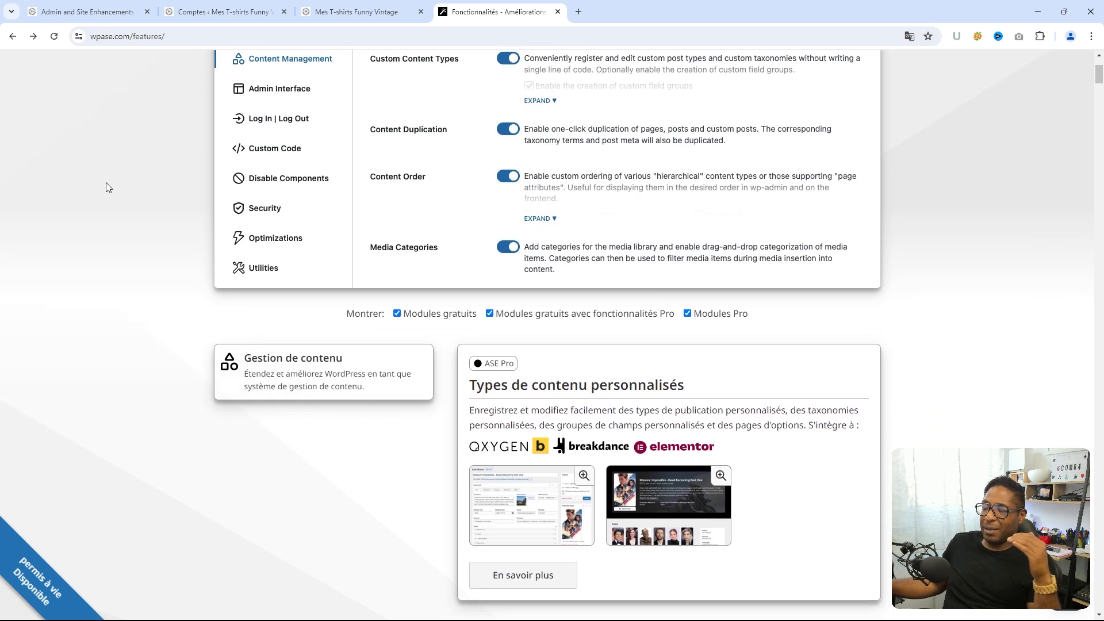
scroll(106, 183, "down", 7)
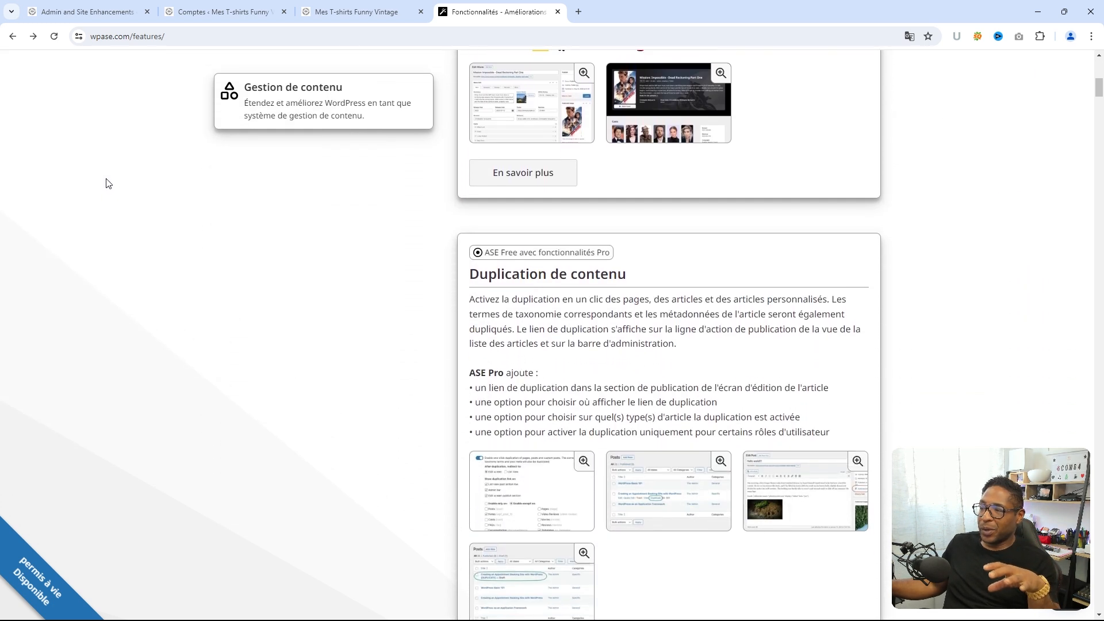
scroll(107, 182, "down", 7)
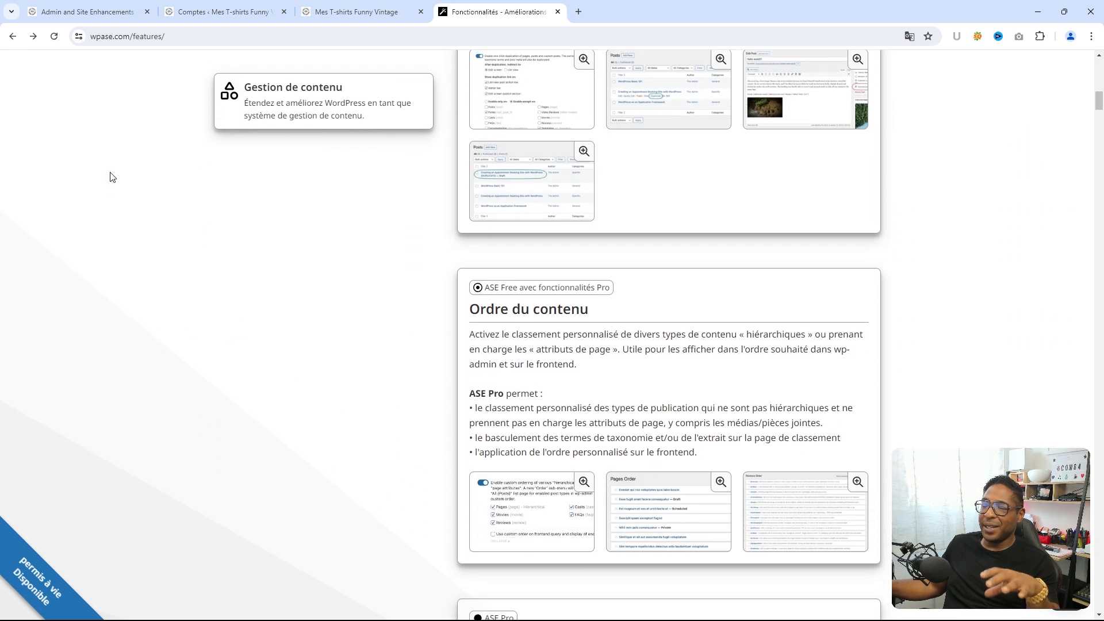
scroll(113, 177, "down", 7)
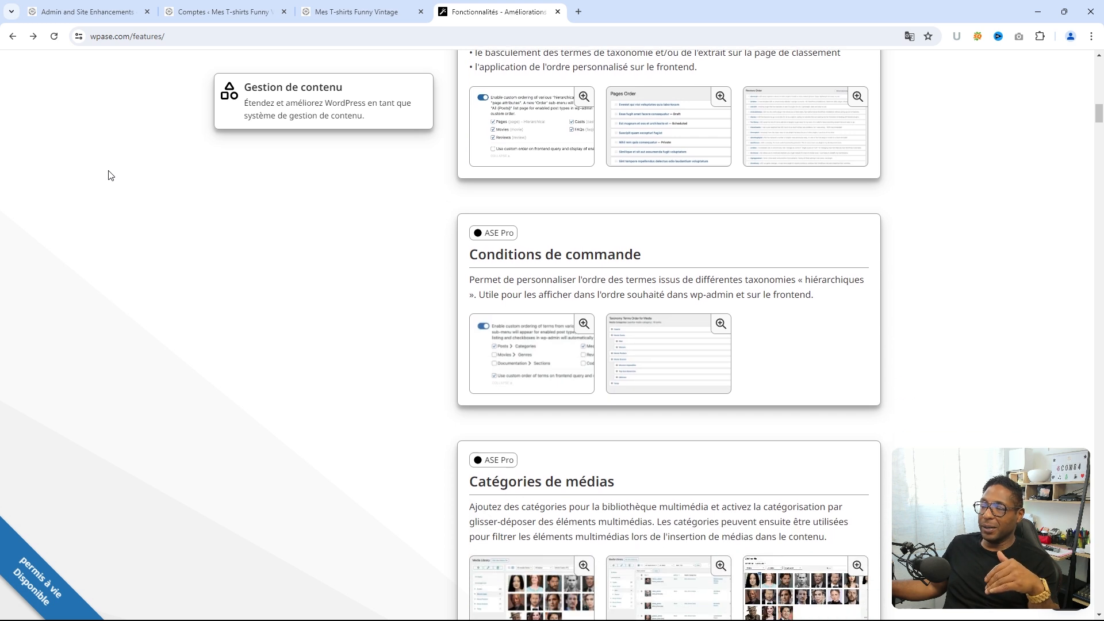
scroll(111, 176, "down", 4)
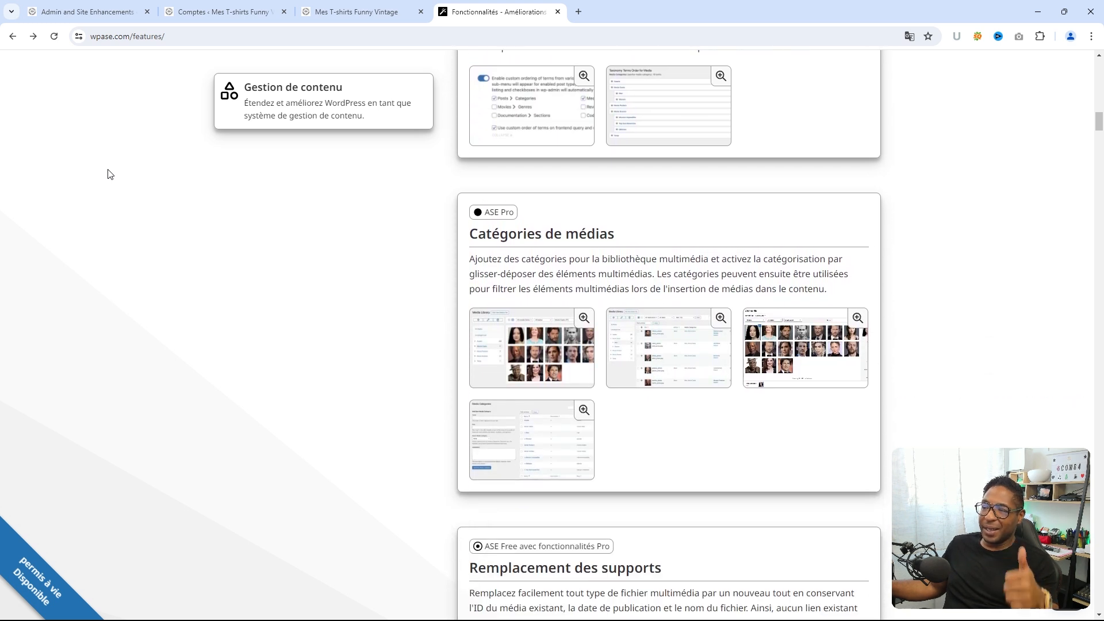
scroll(110, 174, "down", 7)
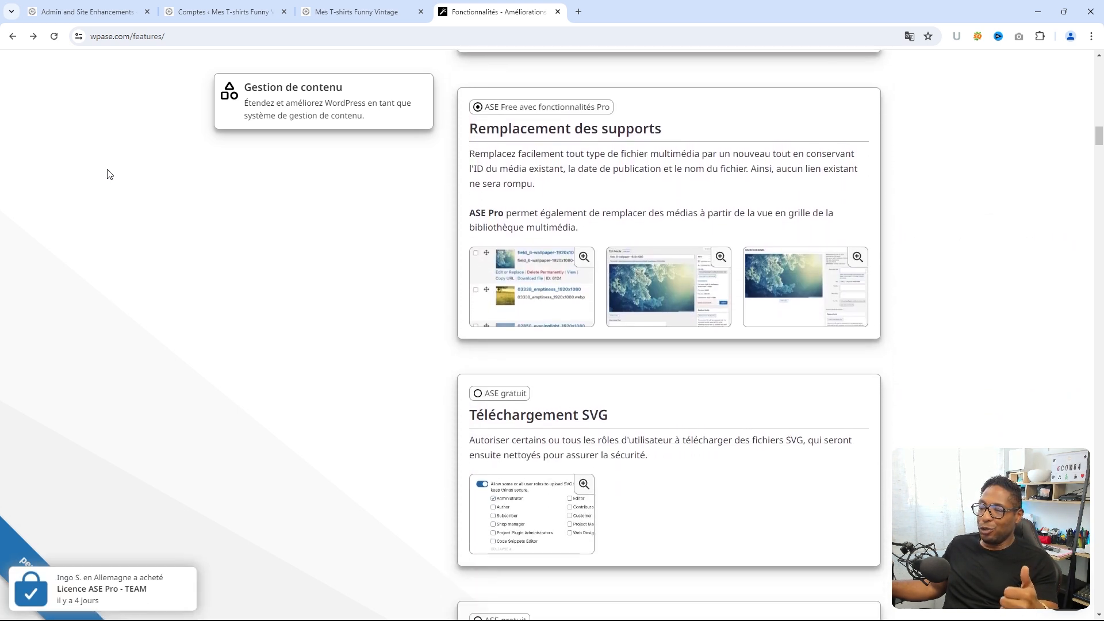
scroll(109, 174, "down", 7)
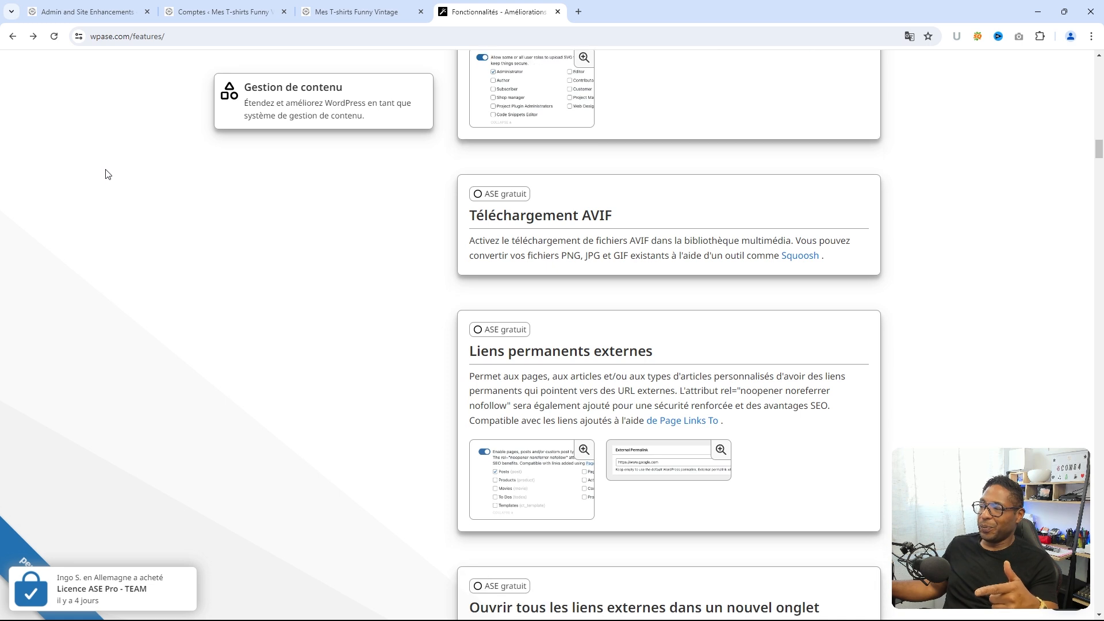
scroll(105, 174, "down", 1)
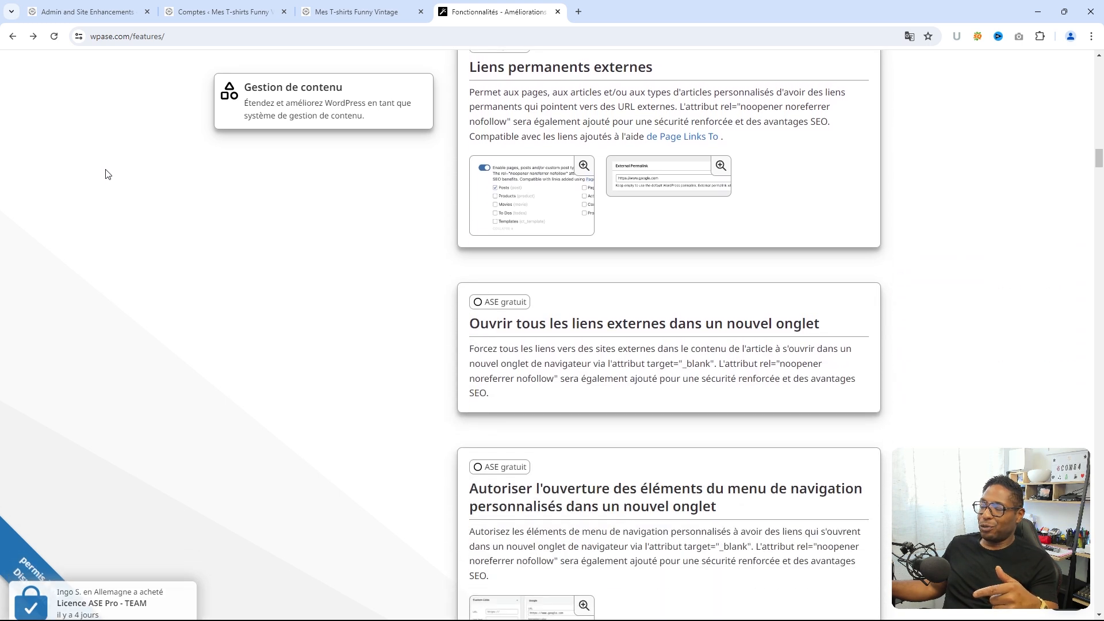
scroll(106, 173, "down", 6)
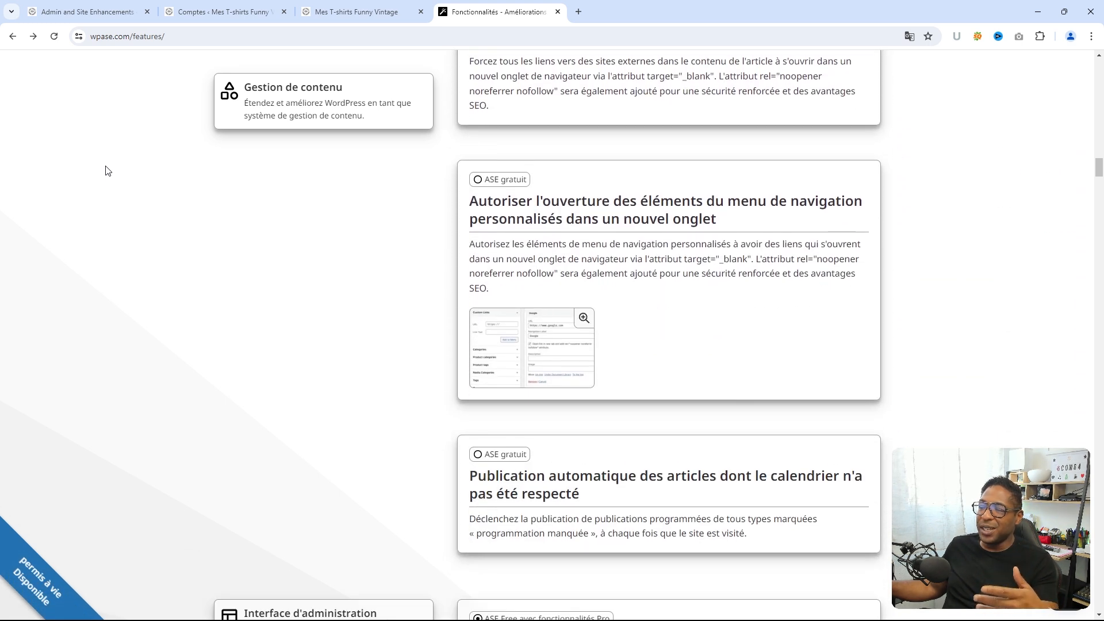
scroll(105, 171, "down", 7)
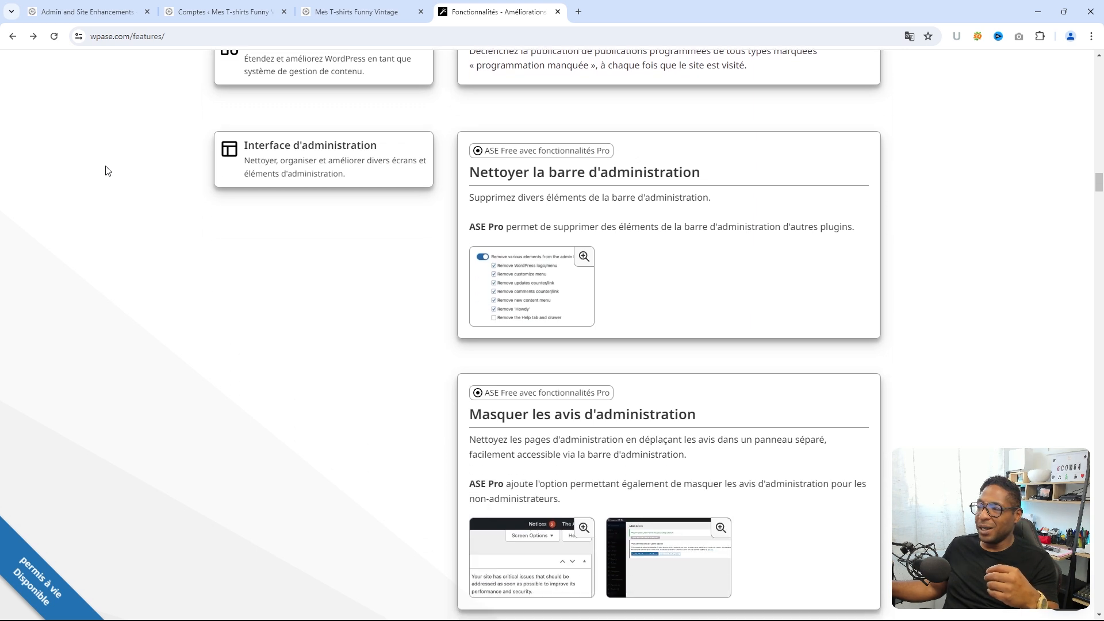
scroll(106, 171, "down", 6)
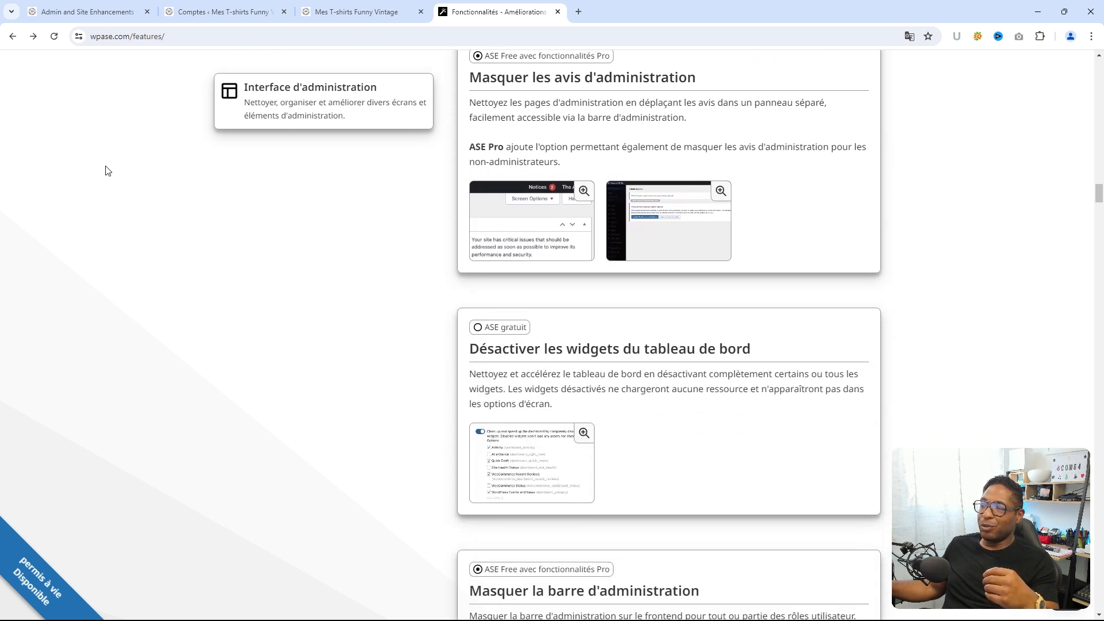
scroll(105, 171, "down", 5)
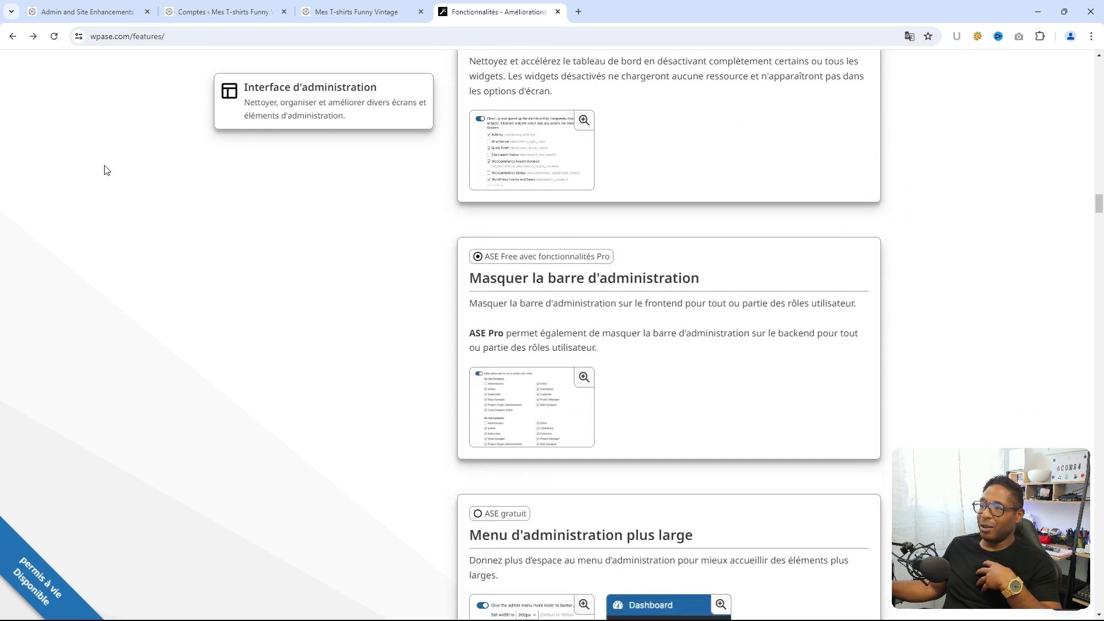
scroll(105, 171, "down", 5)
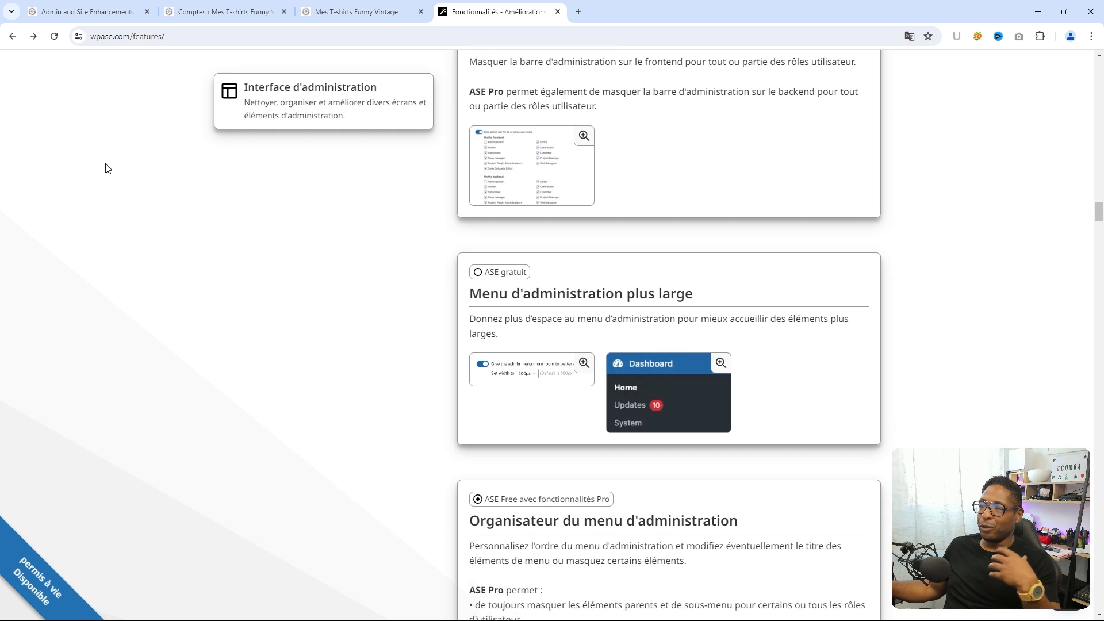
scroll(106, 166, "down", 5)
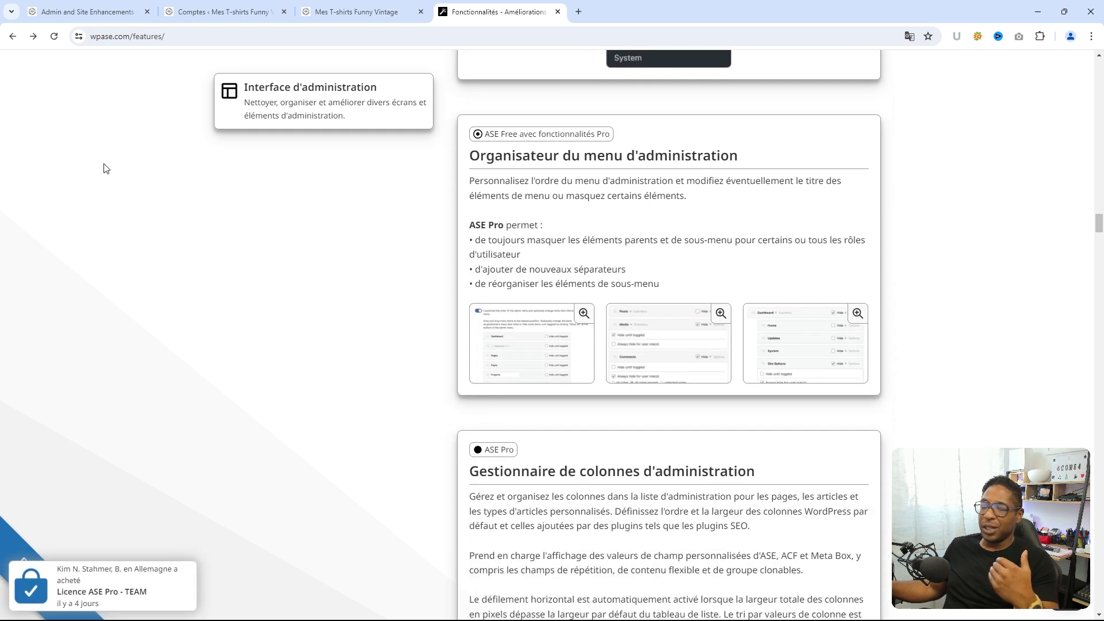
scroll(105, 167, "down", 2)
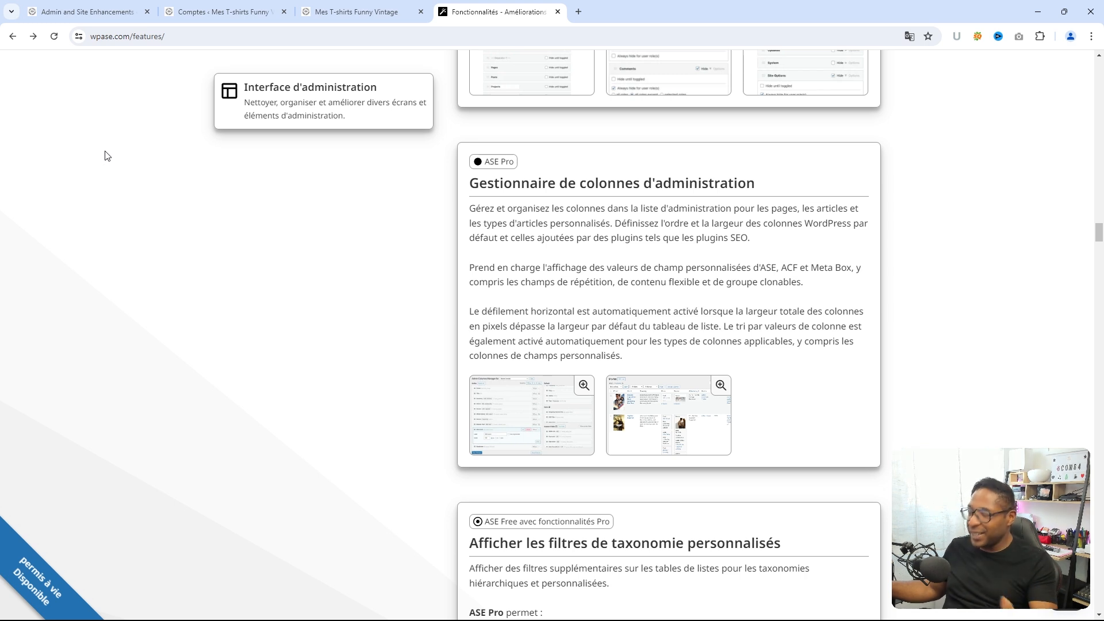
scroll(106, 155, "down", 2)
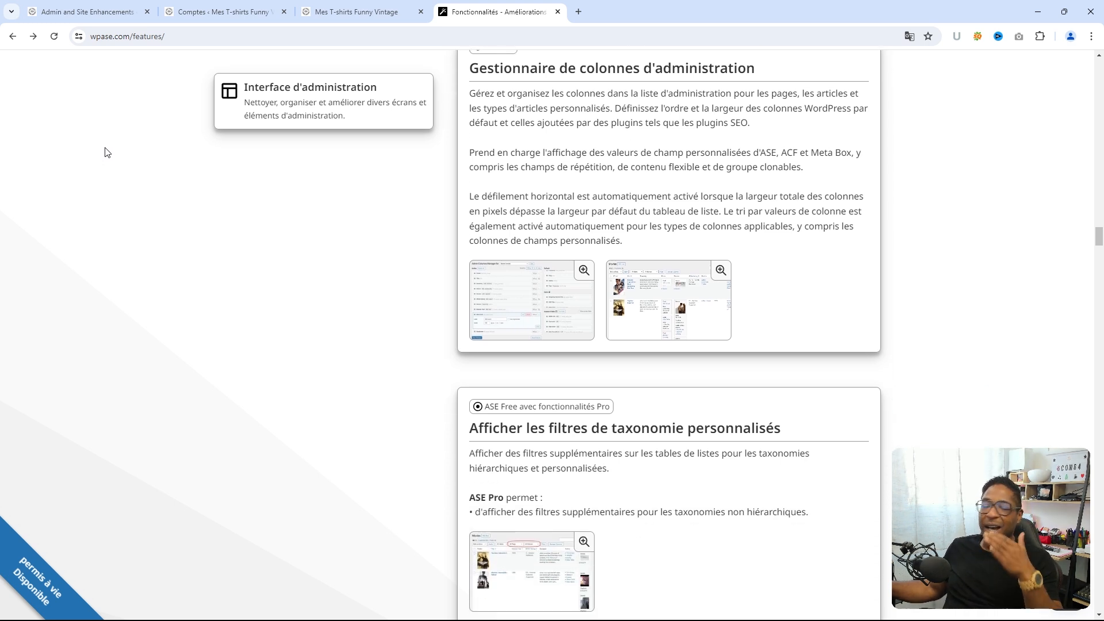
scroll(104, 154, "down", 1)
scroll(104, 153, "down", 2)
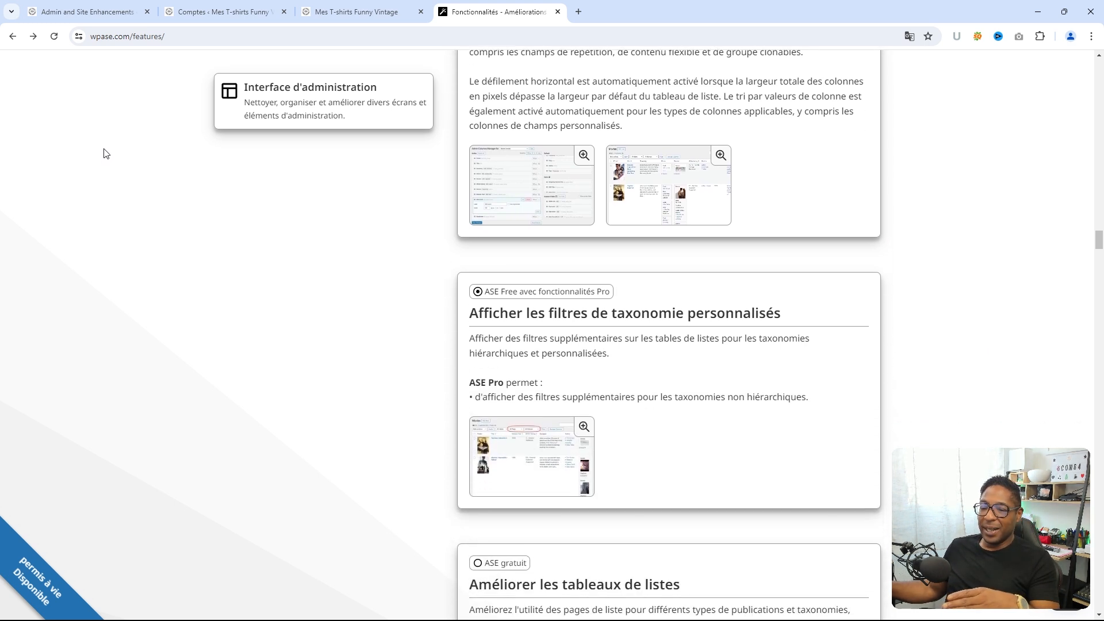
scroll(106, 154, "down", 3)
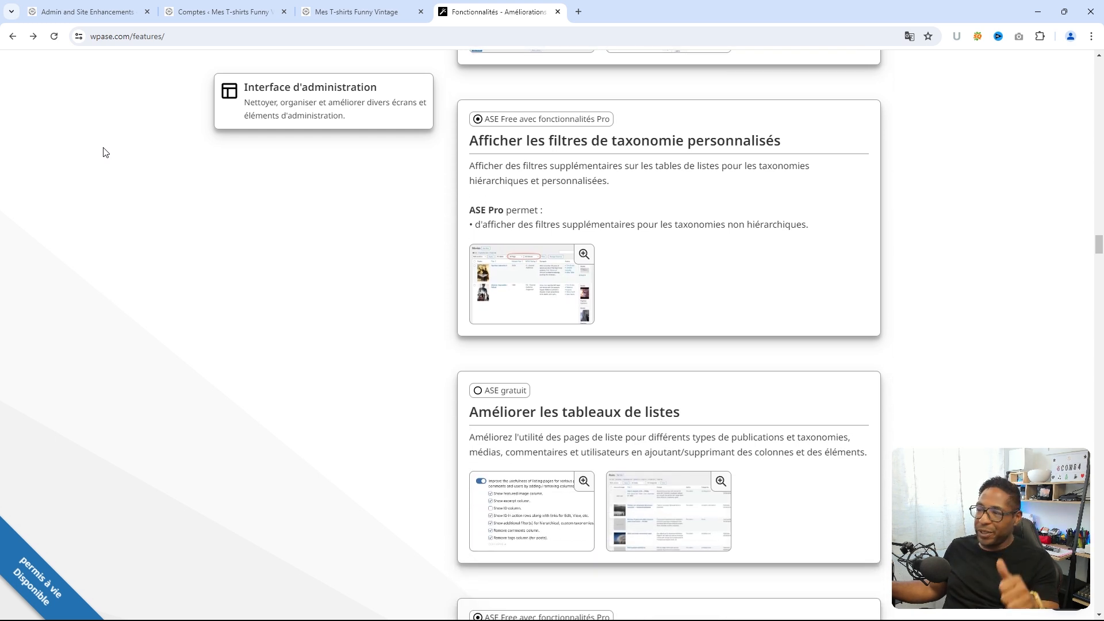
scroll(104, 152, "down", 5)
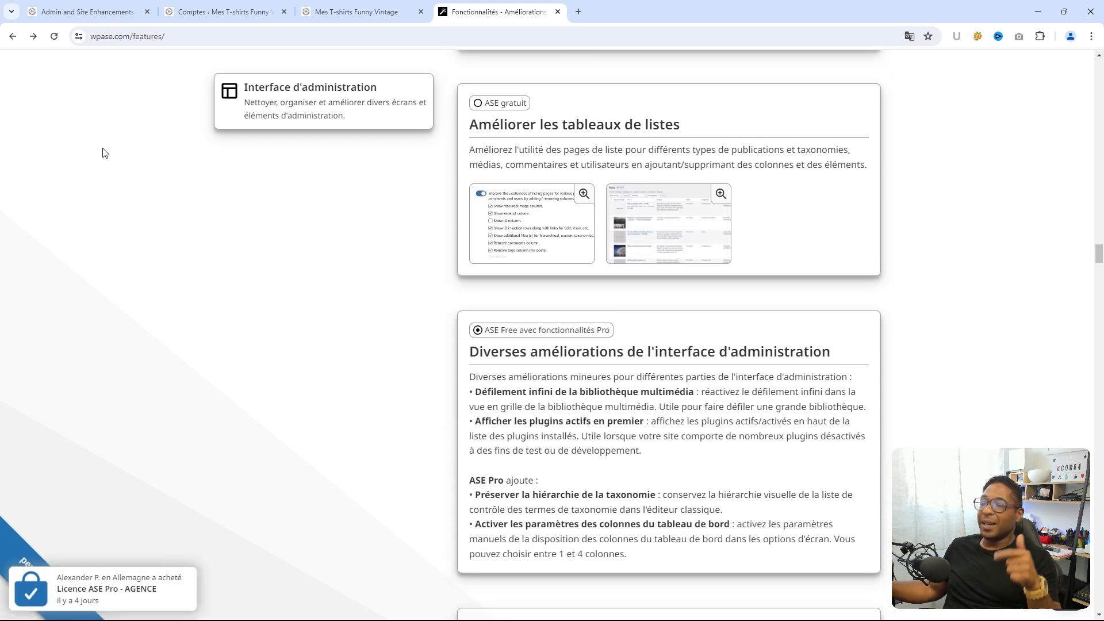
scroll(105, 153, "down", 4)
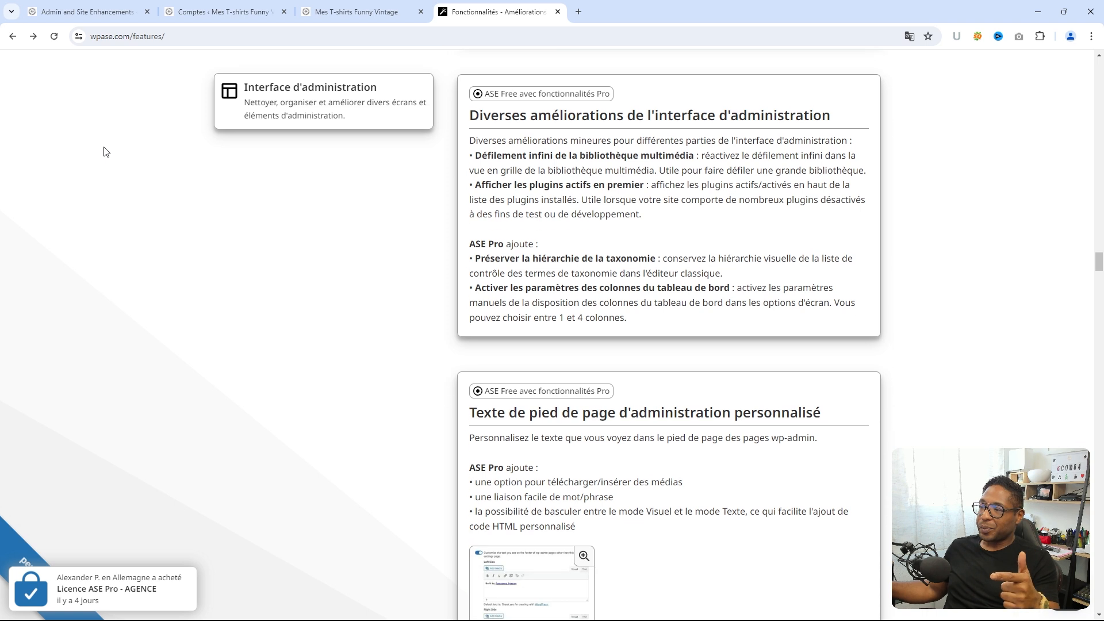
scroll(105, 152, "down", 2)
scroll(104, 150, "down", 2)
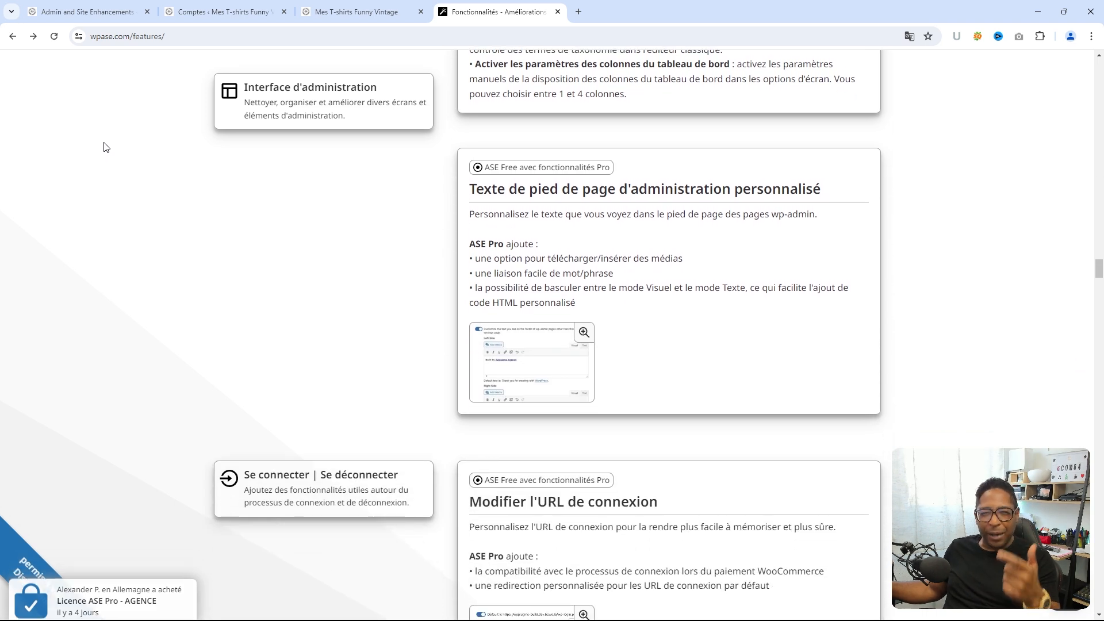
scroll(105, 147, "down", 4)
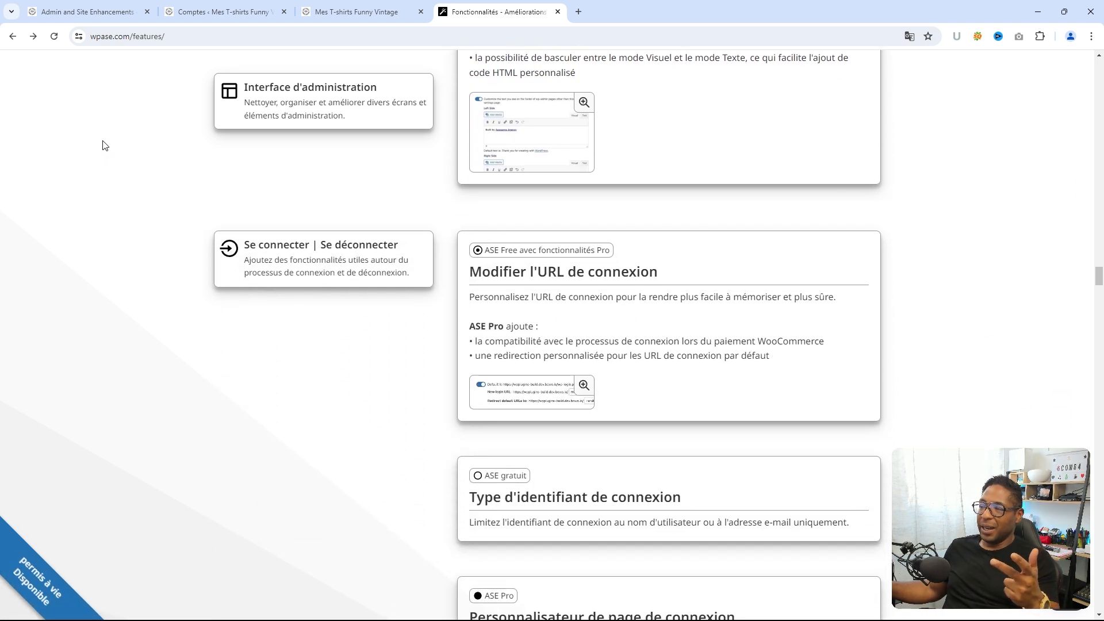
scroll(105, 147, "down", 4)
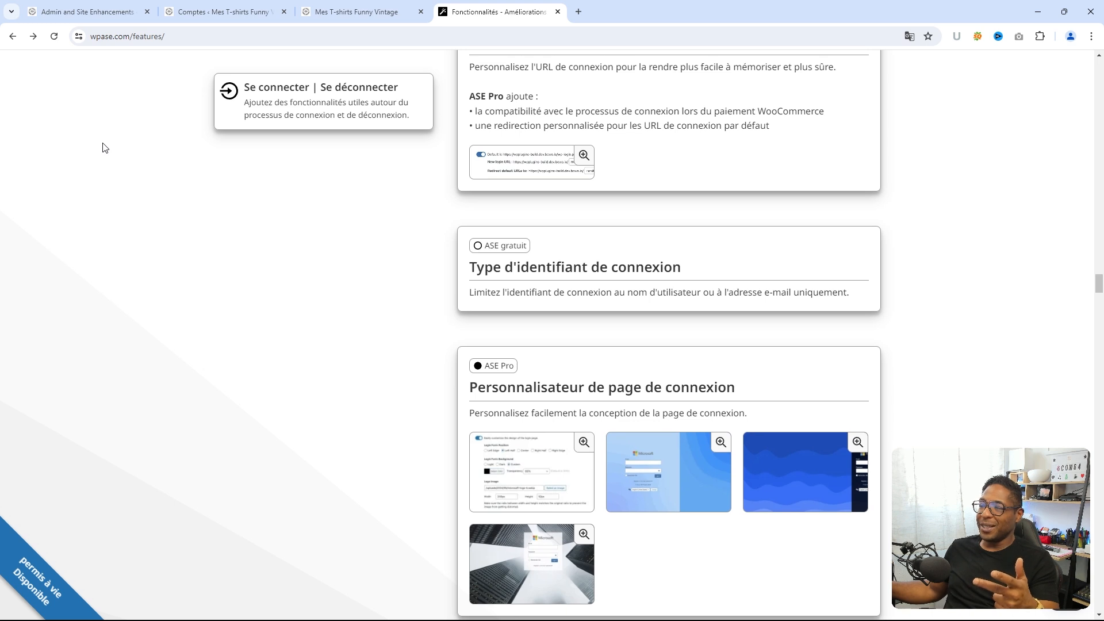
scroll(105, 148, "down", 1)
scroll(105, 148, "down", 4)
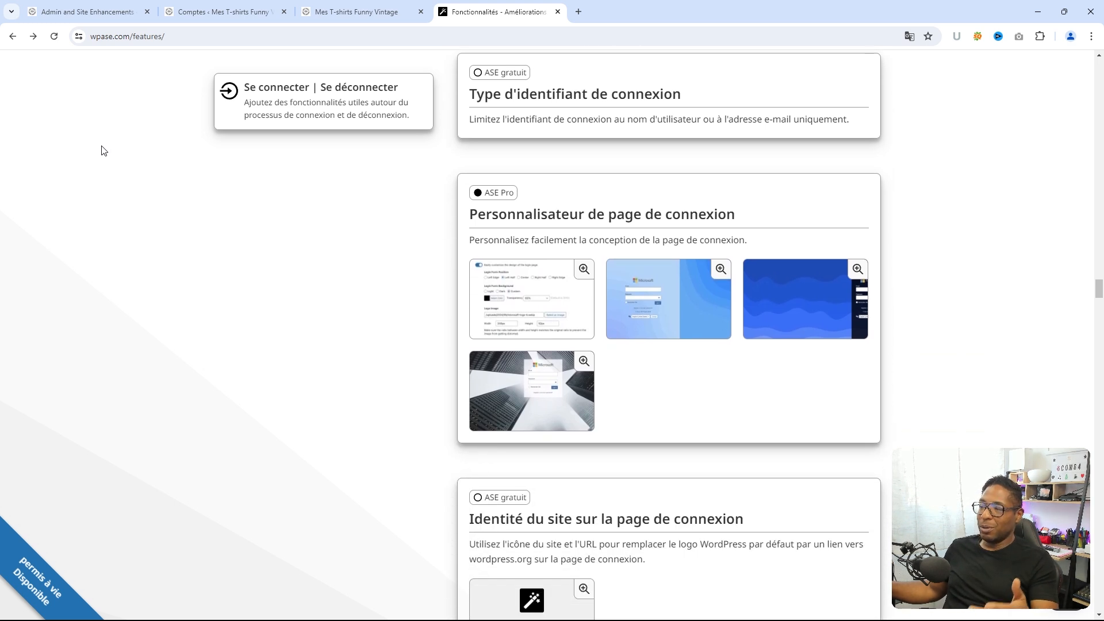
scroll(104, 150, "down", 2)
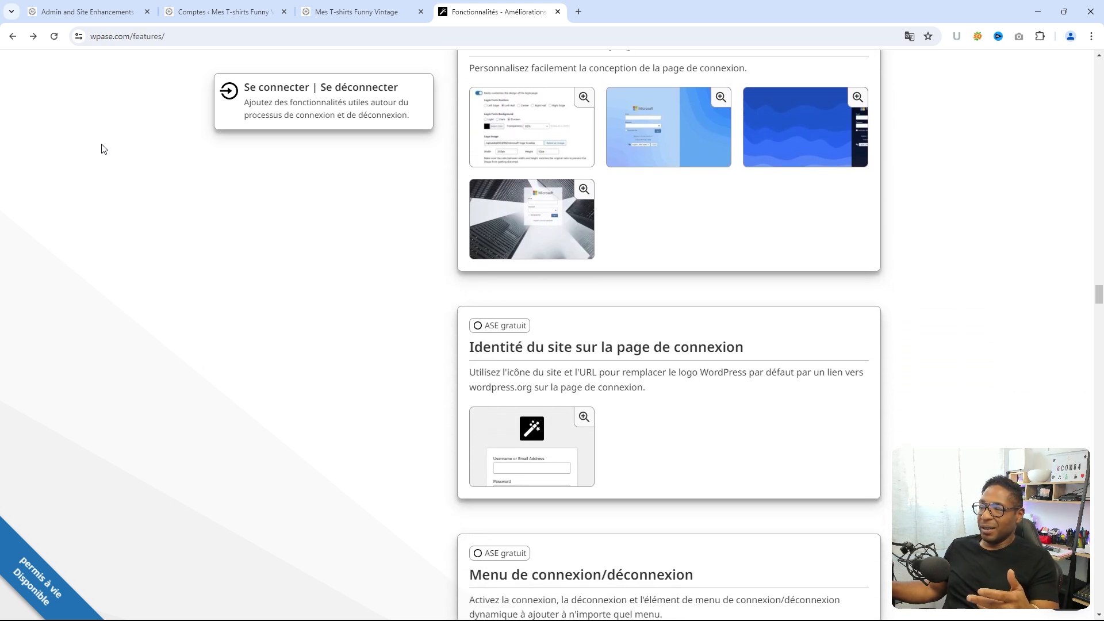
scroll(104, 149, "down", 4)
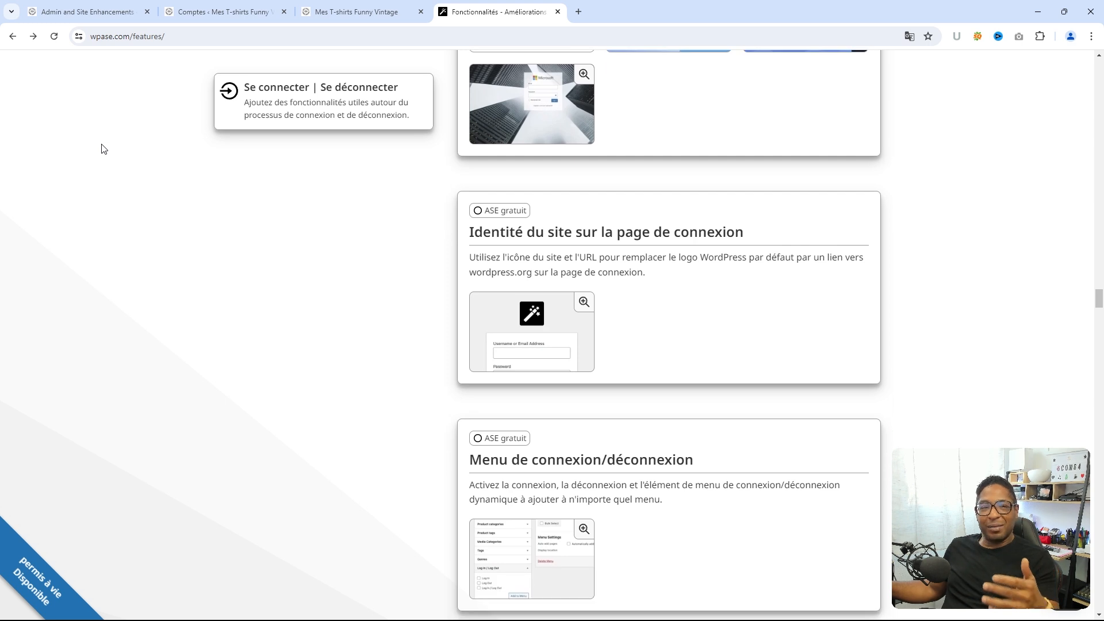
scroll(101, 151, "down", 1)
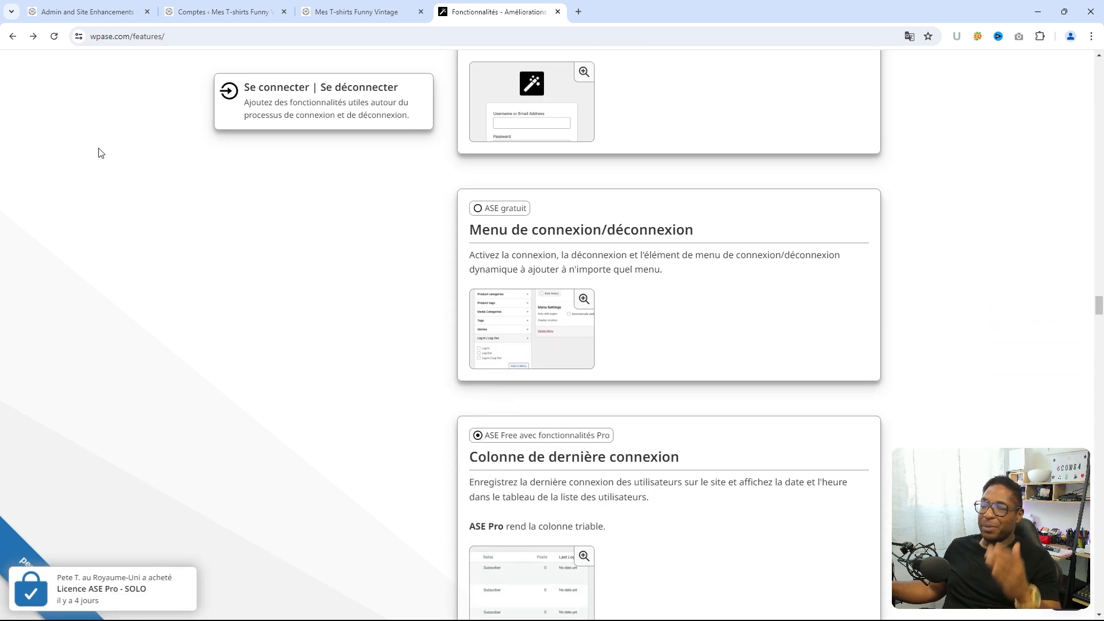
scroll(98, 153, "down", 4)
scroll(101, 153, "down", 7)
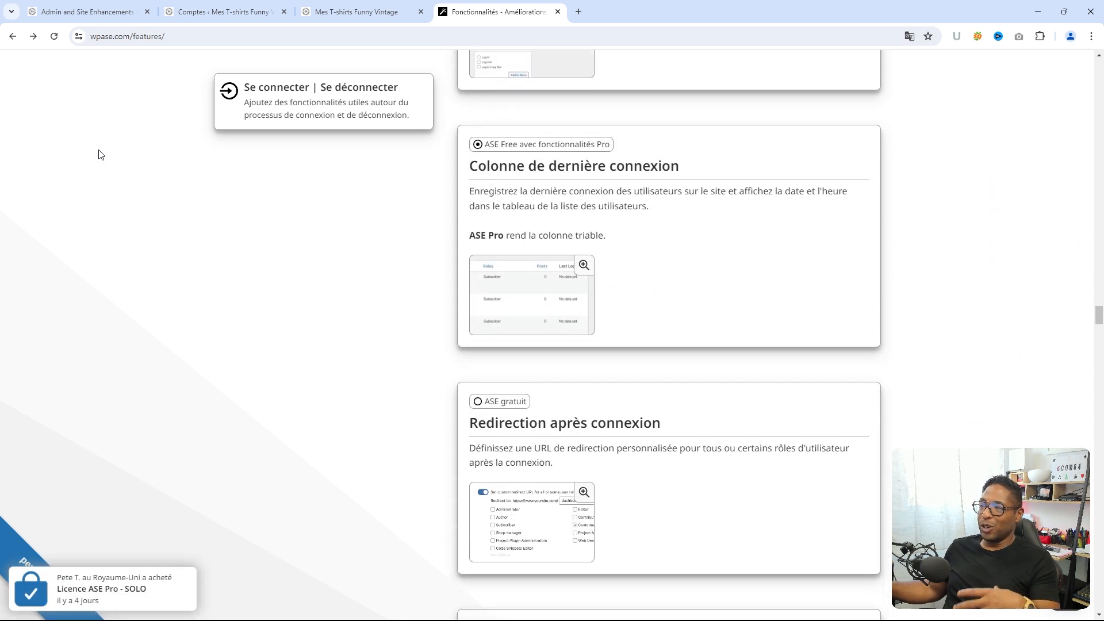
scroll(99, 153, "down", 6)
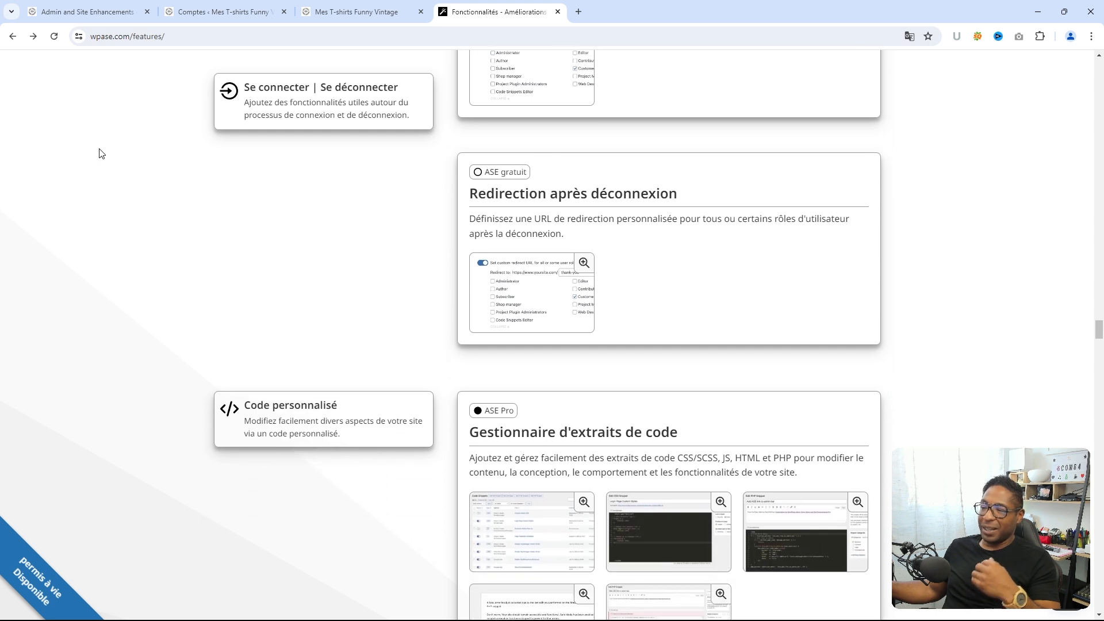
scroll(99, 151, "down", 8)
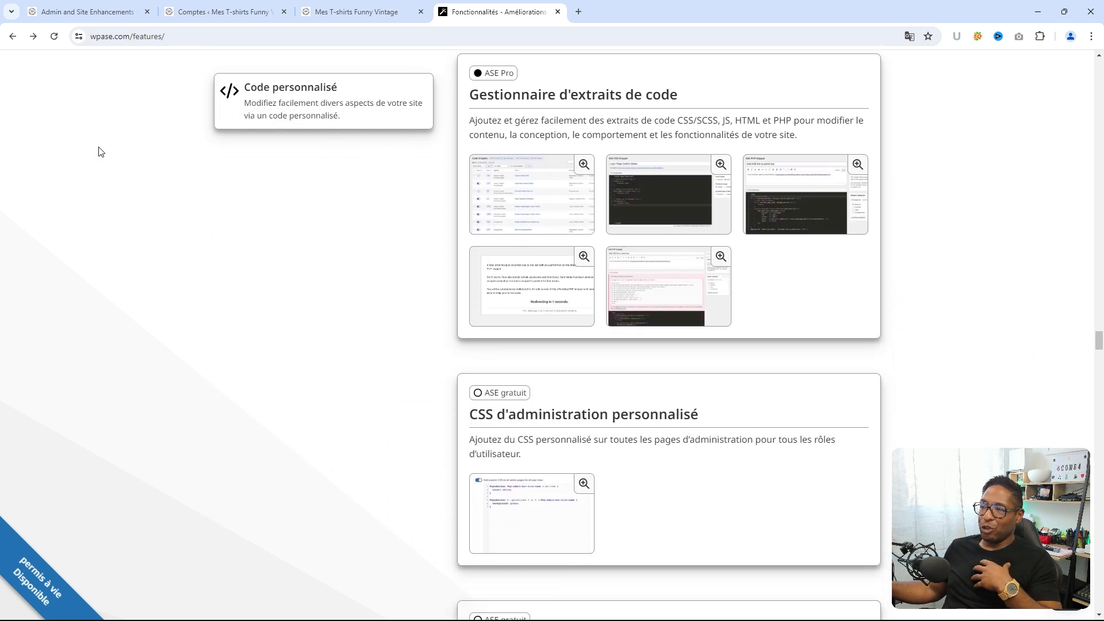
scroll(99, 151, "down", 10)
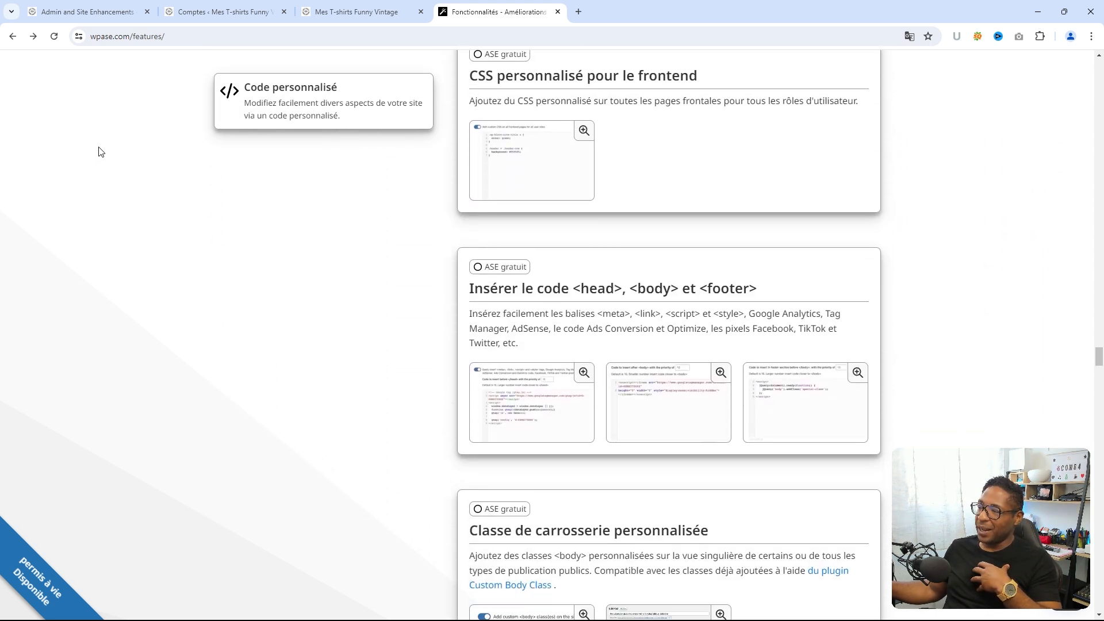
scroll(99, 150, "down", 8)
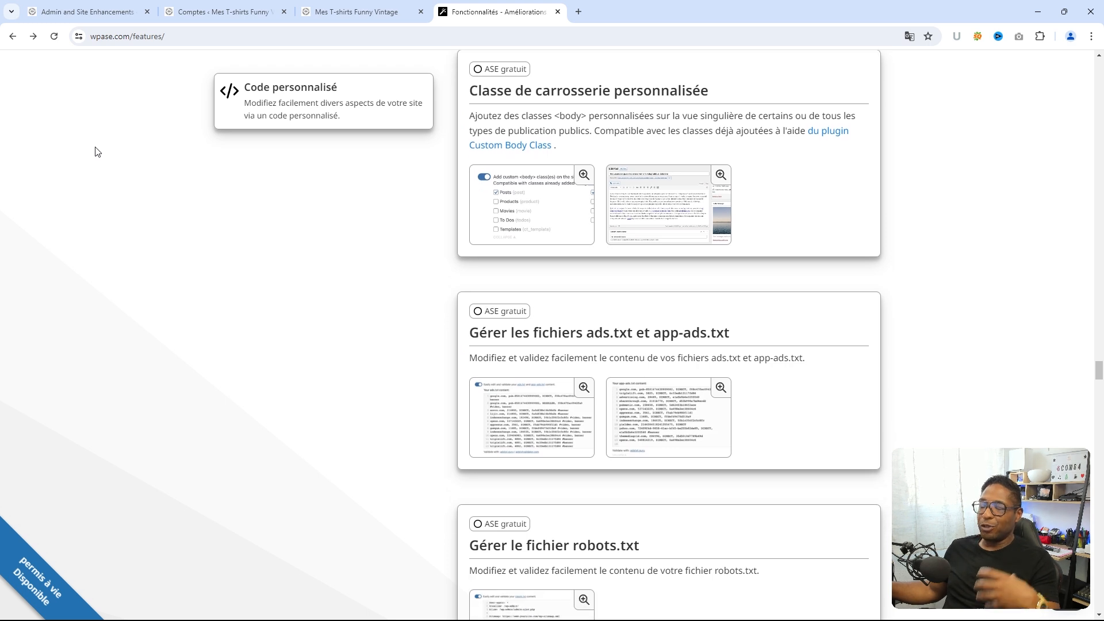
scroll(95, 150, "down", 4)
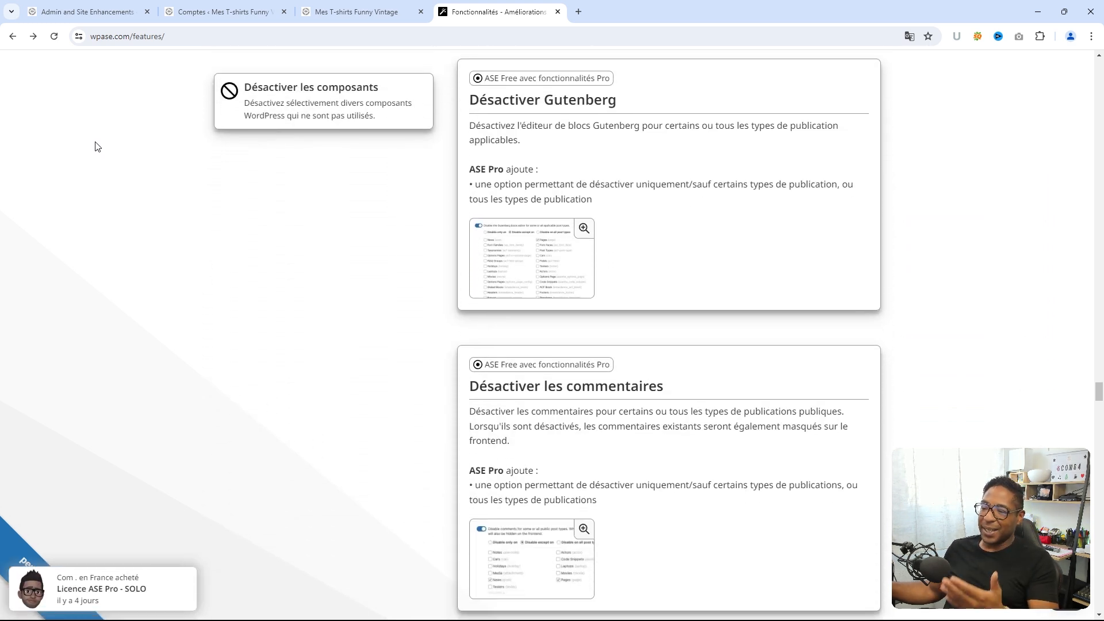
scroll(96, 147, "down", 1)
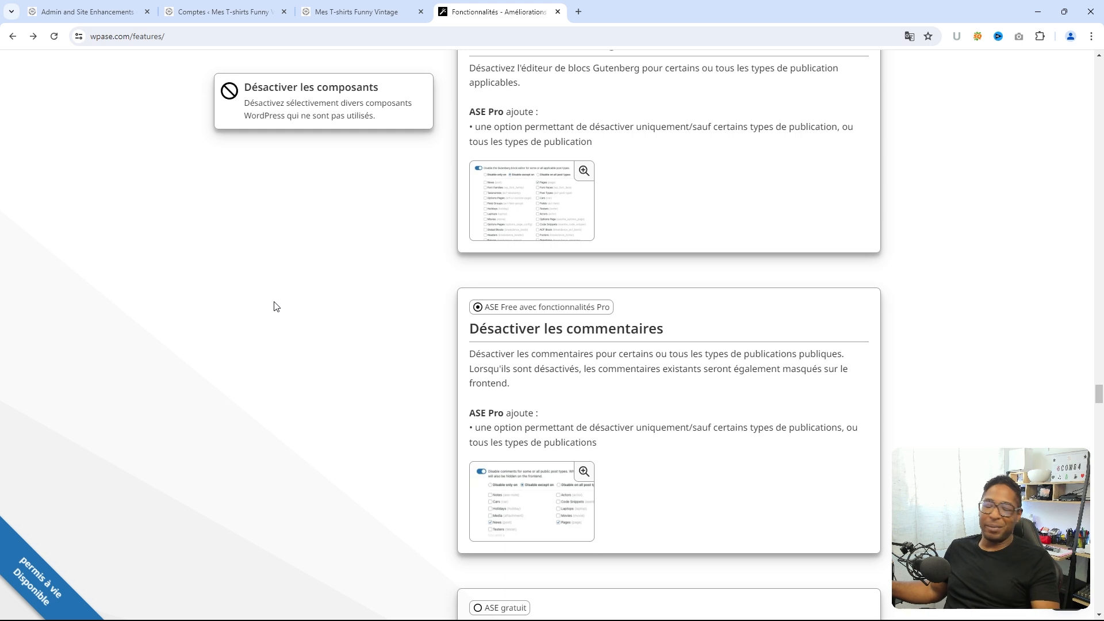
scroll(279, 297, "down", 1)
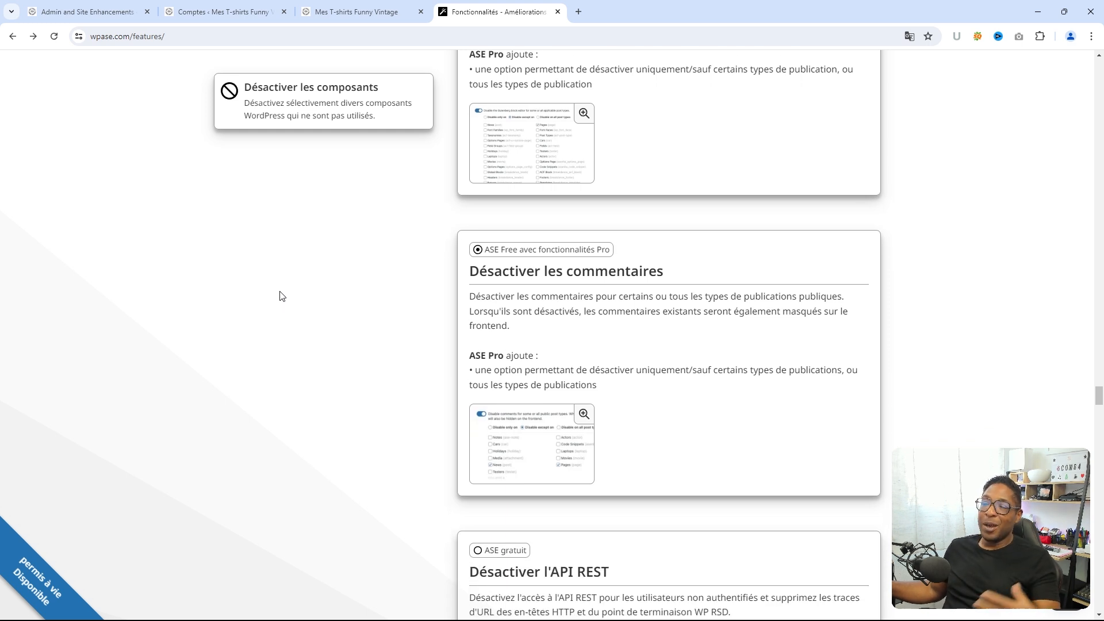